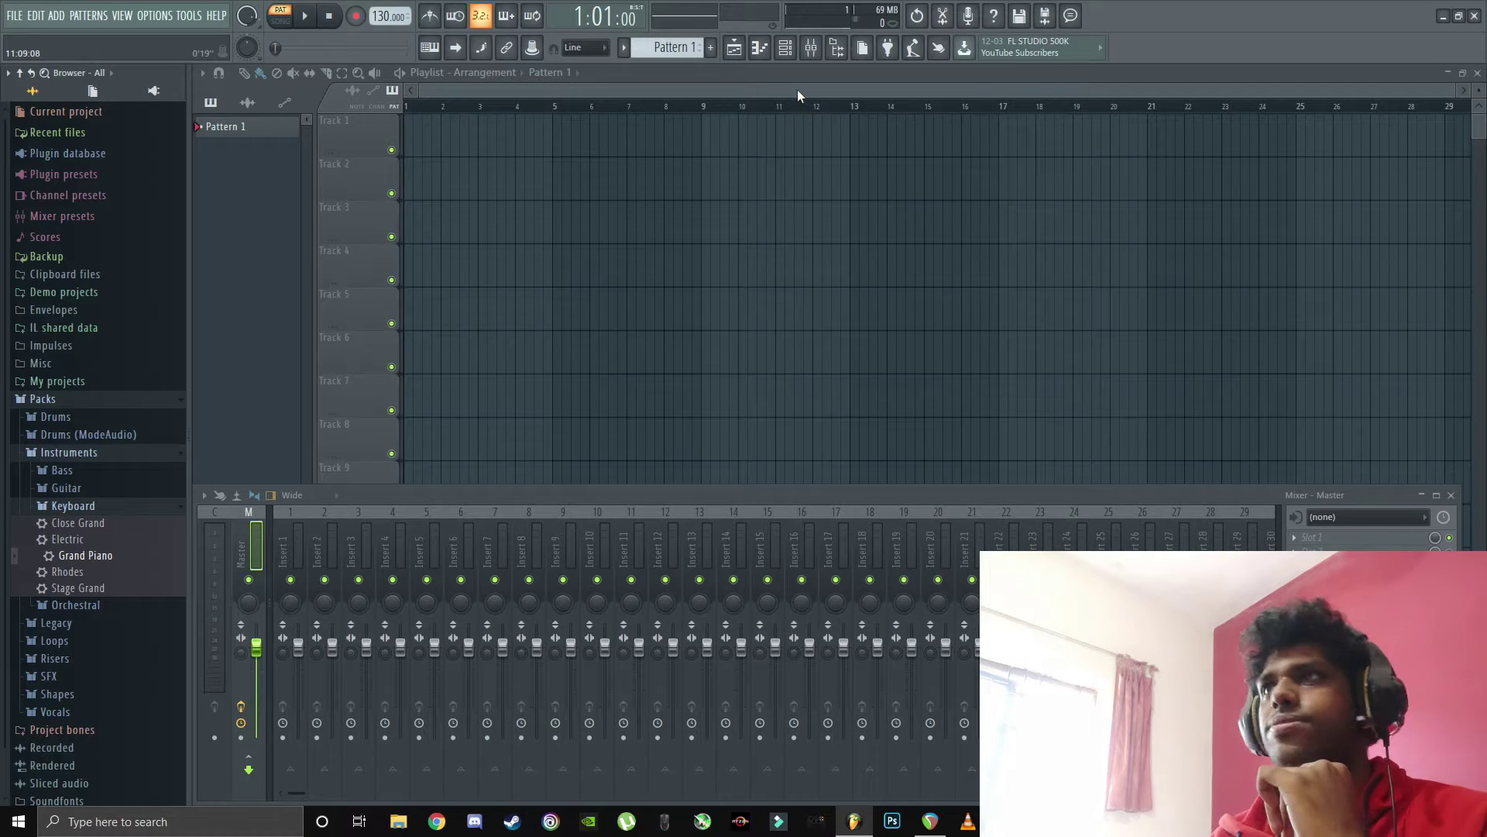
# - Rename Pattern 1 as Piano and give it a green color
pyautogui.rightClick(236, 133)
pyautogui.click(285, 202)
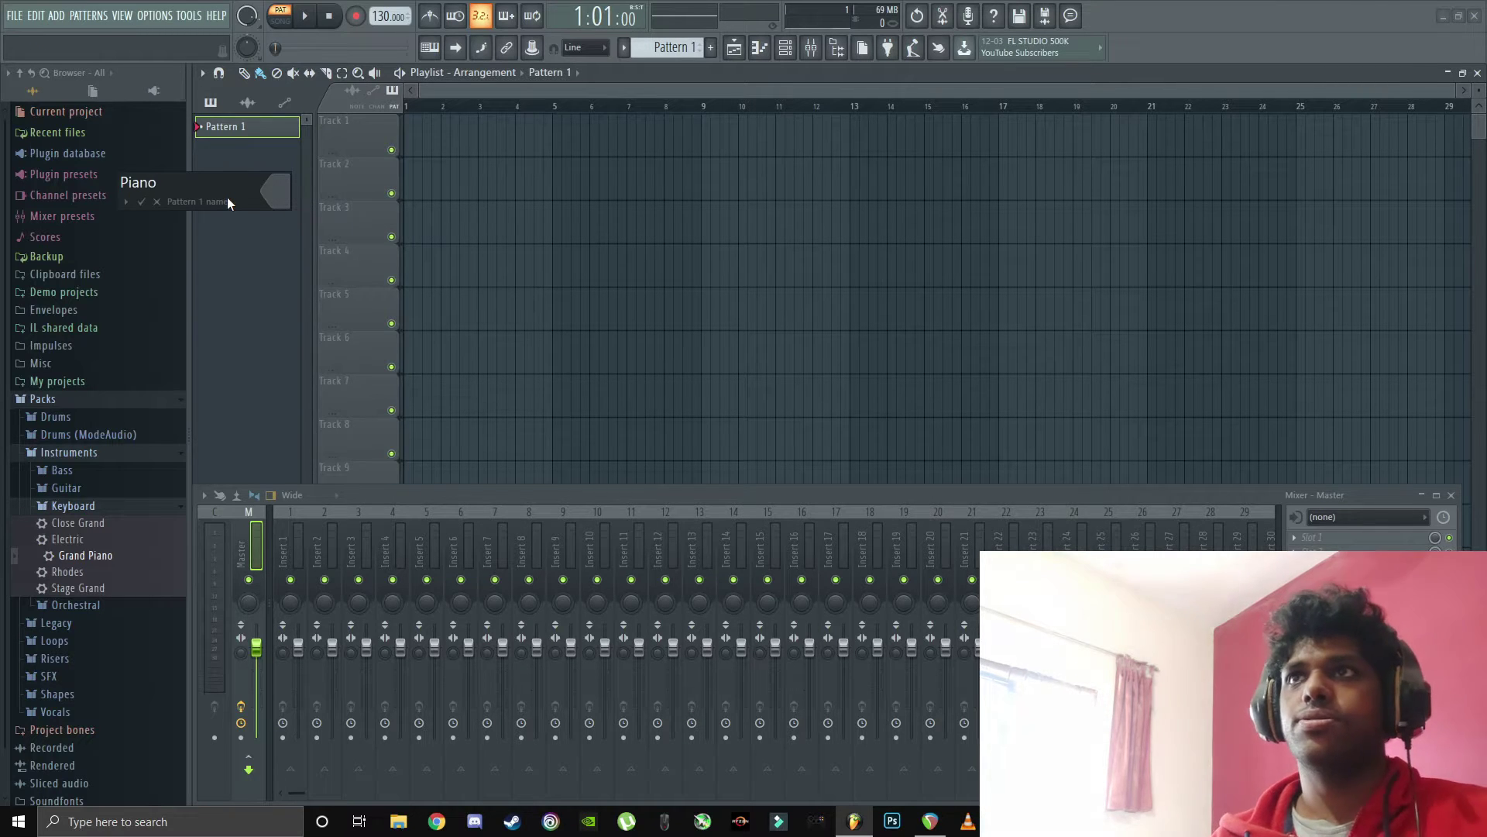
pyautogui.click(276, 195)
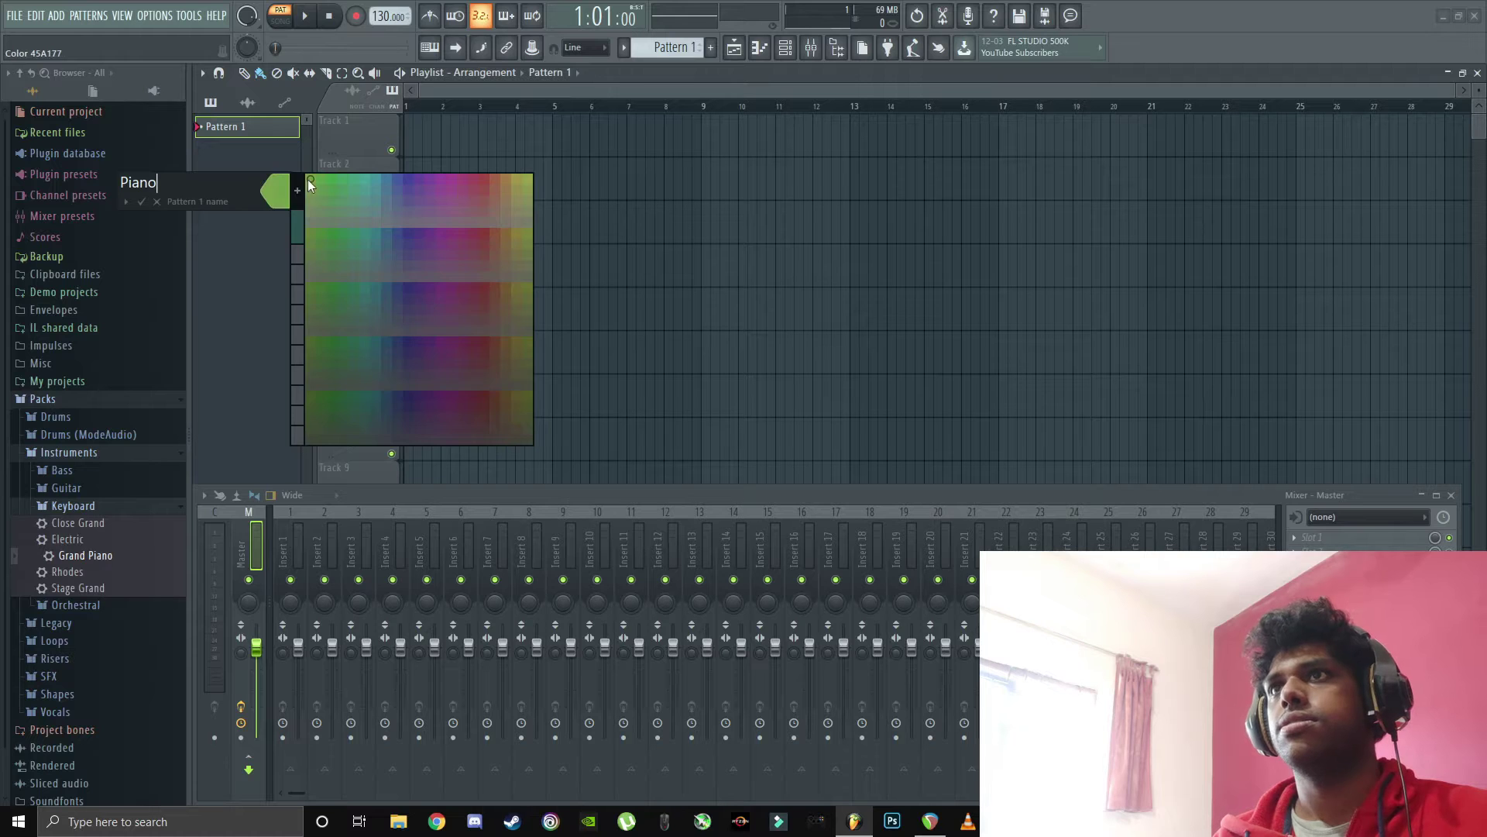
pyautogui.click(309, 184)
pyautogui.click(141, 201)
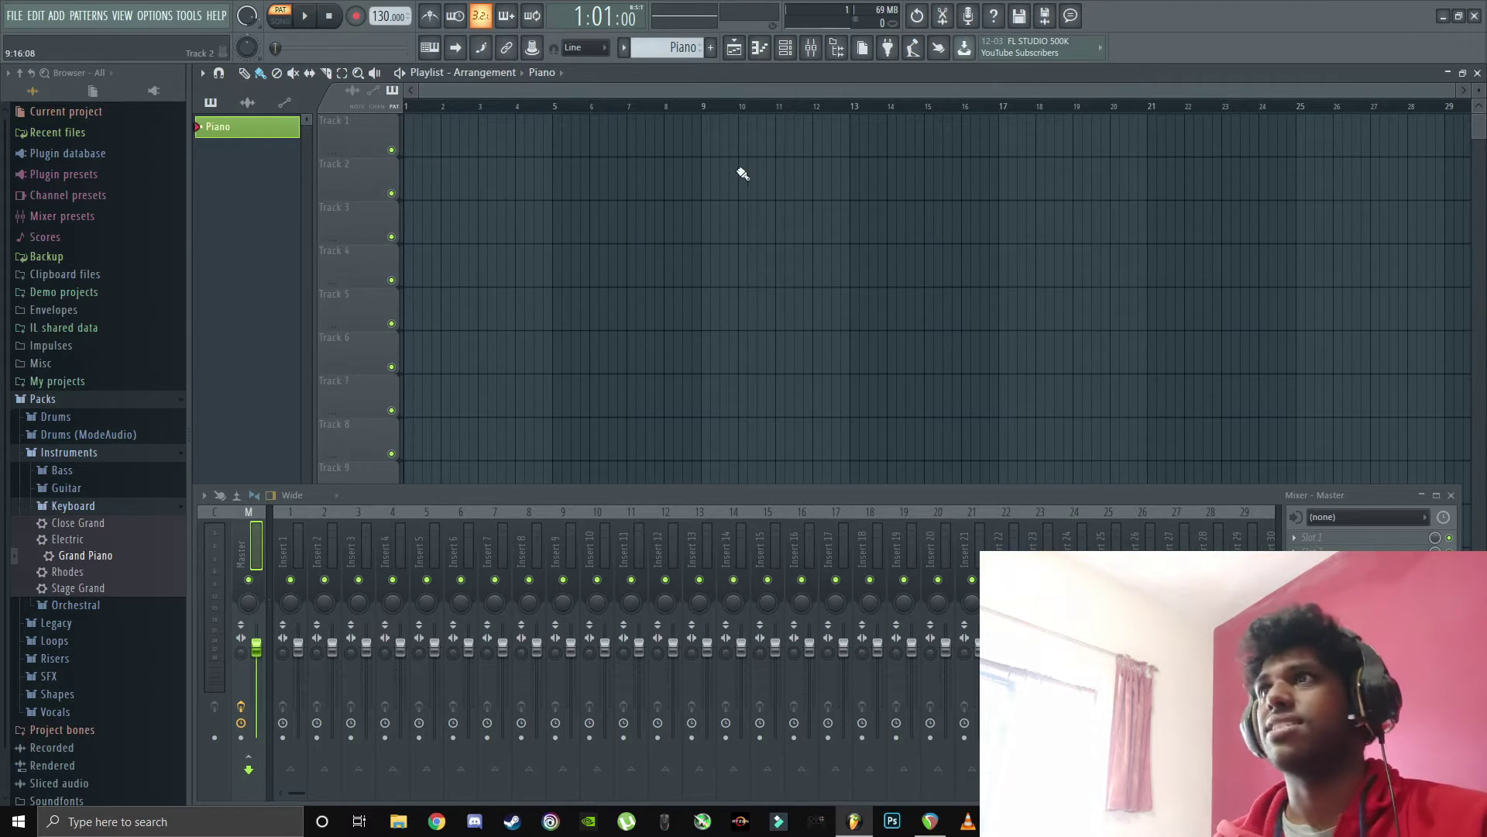
# - Delete the Snare, Hat and Clap channels from the channel rack, keeping only Kick
pyautogui.click(786, 49)
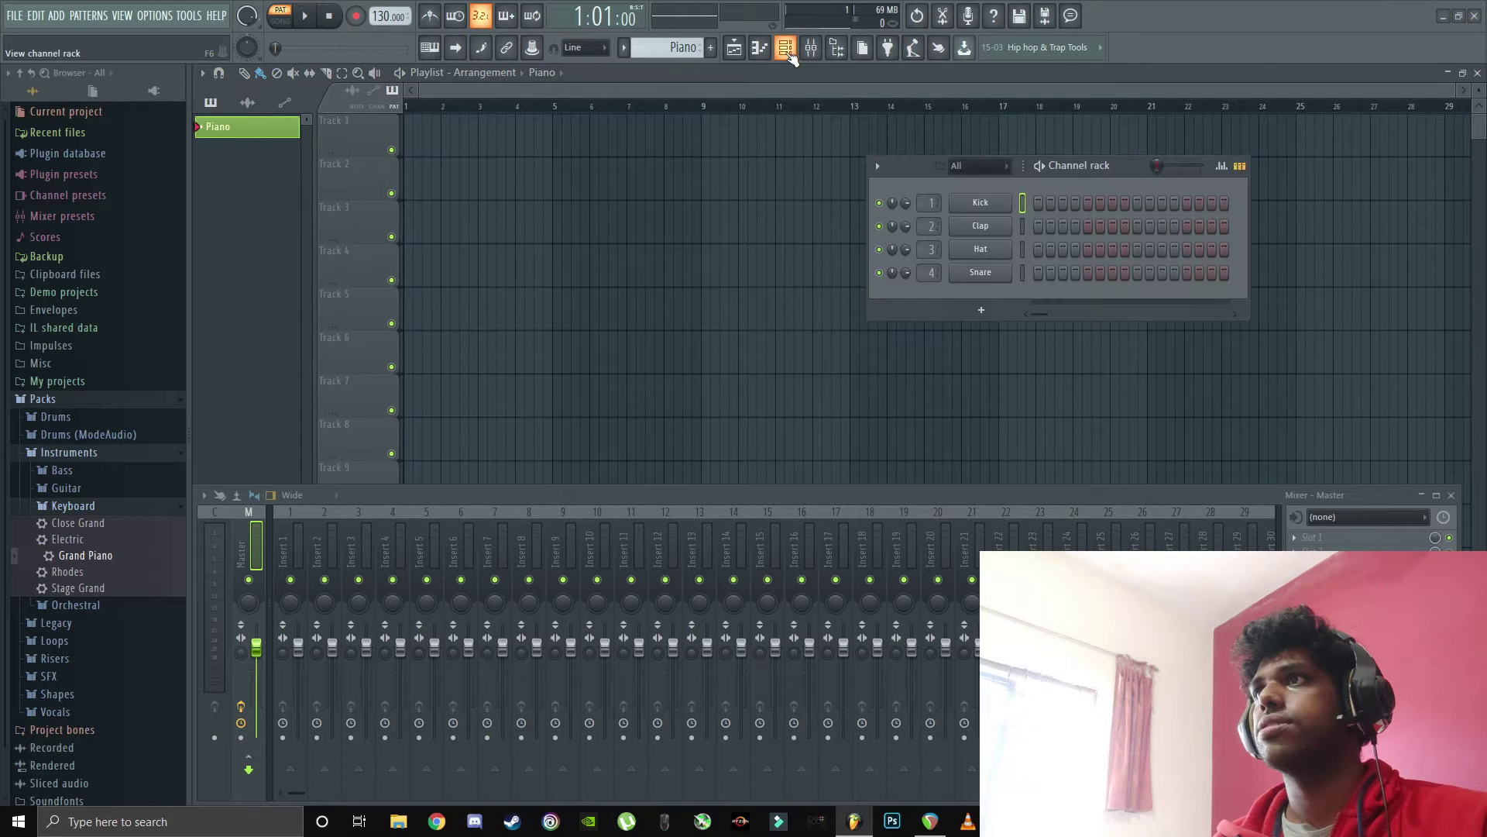
pyautogui.rightClick(1005, 271)
pyautogui.click(1051, 437)
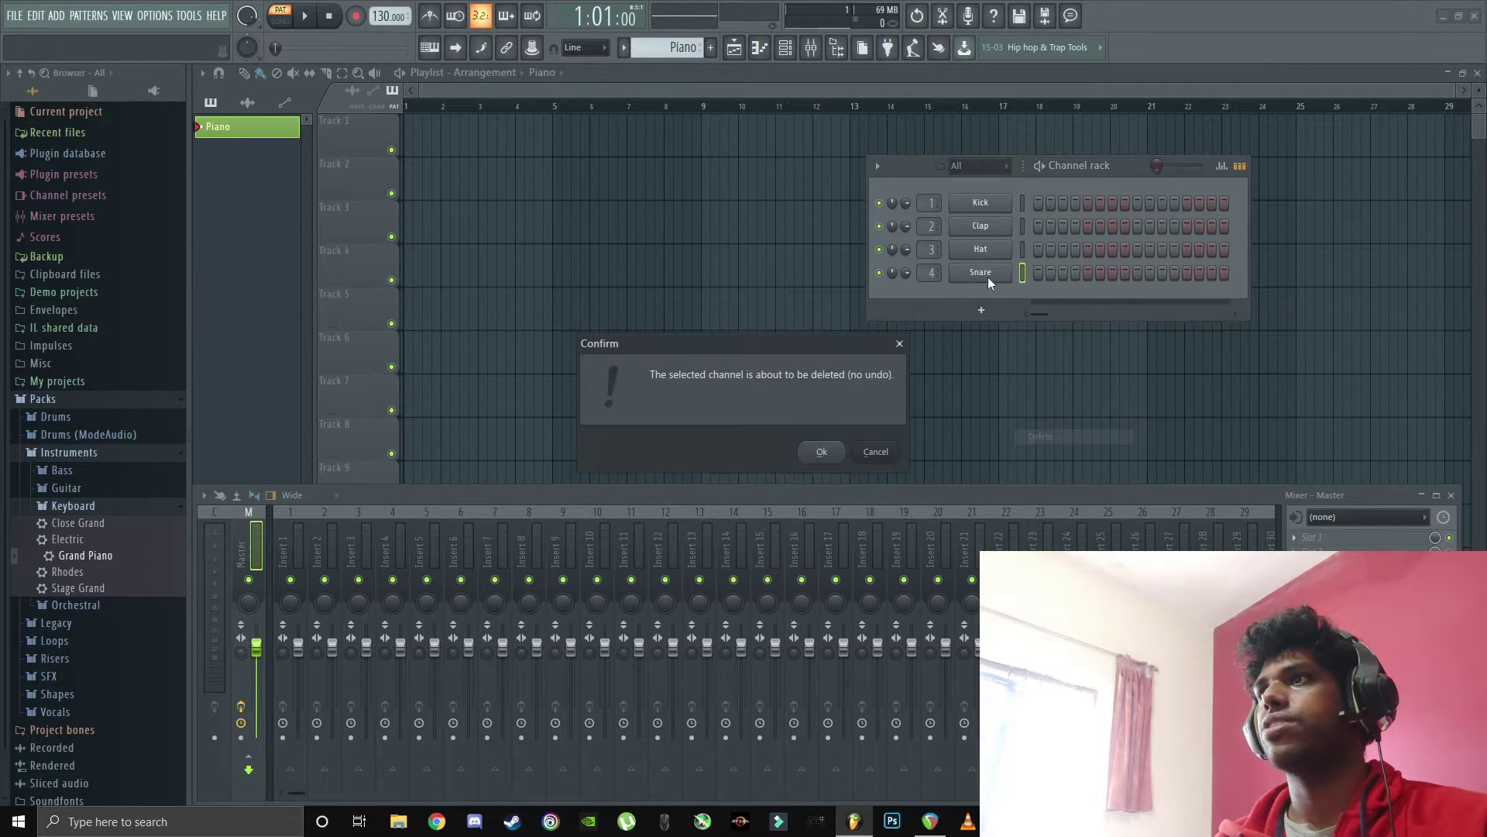
pyautogui.click(825, 450)
pyautogui.rightClick(980, 249)
pyautogui.click(1040, 413)
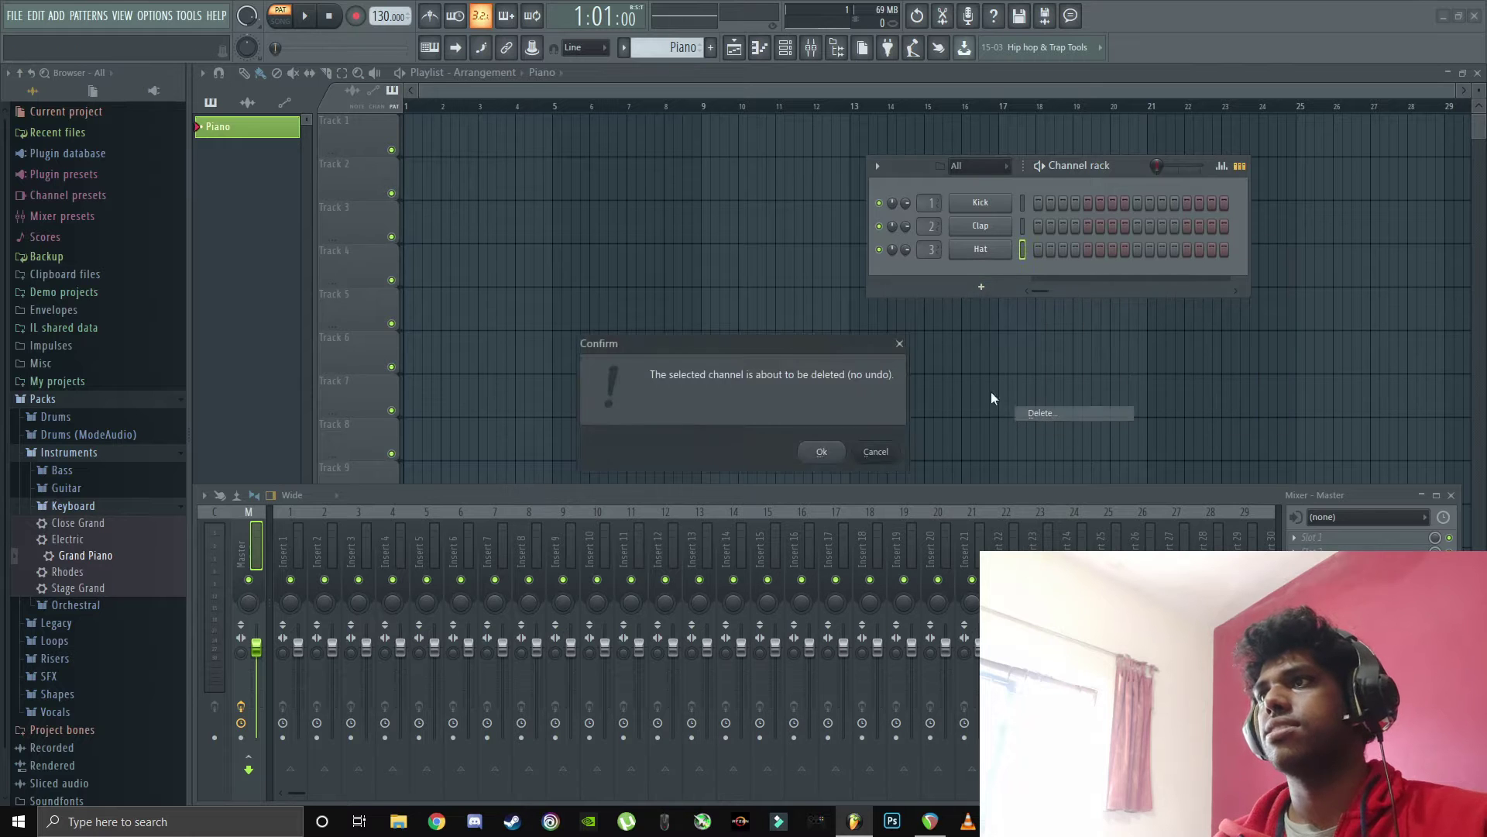
pyautogui.click(821, 450)
pyautogui.rightClick(981, 225)
pyautogui.click(1041, 390)
pyautogui.click(806, 458)
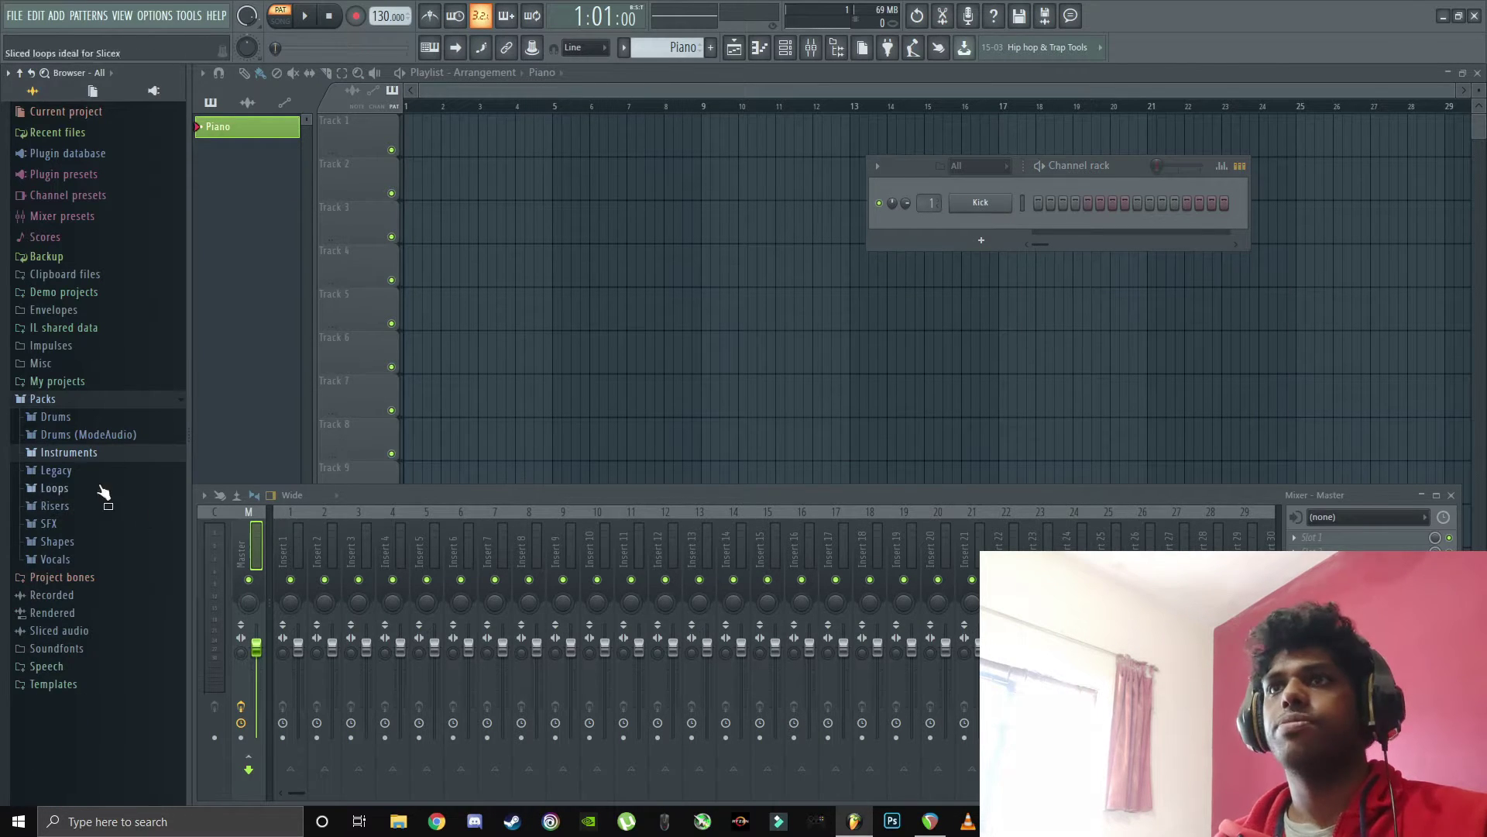
# - Load the Grand Piano preset from the Keyboard instruments pack as a new channel on Insert 2 and close its plugin window
pyautogui.click(96, 399)
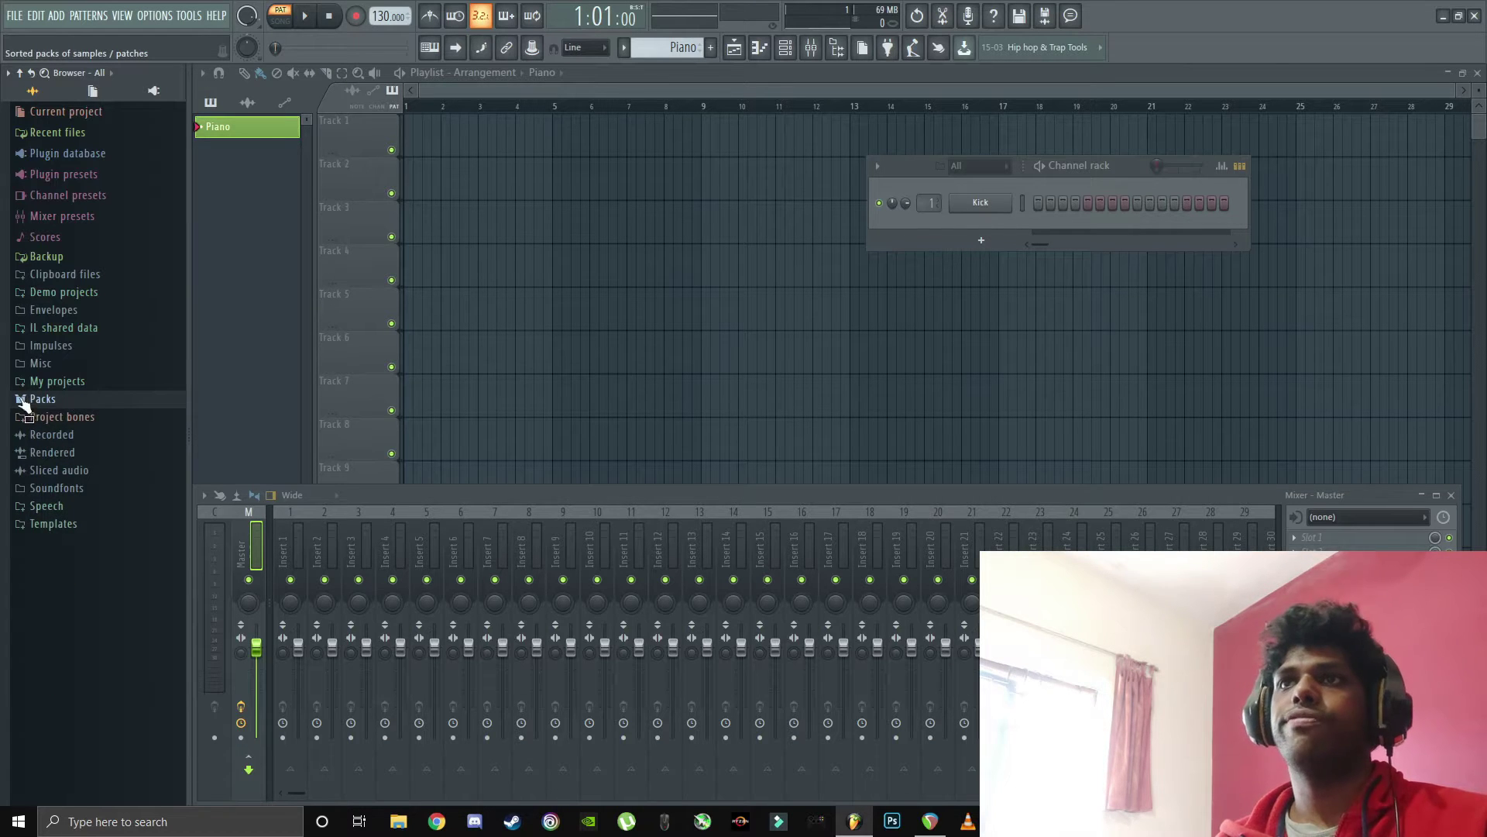
pyautogui.click(80, 401)
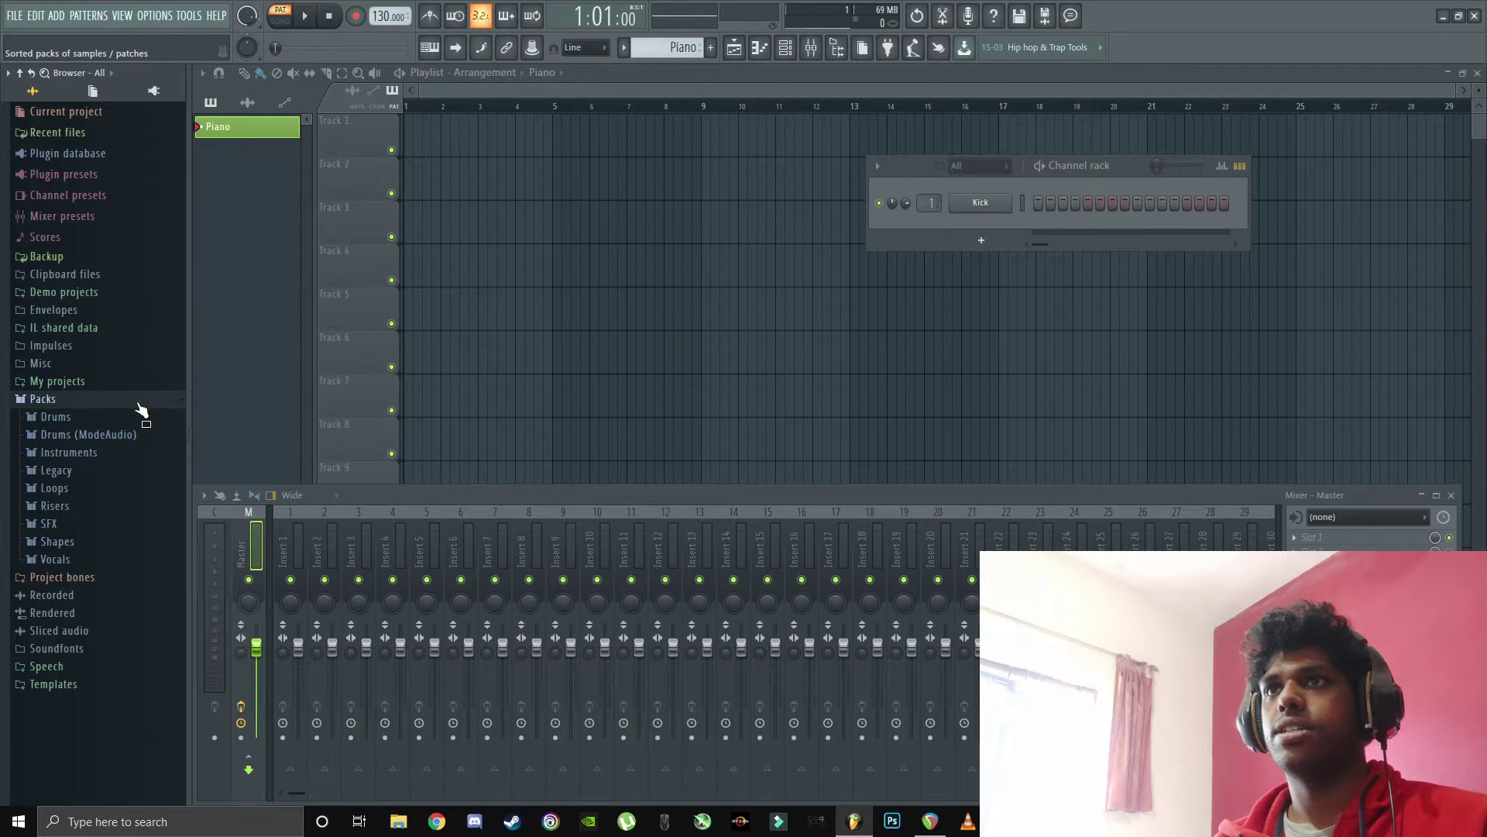
pyautogui.click(90, 455)
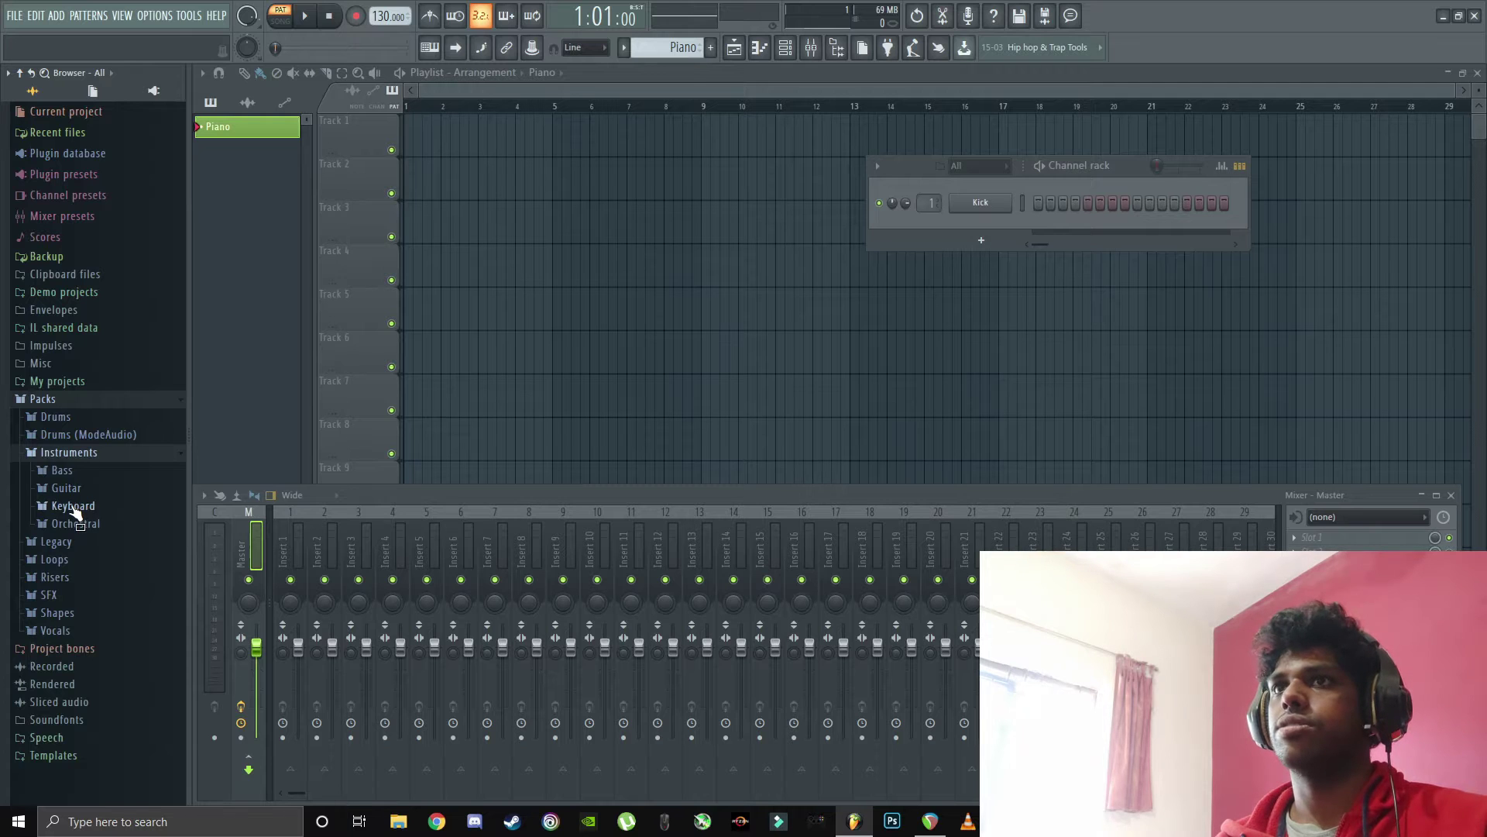
pyautogui.click(73, 508)
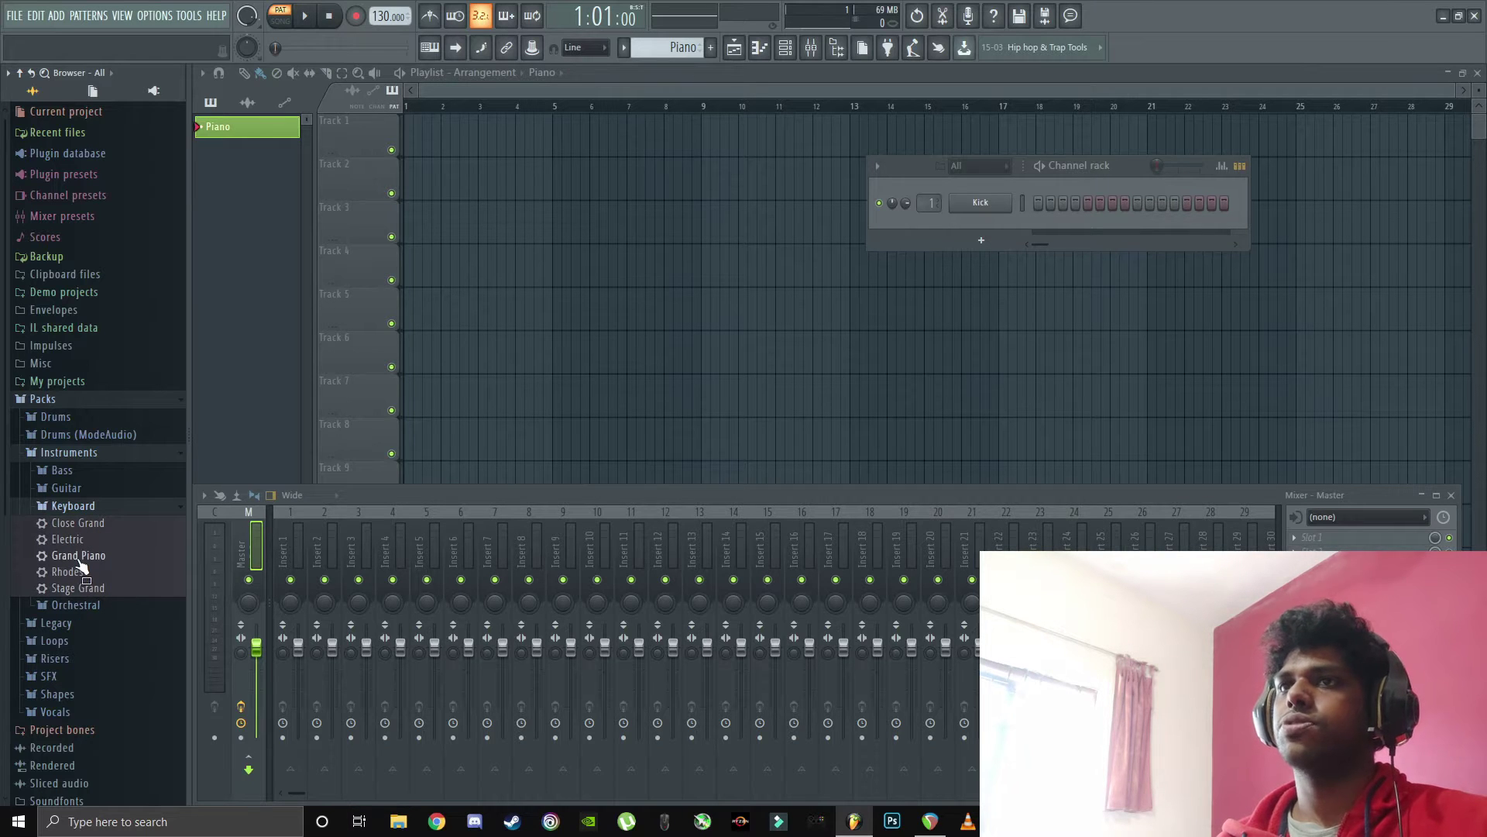
pyautogui.moveTo(78, 555); pyautogui.dragTo(964, 223)
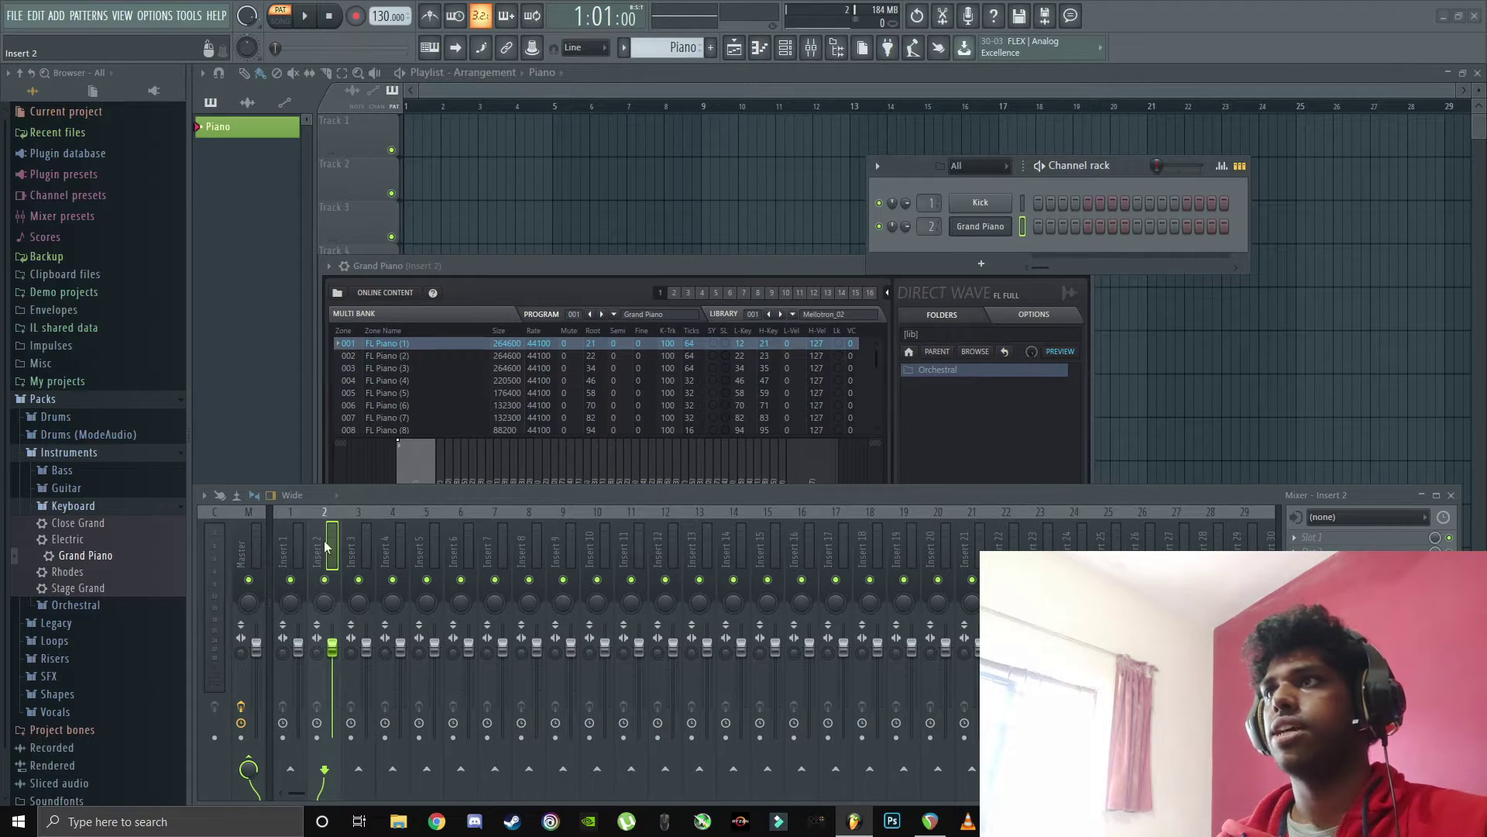
pyautogui.moveTo(930, 226)
pyautogui.mouseDown()
pyautogui.moveTo(929, 174)
pyautogui.moveTo(930, 224)
pyautogui.mouseUp()
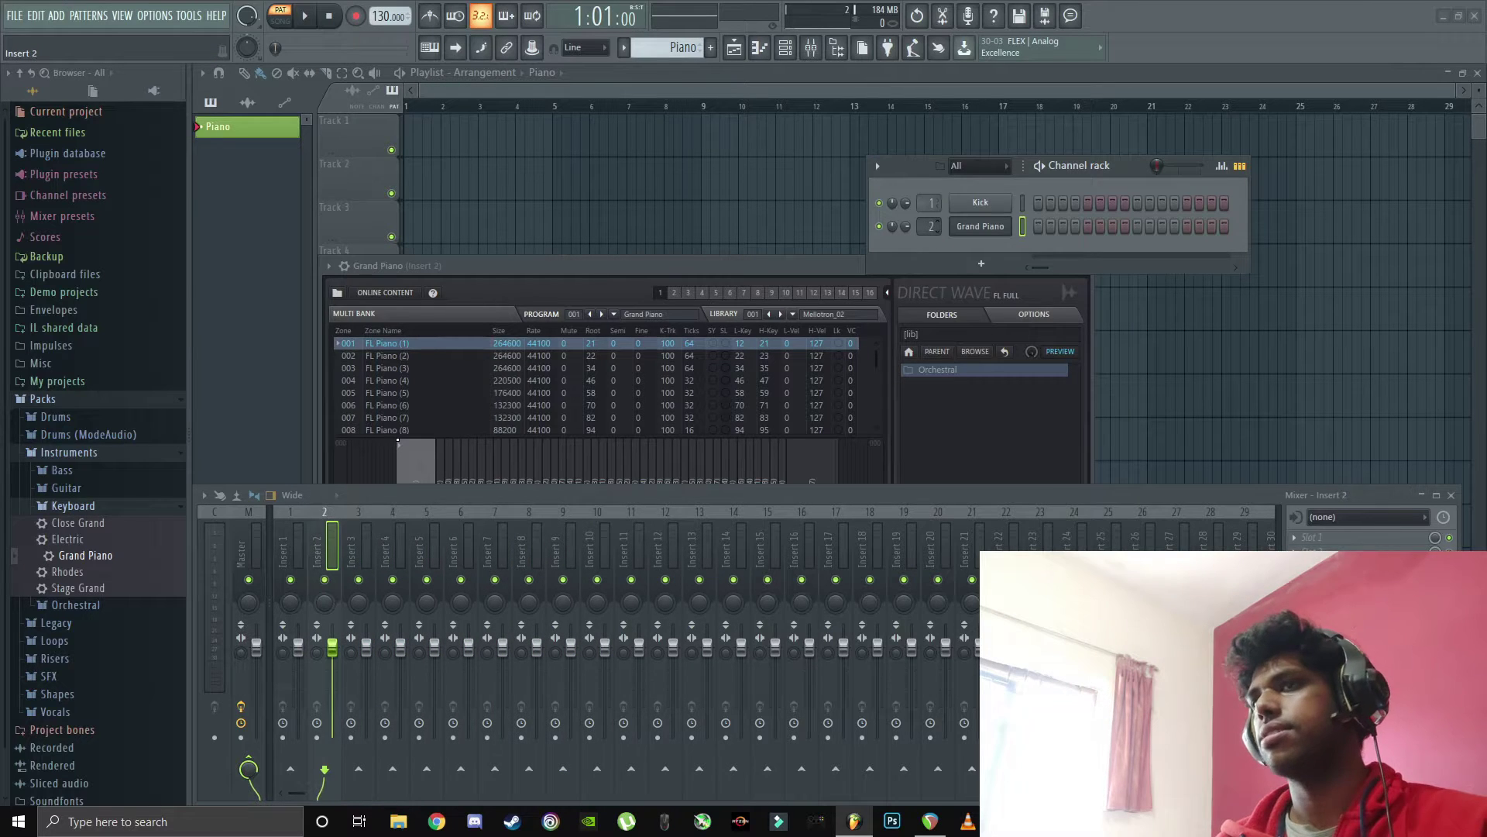
pyautogui.moveTo(766, 271); pyautogui.dragTo(619, 302)
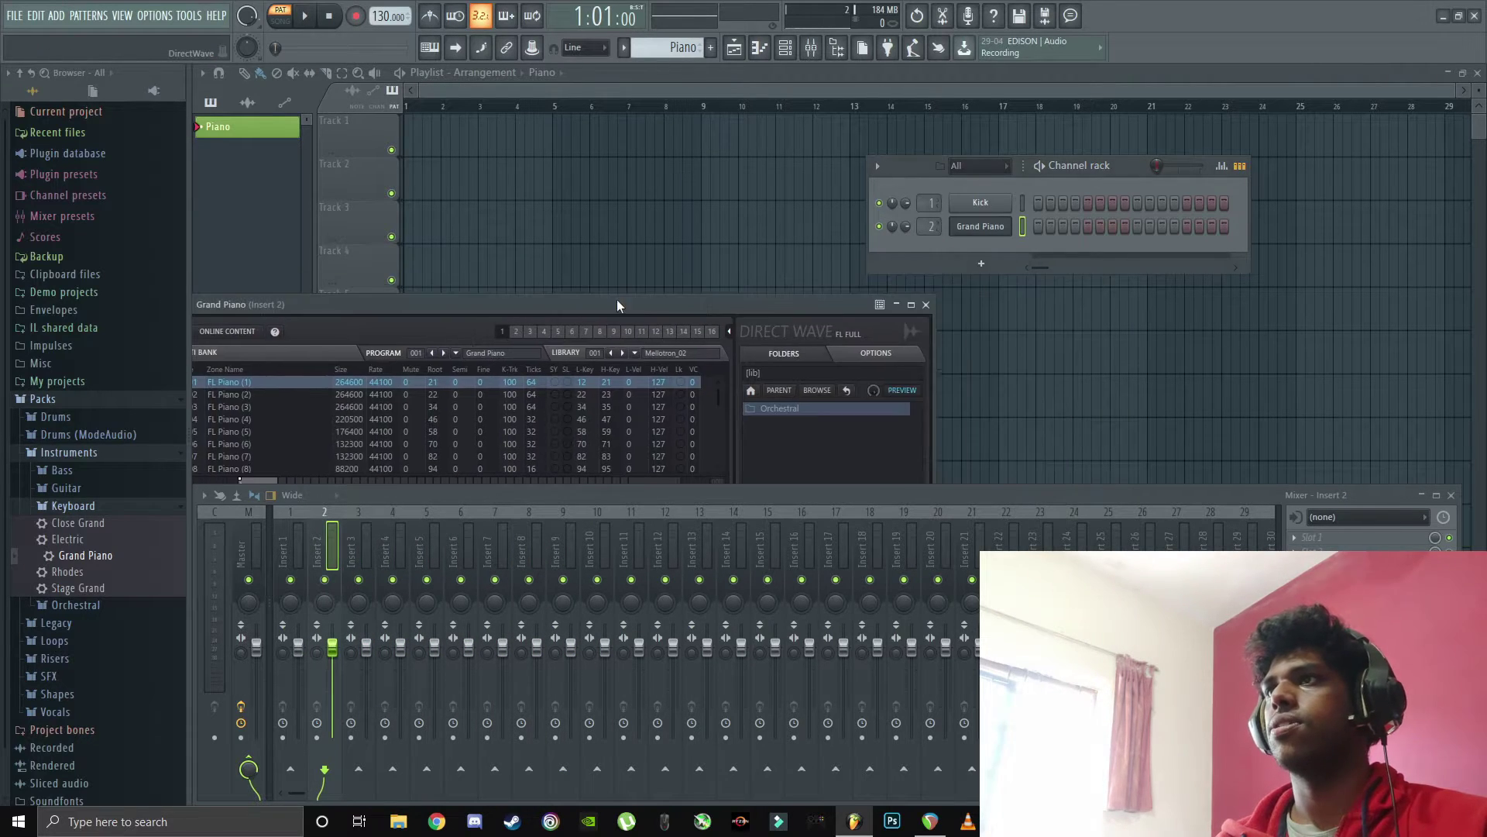
pyautogui.click(926, 304)
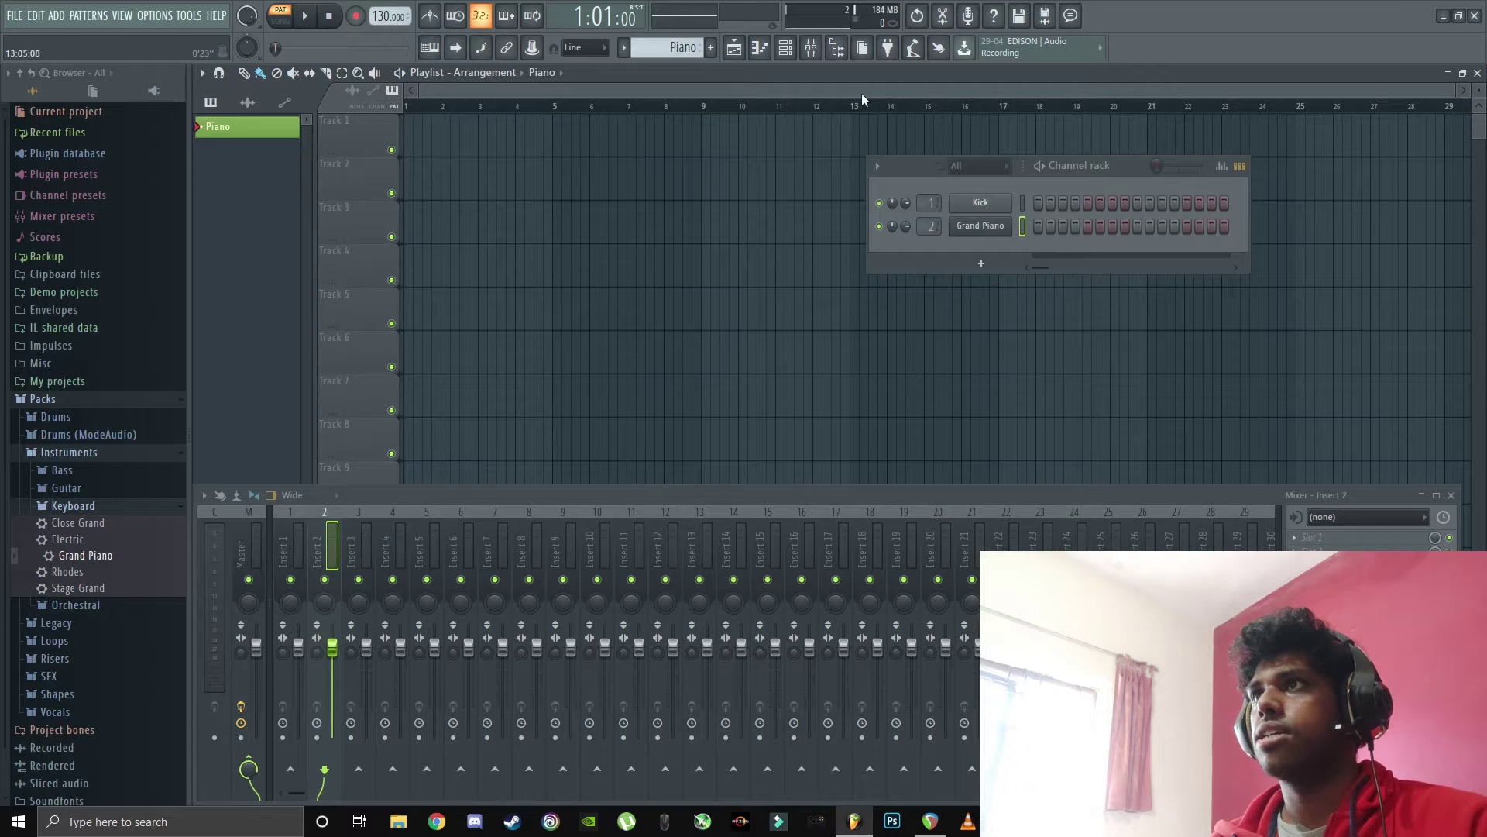
# - Open the piano roll for the Grand Piano channel, with the mixer and channel rack hidden
pyautogui.click(811, 47)
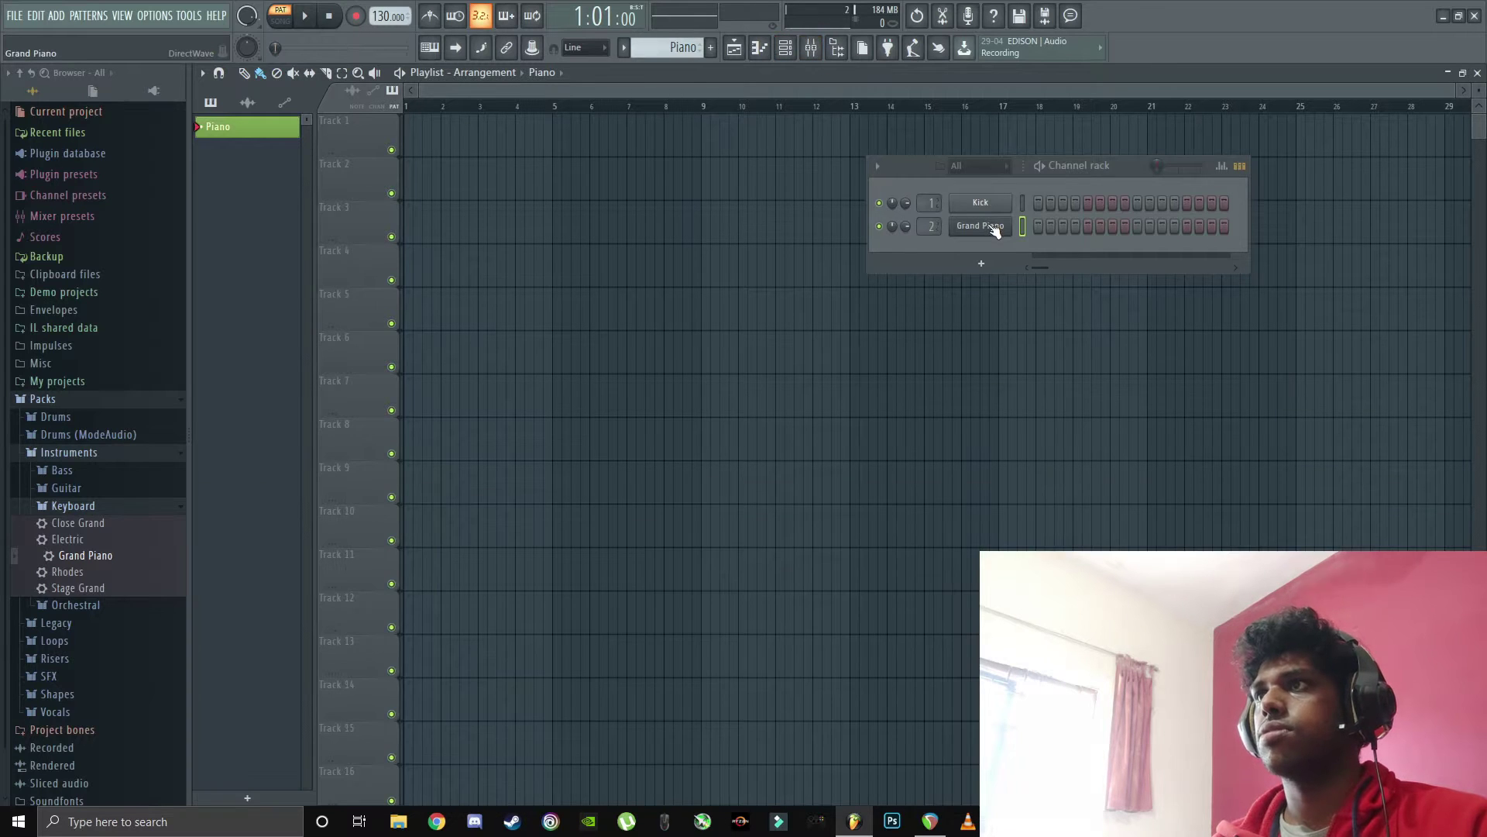
pyautogui.rightClick(995, 227)
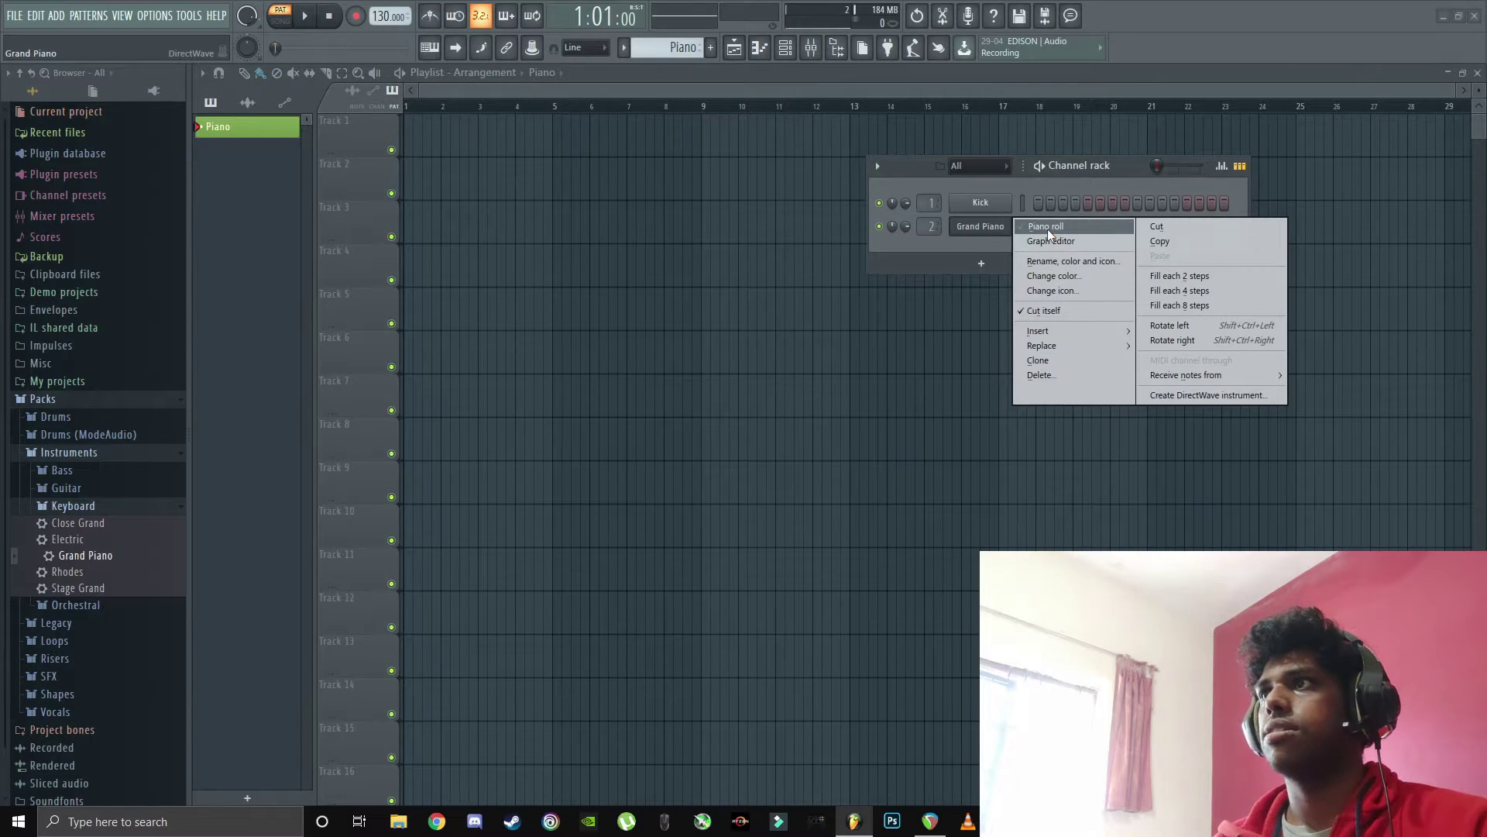
pyautogui.click(1047, 228)
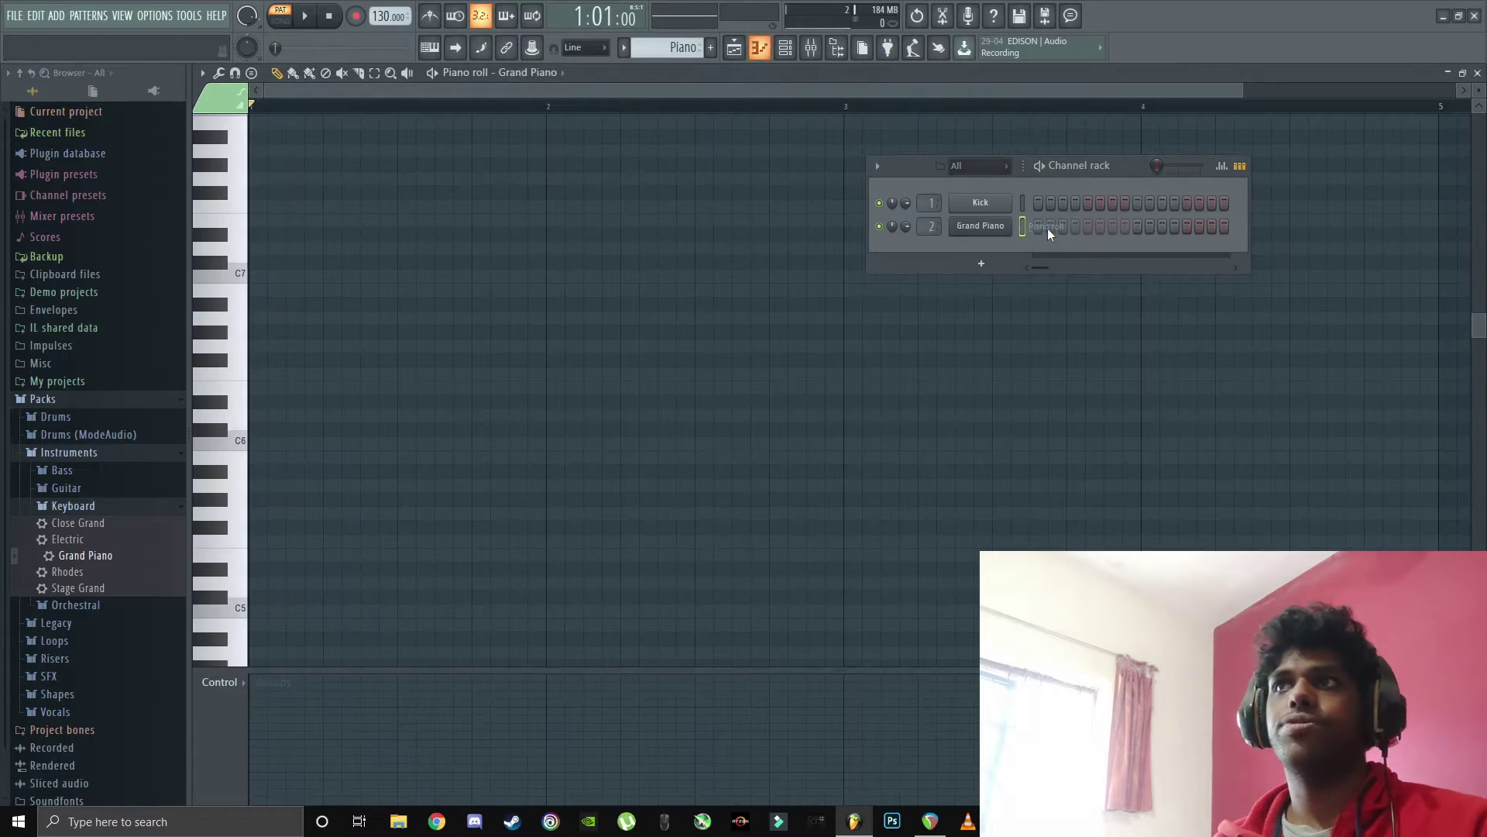
pyautogui.click(785, 47)
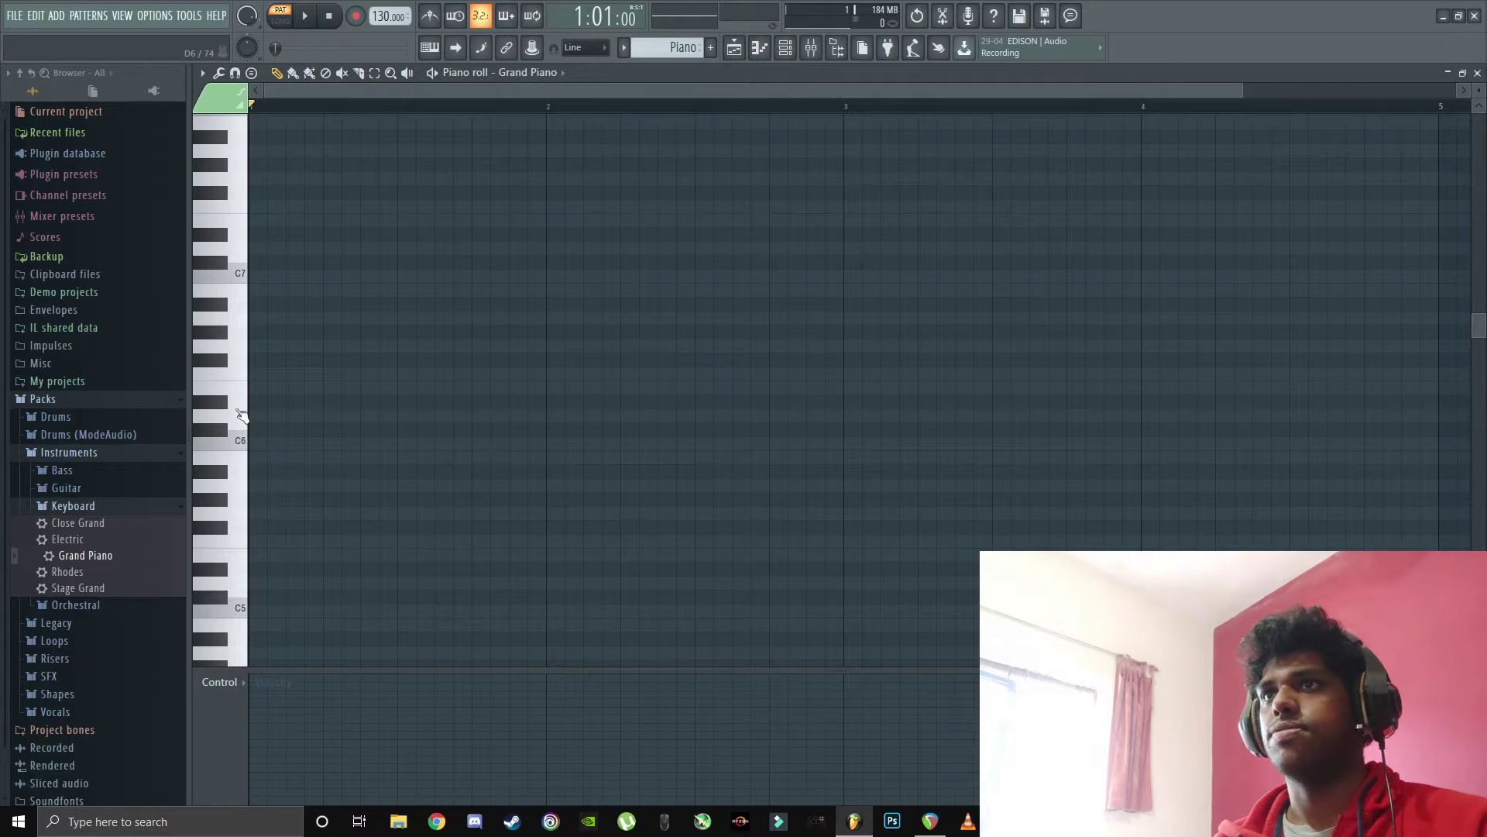
# - Audition piano keys and place a one-bar D#5 note at the start of bar 1
pyautogui.click(221, 405)
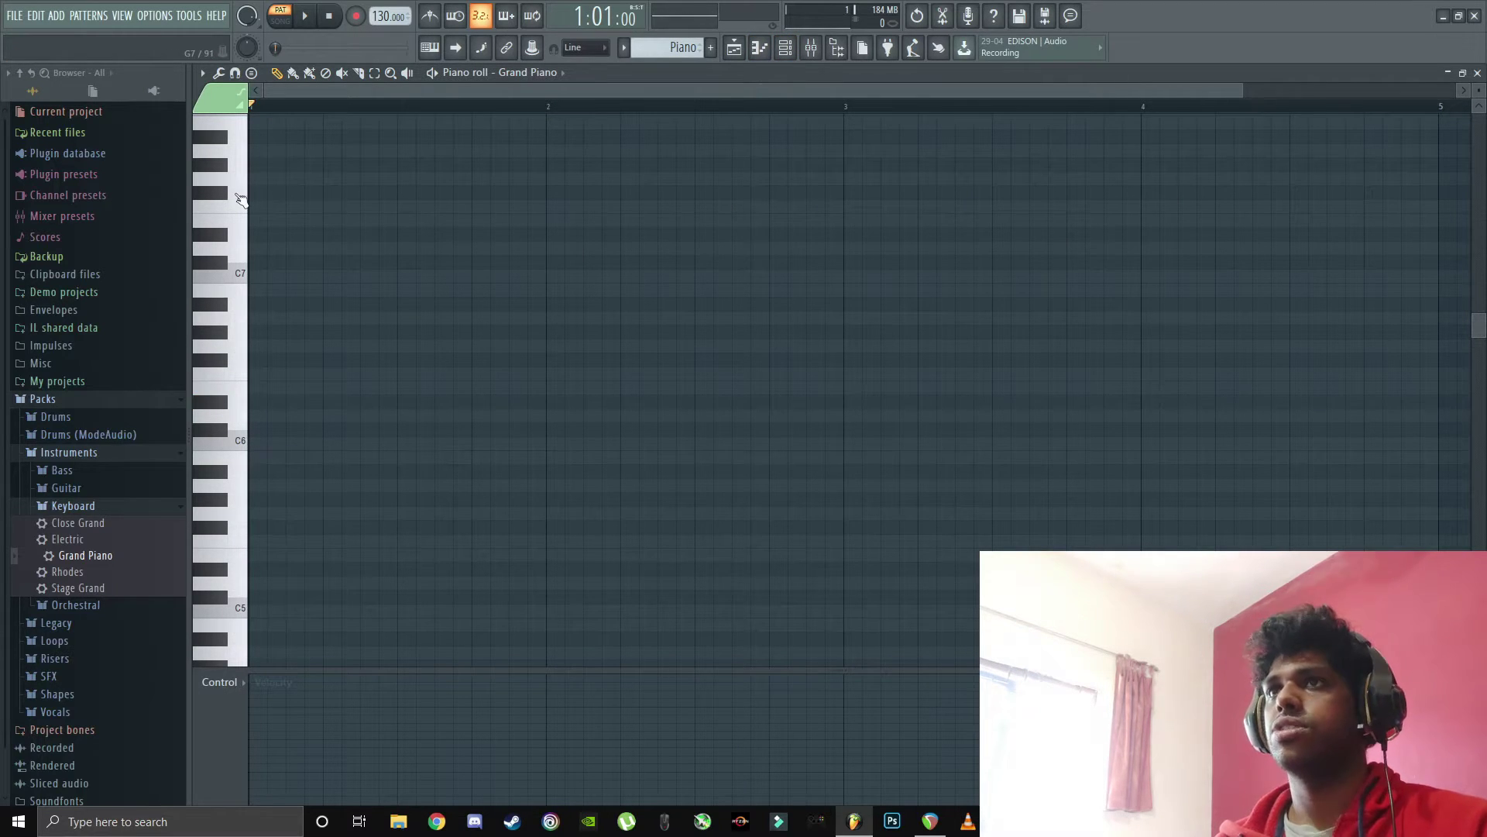
pyautogui.moveTo(237, 197); pyautogui.dragTo(233, 491)
pyautogui.scroll(-2, 233, 491)
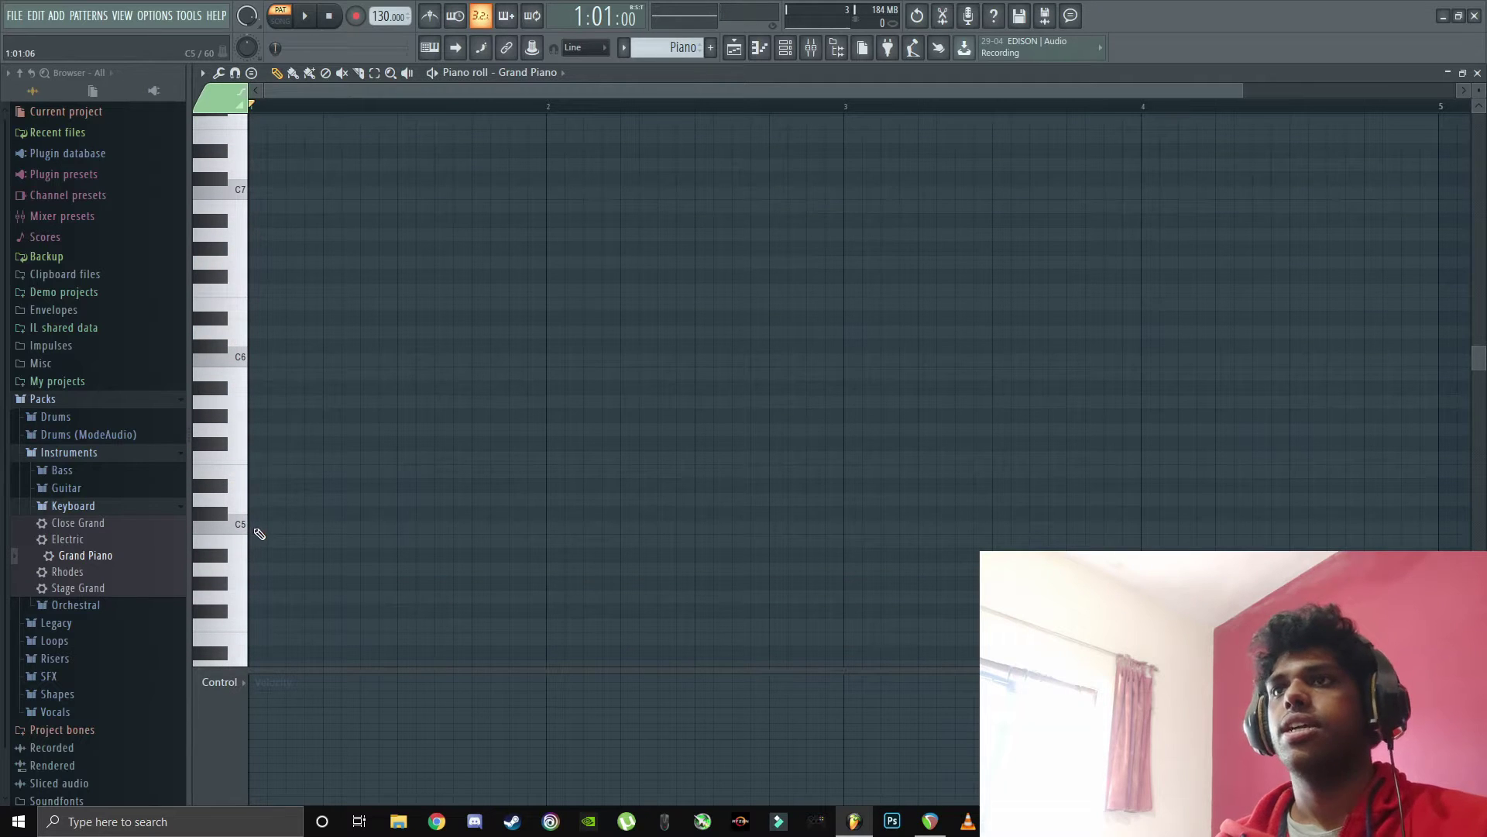
pyautogui.click(223, 486)
pyautogui.click(263, 490)
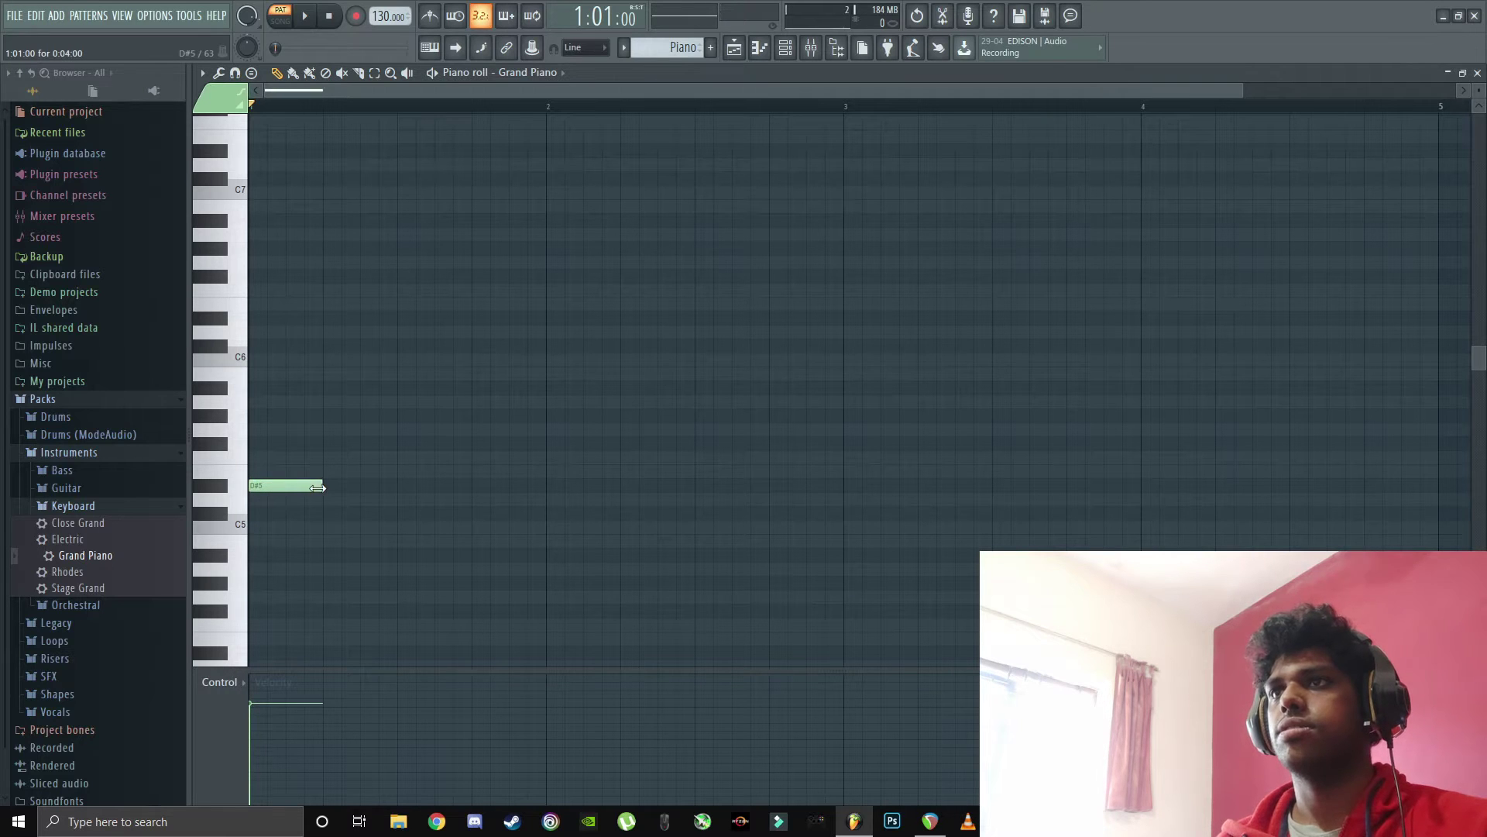
pyautogui.moveTo(318, 488); pyautogui.dragTo(543, 488)
# - Add short descending B5, A#5 and G#5 notes above the D#5 note and play them back
pyautogui.moveTo(329, 430); pyautogui.dragTo(372, 418)
pyautogui.moveTo(318, 447); pyautogui.dragTo(399, 414)
pyautogui.press('space')
pyautogui.press('space')
pyautogui.rightClick(383, 418)
pyautogui.click(348, 389)
pyautogui.click(395, 430)
pyautogui.press('space')
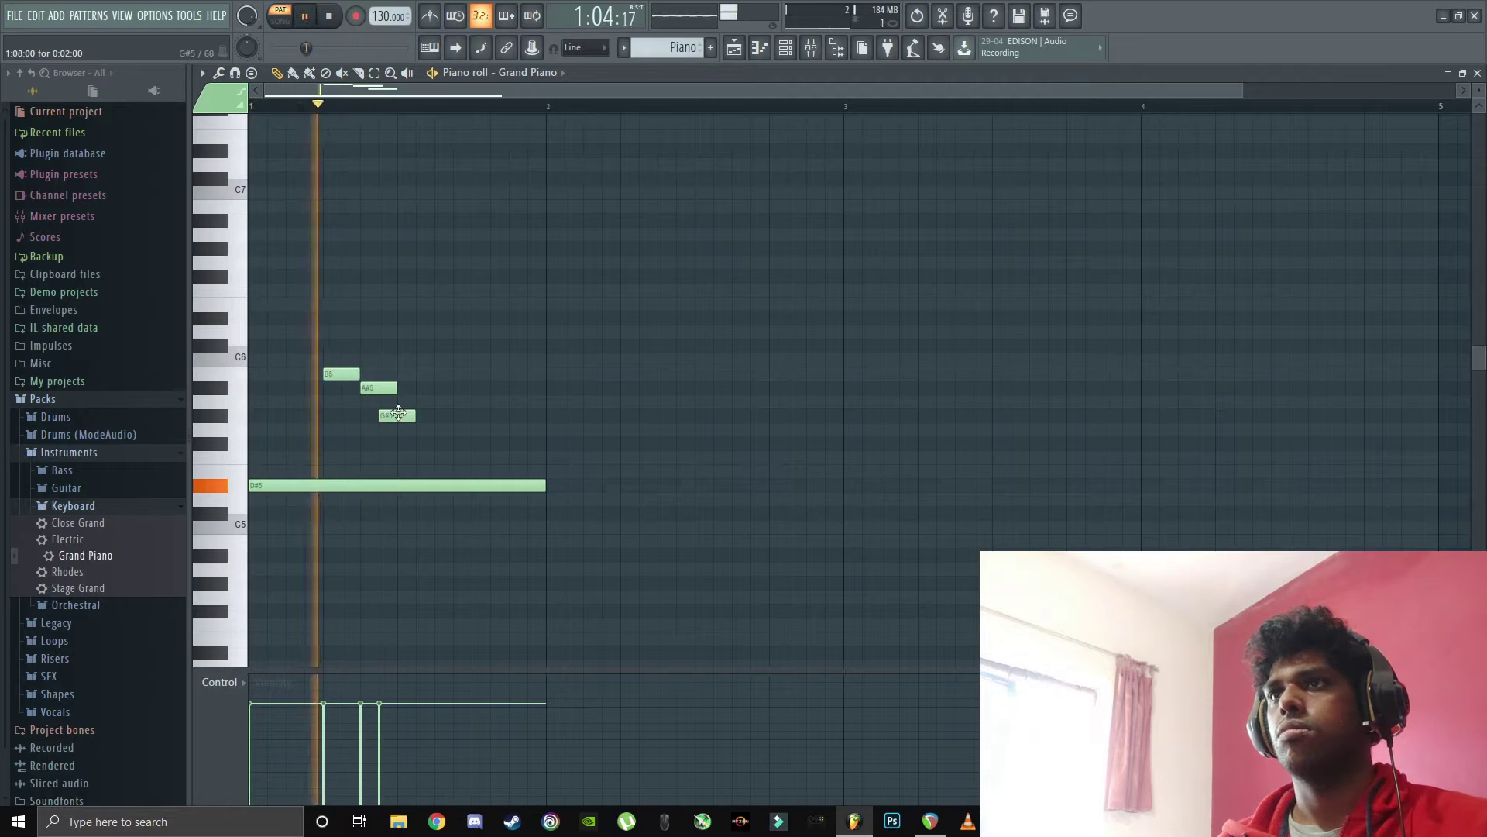
pyautogui.press('space')
# - Lengthen the B5 and A#5 notes to three steps each and delete the G#5 note
pyautogui.moveTo(341, 374); pyautogui.dragTo(322, 374)
pyautogui.moveTo(340, 374); pyautogui.dragTo(358, 374)
pyautogui.moveTo(395, 388); pyautogui.dragTo(414, 388)
pyautogui.moveTo(410, 419); pyautogui.dragTo(449, 419)
pyautogui.rightClick(443, 415)
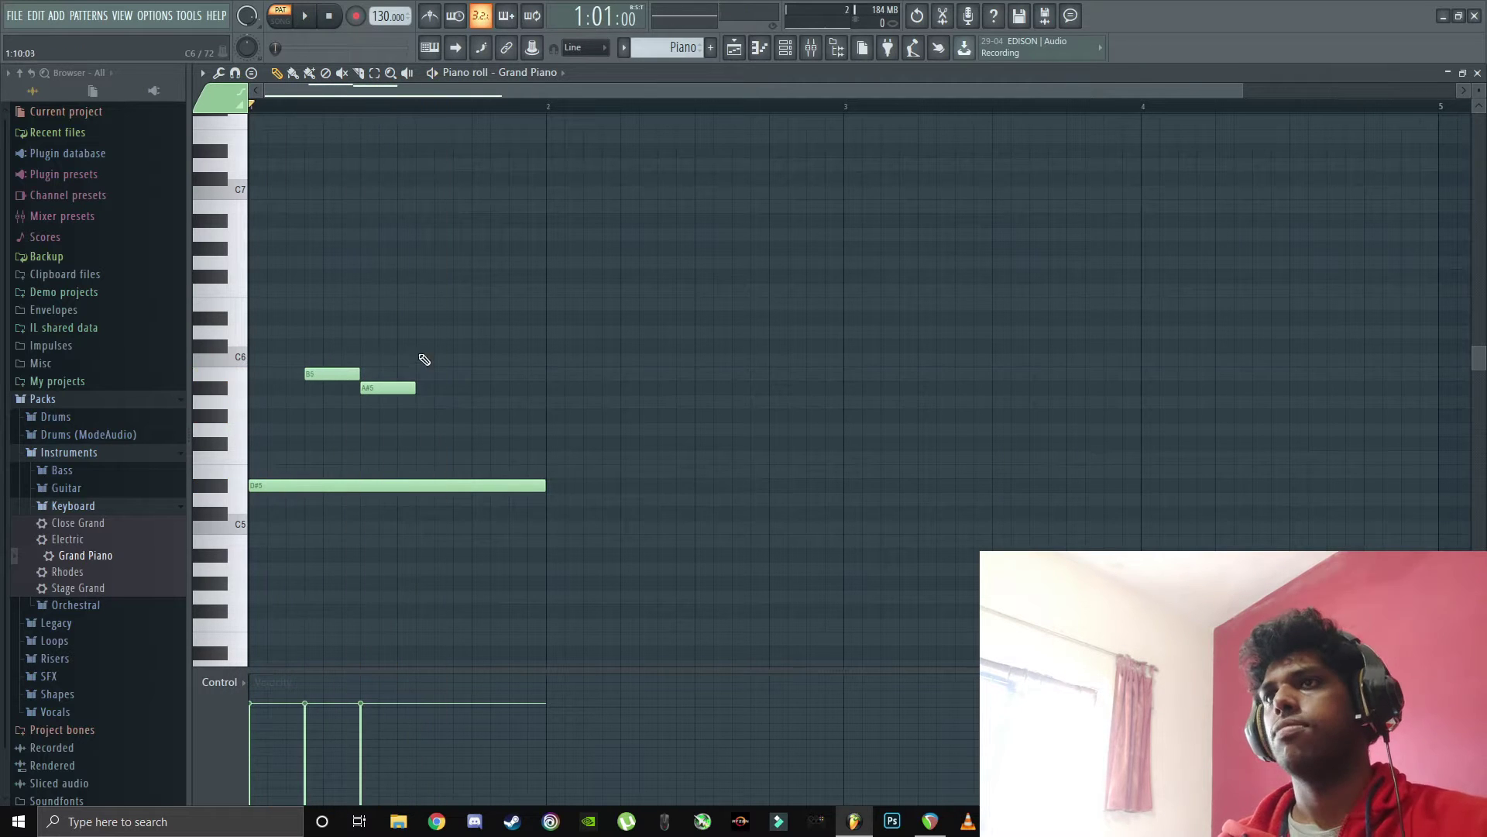
# - Continue the melody after A#5 with G#5, F#5 and G#5 notes, and extend the D#5 note past bar 1
pyautogui.press('space')
pyautogui.click(443, 416)
pyautogui.click(499, 374)
pyautogui.press('space')
pyautogui.press('space')
pyautogui.moveTo(505, 375); pyautogui.dragTo(618, 486)
pyautogui.press('space')
pyautogui.press('space')
pyautogui.press('space')
pyautogui.click(555, 416)
pyautogui.press('space')
pyautogui.press('space')
# - Shorten the F#5 and last G#5 notes to three steps each, close their gap, and trim the end of the D#5 note
pyautogui.moveTo(544, 443); pyautogui.dragTo(525, 444)
pyautogui.moveTo(574, 416); pyautogui.dragTo(554, 416)
pyautogui.moveTo(600, 416); pyautogui.dragTo(581, 416)
pyautogui.moveTo(618, 484); pyautogui.dragTo(600, 482)
pyautogui.press('space')
pyautogui.press('space')
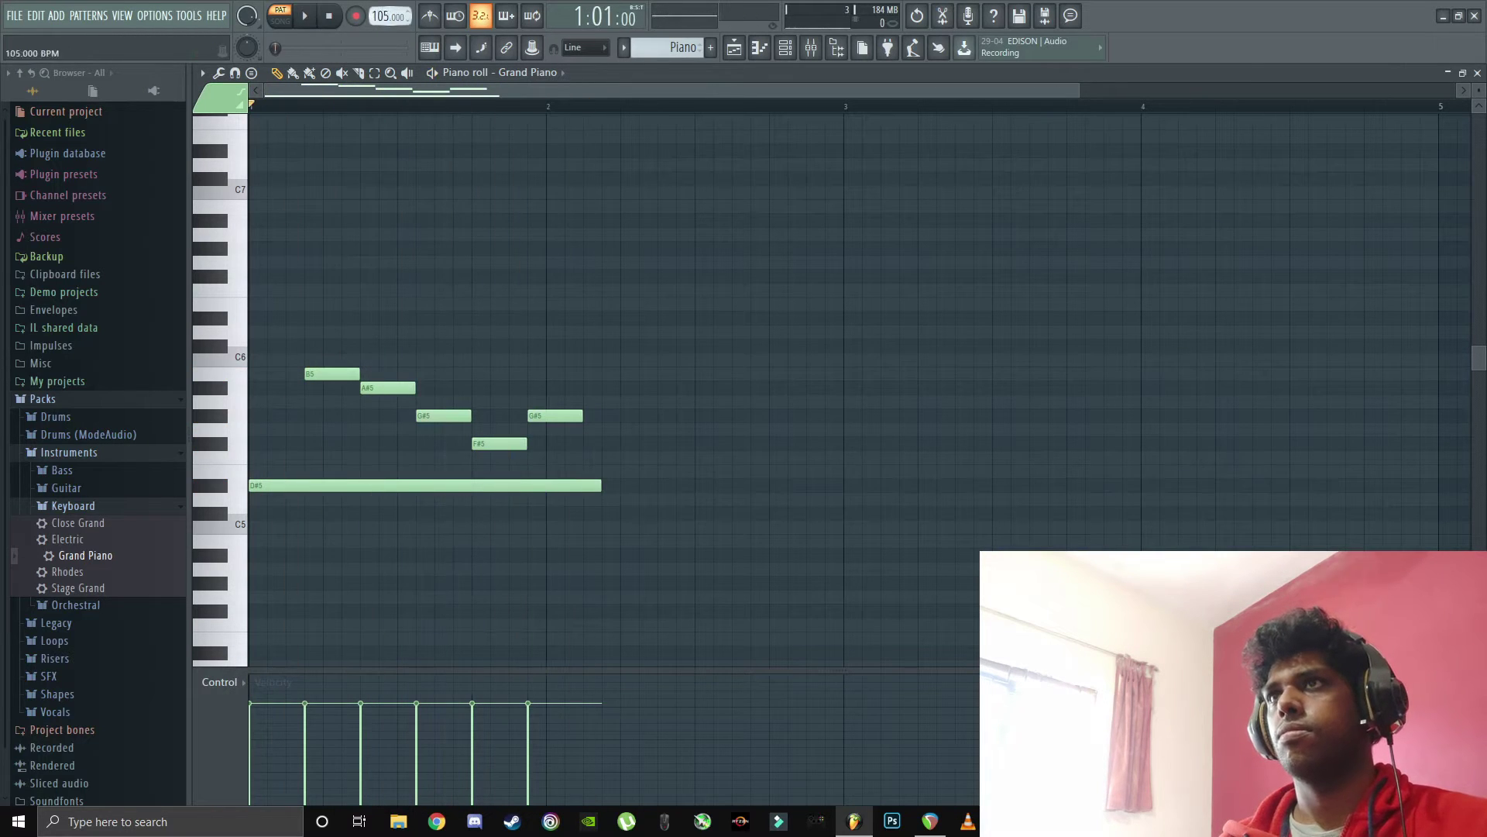
# - Lower the tempo to 101 BPM and shorten all five melody notes to two steps each
pyautogui.moveTo(381, 16); pyautogui.dragTo(381, 38)
pyautogui.moveTo(358, 374); pyautogui.dragTo(339, 373)
pyautogui.moveTo(325, 374); pyautogui.dragTo(343, 375)
pyautogui.press('space')
pyautogui.moveTo(413, 389); pyautogui.dragTo(322, 374)
pyautogui.press('space')
pyautogui.press('space')
pyautogui.press('space')
pyautogui.moveTo(469, 416); pyautogui.dragTo(450, 416)
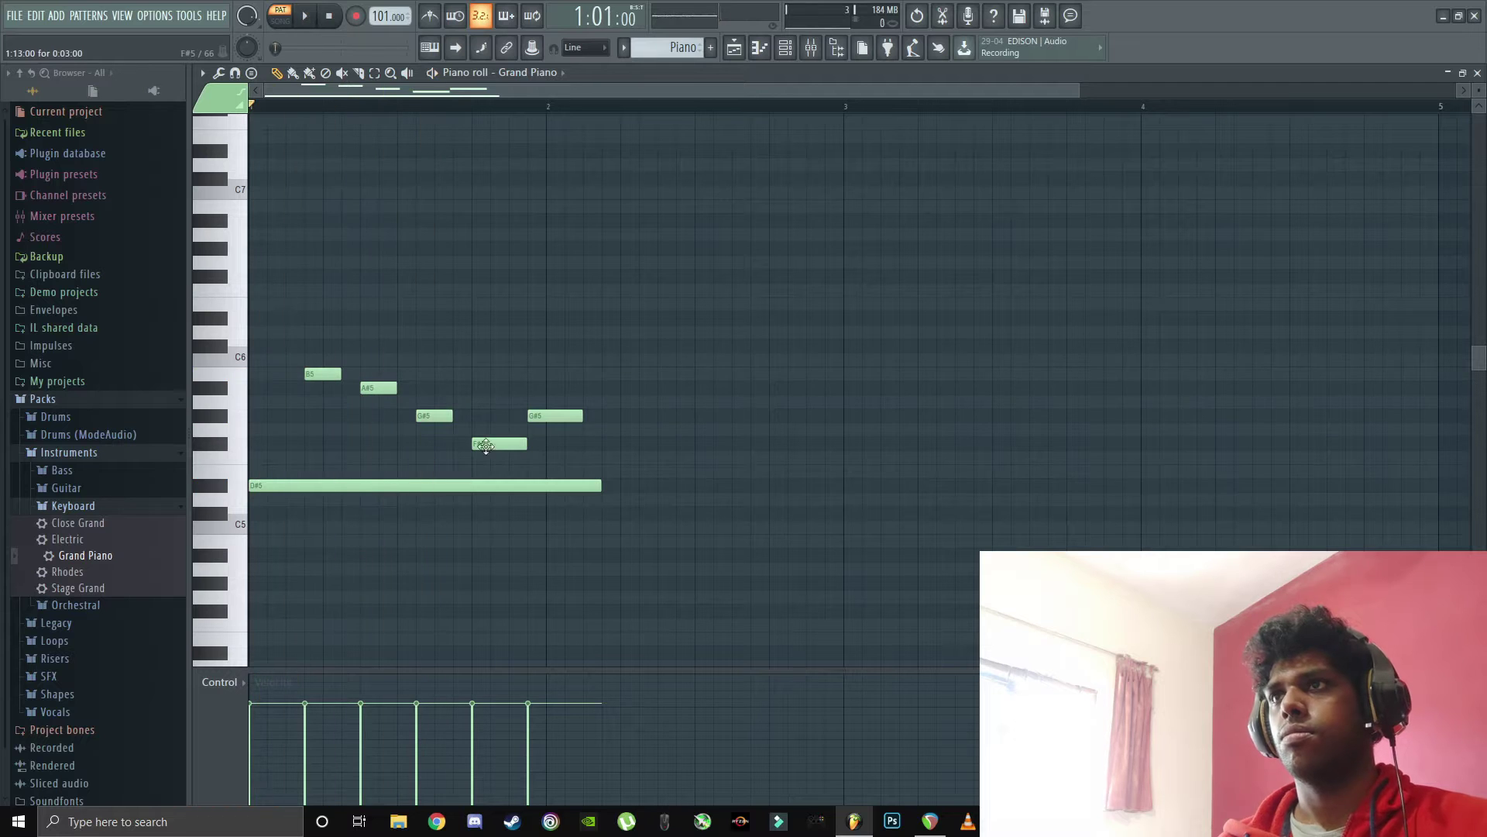
pyautogui.moveTo(524, 444); pyautogui.dragTo(506, 444)
pyautogui.moveTo(580, 416); pyautogui.dragTo(561, 416)
pyautogui.press('space')
pyautogui.press('space')
# - Set the tempo to 90.4 BPM and move the five melody notes back to back, starting from the third step
pyautogui.moveTo(316, 375); pyautogui.dragTo(297, 375)
pyautogui.moveTo(393, 13); pyautogui.dragTo(392, 22)
pyautogui.press('space')
pyautogui.press('space')
pyautogui.moveTo(378, 388); pyautogui.dragTo(341, 388)
pyautogui.moveTo(444, 416); pyautogui.dragTo(388, 416)
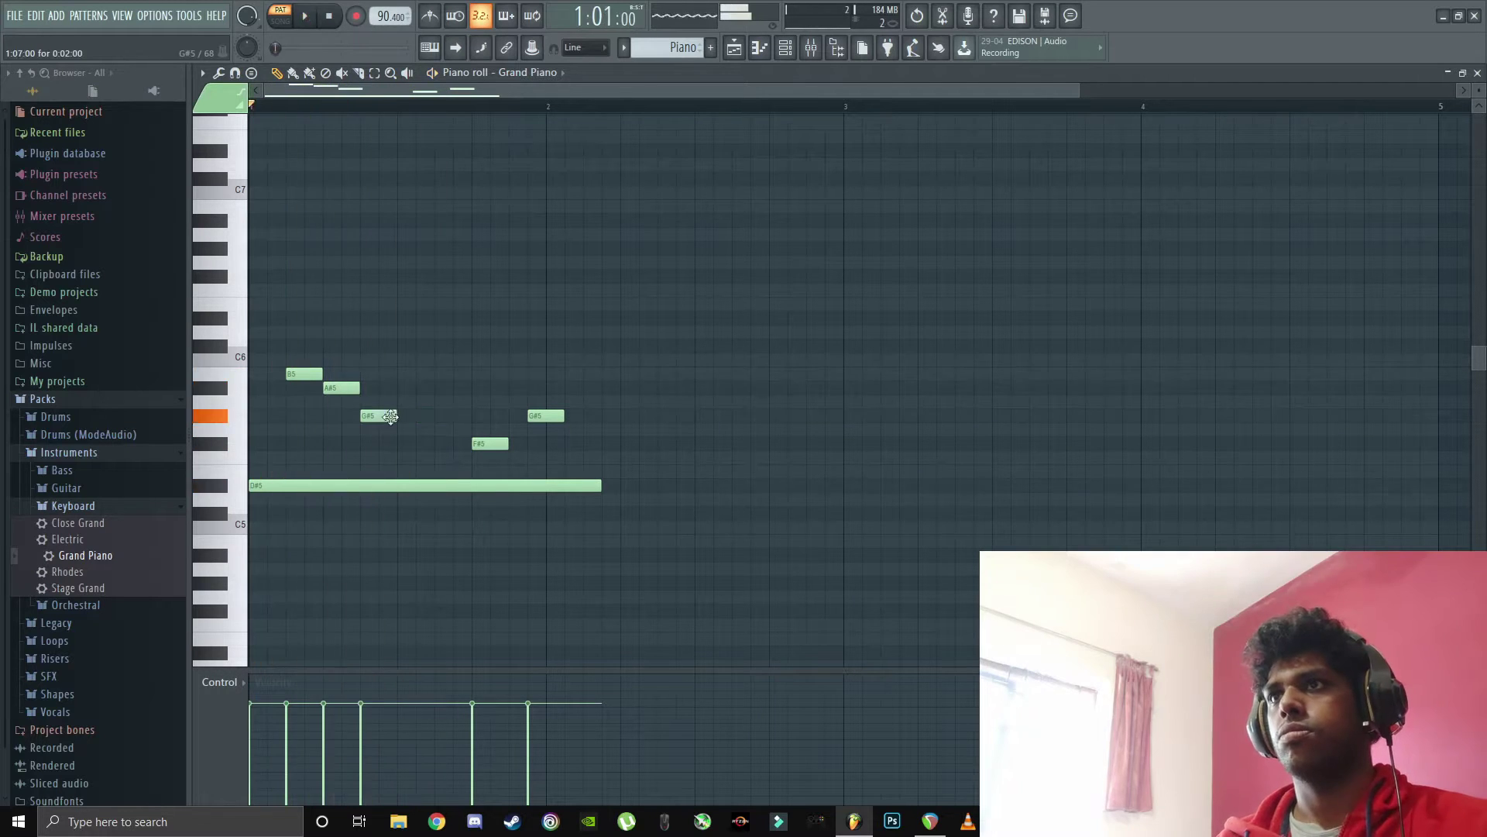
pyautogui.moveTo(490, 444); pyautogui.dragTo(416, 444)
pyautogui.moveTo(540, 416); pyautogui.dragTo(447, 419)
# - Trim the D#5 note to the end of bar 1 and complete the melody with F#5 and A#5 notes
pyautogui.moveTo(600, 486); pyautogui.dragTo(516, 389)
pyautogui.click(482, 444)
pyautogui.doubleClick(519, 457)
pyautogui.click(842, 303)
pyautogui.press('space')
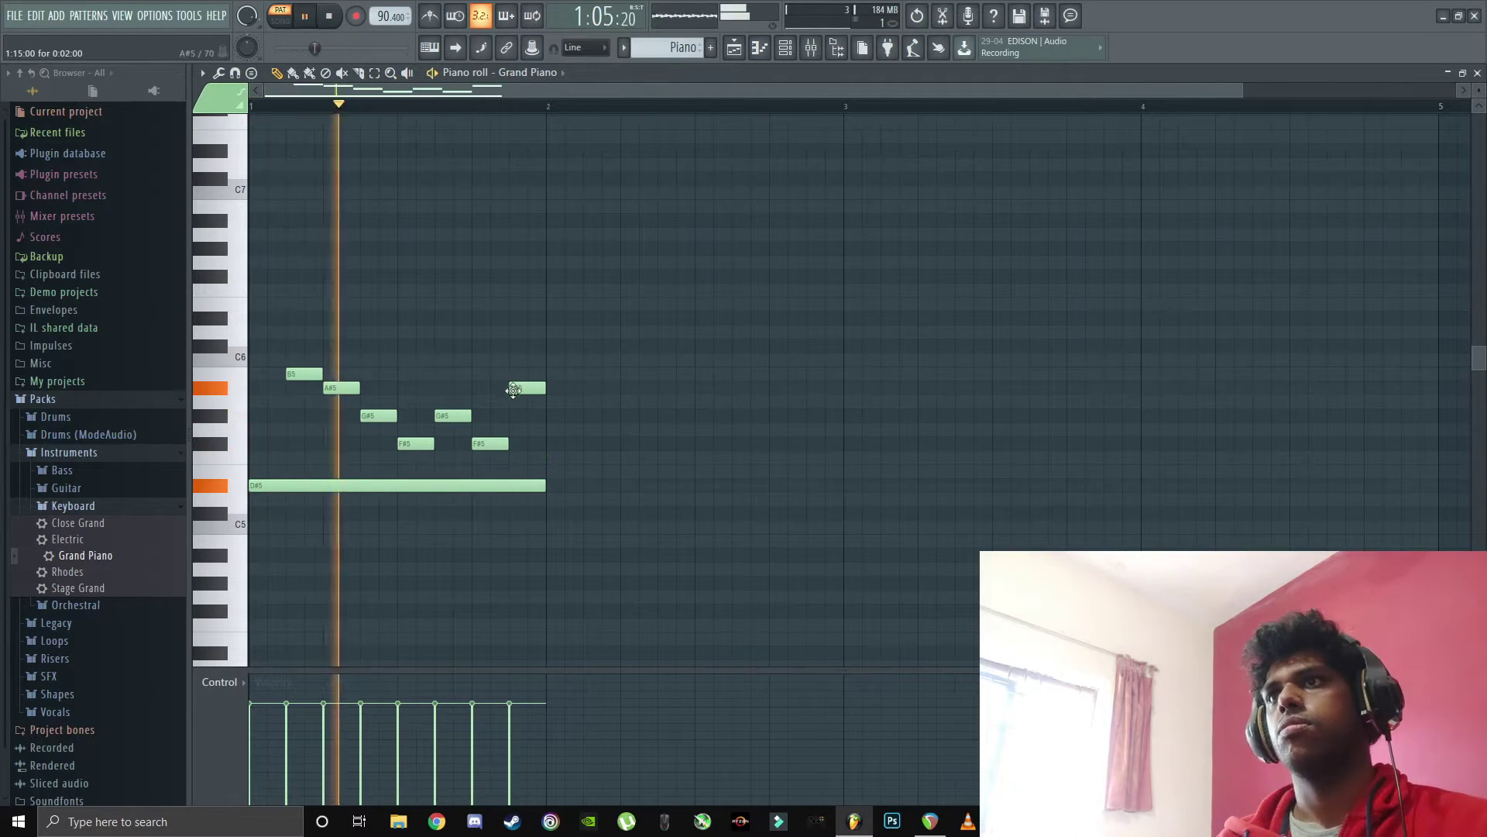
# - Lower the sixth melody note to F5 and the last melody note to F#5, checking by playback
pyautogui.press('space')
pyautogui.moveTo(489, 444); pyautogui.dragTo(488, 460)
pyautogui.press('space')
pyautogui.press('space')
pyautogui.press('space')
pyautogui.press('space')
pyautogui.moveTo(526, 388); pyautogui.dragTo(524, 443)
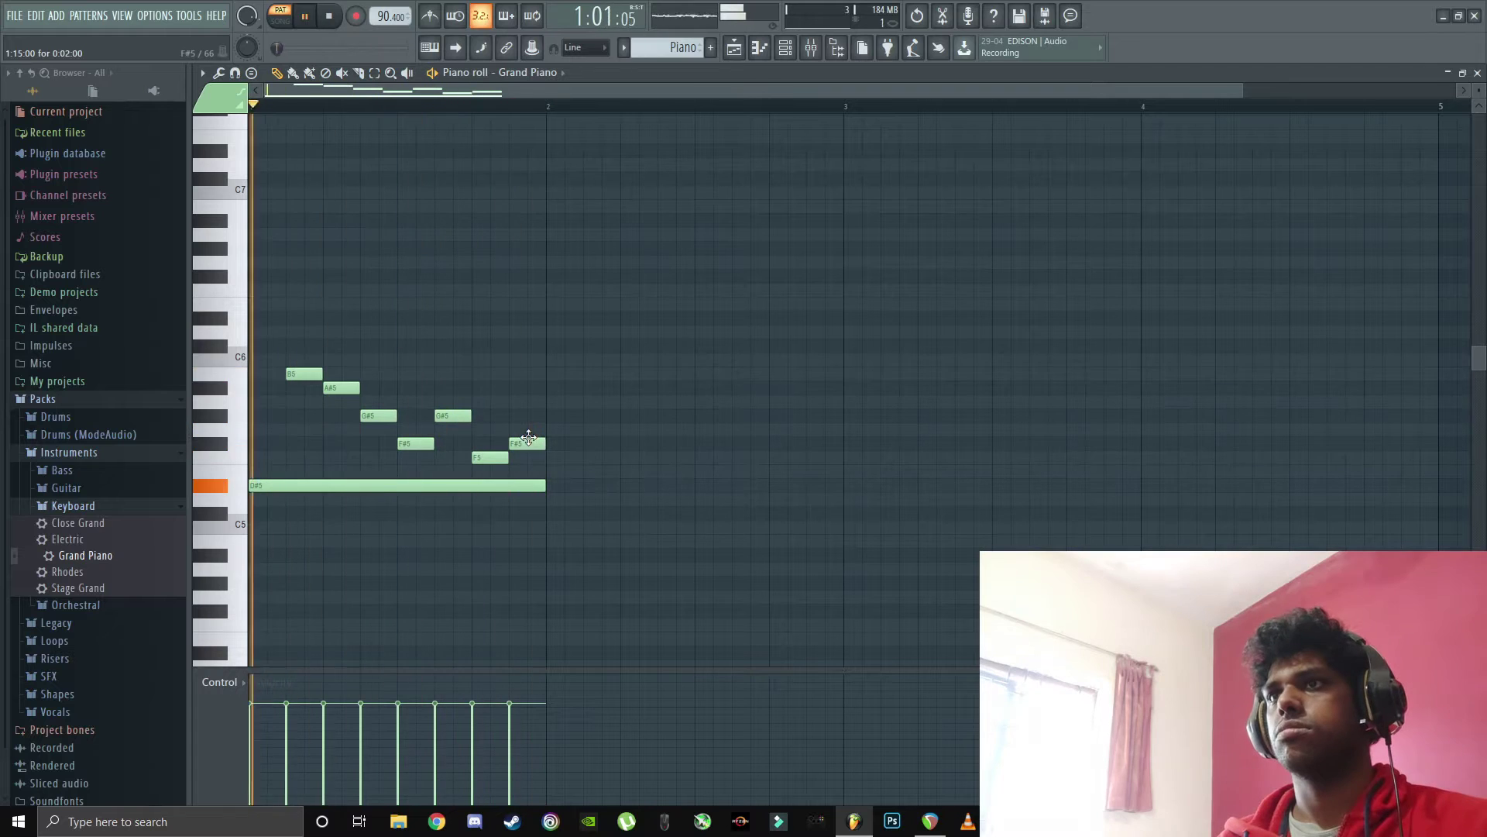
pyautogui.press('space')
# - Change the first melody note to G#5 and the sixth melody note to A#5
pyautogui.moveTo(293, 375); pyautogui.dragTo(294, 417)
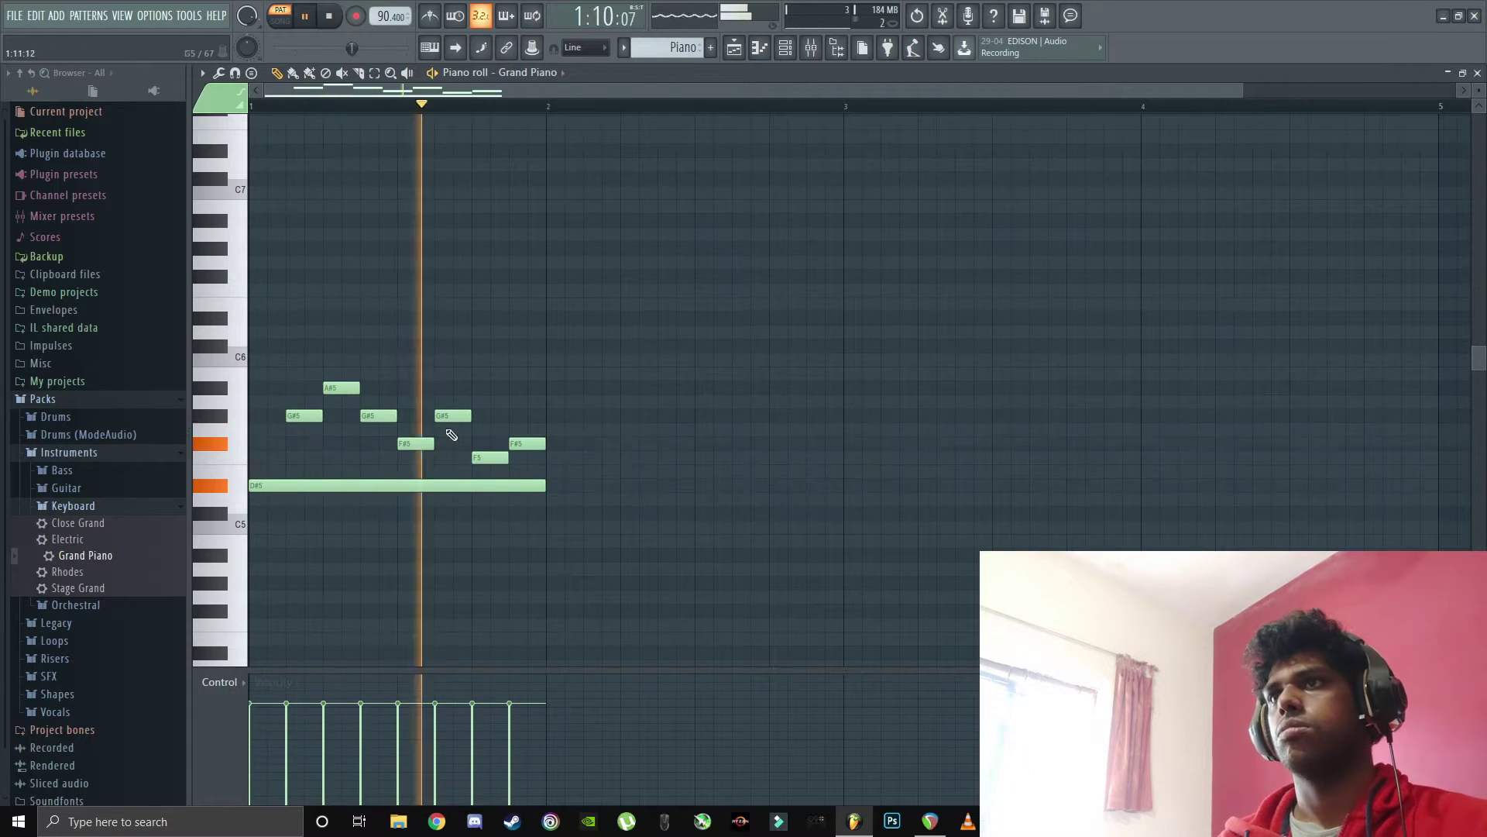
pyautogui.moveTo(491, 457); pyautogui.dragTo(490, 388)
pyautogui.press('space')
# - Copy the one-bar phrase and paste it so the melody repeats through bars 2, 3 and 4
pyautogui.hotkey('ctrl', 'a')
pyautogui.hotkey('ctrl', 'c')
pyautogui.hotkey('ctrl', 'v')
pyautogui.moveTo(406, 443); pyautogui.dragTo(1017, 443)
pyautogui.hotkey('ctrl', 'v')
pyautogui.hotkey('ctrl', 'v')
pyautogui.moveTo(428, 443); pyautogui.dragTo(1320, 443)
# - Set the one-bar bass notes to C#5 in bar 2, B4 in bar 3 and C#5 in bar 4, and play the pattern
pyautogui.press('space')
pyautogui.moveTo(659, 527); pyautogui.dragTo(660, 513)
pyautogui.press('space')
pyautogui.click(224, 487)
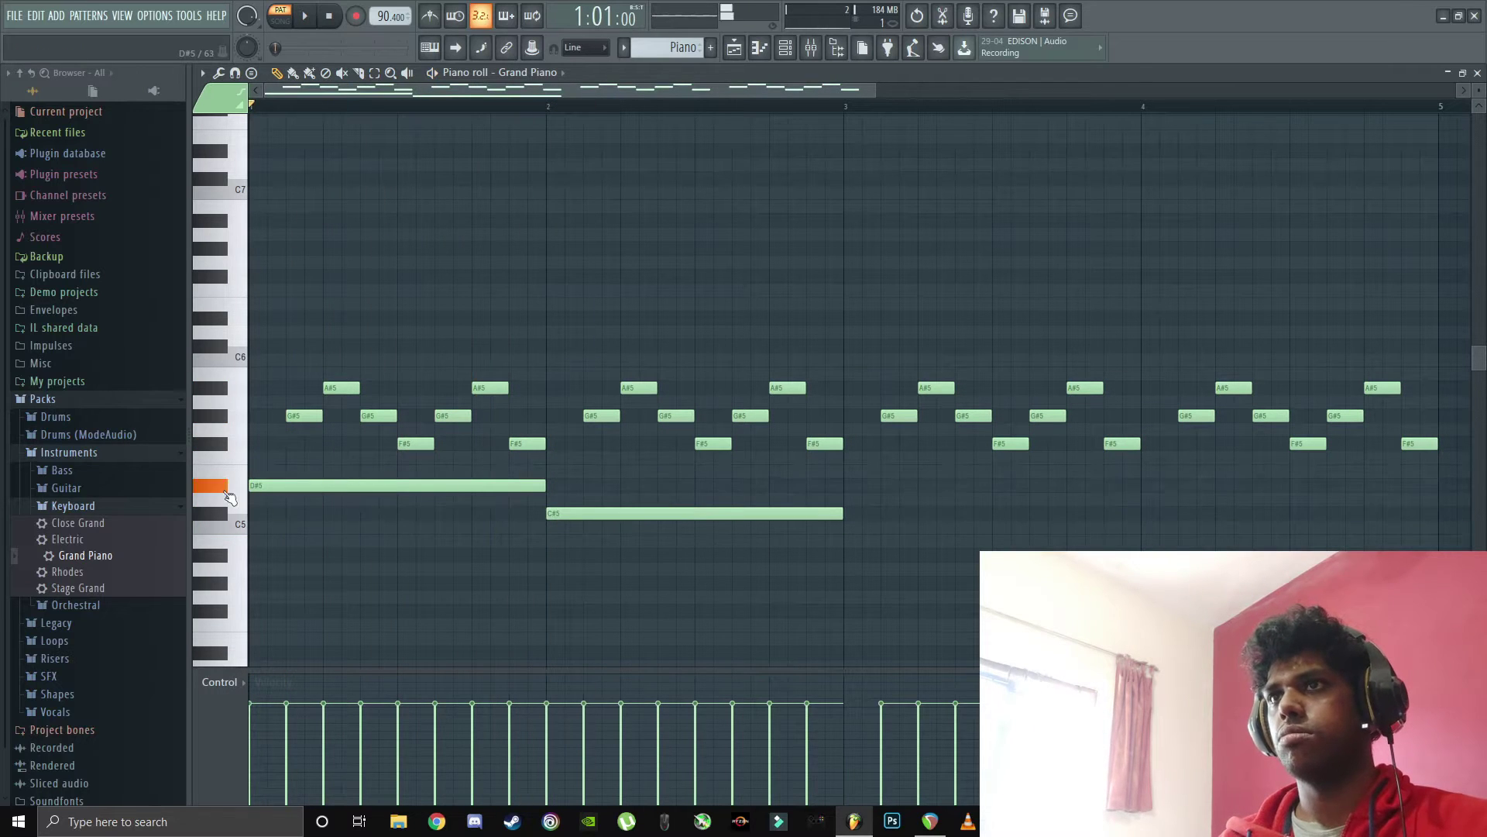
pyautogui.click(226, 548)
pyautogui.click(851, 541)
pyautogui.click(1148, 513)
pyautogui.press('space')
pyautogui.moveTo(546, 92); pyautogui.dragTo(738, 101)
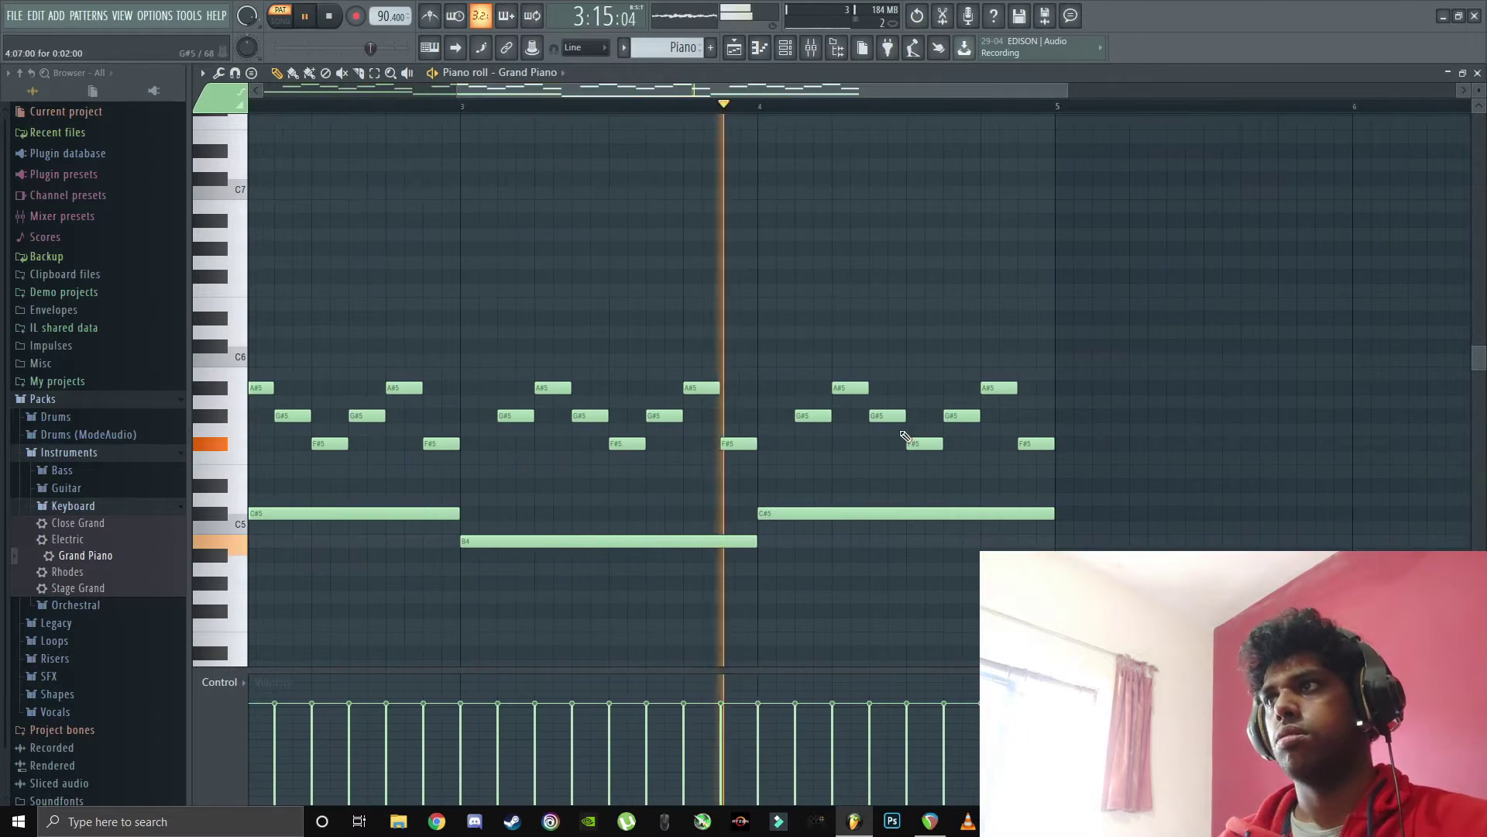
pyautogui.press('space')
# - Replace the final F#5 note of bar 4 with C#6 and play back the four-bar pattern
pyautogui.rightClick(1036, 443)
pyautogui.click(1037, 361)
pyautogui.rightClick(1036, 361)
pyautogui.click(999, 388)
pyautogui.click(1035, 346)
pyautogui.moveTo(513, 91); pyautogui.dragTo(318, 92)
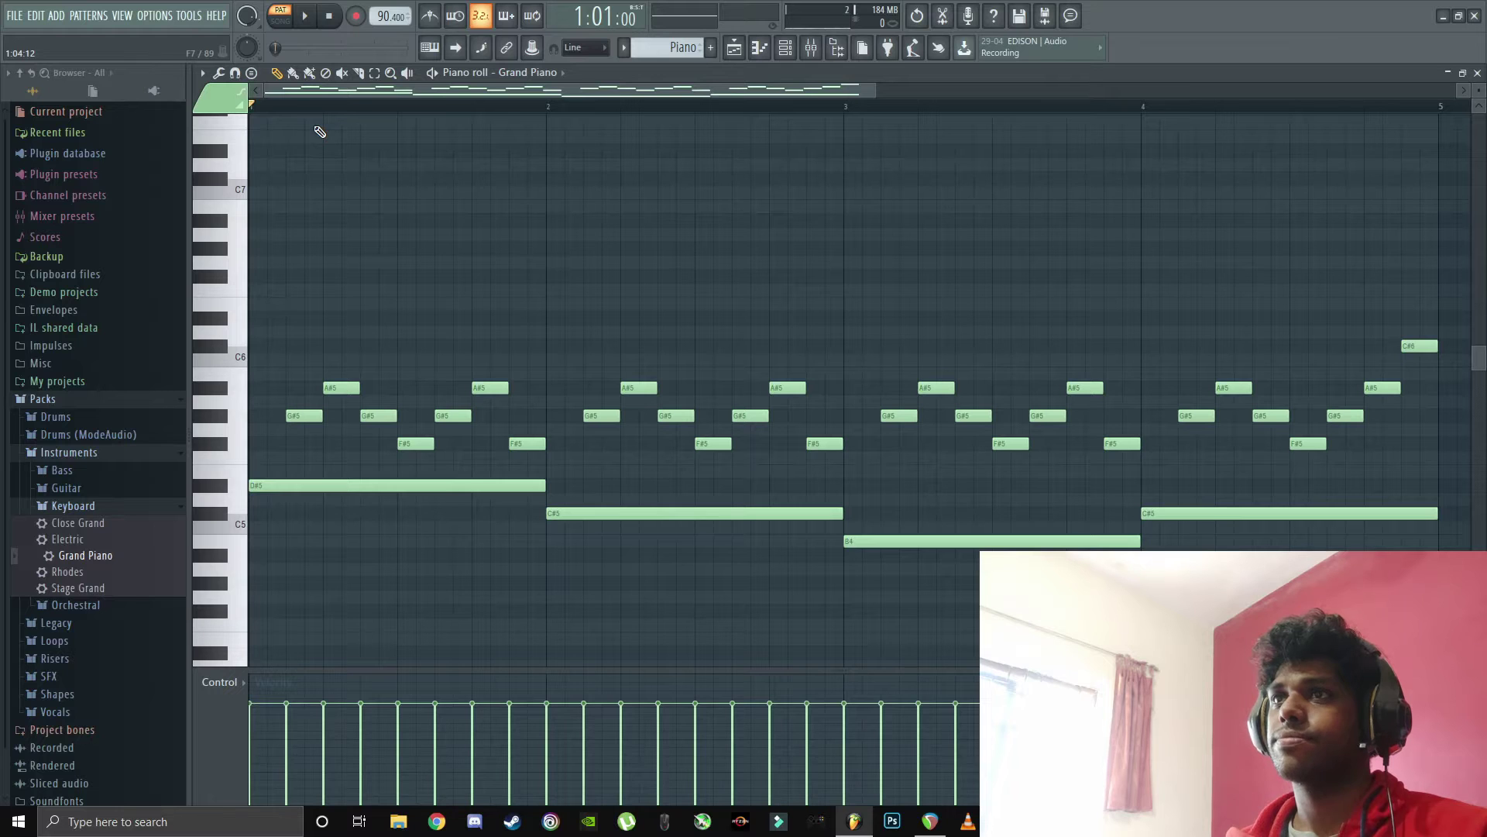
pyautogui.press('space')
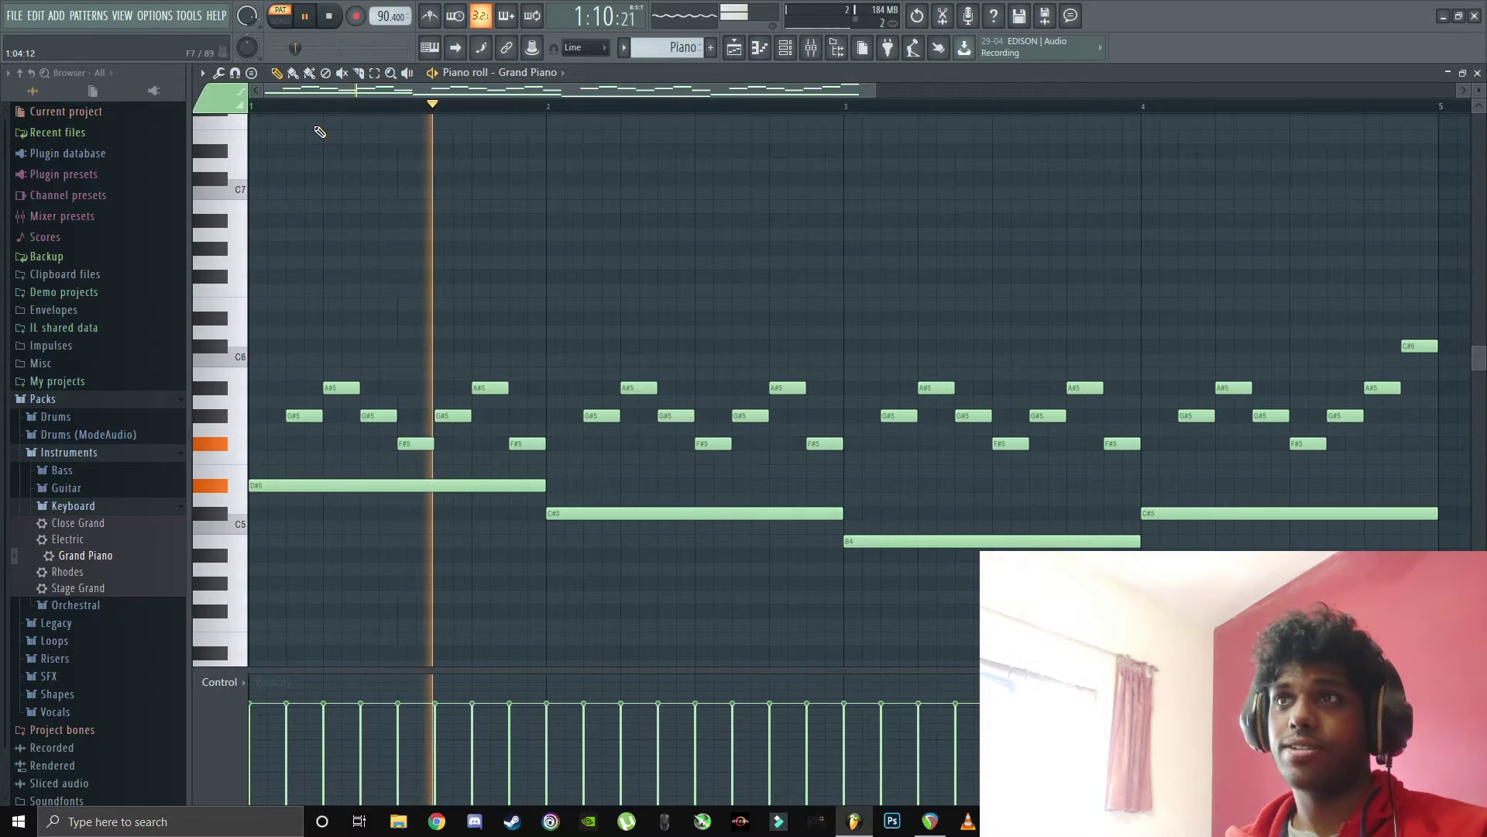
pyautogui.press('space')
pyautogui.press('space')
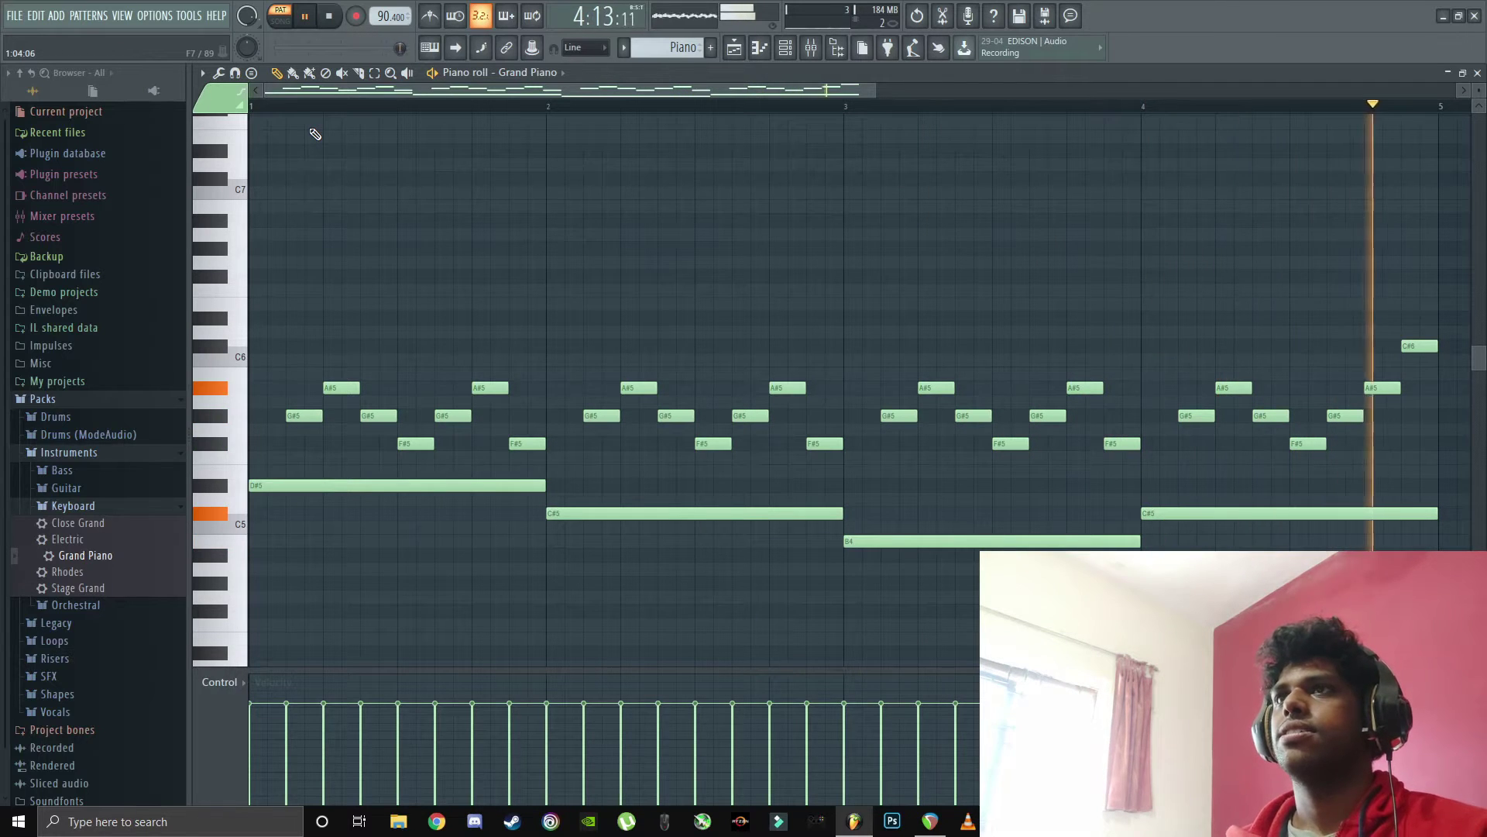
# - Stop playback, place the Piano pattern at bar 1 of playlist Track 1 and start a short preview
pyautogui.press('space')
pyautogui.press('F5')
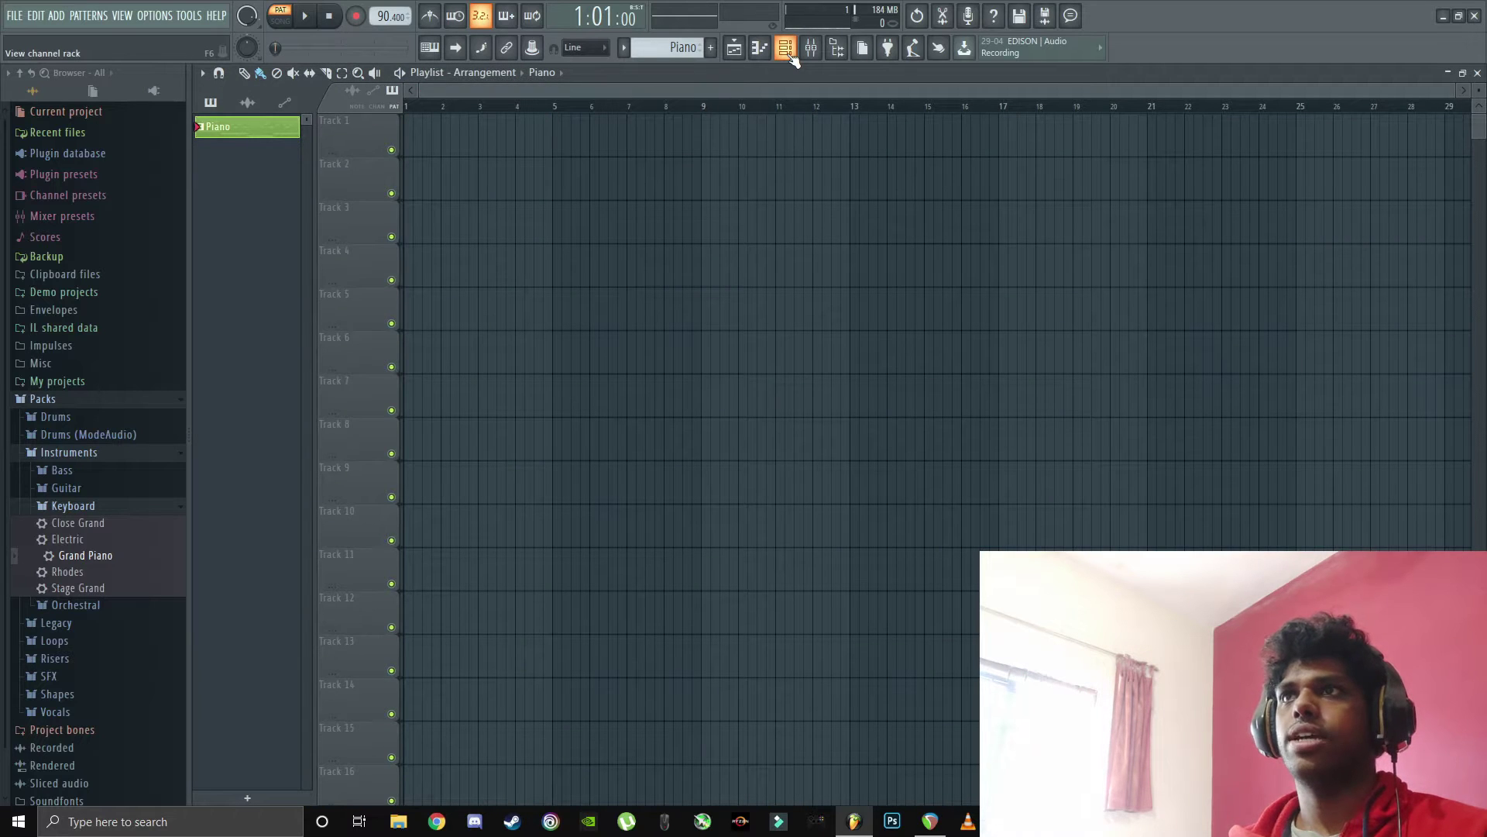
pyautogui.moveTo(252, 143); pyautogui.dragTo(410, 126)
pyautogui.press('space')
pyautogui.press('space')
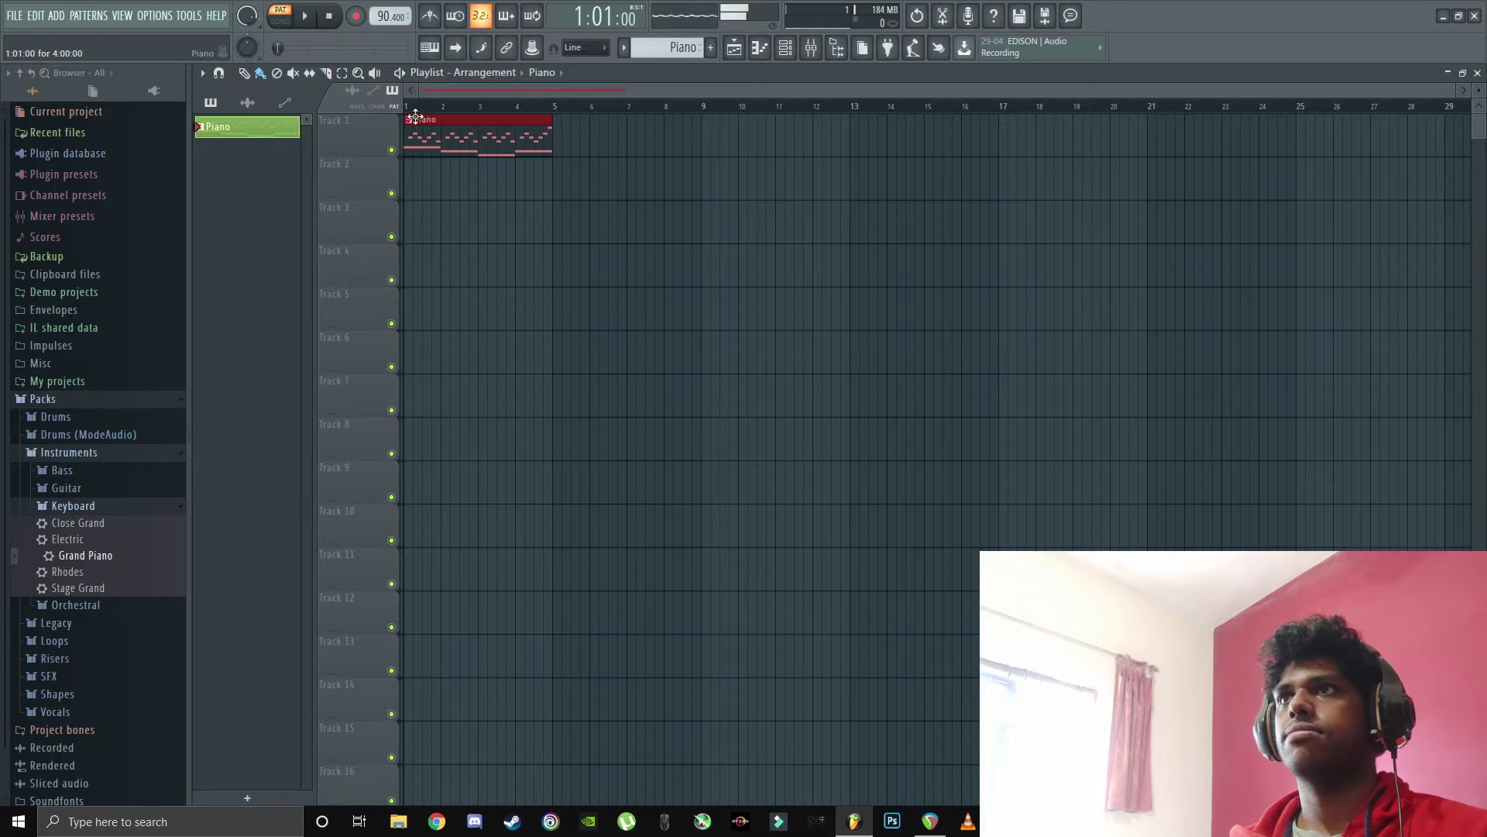
# - Switch playback to song mode, preview the arrangement and duplicate the Piano clip to bar 5 of Track 1
pyautogui.click(281, 21)
pyautogui.press('space')
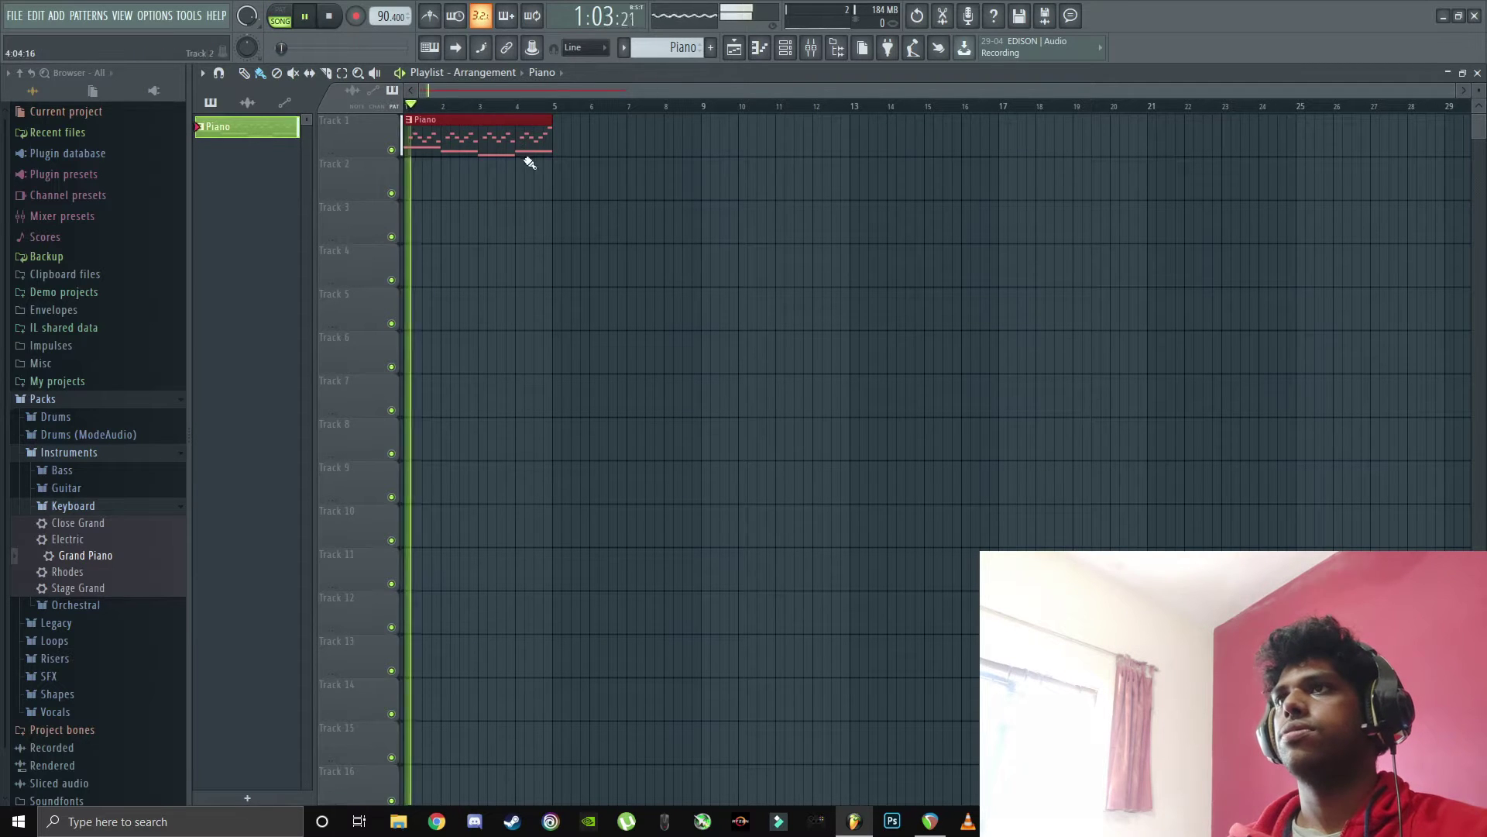
pyautogui.press('space')
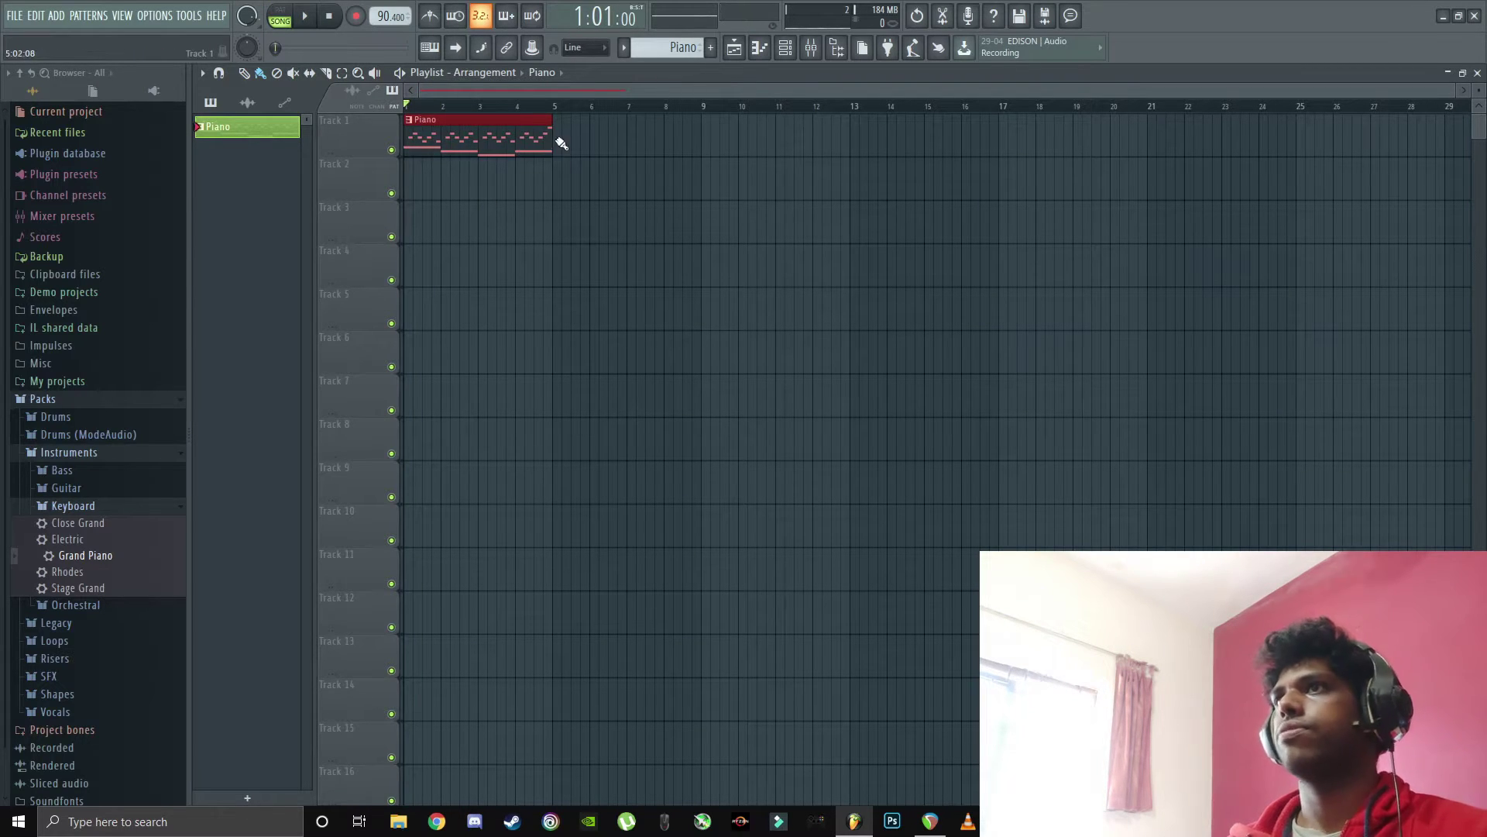
pyautogui.hotkey('ctrl', 'b')
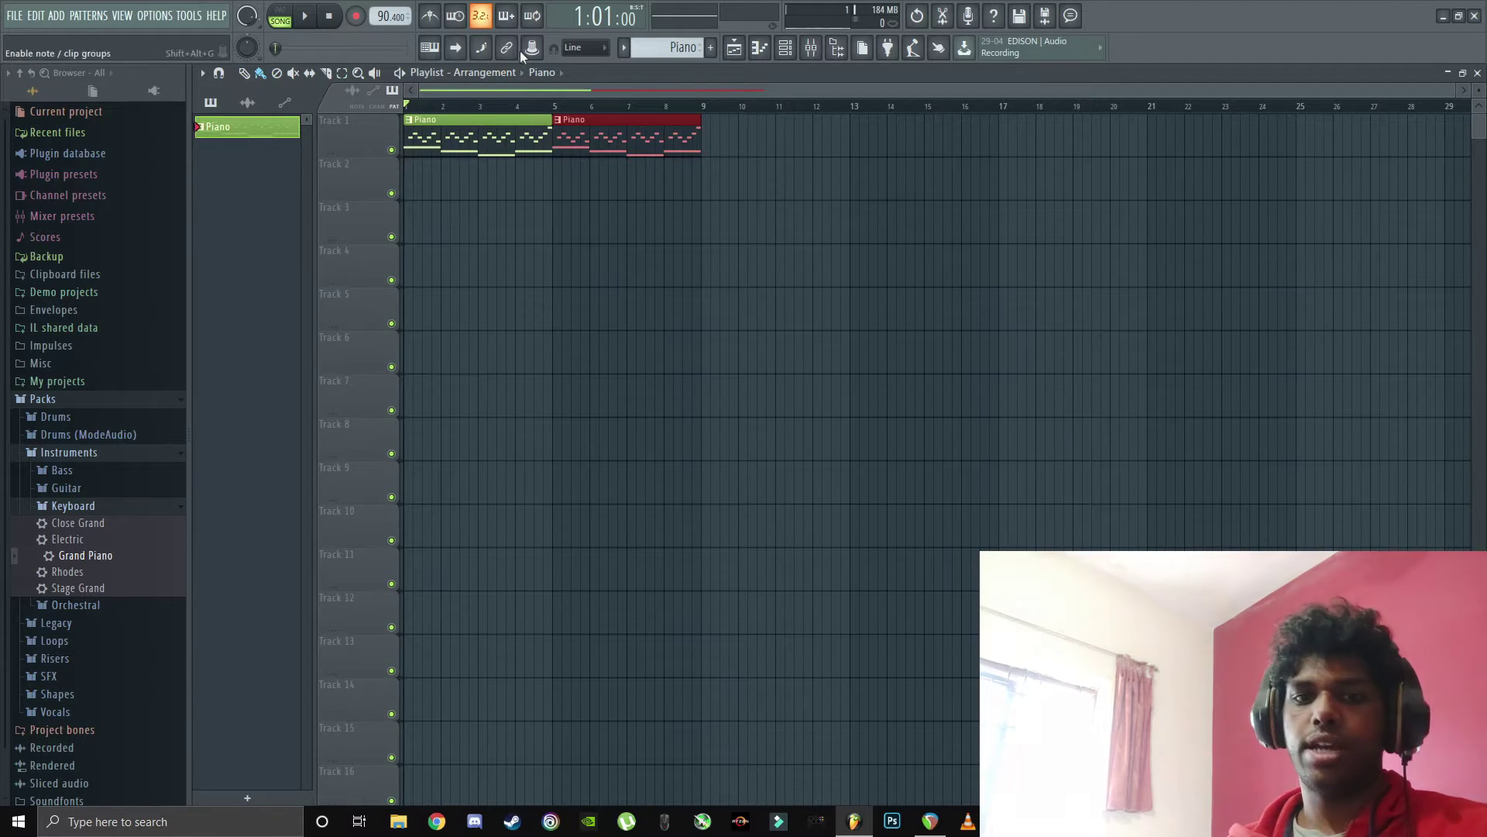
# - Create a new pattern named Reverb
pyautogui.click(710, 47)
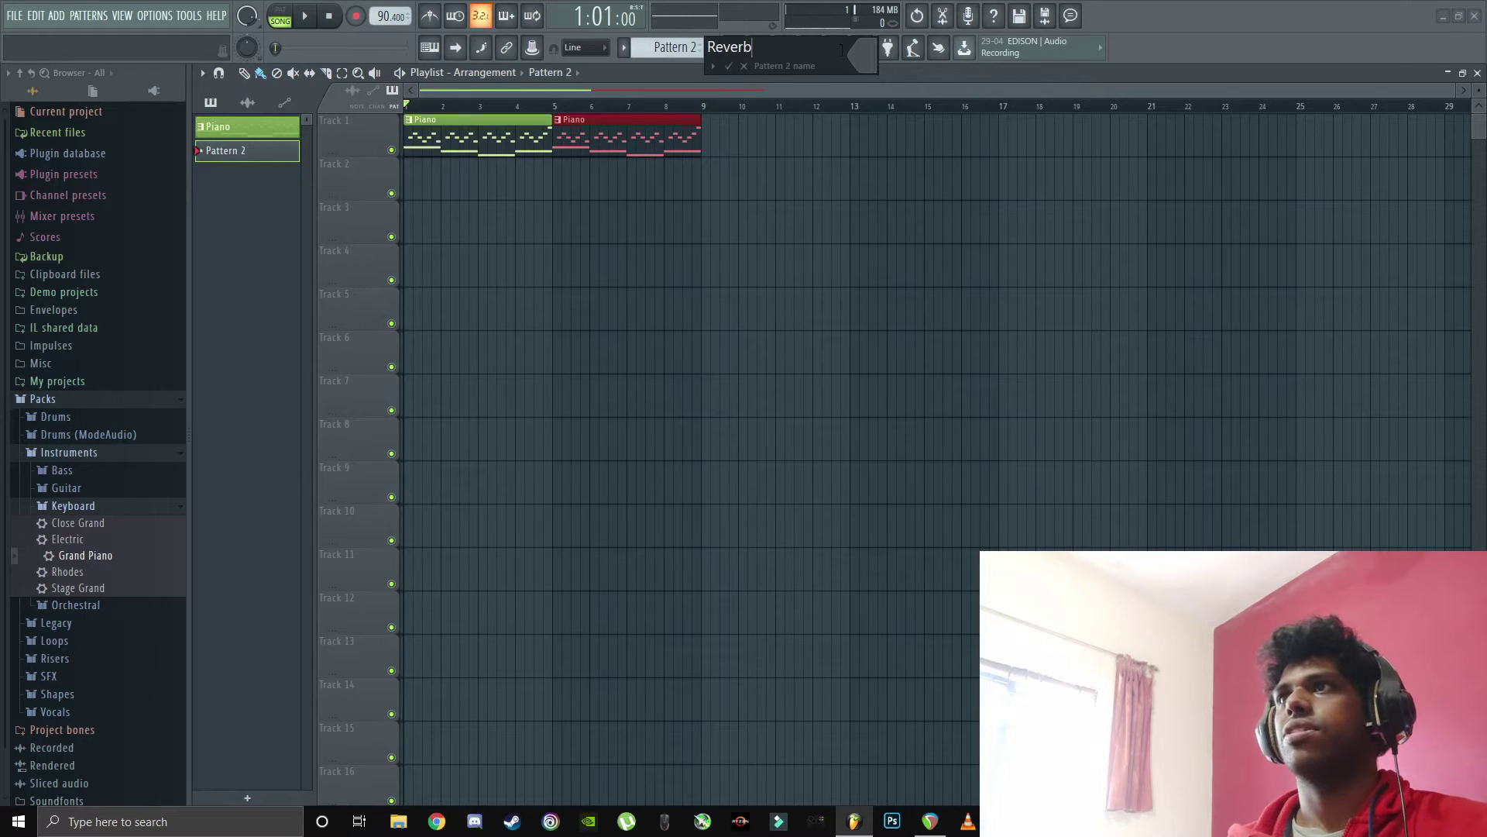
pyautogui.click(874, 51)
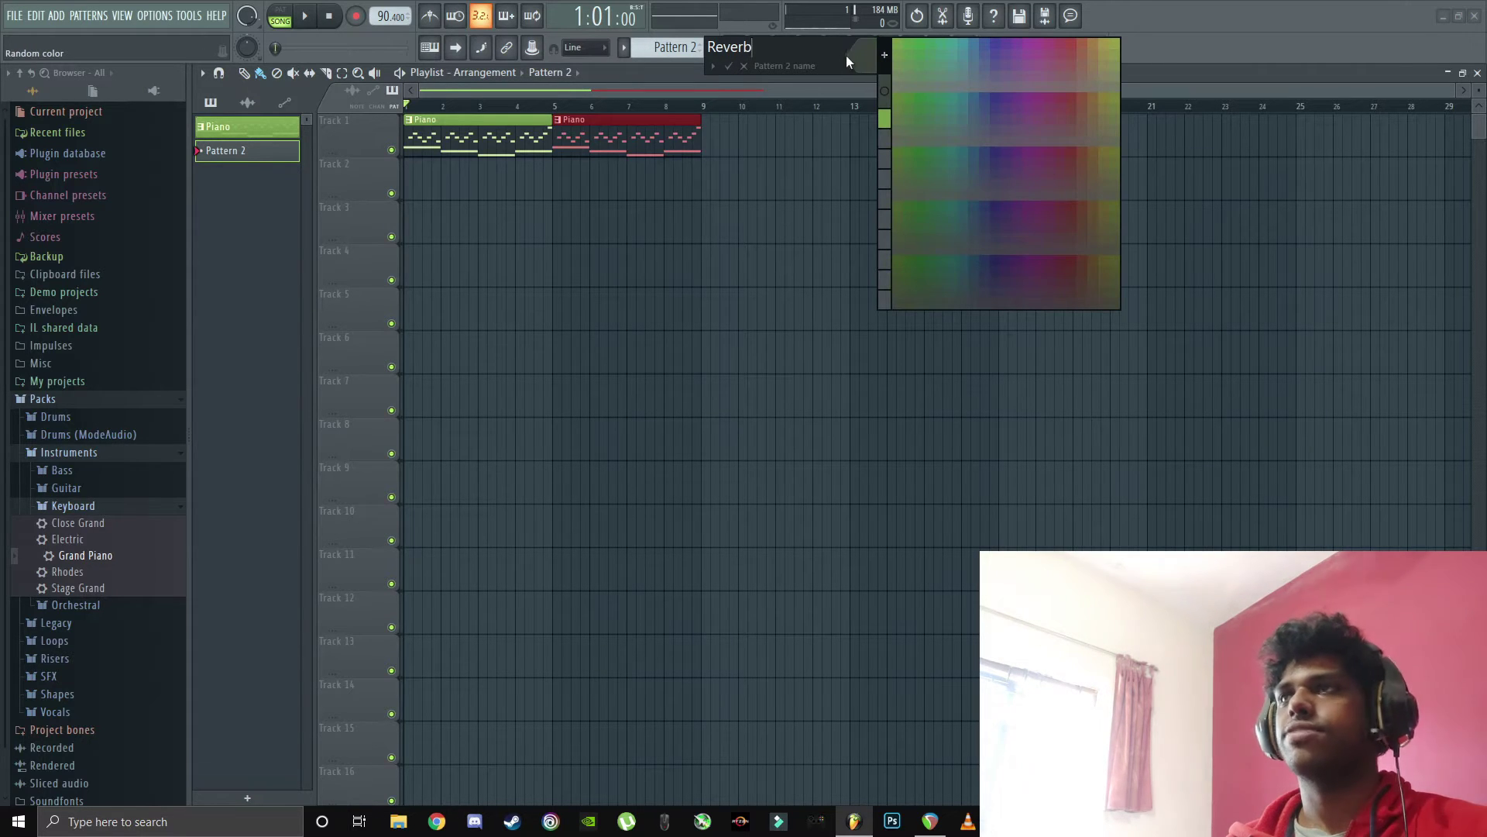
pyautogui.click(732, 67)
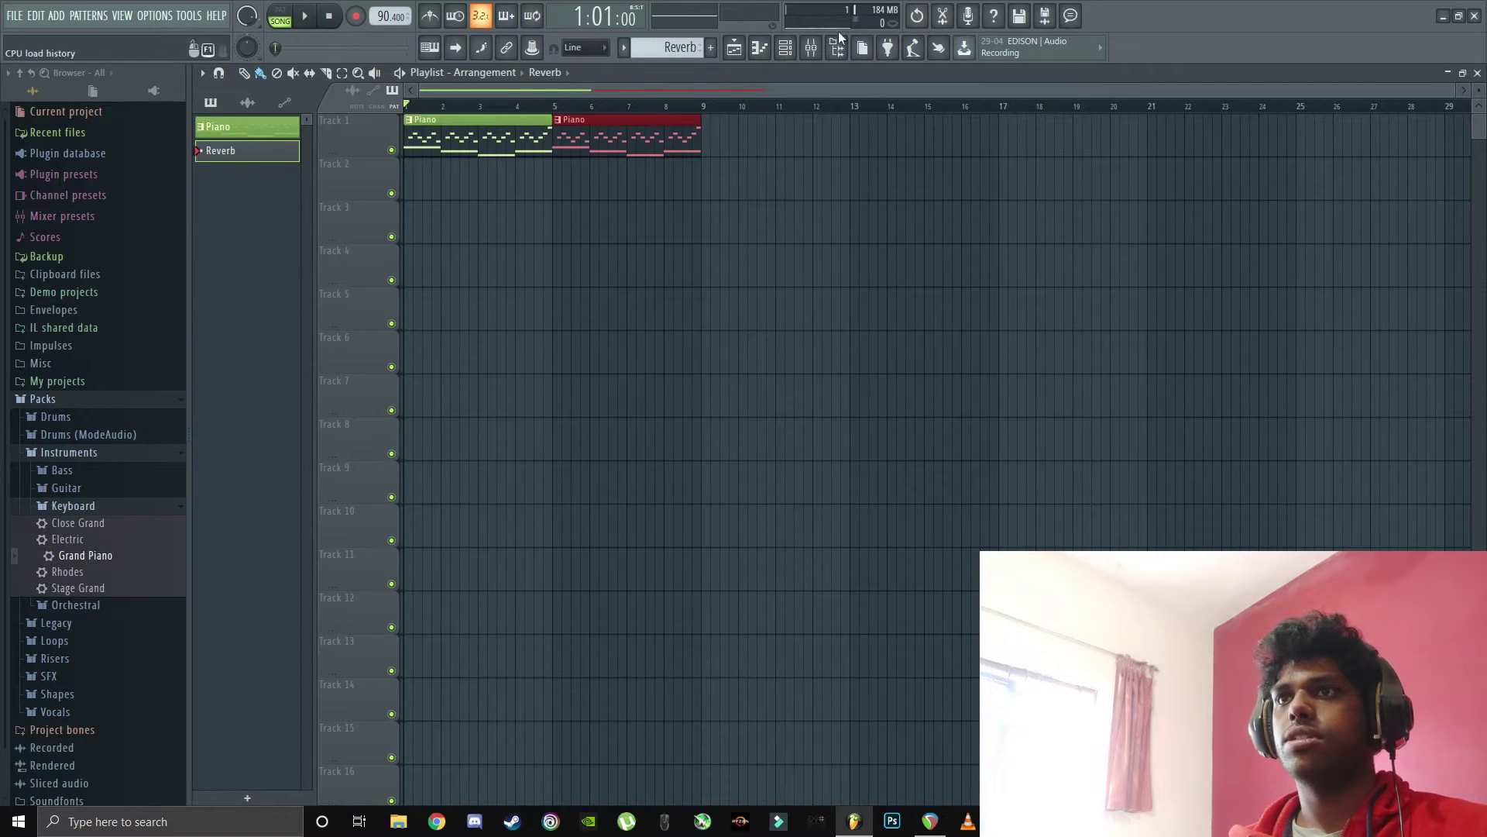
# - Add a second Grand Piano to the channel rack and show its mixer track, insert 3
pyautogui.click(785, 52)
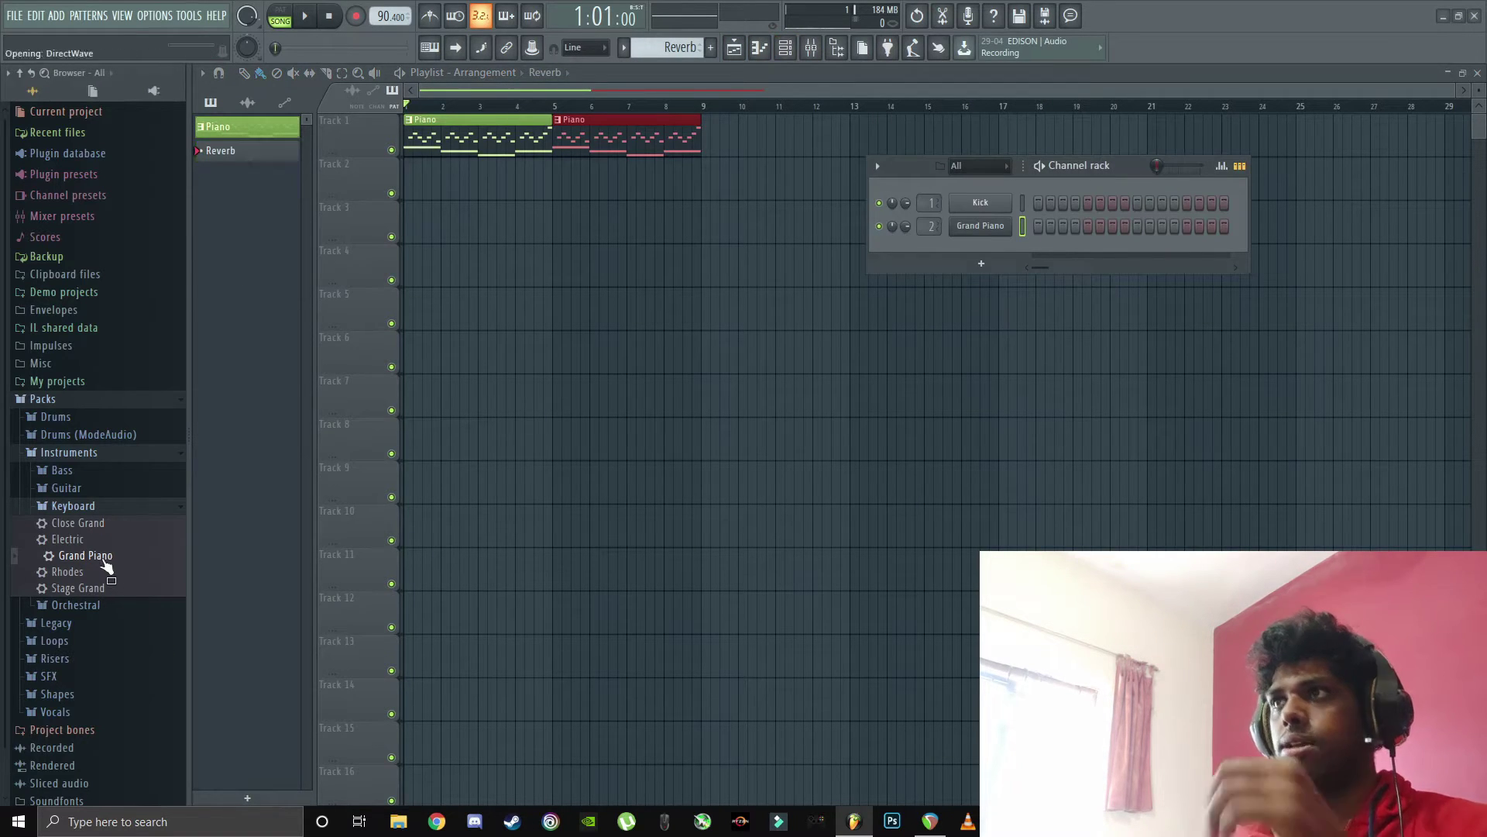
pyautogui.moveTo(103, 563); pyautogui.dragTo(983, 255)
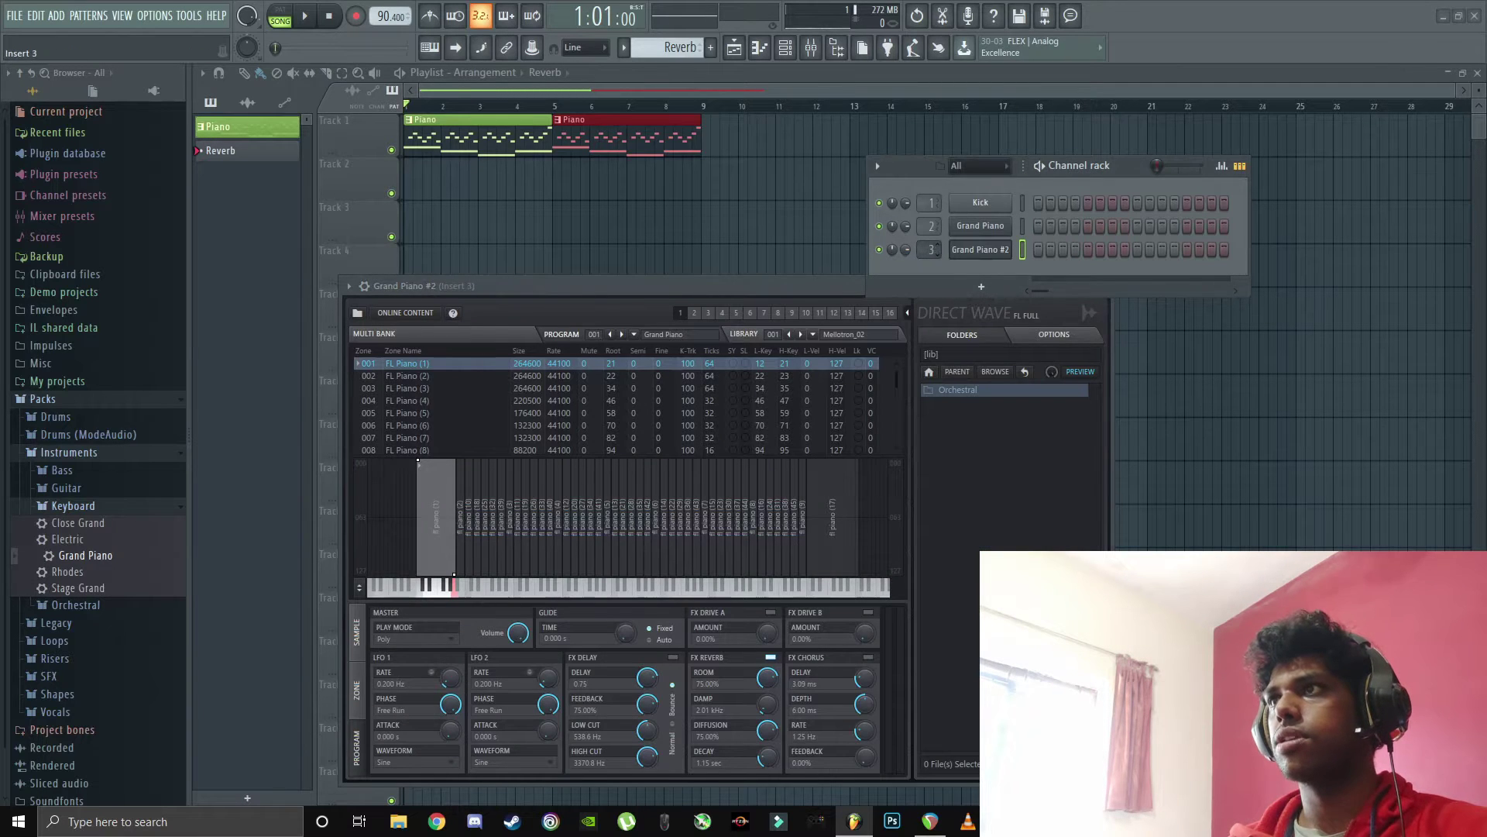
pyautogui.moveTo(844, 290); pyautogui.dragTo(706, 370)
pyautogui.click(966, 367)
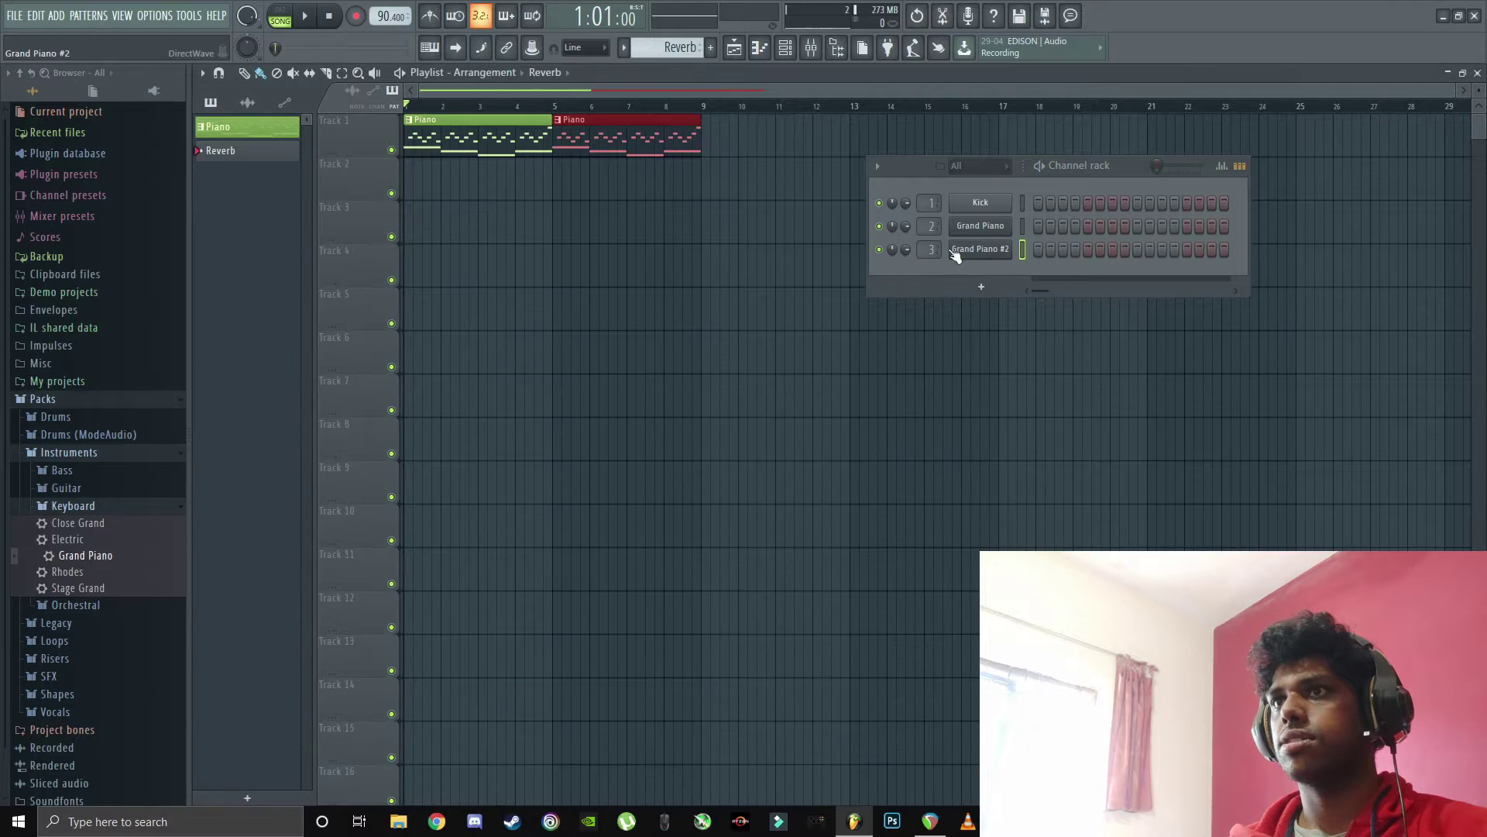
pyautogui.click(811, 47)
pyautogui.moveTo(932, 249); pyautogui.dragTo(932, 248)
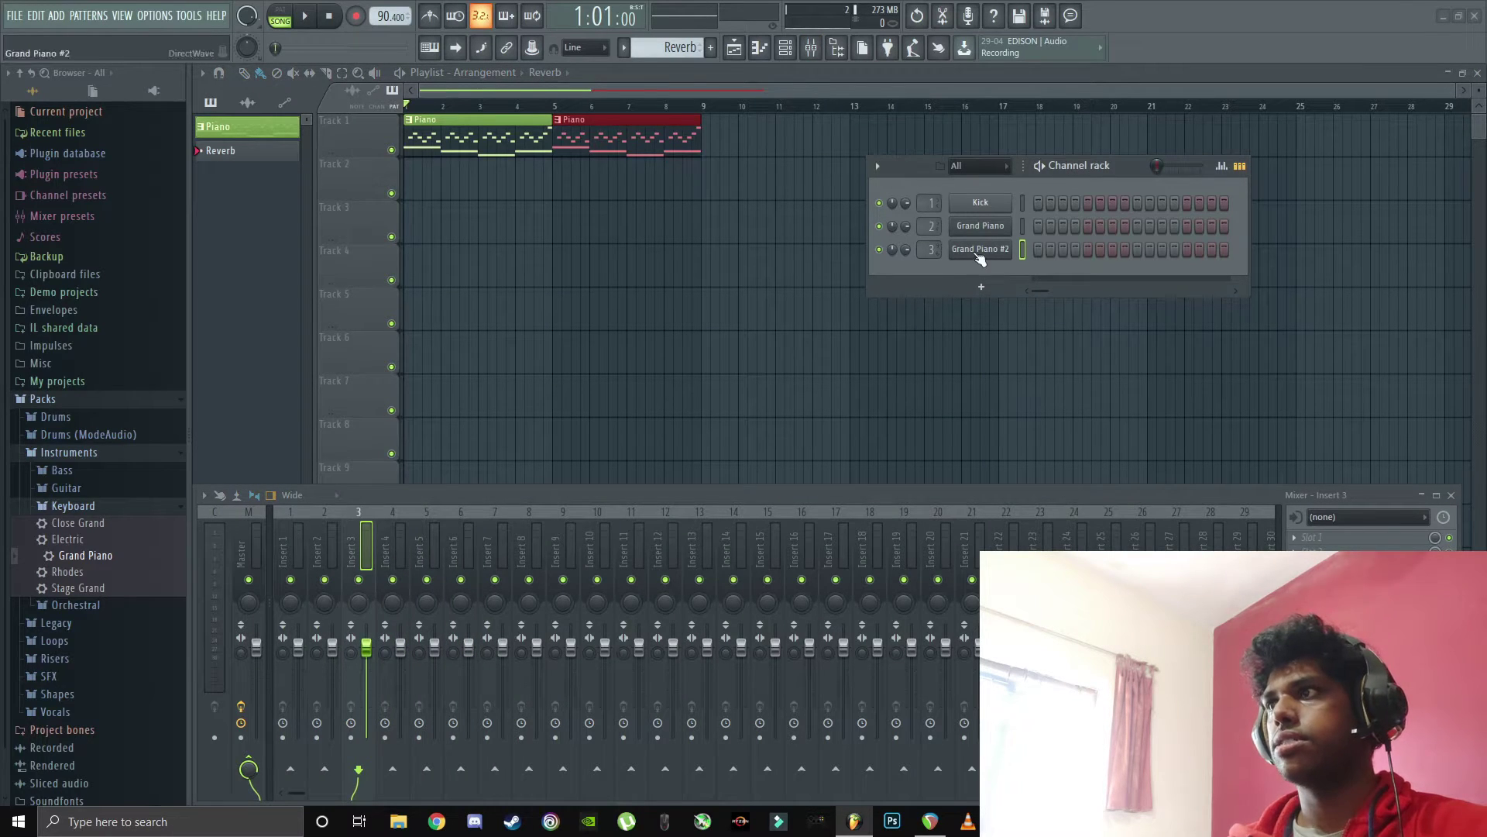
pyautogui.rightClick(1009, 243)
pyautogui.click(1019, 252)
pyautogui.press('Escape')
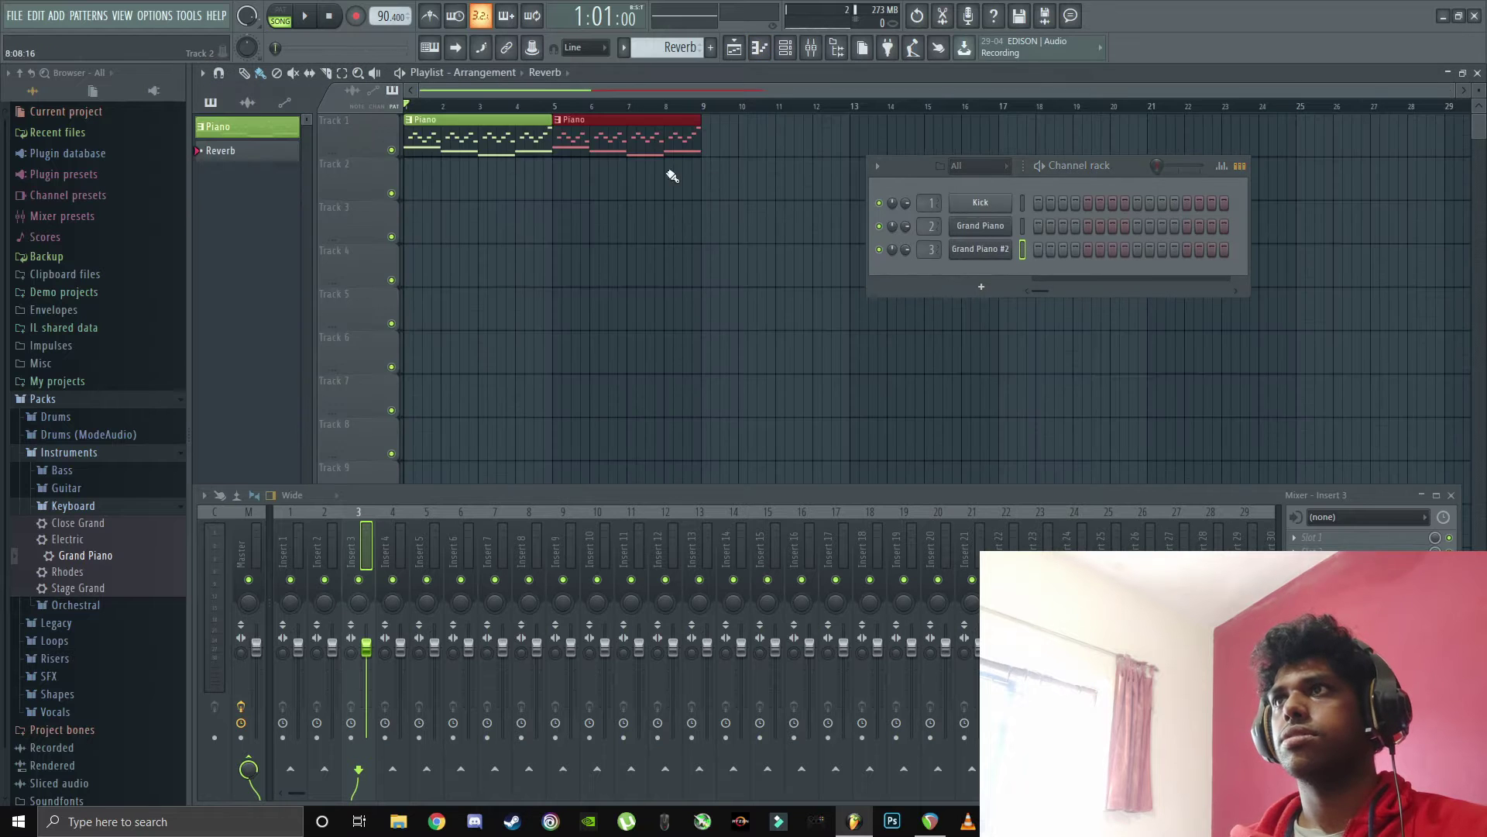
# - Select and copy all four bars of Grand Piano notes from the Piano pattern, then return to the playlist
pyautogui.doubleClick(515, 139)
pyautogui.scroll(-3, 737, 225)
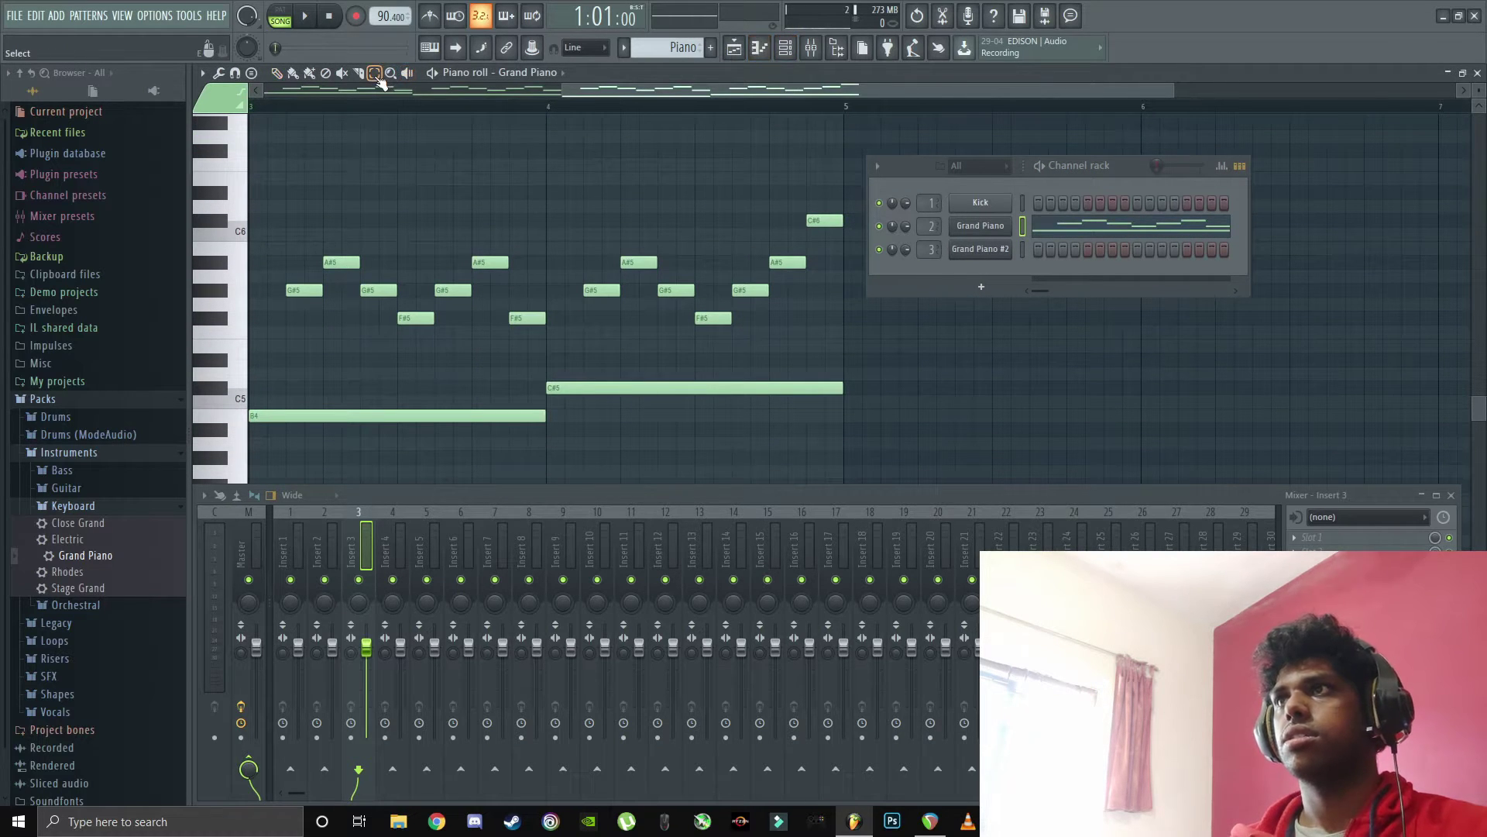
pyautogui.moveTo(857, 186); pyautogui.dragTo(4, 449)
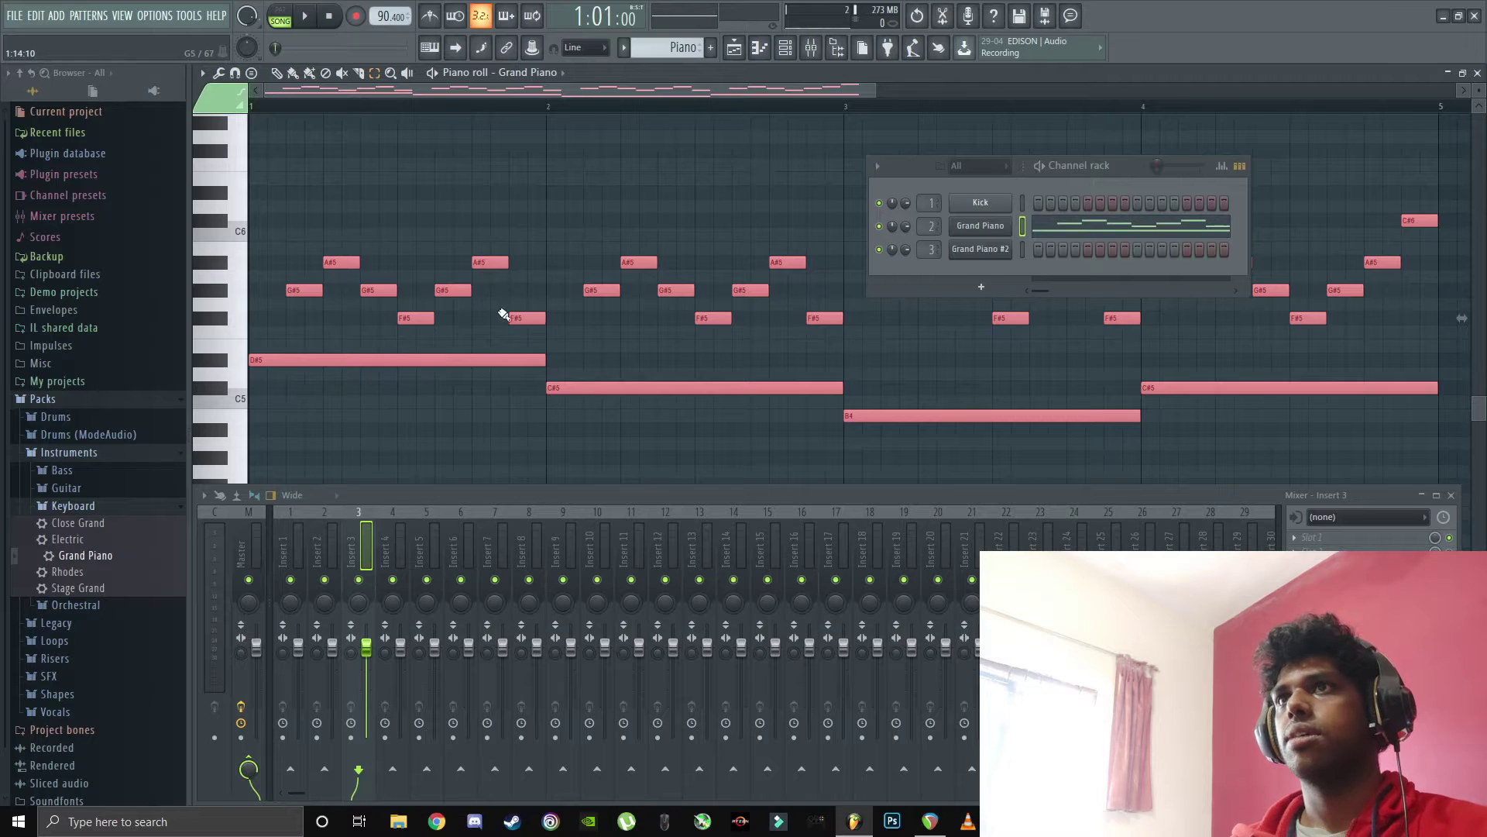
pyautogui.press('F5')
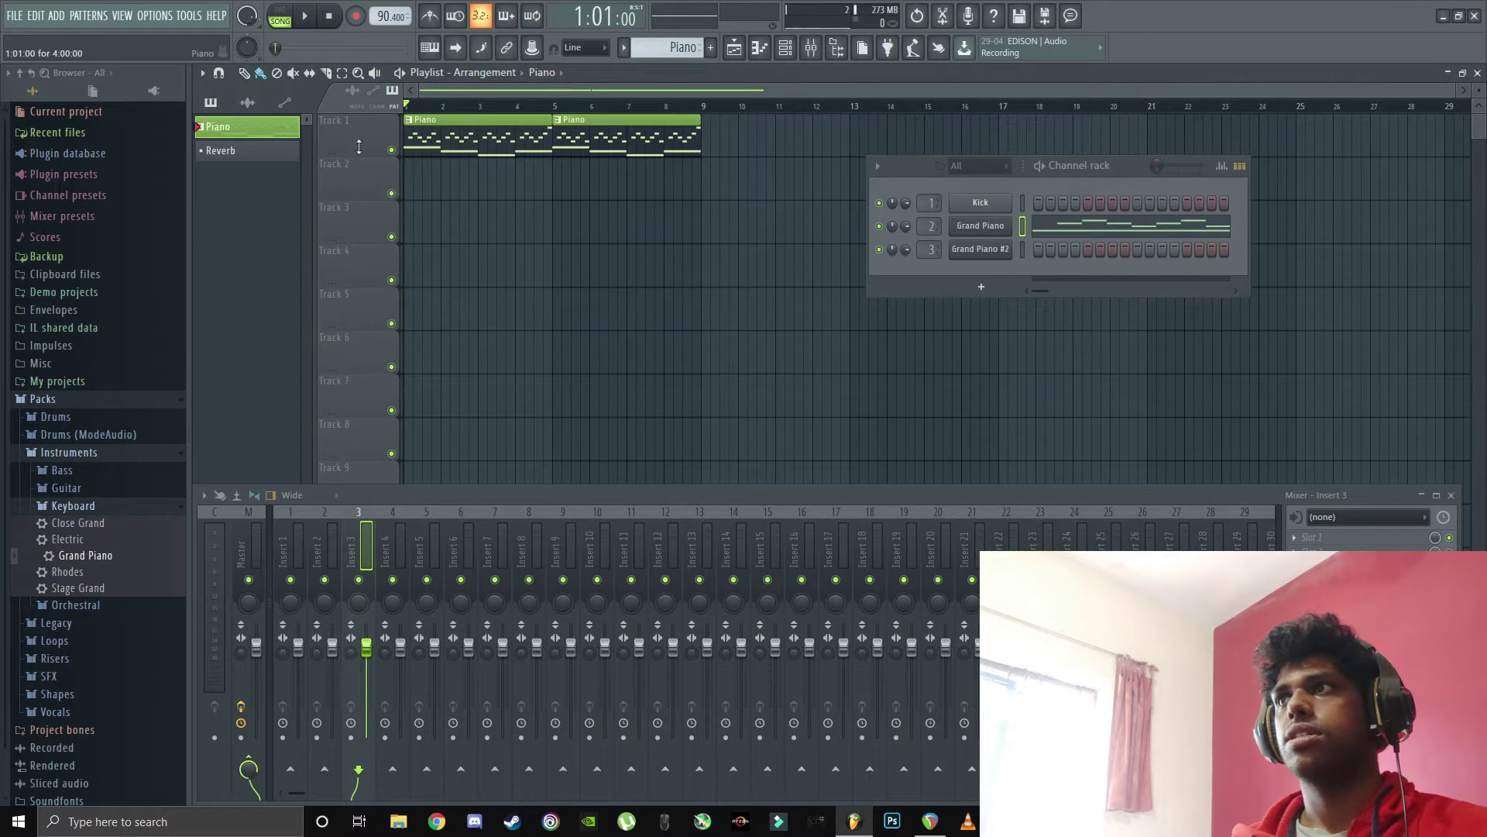
# - Paste the copied notes into the Grand Piano #2 channel of the Reverb pattern
pyautogui.click(225, 151)
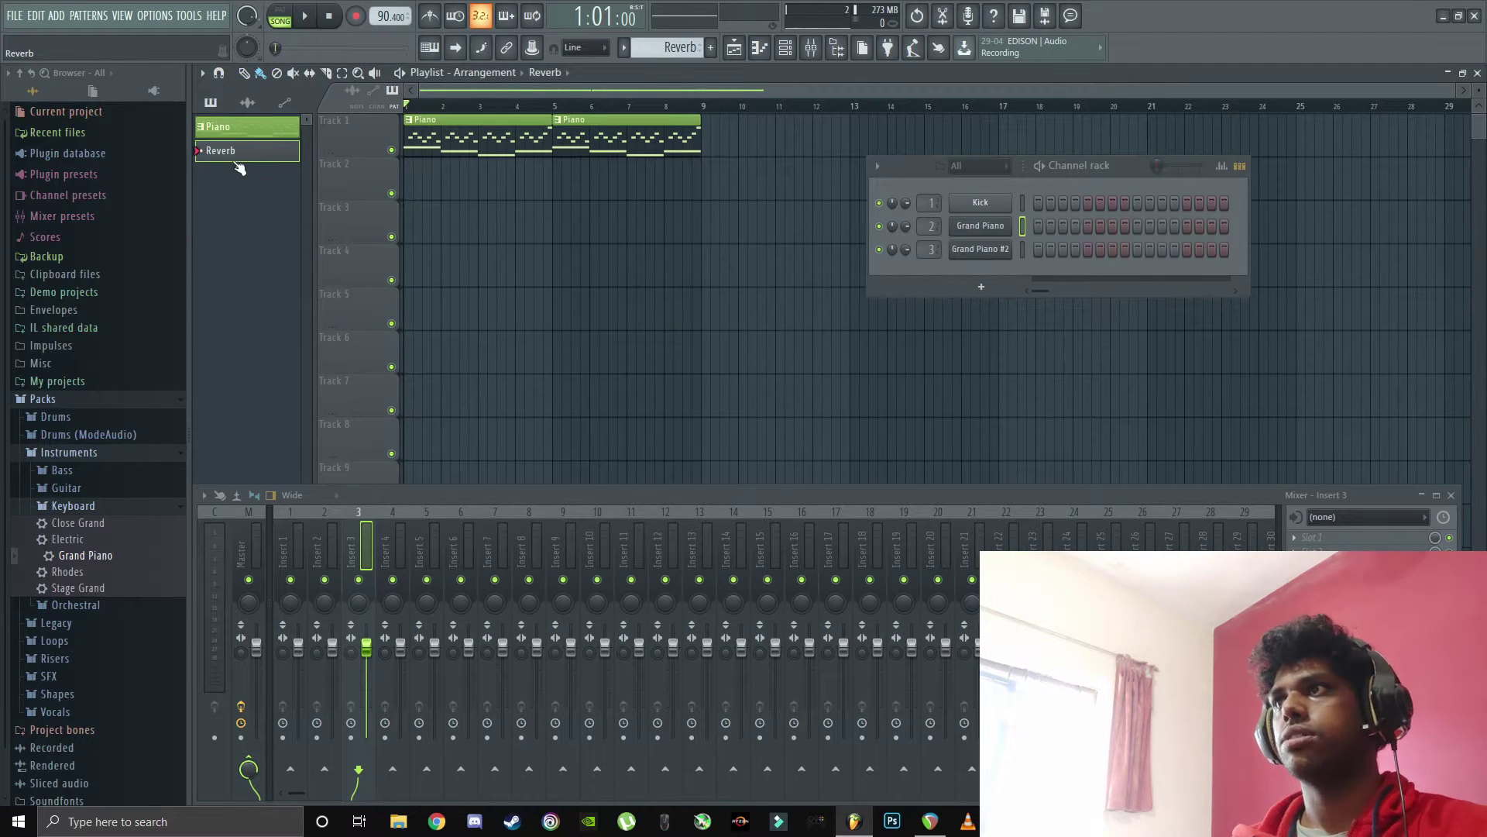
pyautogui.rightClick(981, 248)
pyautogui.click(1034, 248)
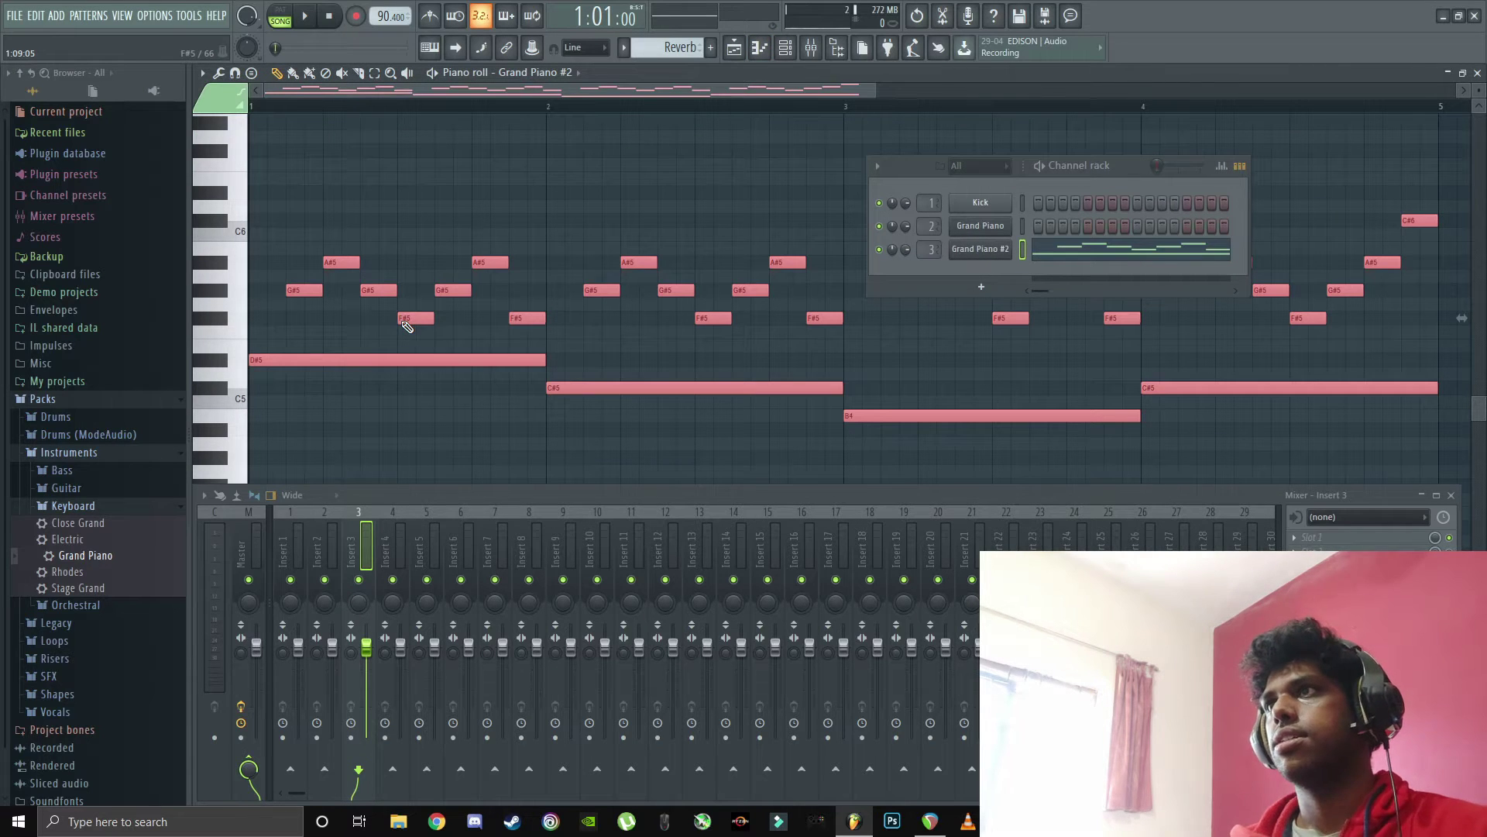
pyautogui.press('F5')
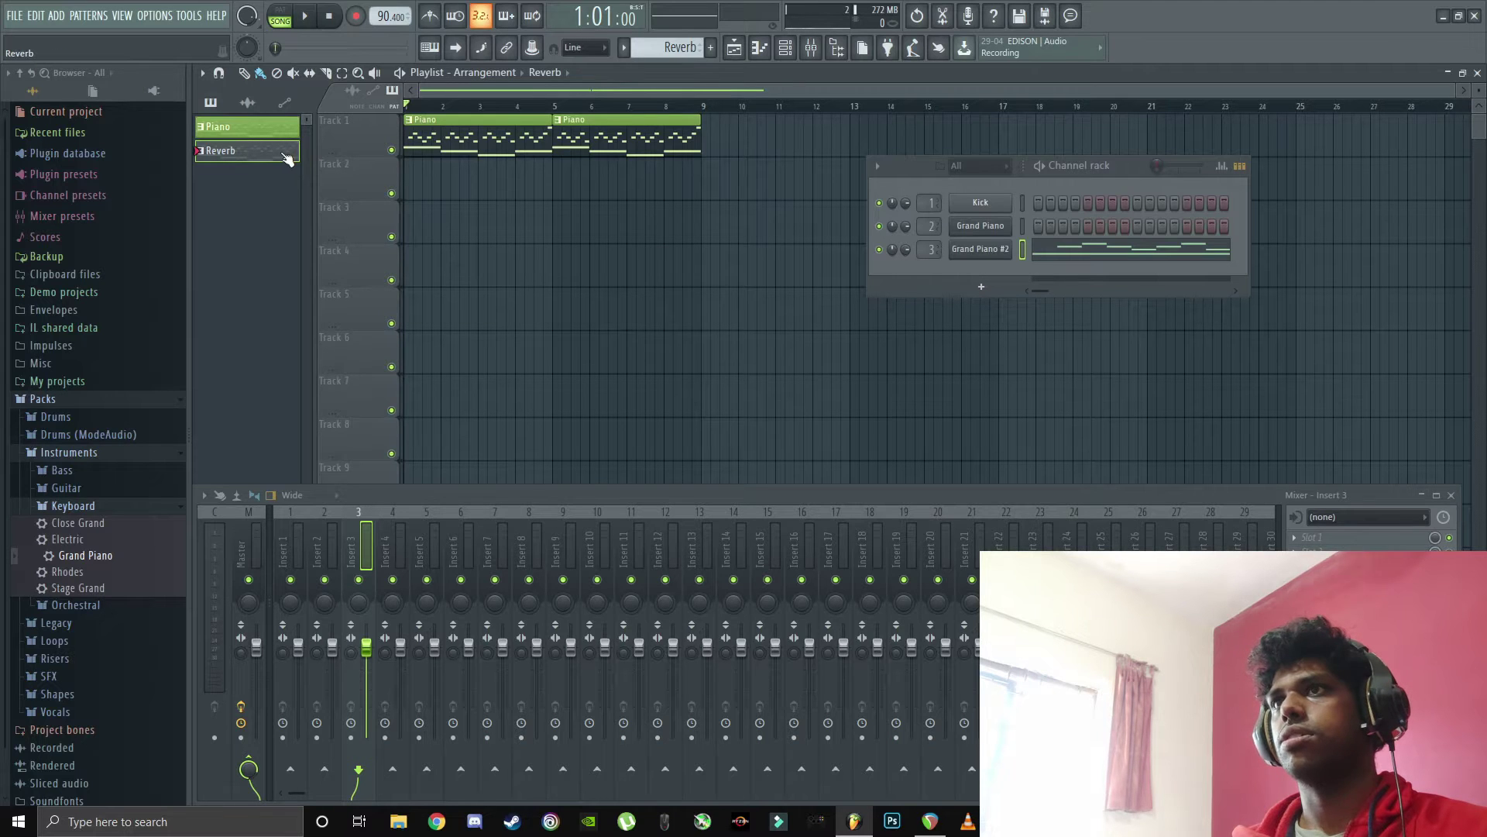
# - Place the Reverb pattern at bar 1 of Track 2 and play it together with the Piano clips
pyautogui.moveTo(286, 159); pyautogui.dragTo(413, 189)
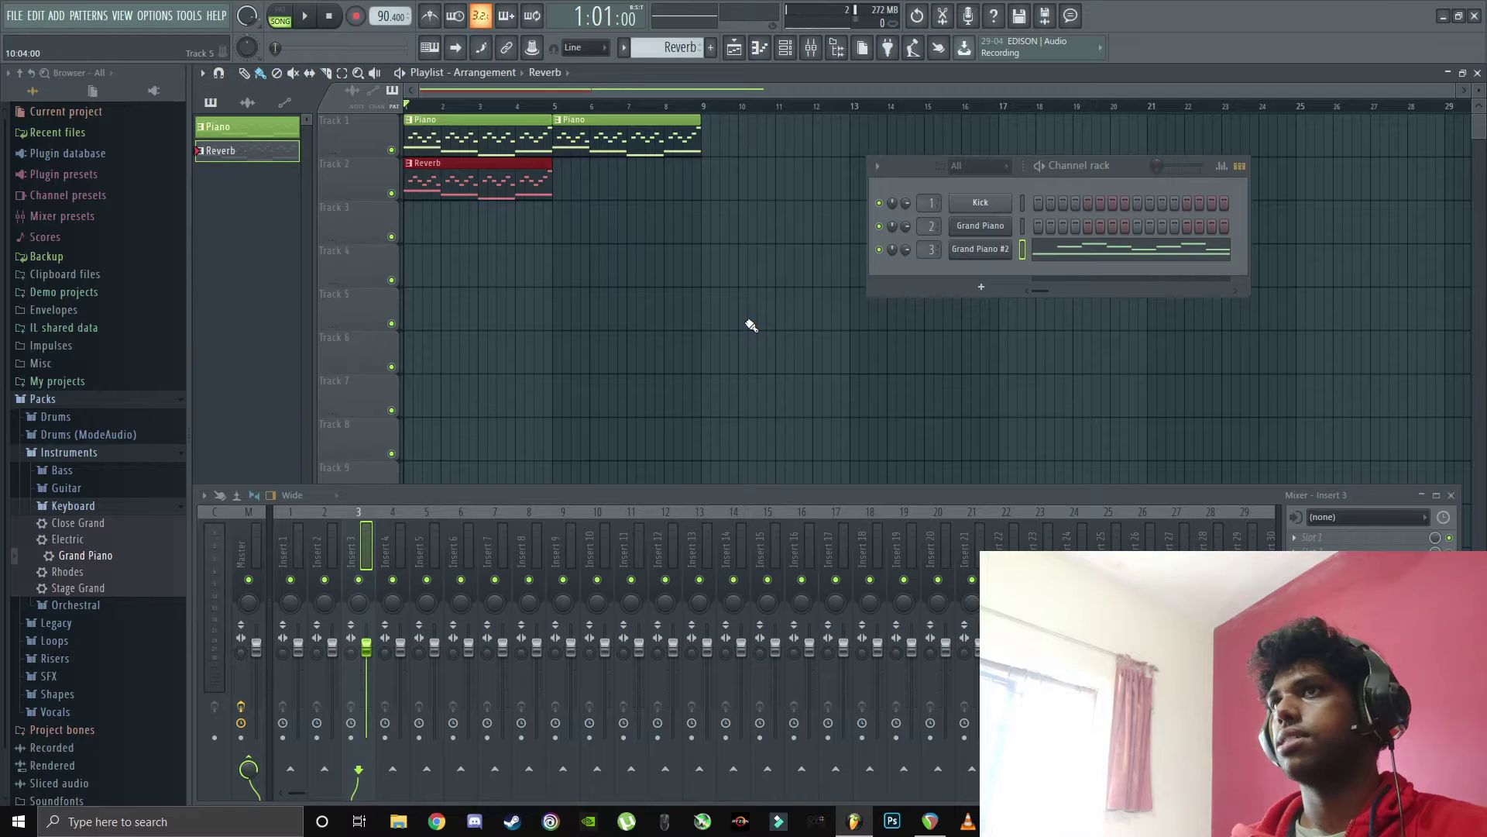
pyautogui.press('space')
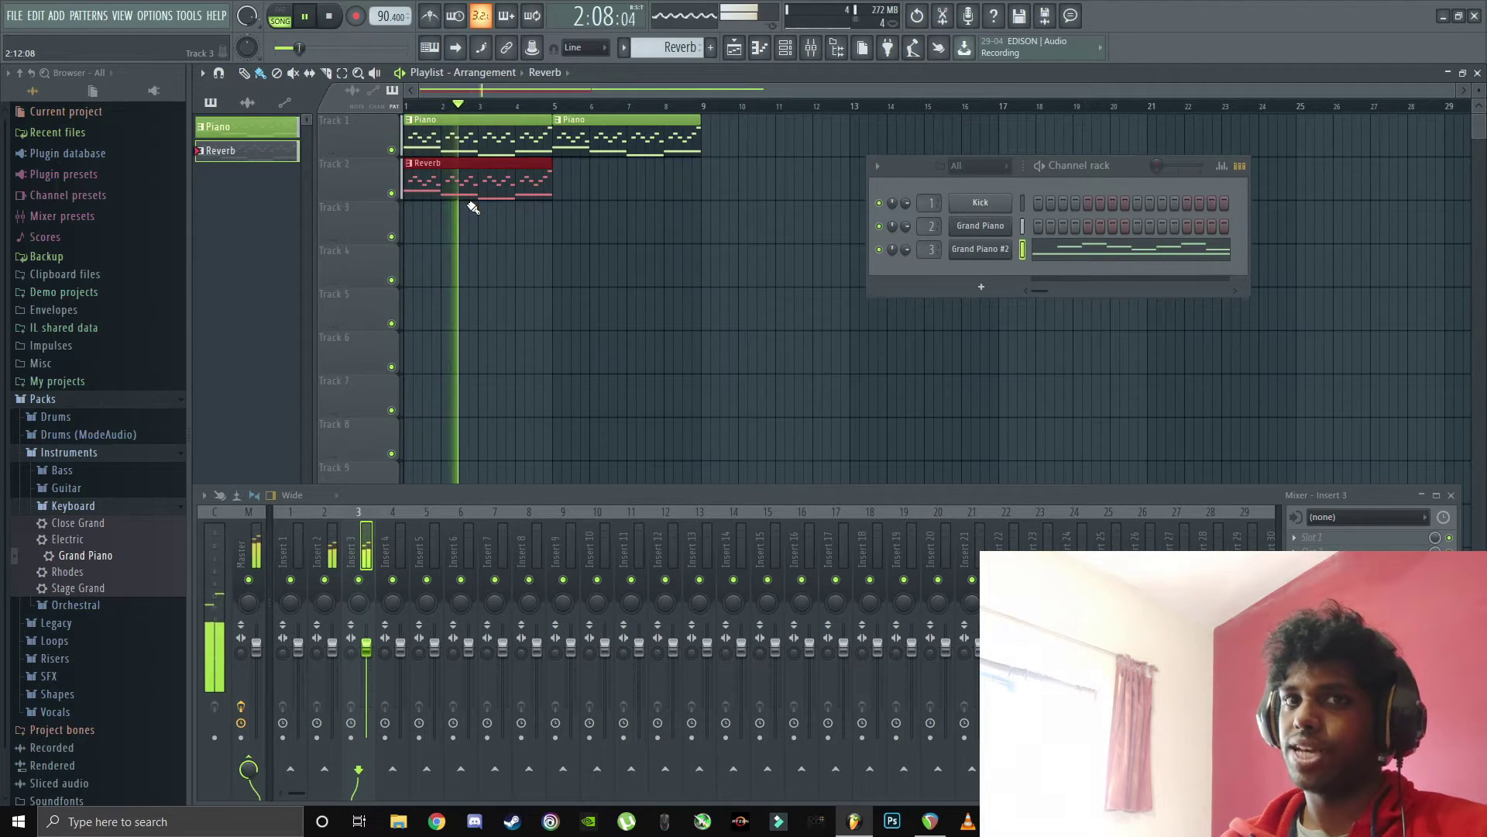
pyautogui.press('space')
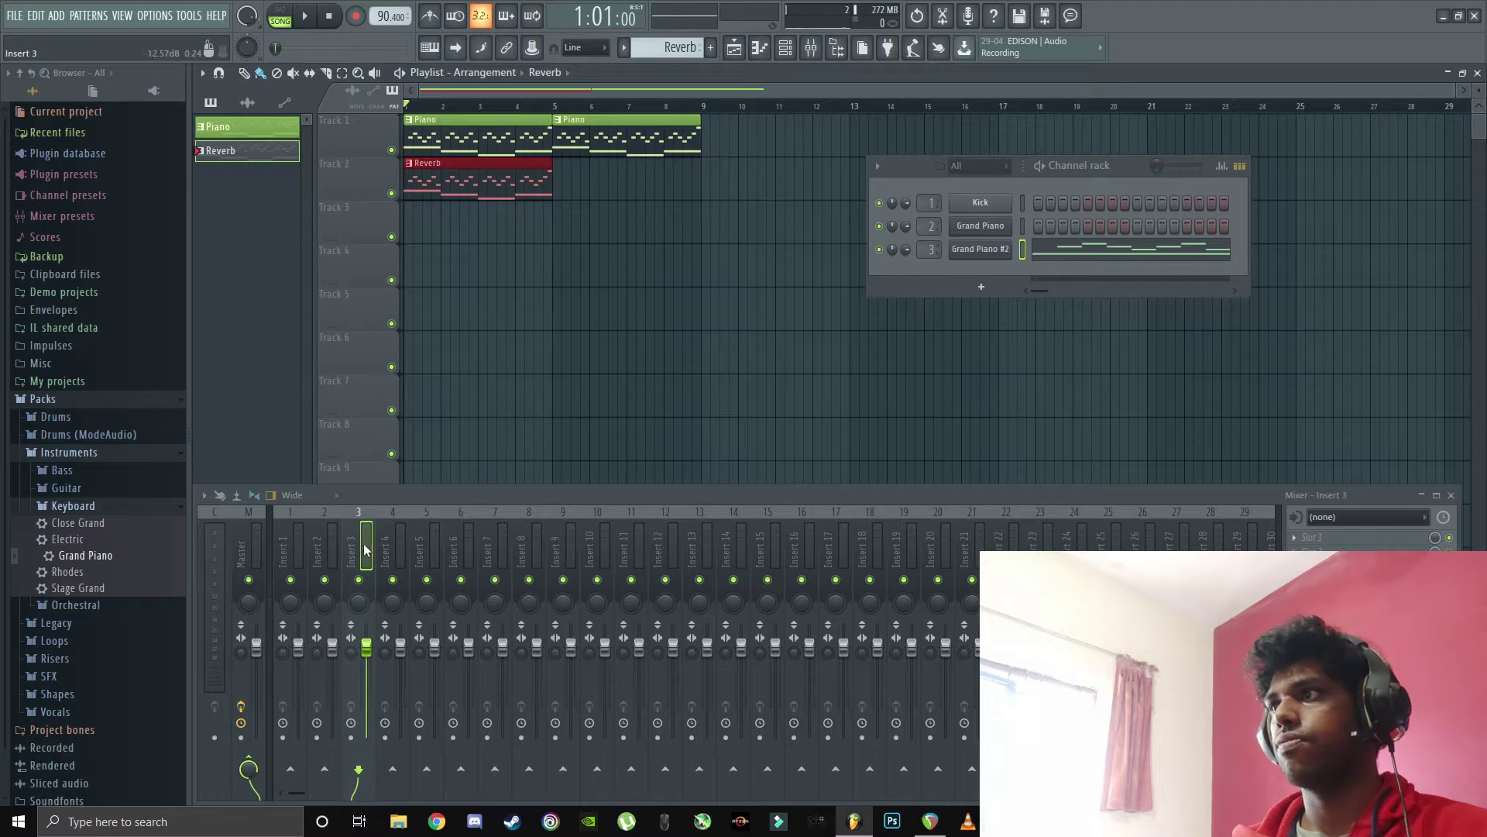
# - Load Fruity Reeverb into the first effect slot of mixer insert 3
pyautogui.click(1341, 545)
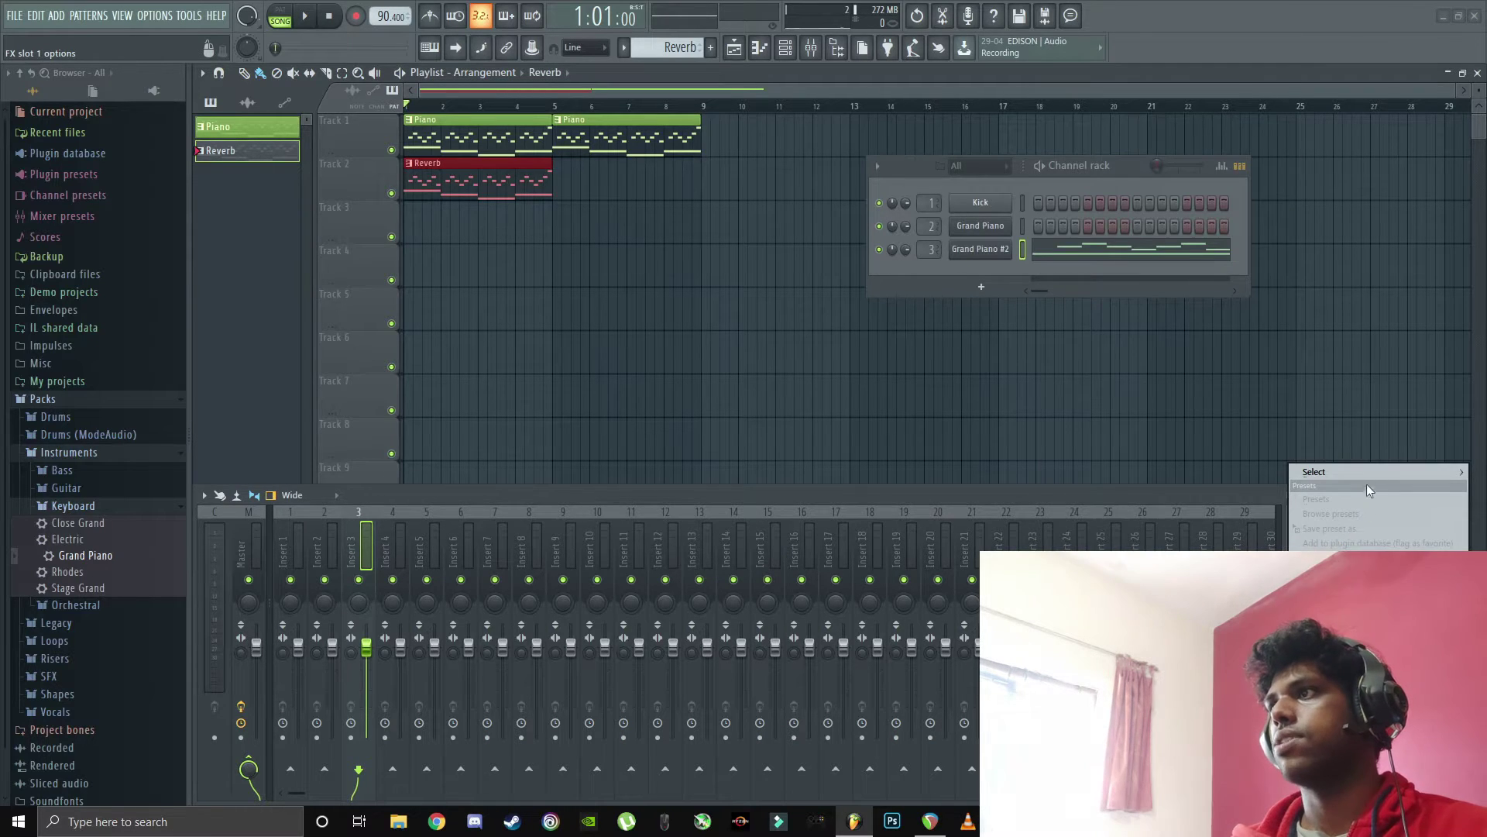
pyautogui.moveTo(1369, 475)
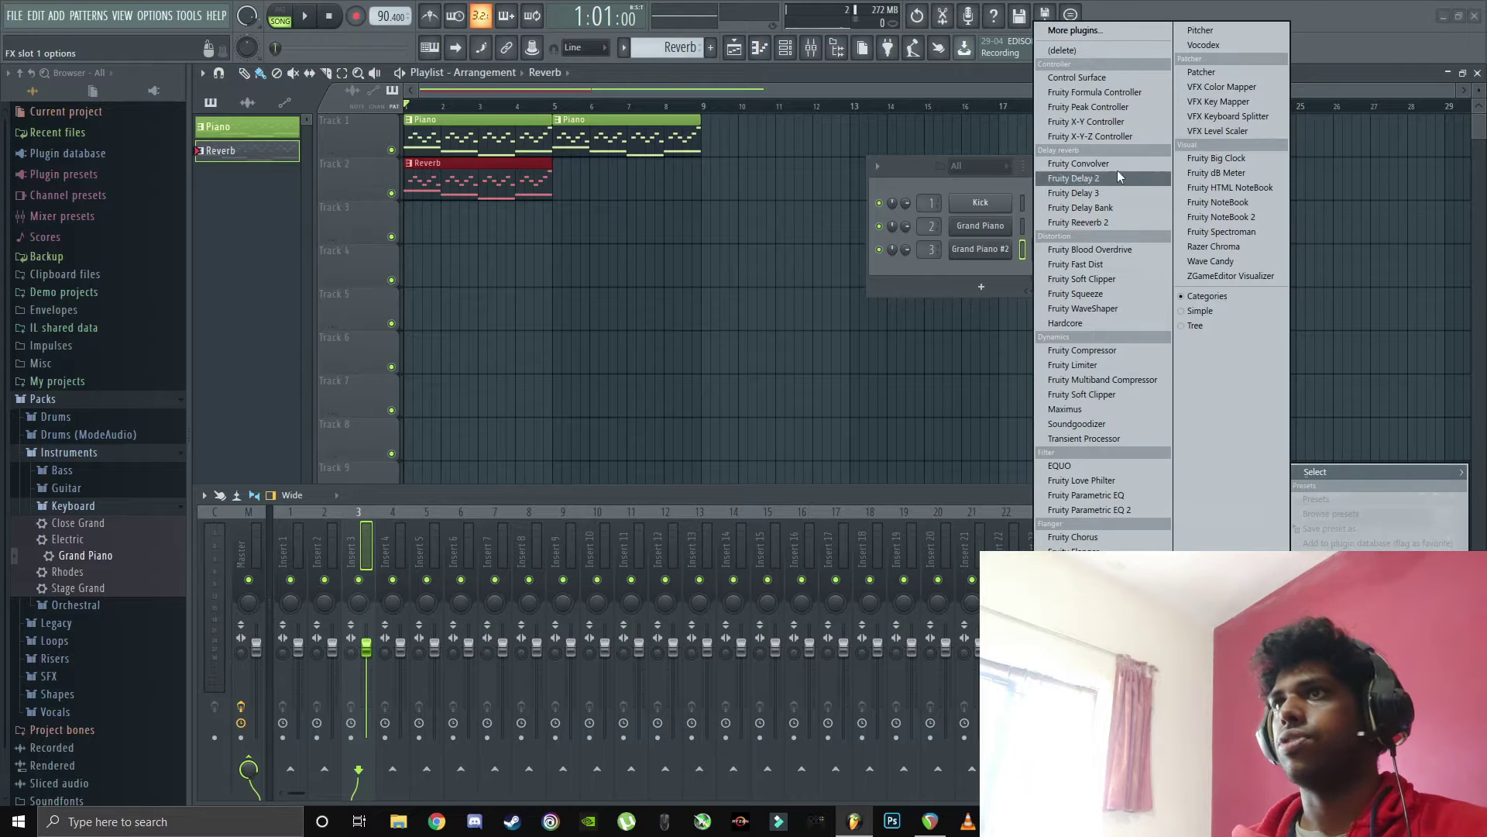
pyautogui.click(1080, 30)
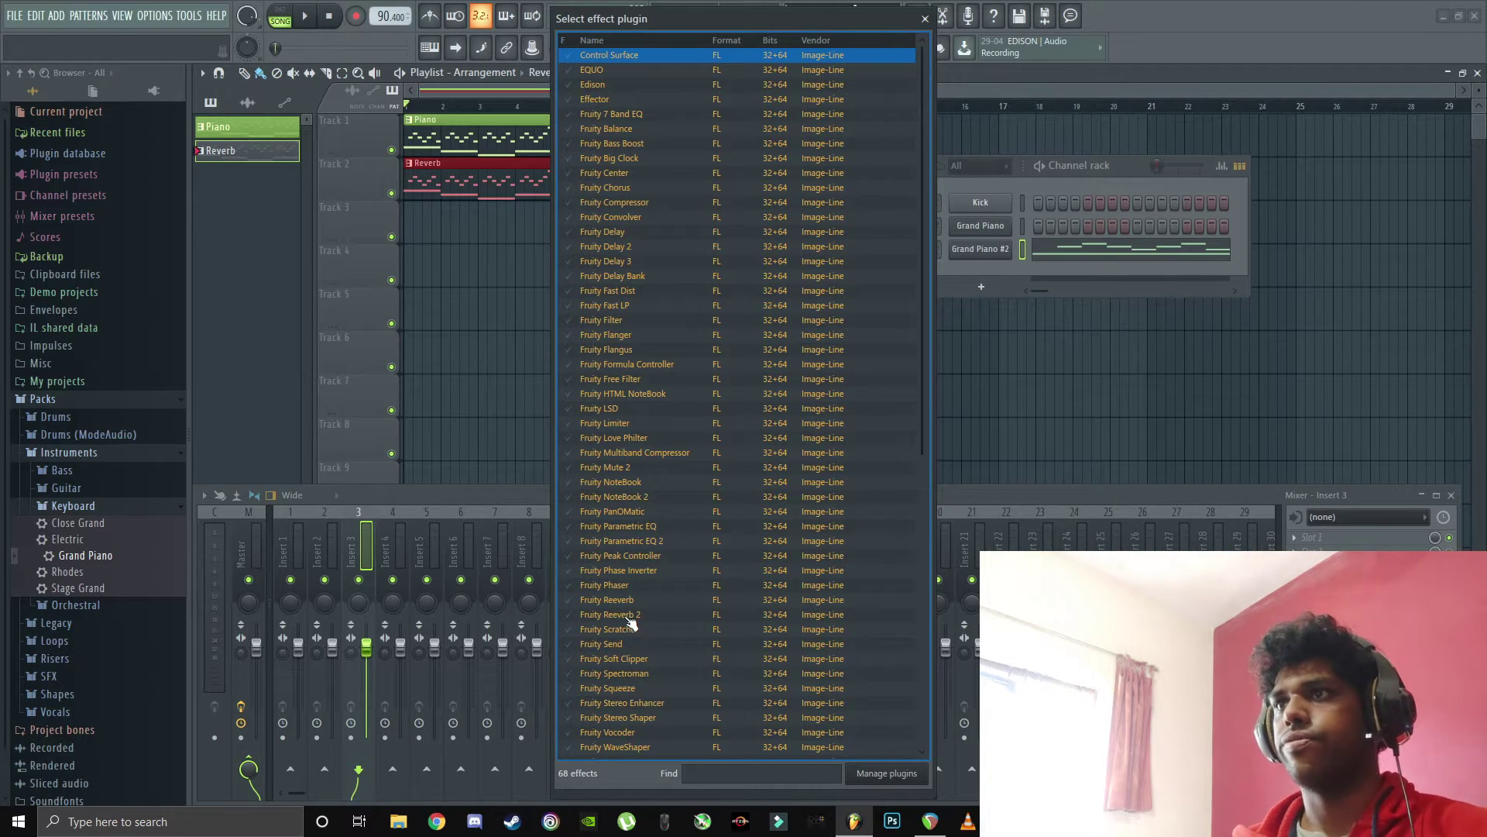
pyautogui.click(618, 600)
pyautogui.doubleClick(623, 602)
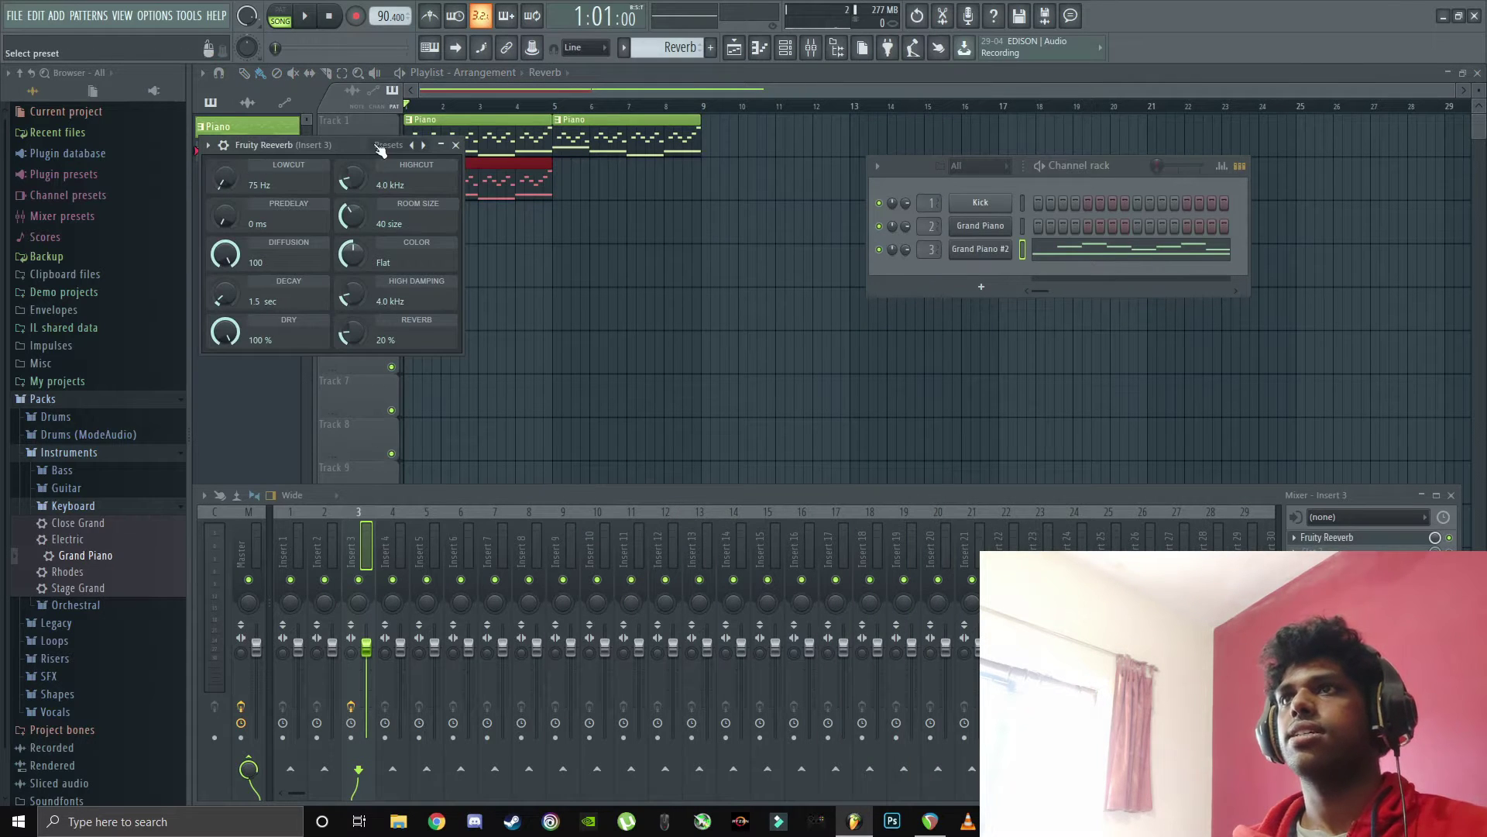
# - Turn the reverb's low and high cut off; set room size 100, decay 6.9 sec, high damping 16.4 kHz, dry 0% and reverb 50%
pyautogui.moveTo(353, 147); pyautogui.dragTo(606, 183)
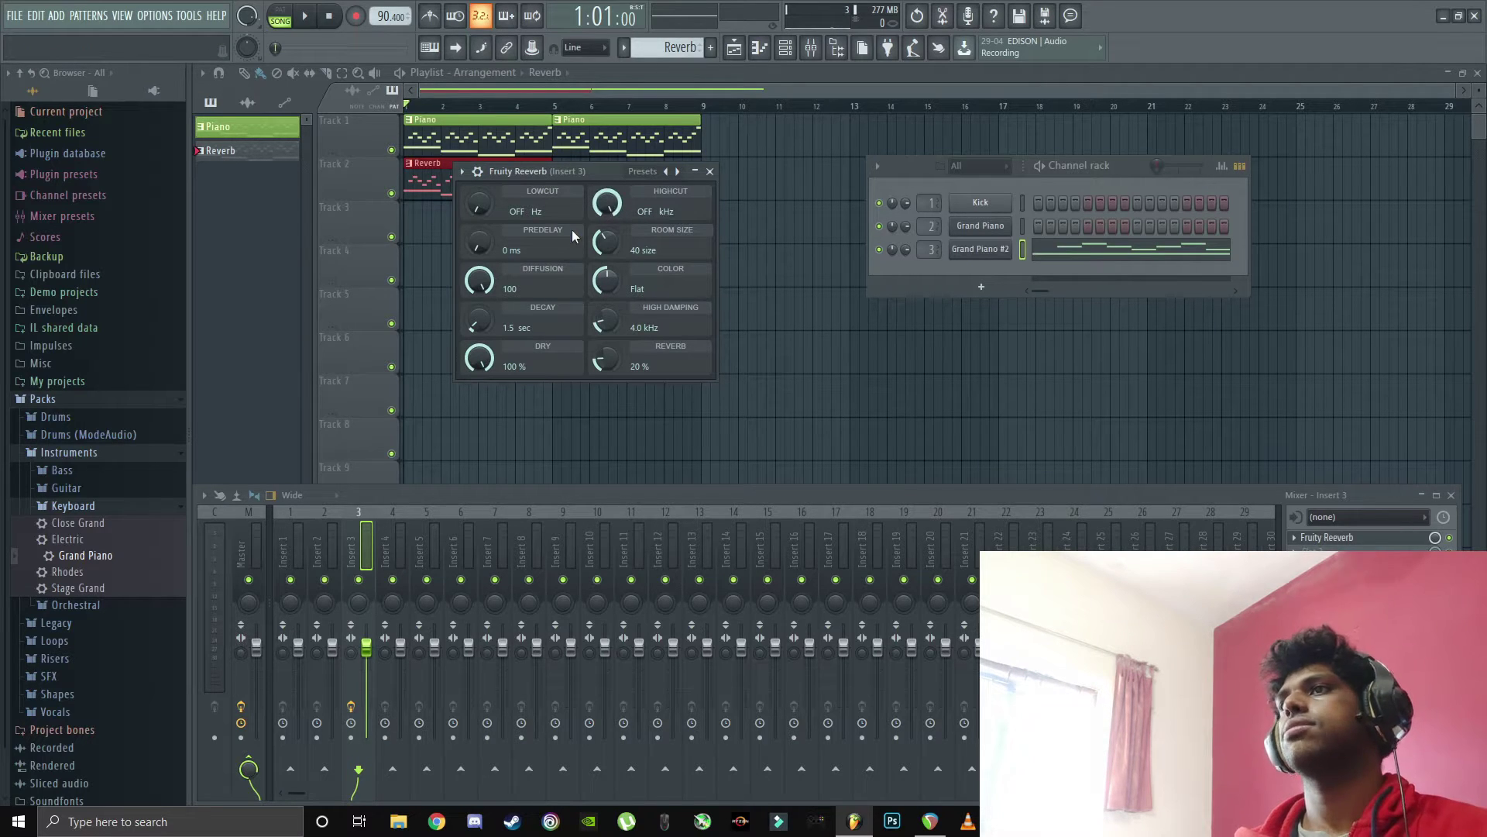
pyautogui.moveTo(607, 243); pyautogui.dragTo(607, 193)
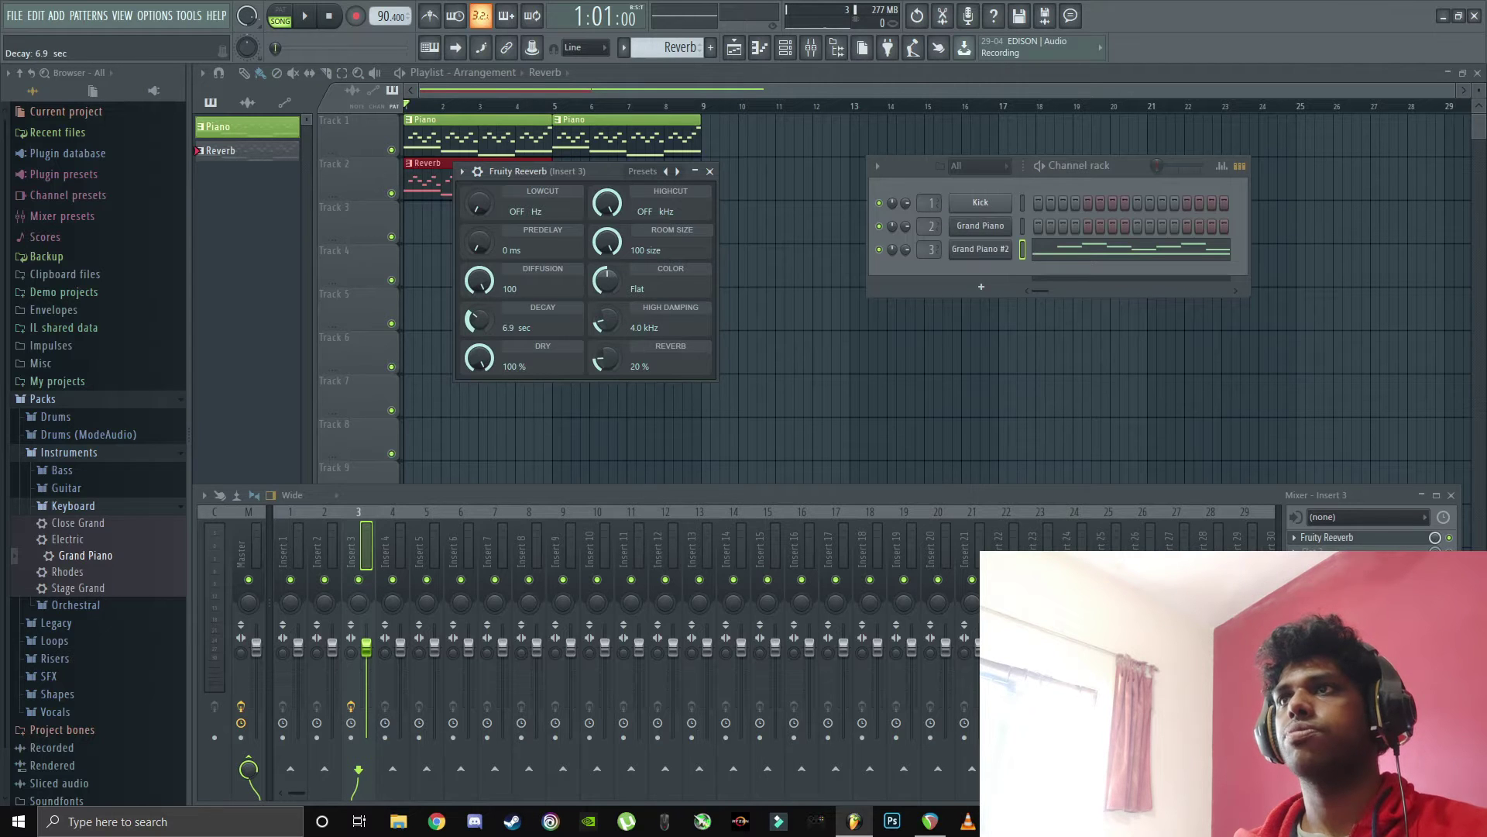
pyautogui.moveTo(606, 320); pyautogui.dragTo(606, 298)
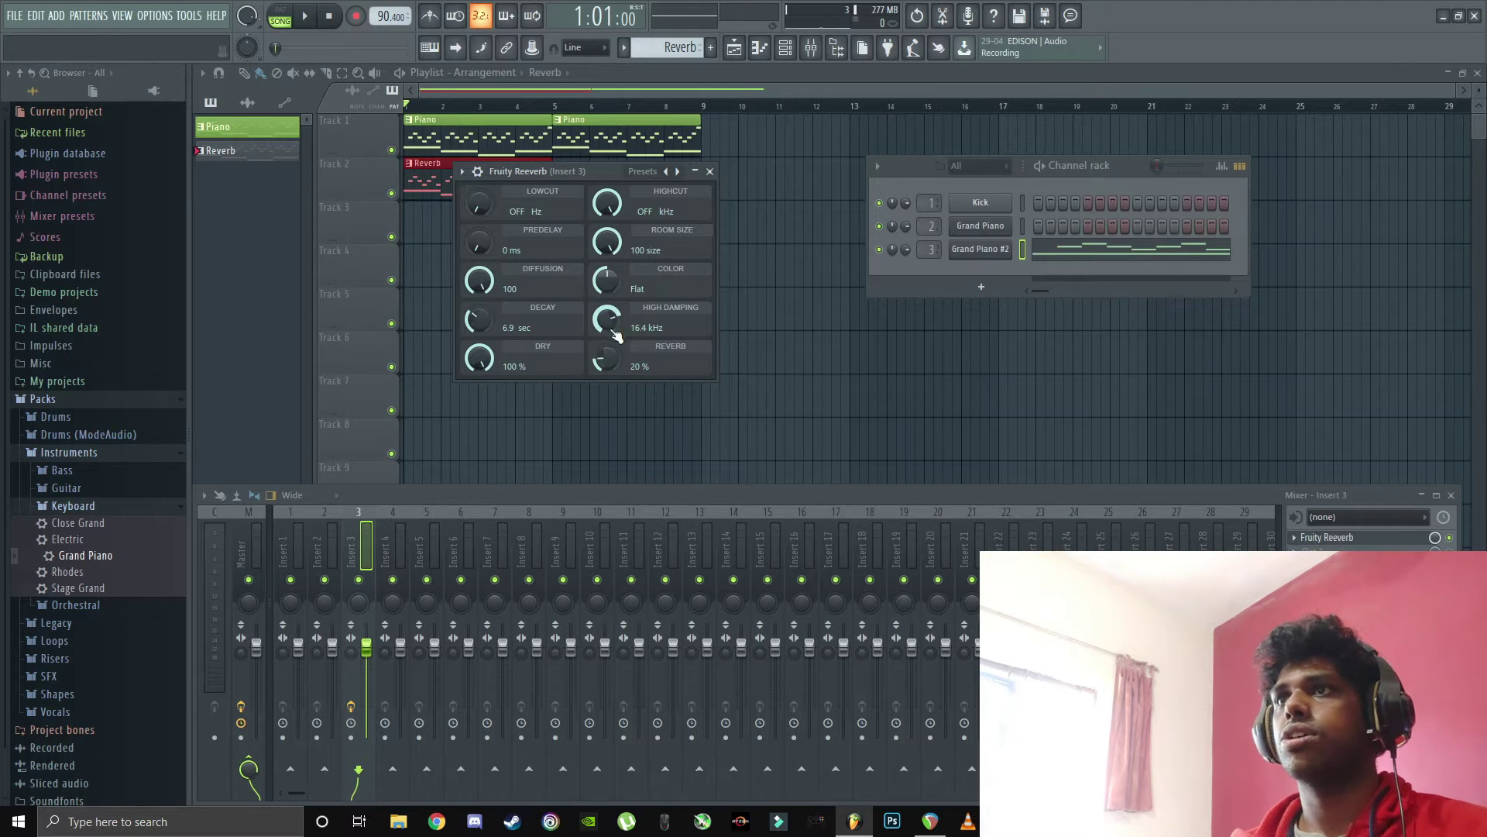
pyautogui.moveTo(495, 370); pyautogui.dragTo(495, 449)
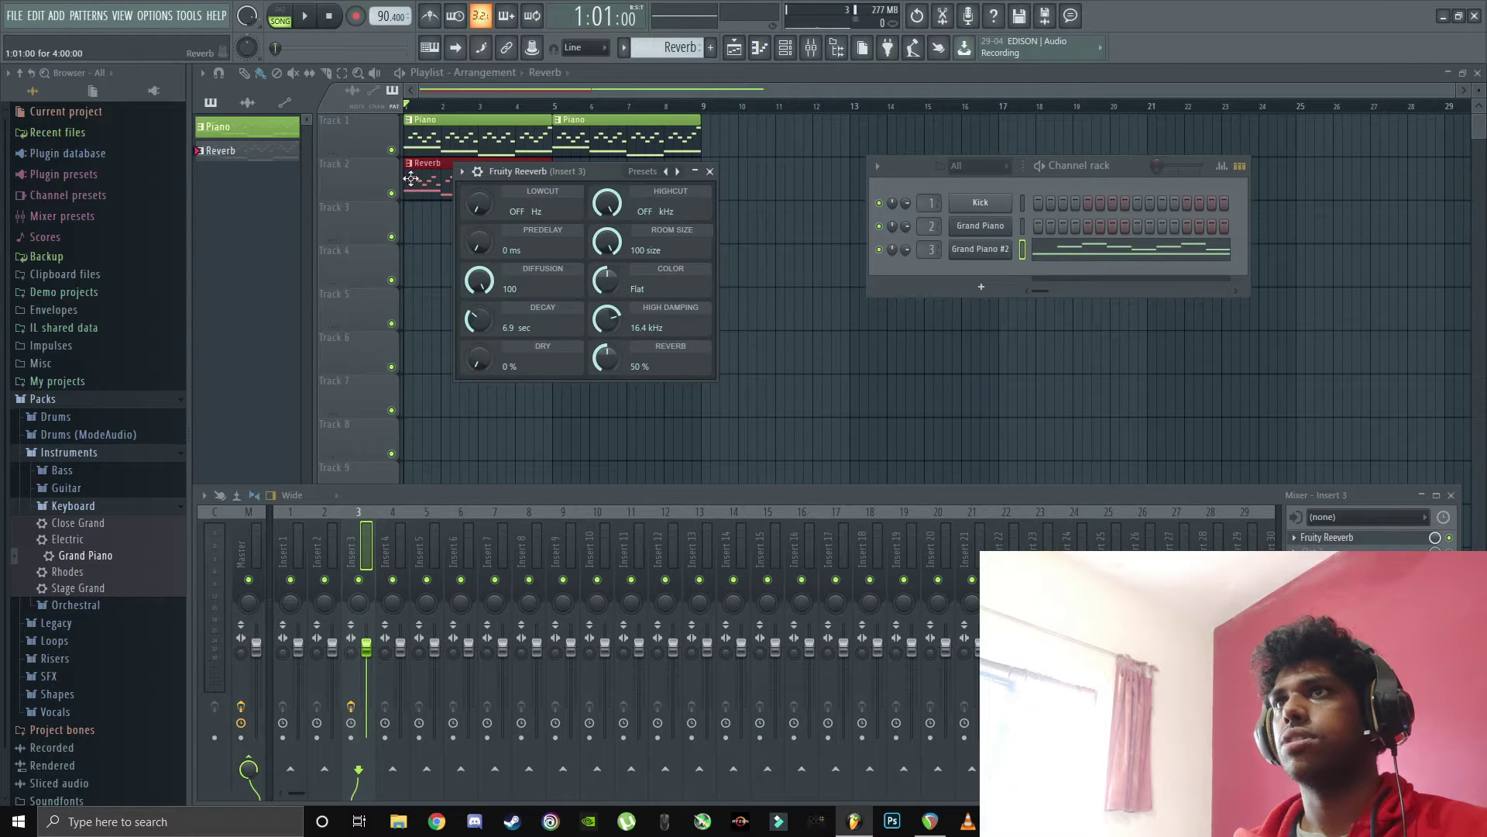
# - Mute Track 1 to listen to the Reverb clip alone, and unmute the track after playback
pyautogui.click(392, 150)
pyautogui.press('space')
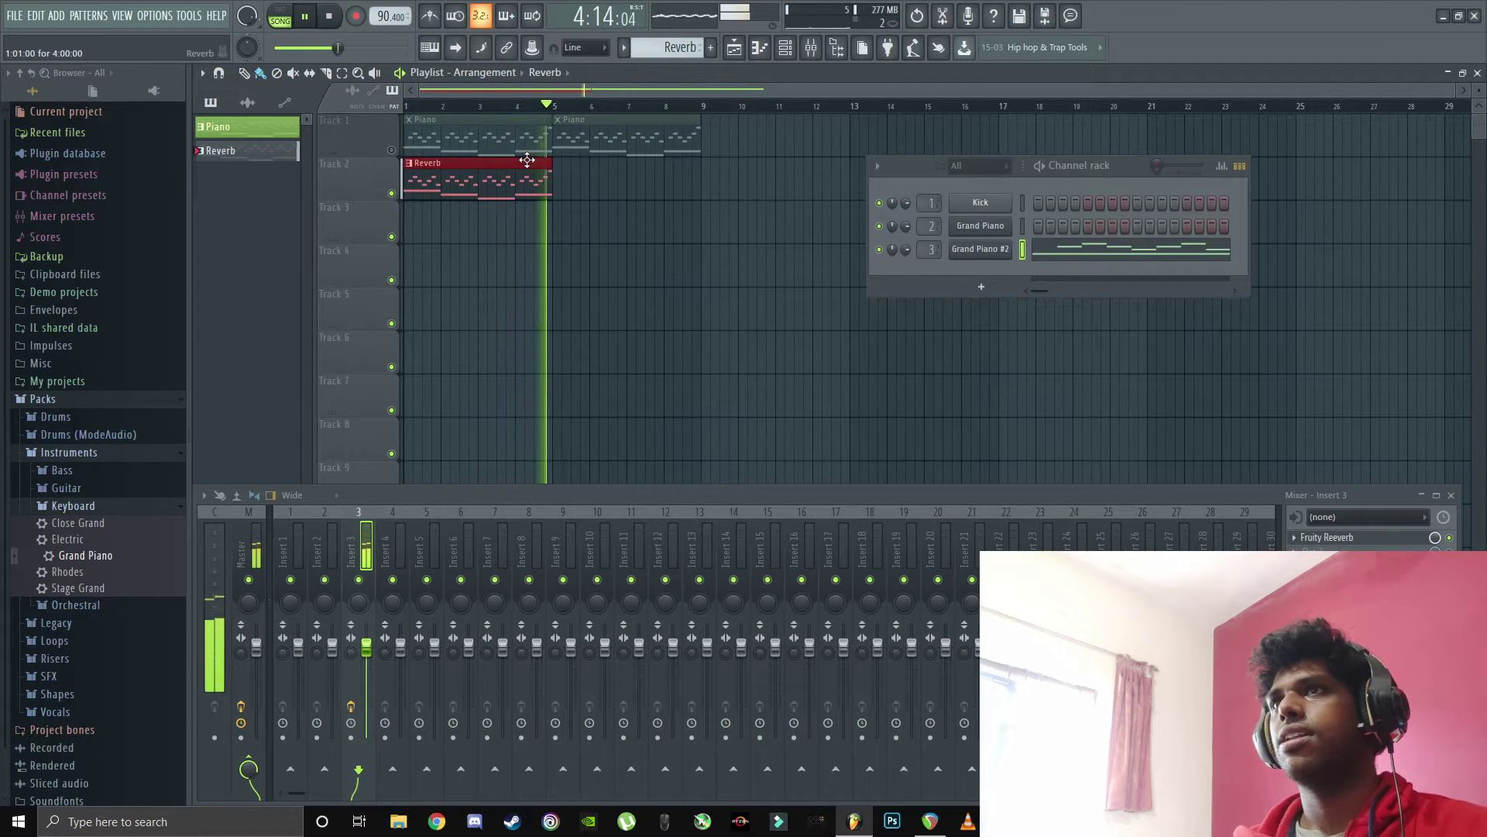
pyautogui.press('space')
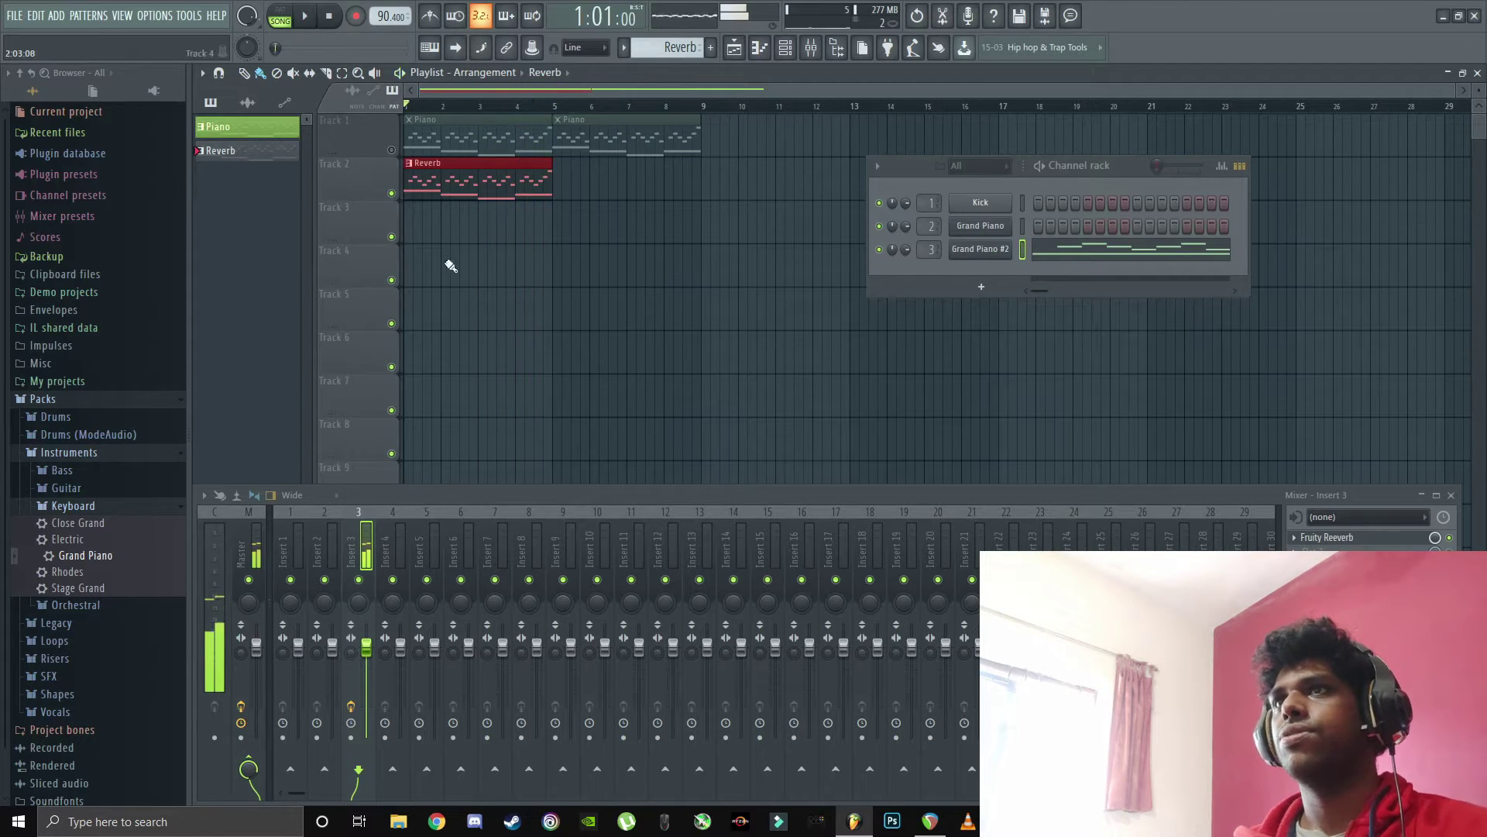
pyautogui.click(392, 151)
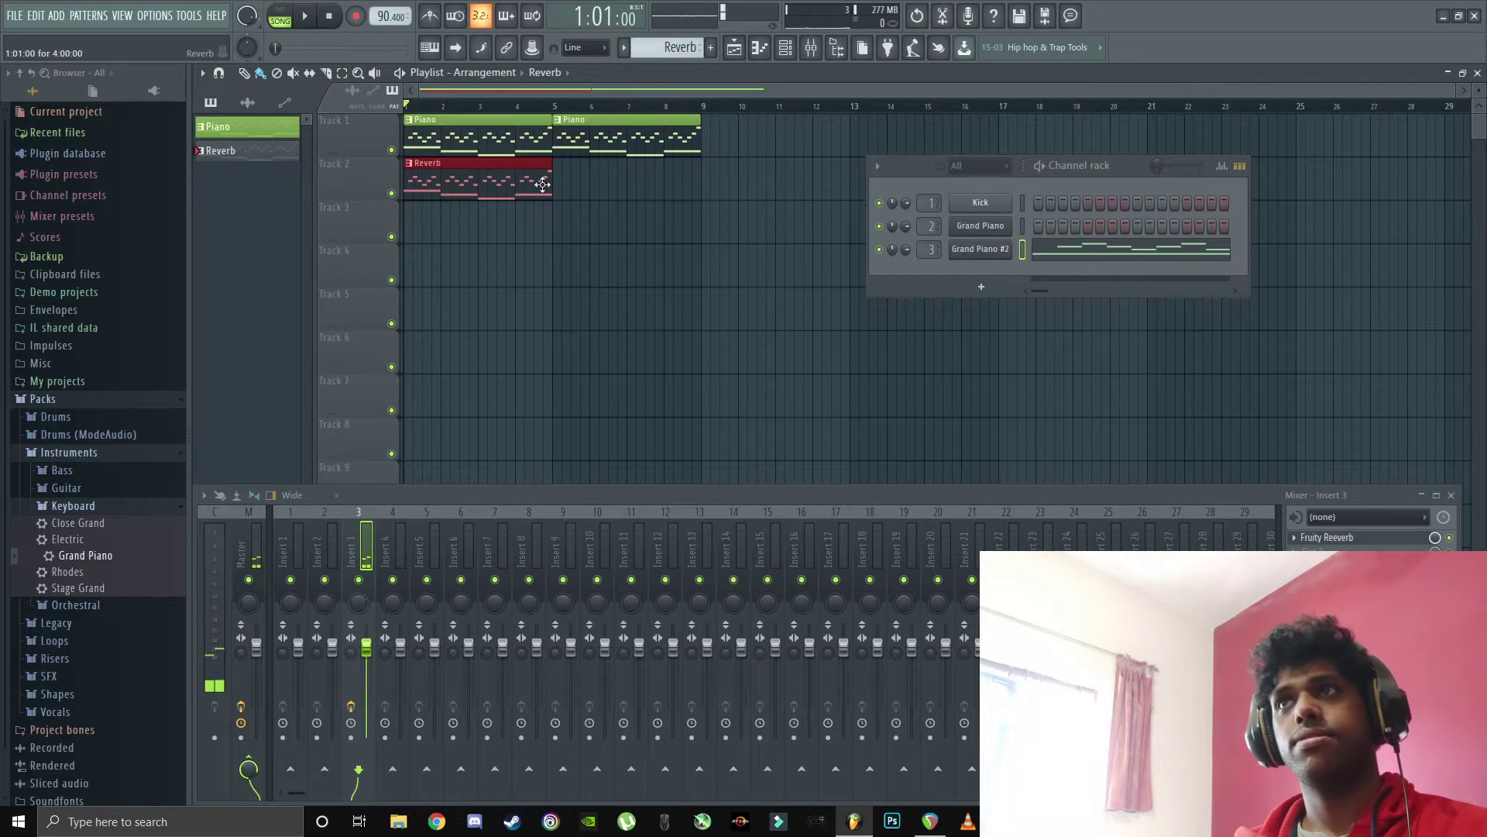
# - Play the Piano and Reverb clips together and raise the insert 3 fader slightly
pyautogui.press('space')
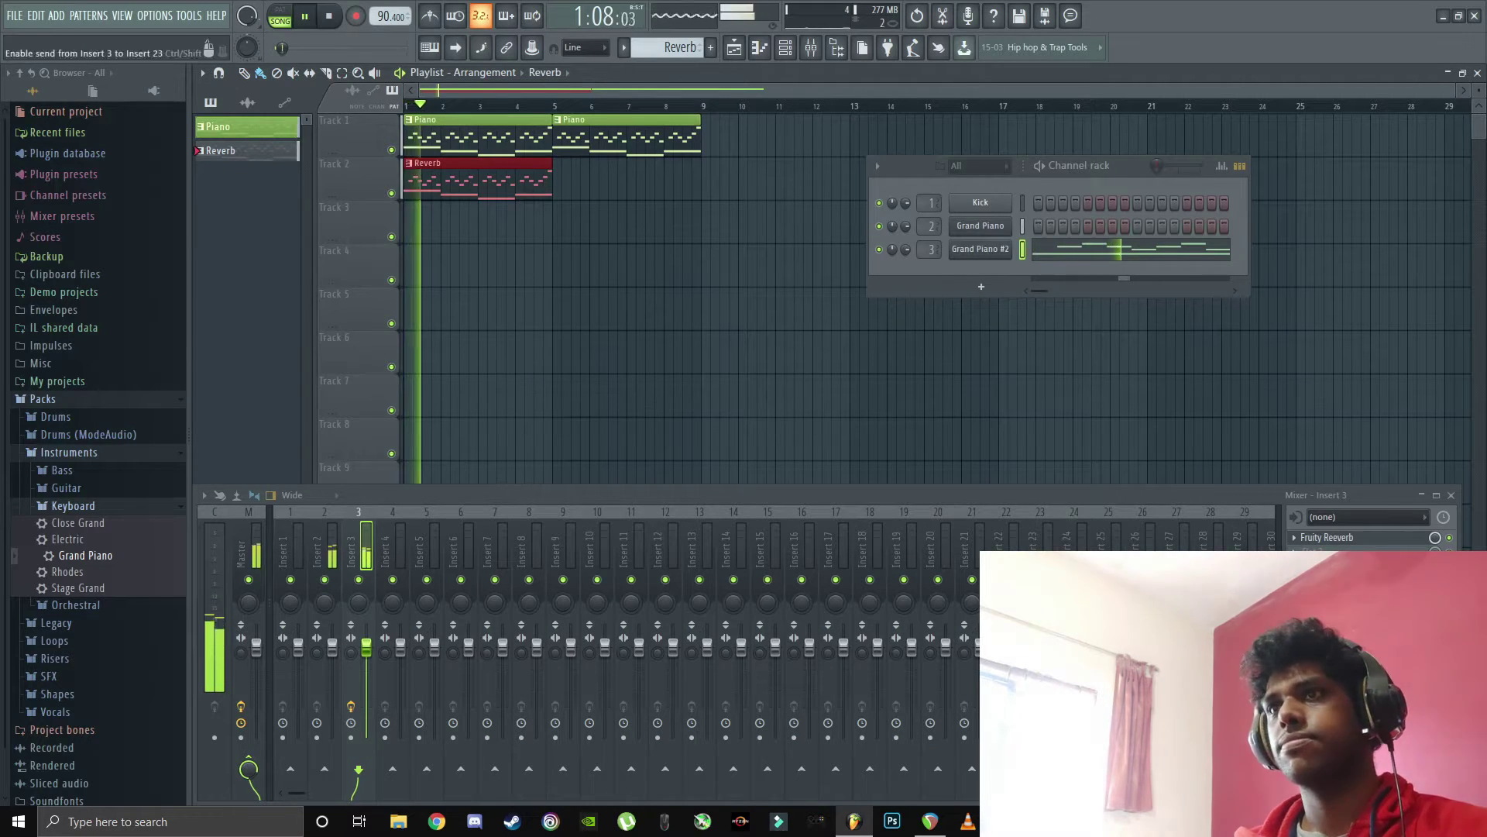
pyautogui.moveTo(367, 648); pyautogui.dragTo(367, 645)
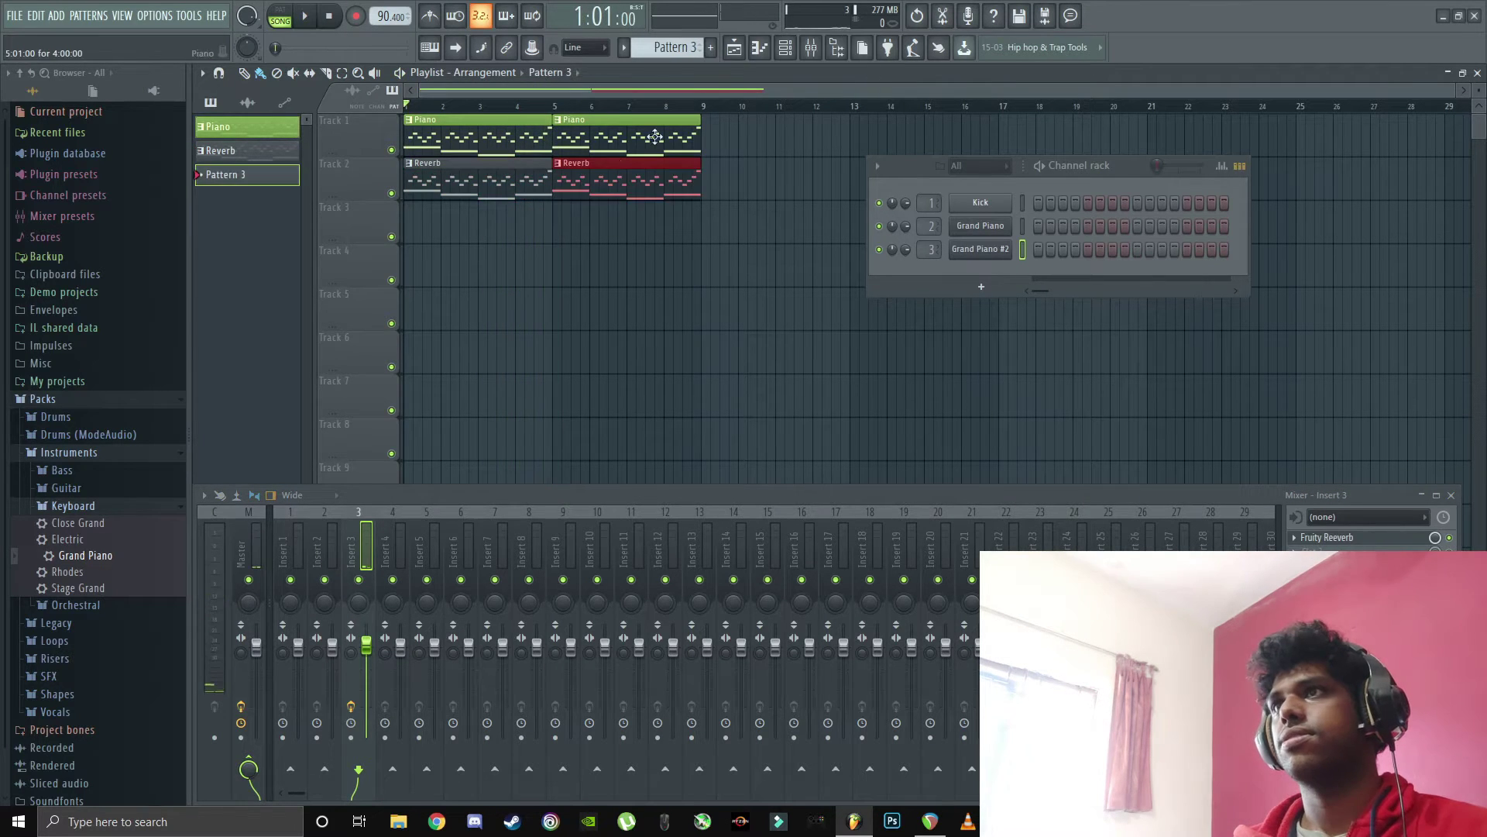
# - Extend Track 1 with four more back-to-back Piano clips, filling bars 9 through 24
pyautogui.click(619, 128)
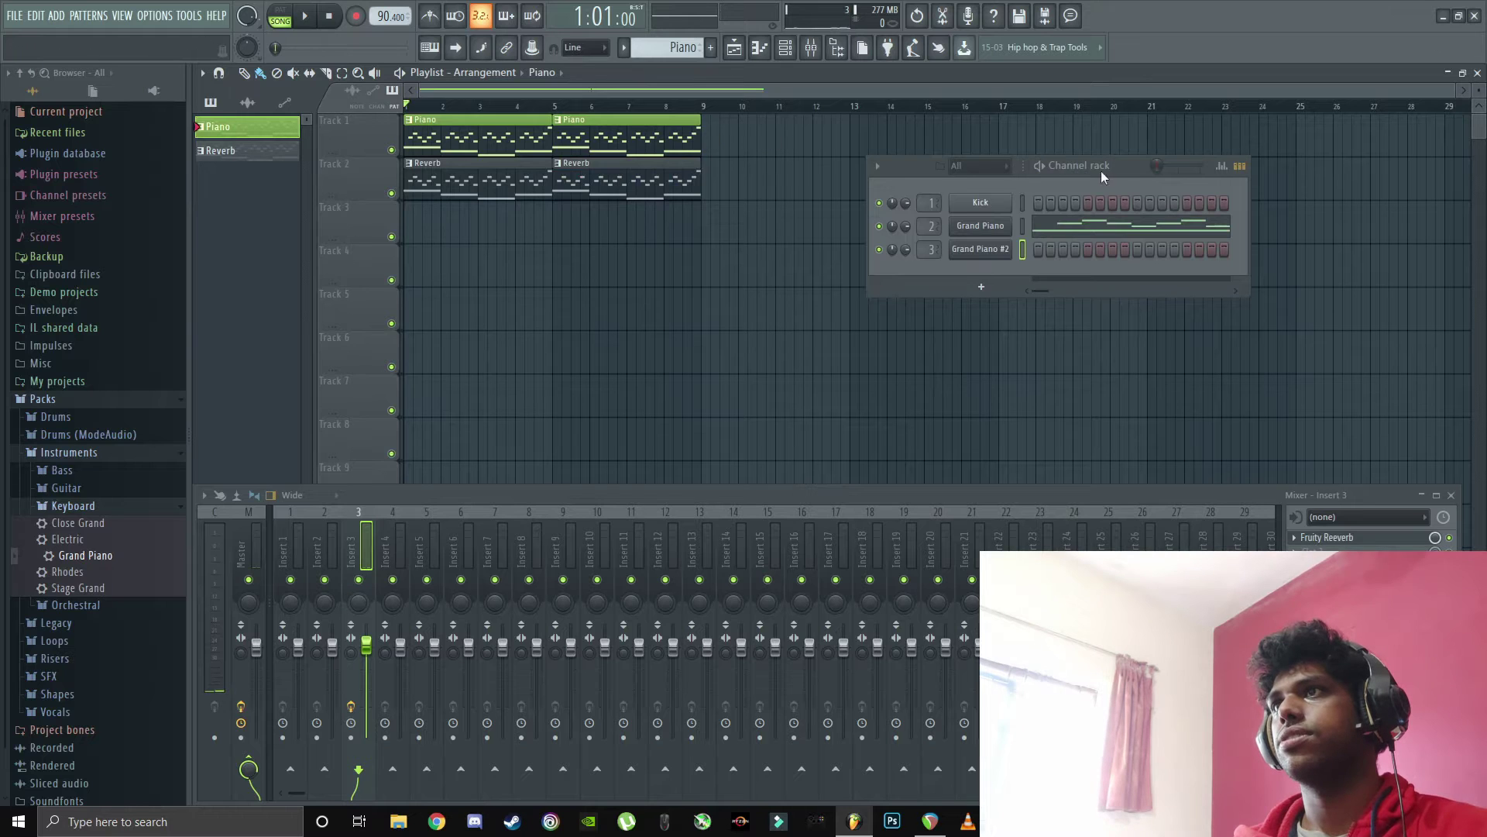
pyautogui.moveTo(1129, 171); pyautogui.dragTo(1077, 289)
pyautogui.moveTo(707, 140); pyautogui.dragTo(843, 141)
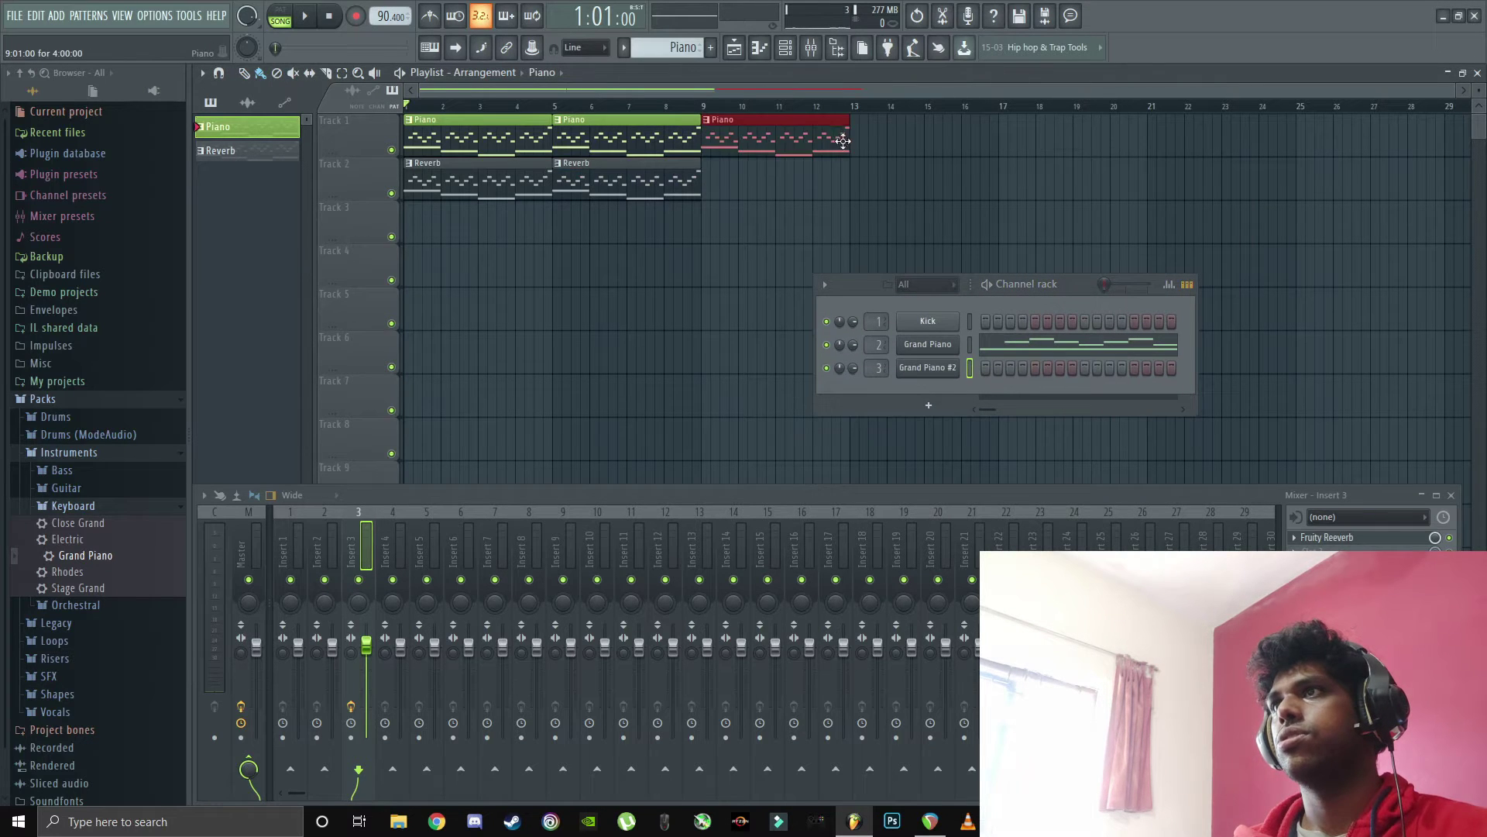
pyautogui.hotkey('ctrl', 'b')
pyautogui.hotkey('ctrl', 'b')
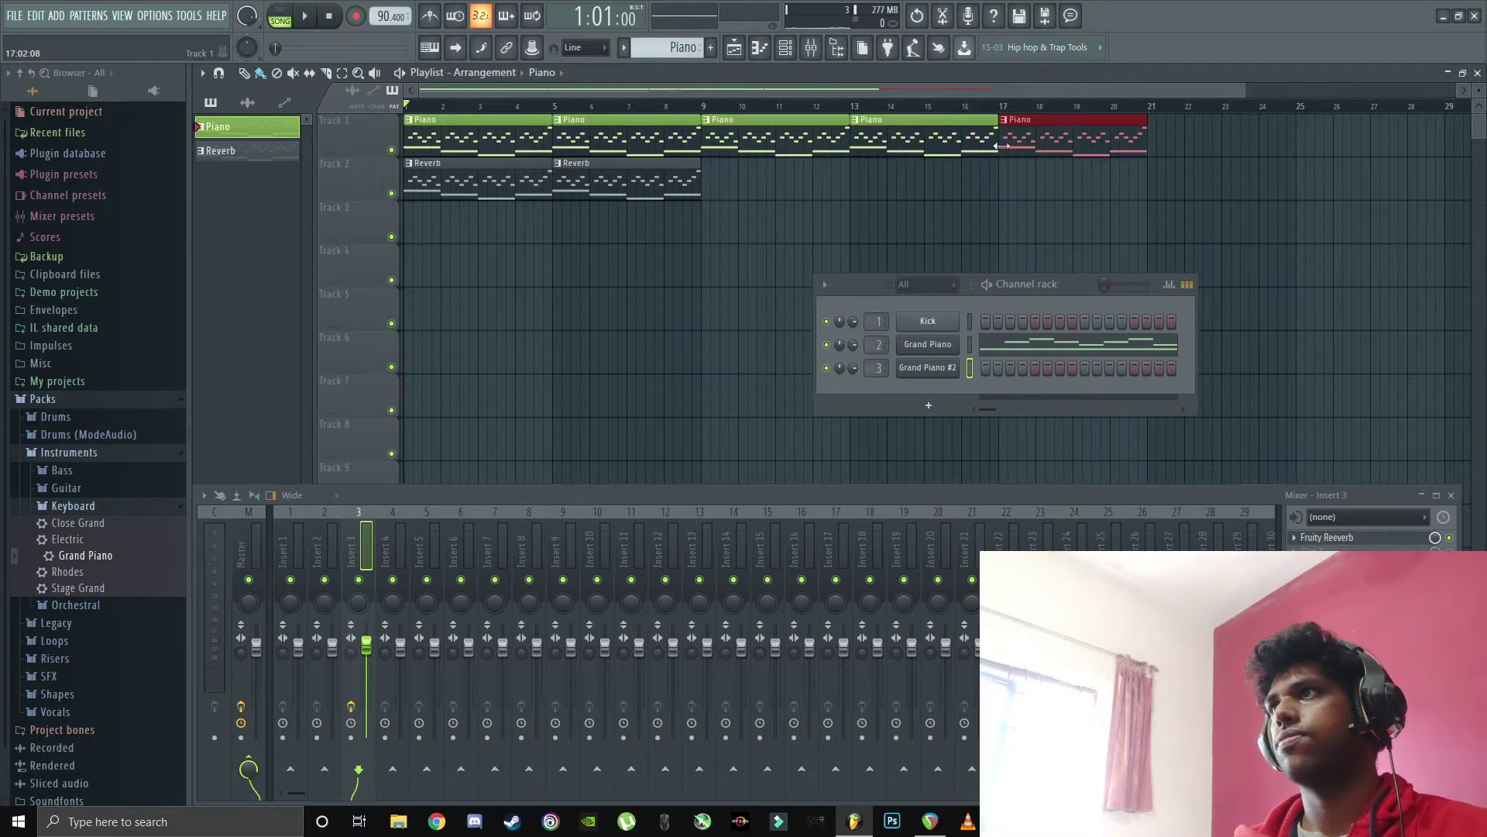
pyautogui.click(1157, 139)
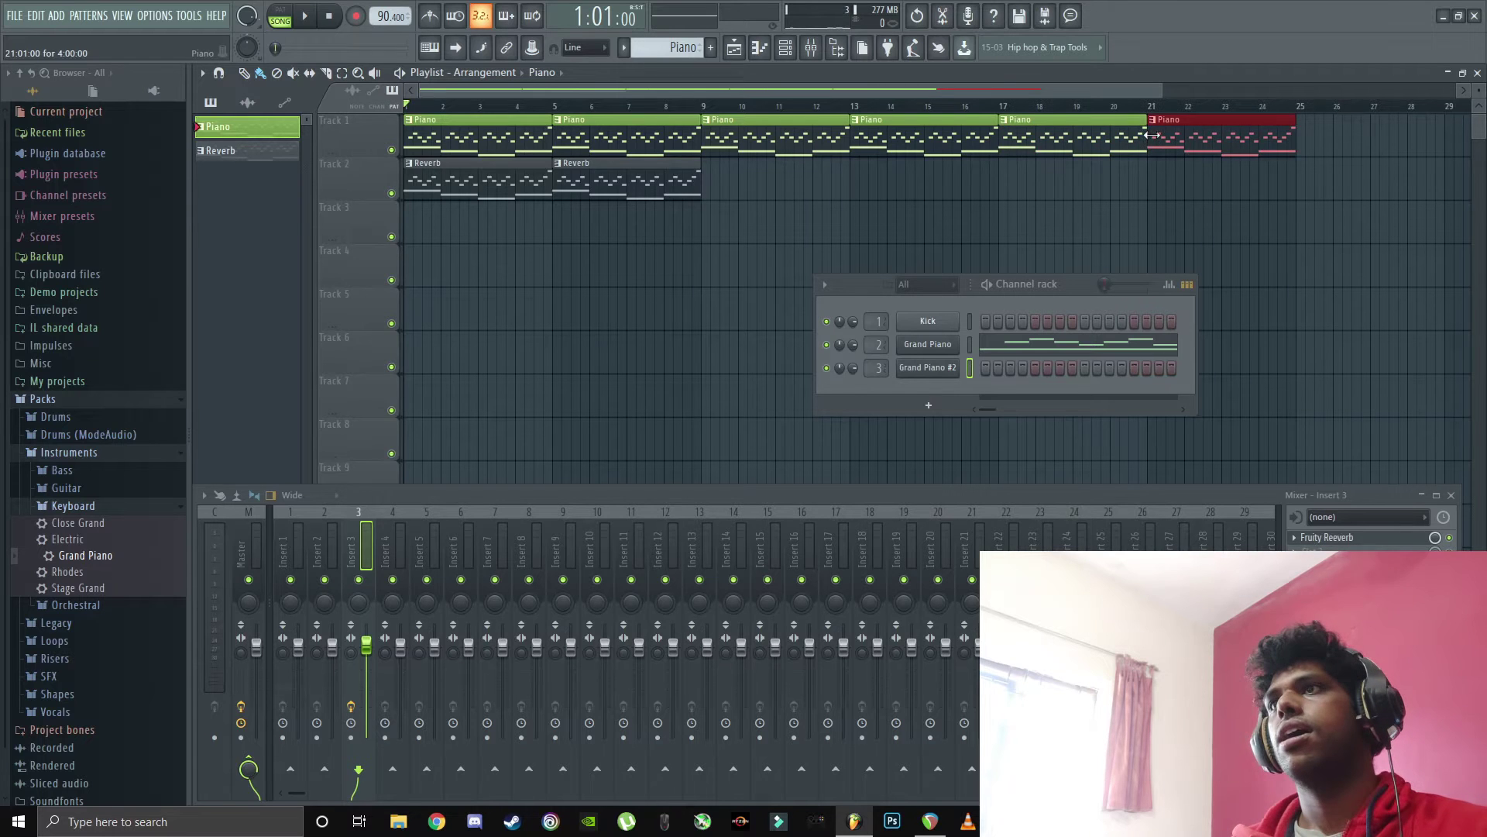
# - Extend Track 2 with four more back-to-back Reverb clips from bar 9 to the end of the Piano clips
pyautogui.click(674, 179)
pyautogui.click(708, 183)
pyautogui.hotkey('ctrl', 'b')
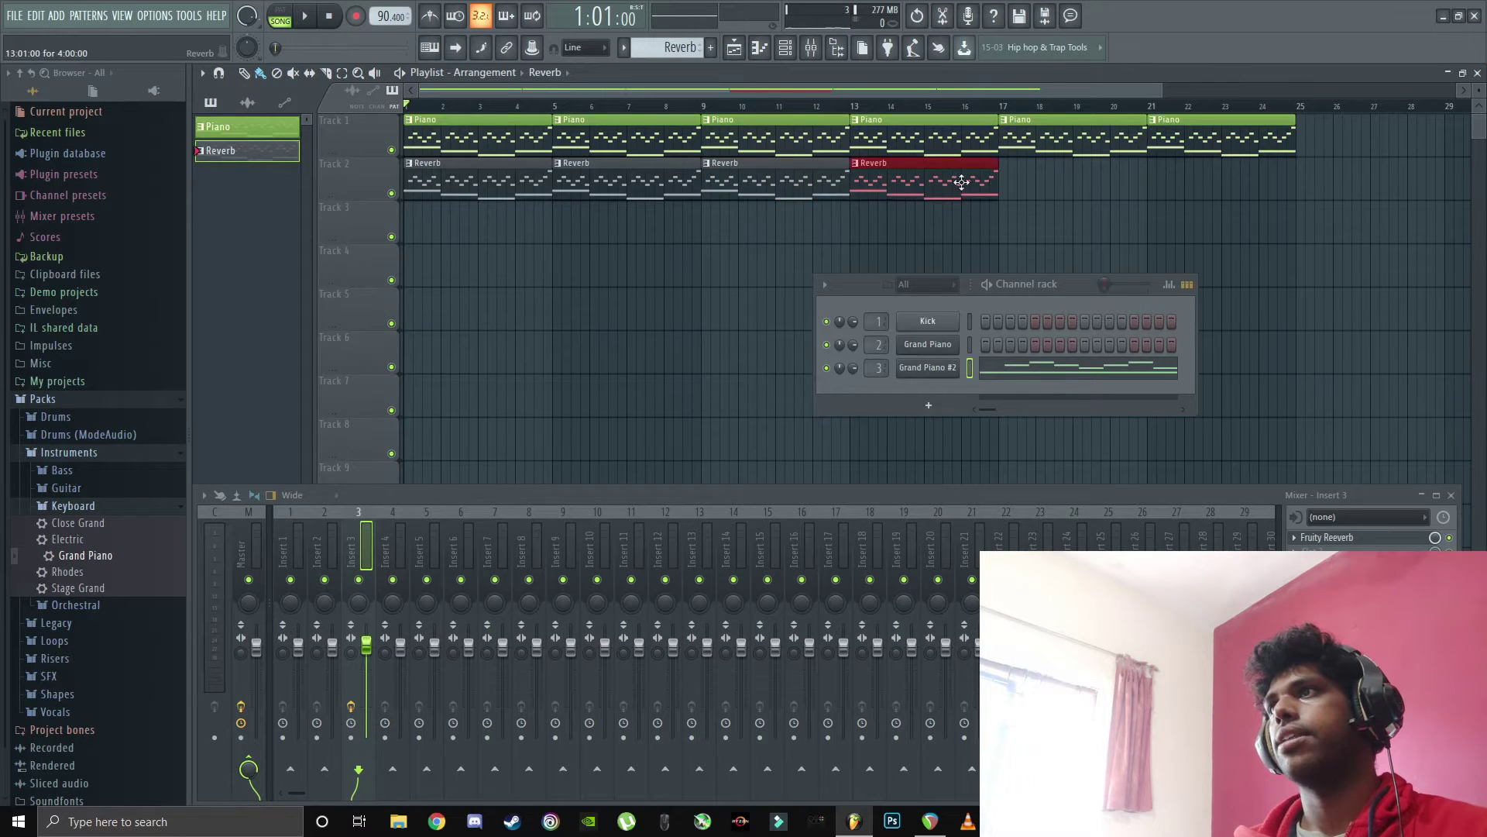
pyautogui.hotkey('ctrl', 'b')
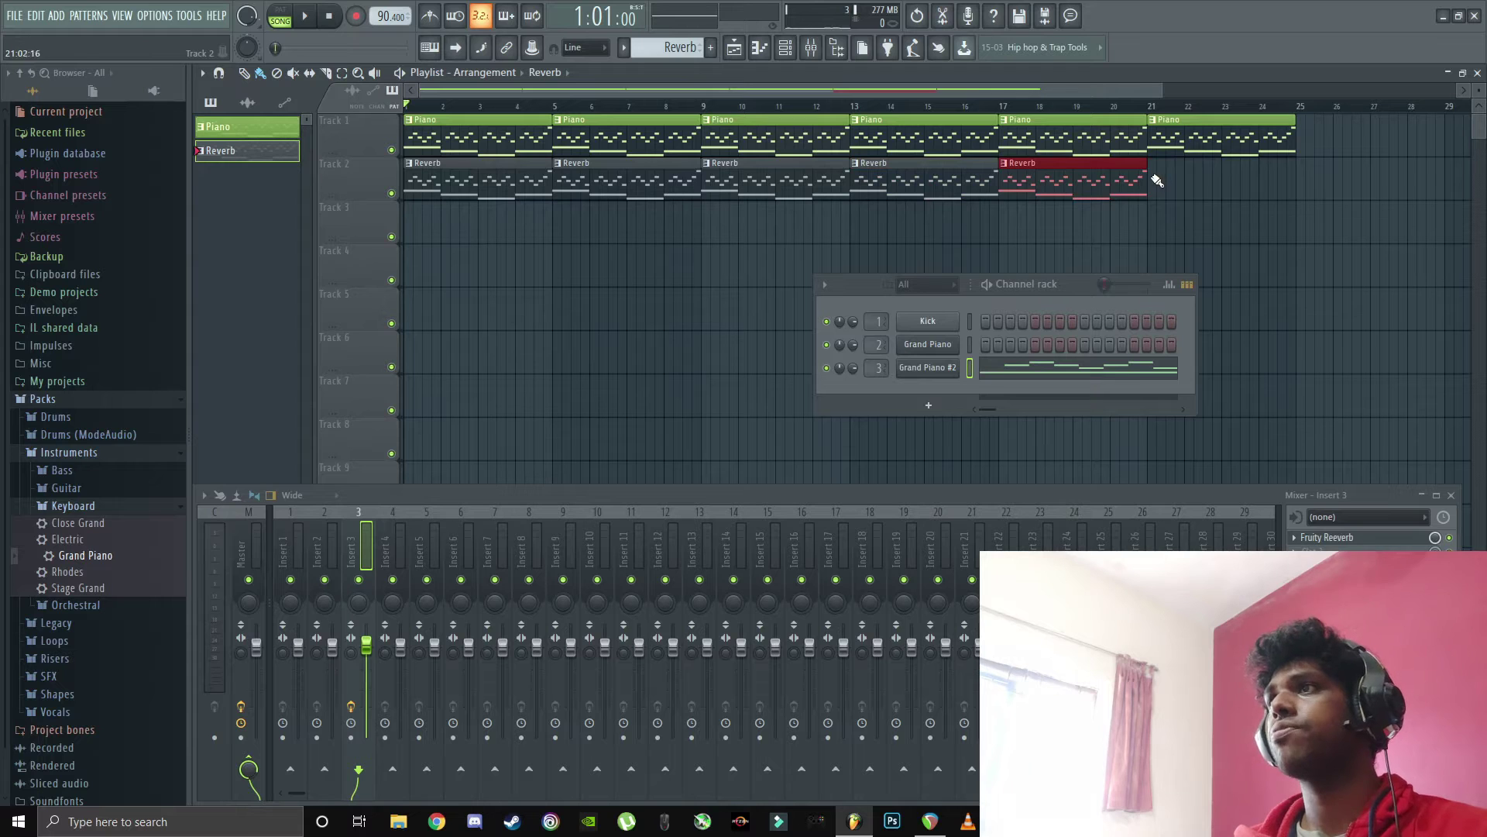
pyautogui.hotkey('ctrl', 'b')
pyautogui.moveTo(1073, 288); pyautogui.dragTo(1071, 198)
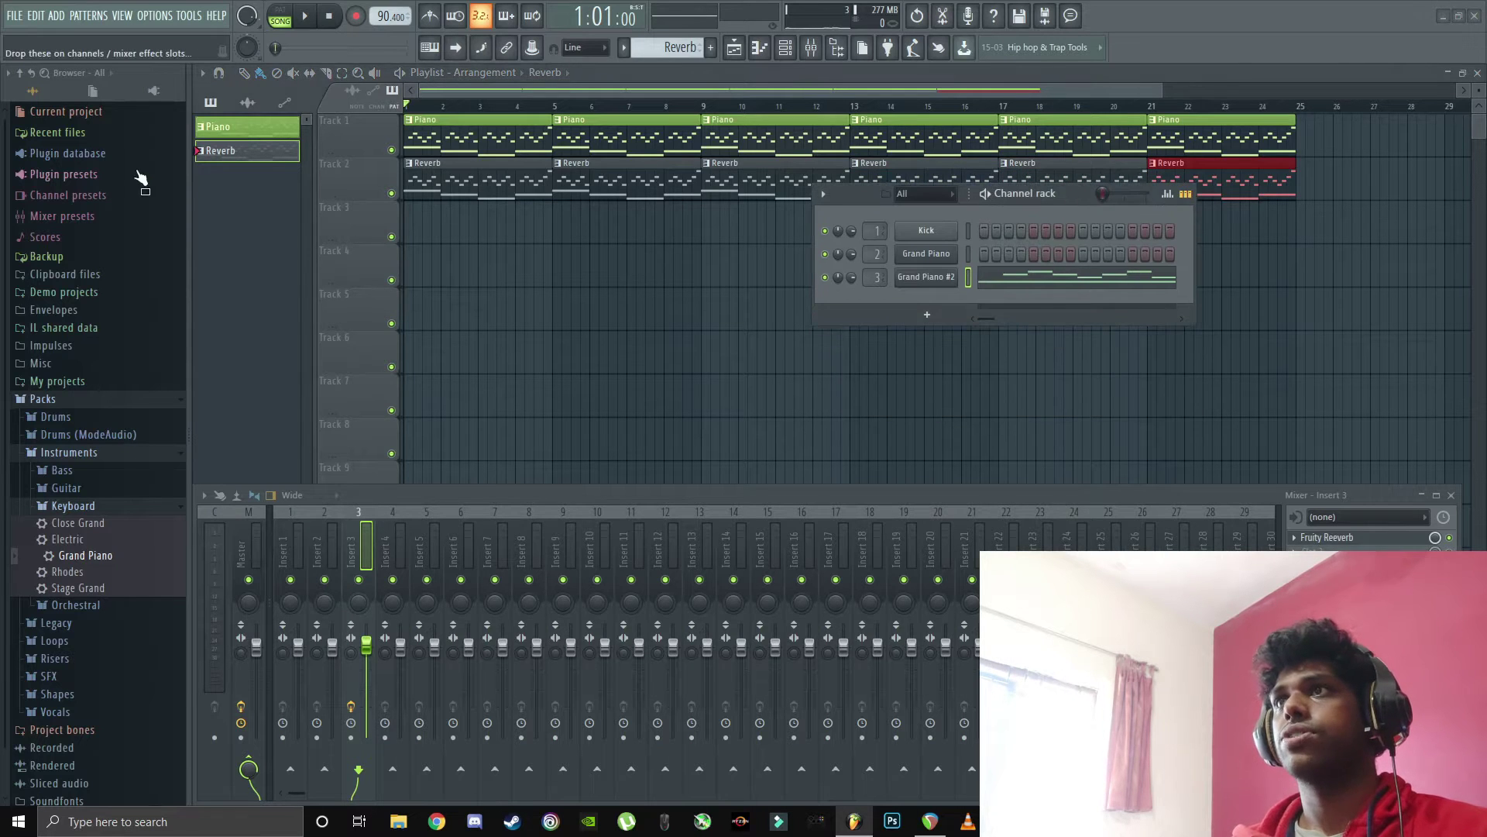
# - Create a new pattern named Cello and give it a random purple color
pyautogui.click(710, 47)
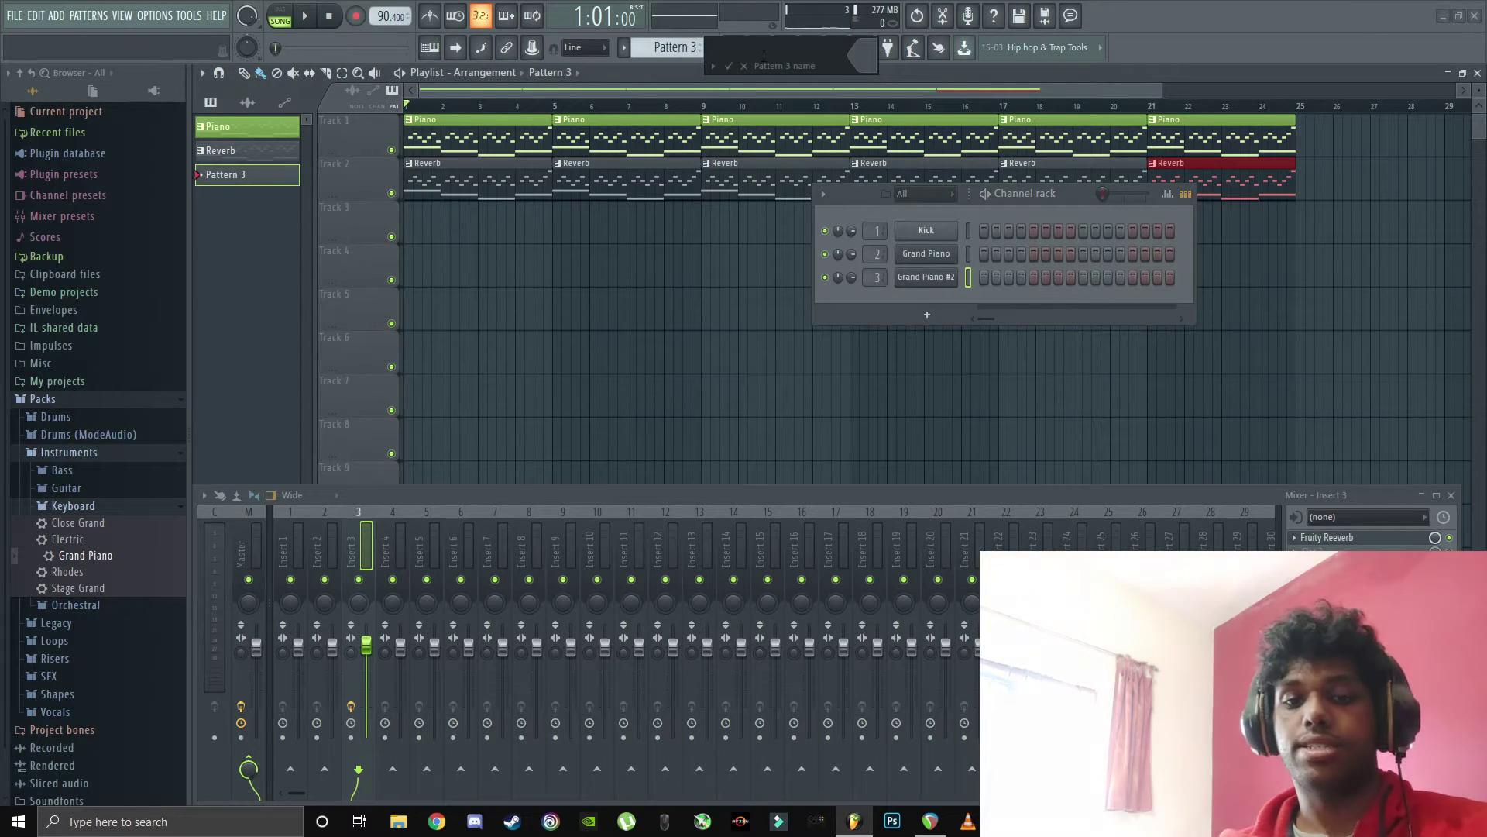
pyautogui.write('Cello')
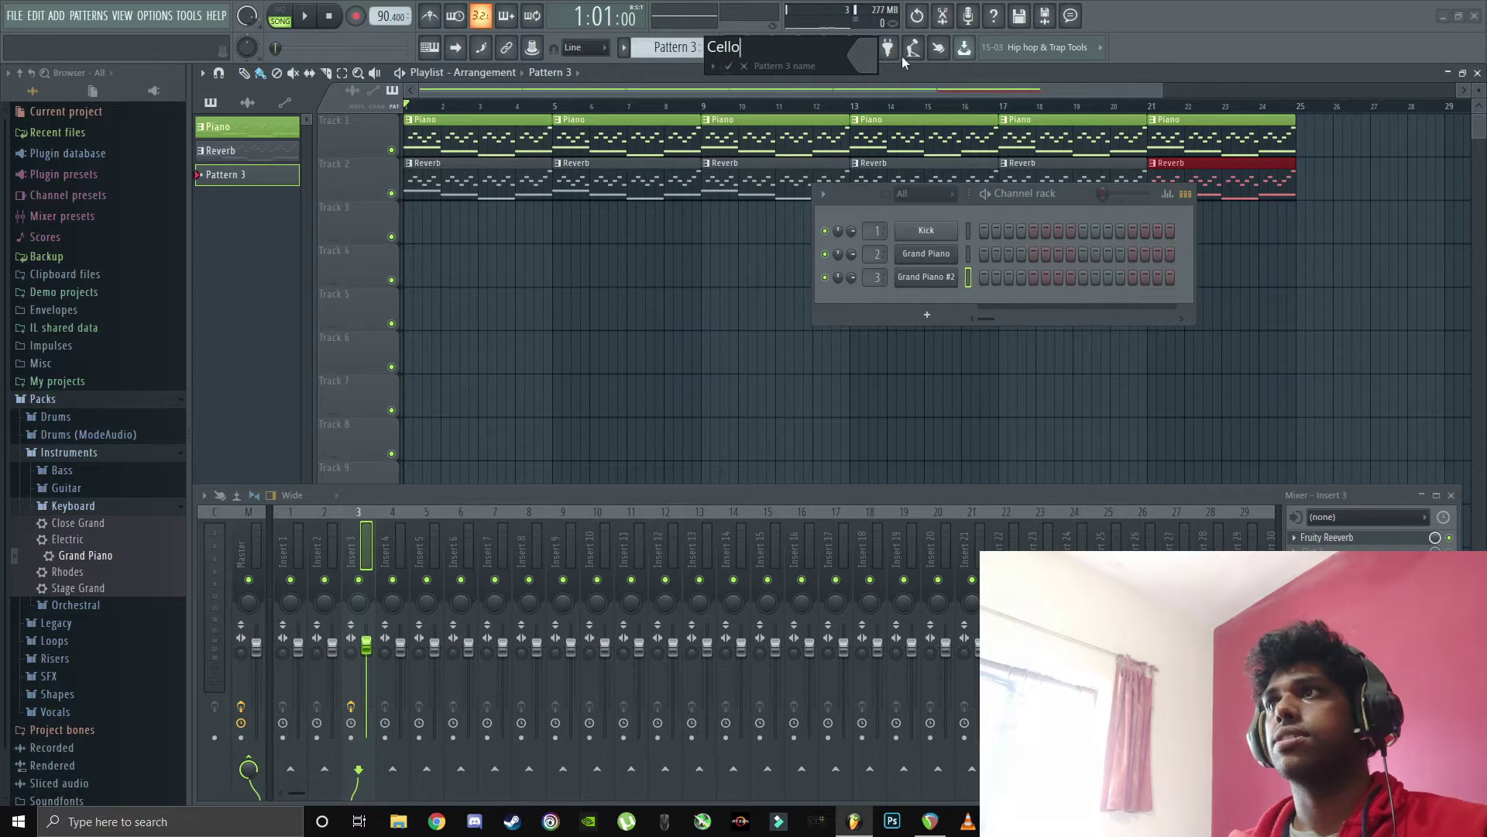
pyautogui.click(874, 58)
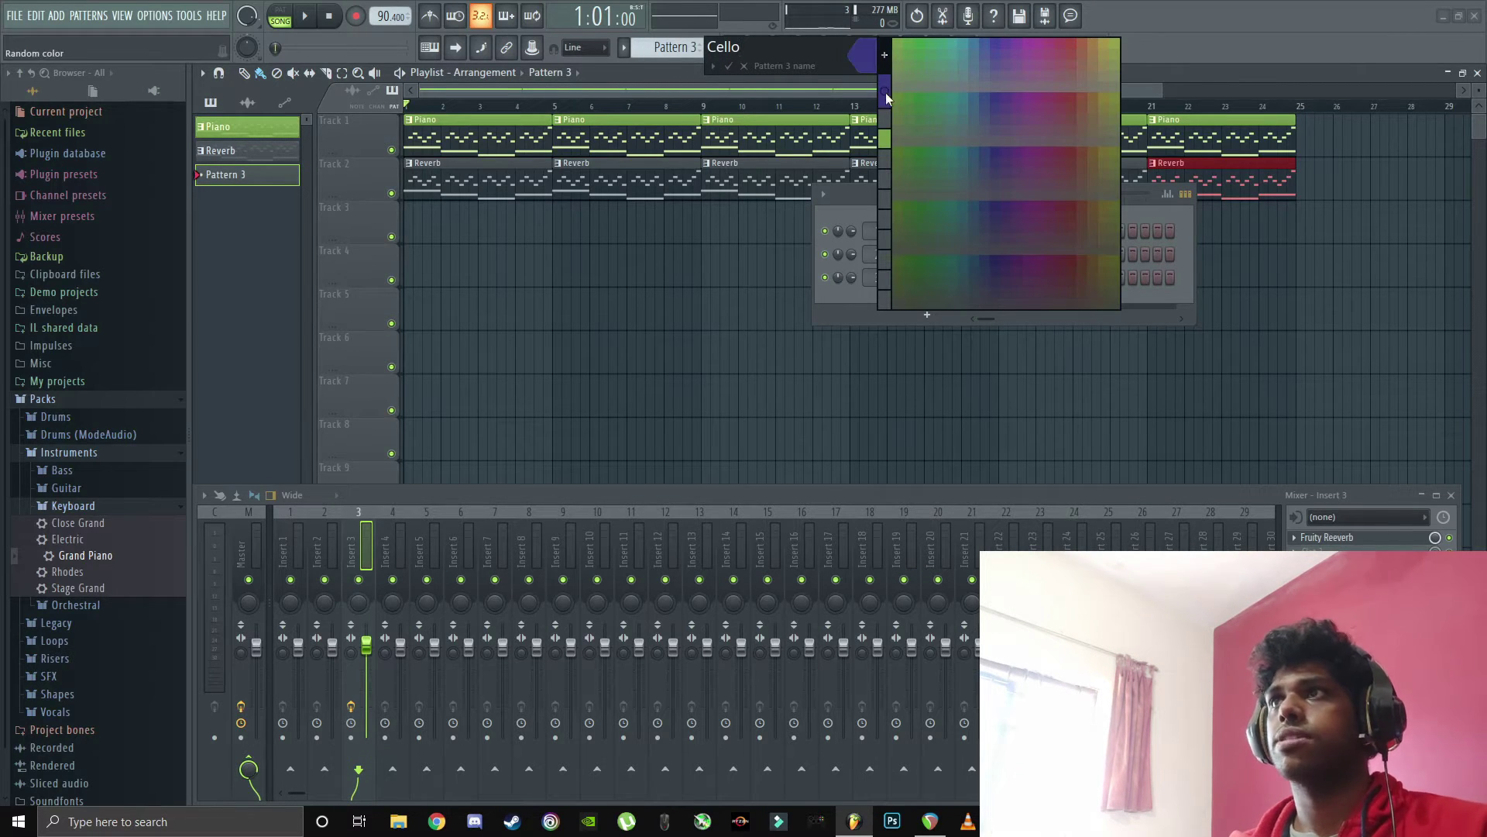
pyautogui.click(887, 97)
pyautogui.click(729, 67)
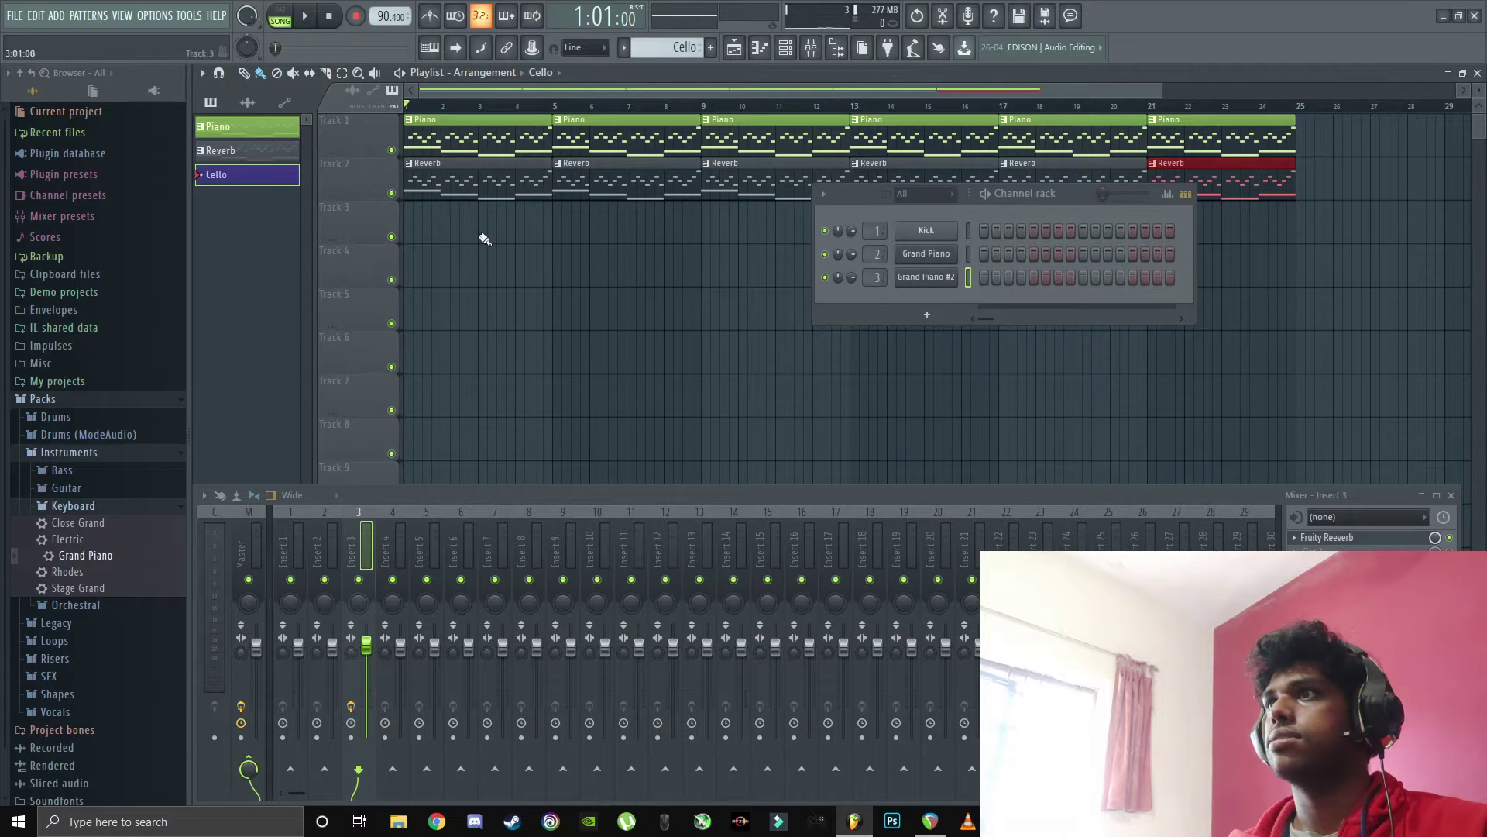
# - Add the Orchestral Strings Solo instrument as a new channel, route it to mixer insert 4 and close its plugin window
pyautogui.click(85, 508)
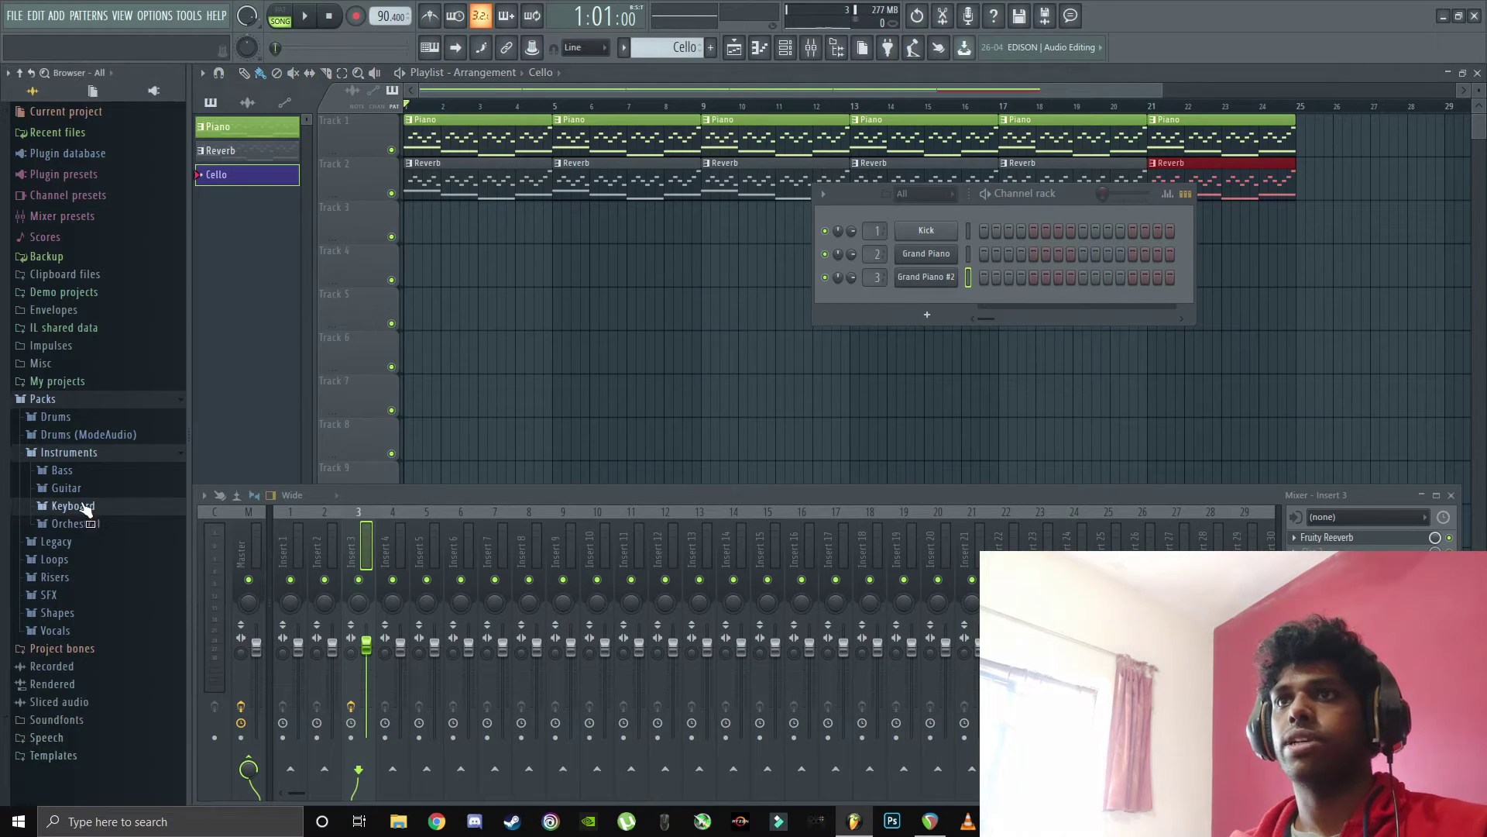
pyautogui.click(87, 526)
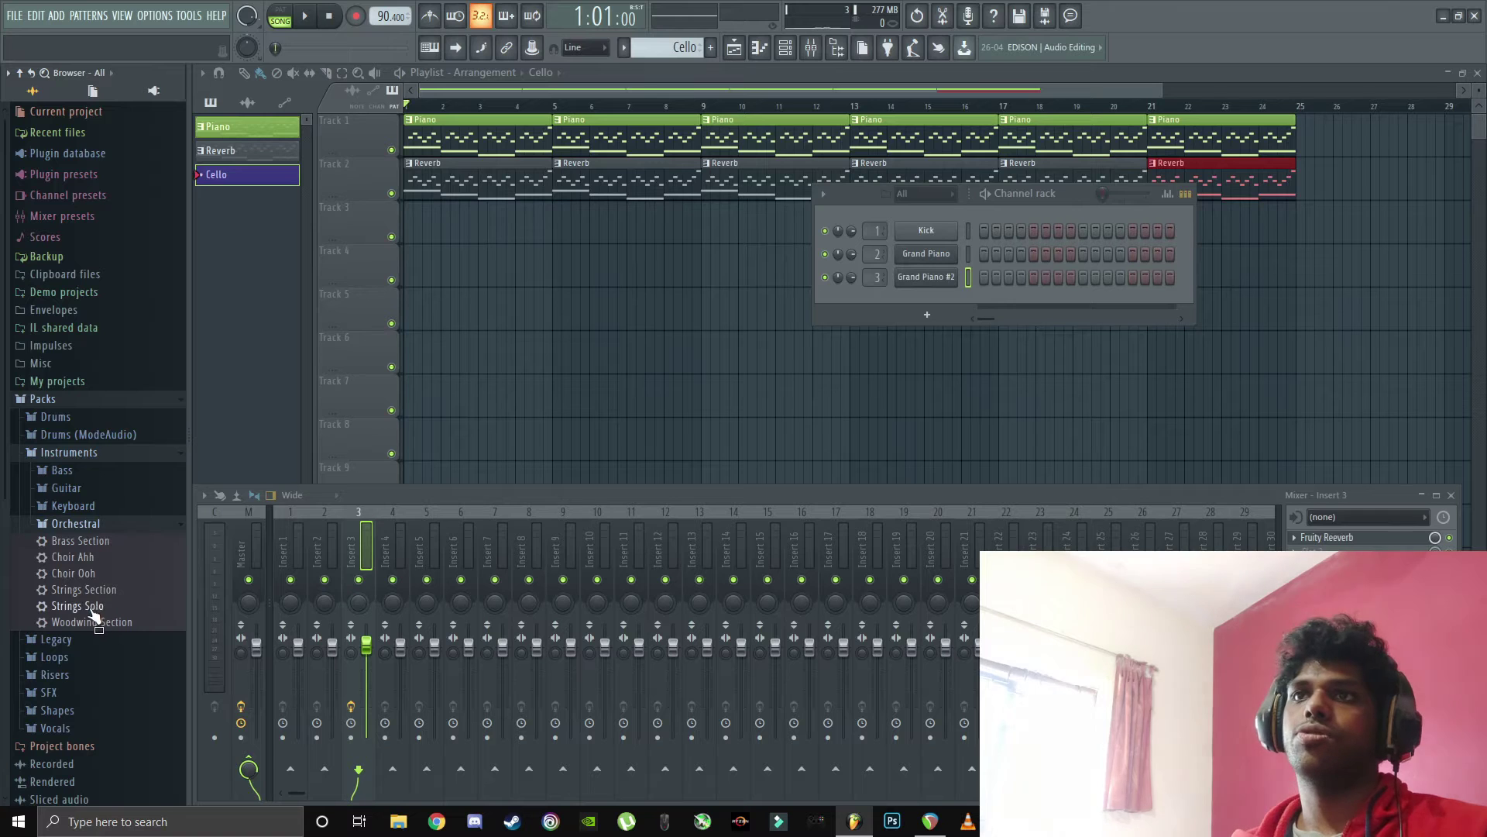
pyautogui.moveTo(92, 613); pyautogui.dragTo(887, 304)
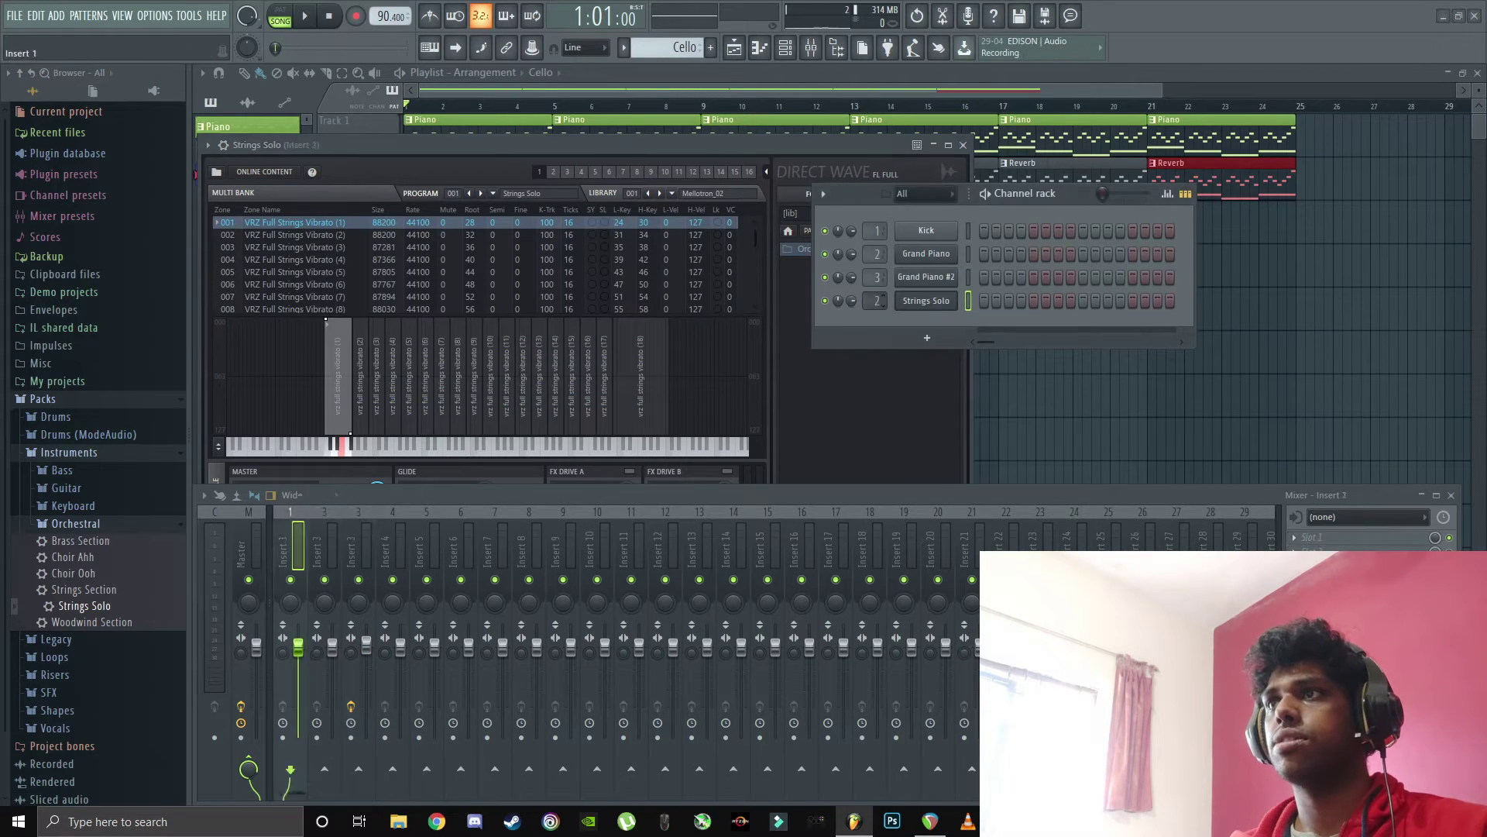
pyautogui.scroll(2, 880, 302)
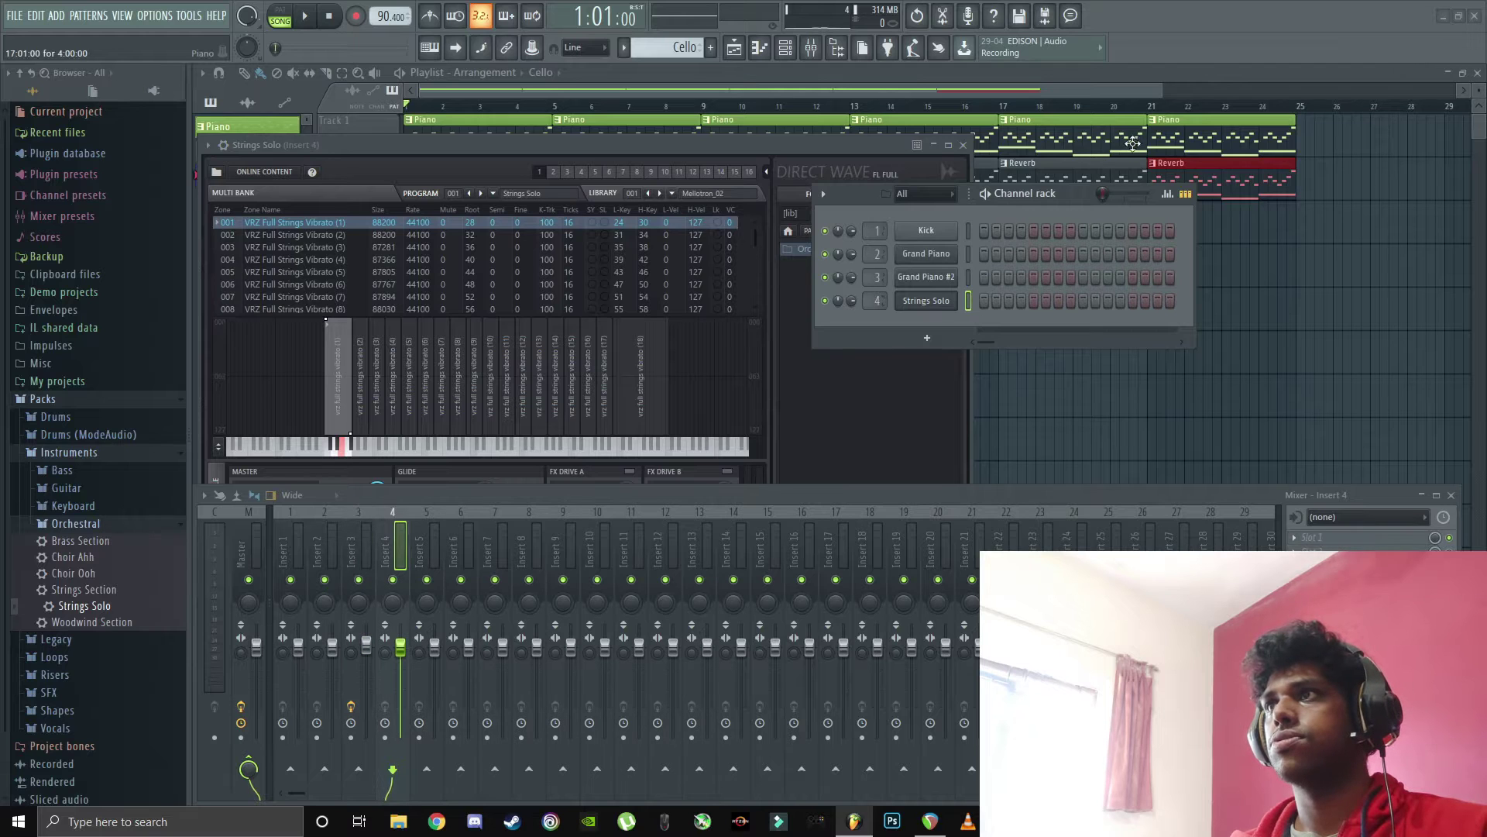
pyautogui.click(963, 145)
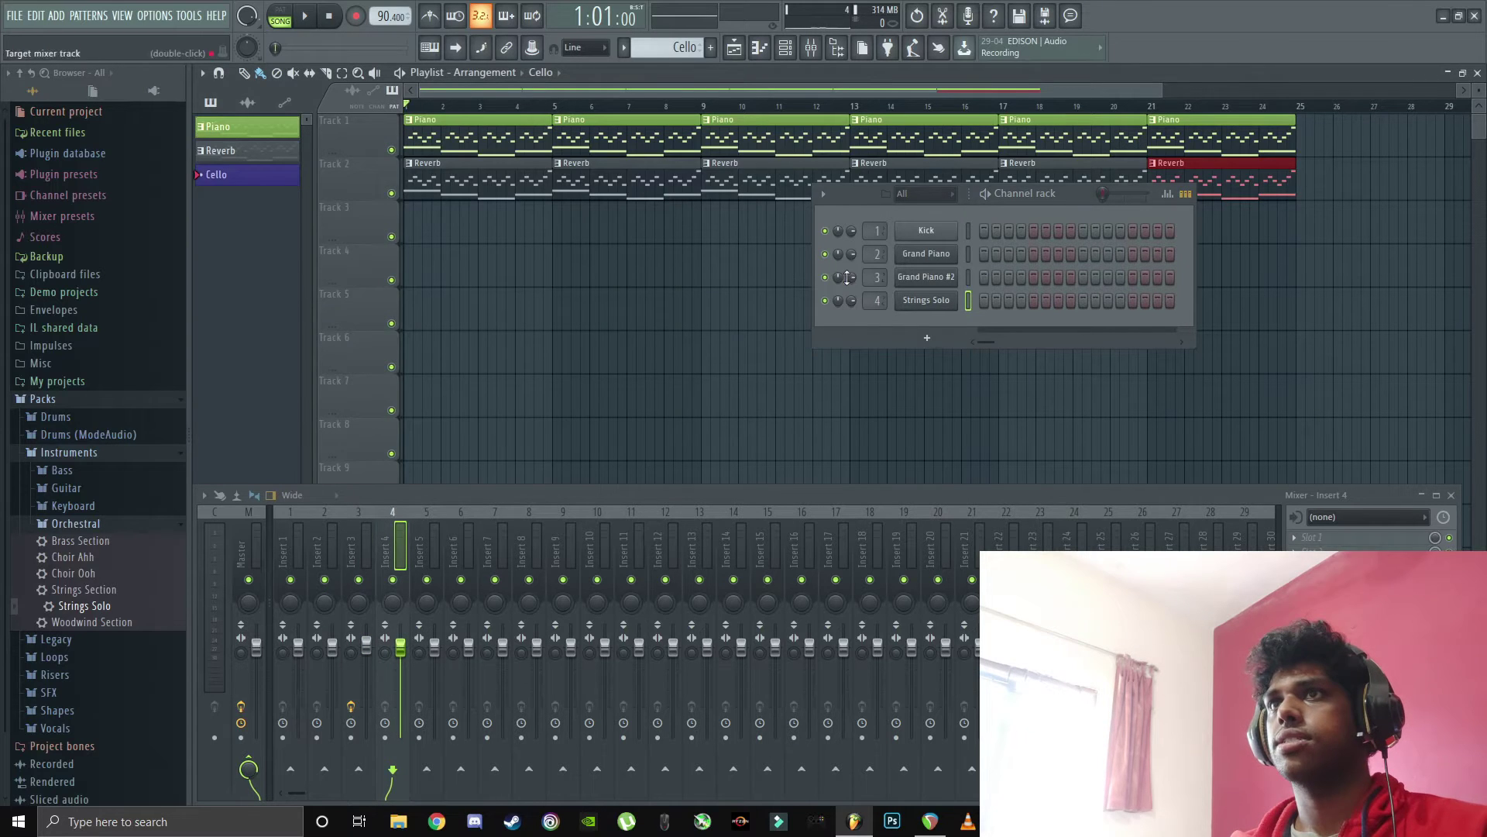
# - Open the piano roll for the Strings Solo channel in the Cello pattern and hide the mixer
pyautogui.click(241, 182)
pyautogui.rightClick(906, 299)
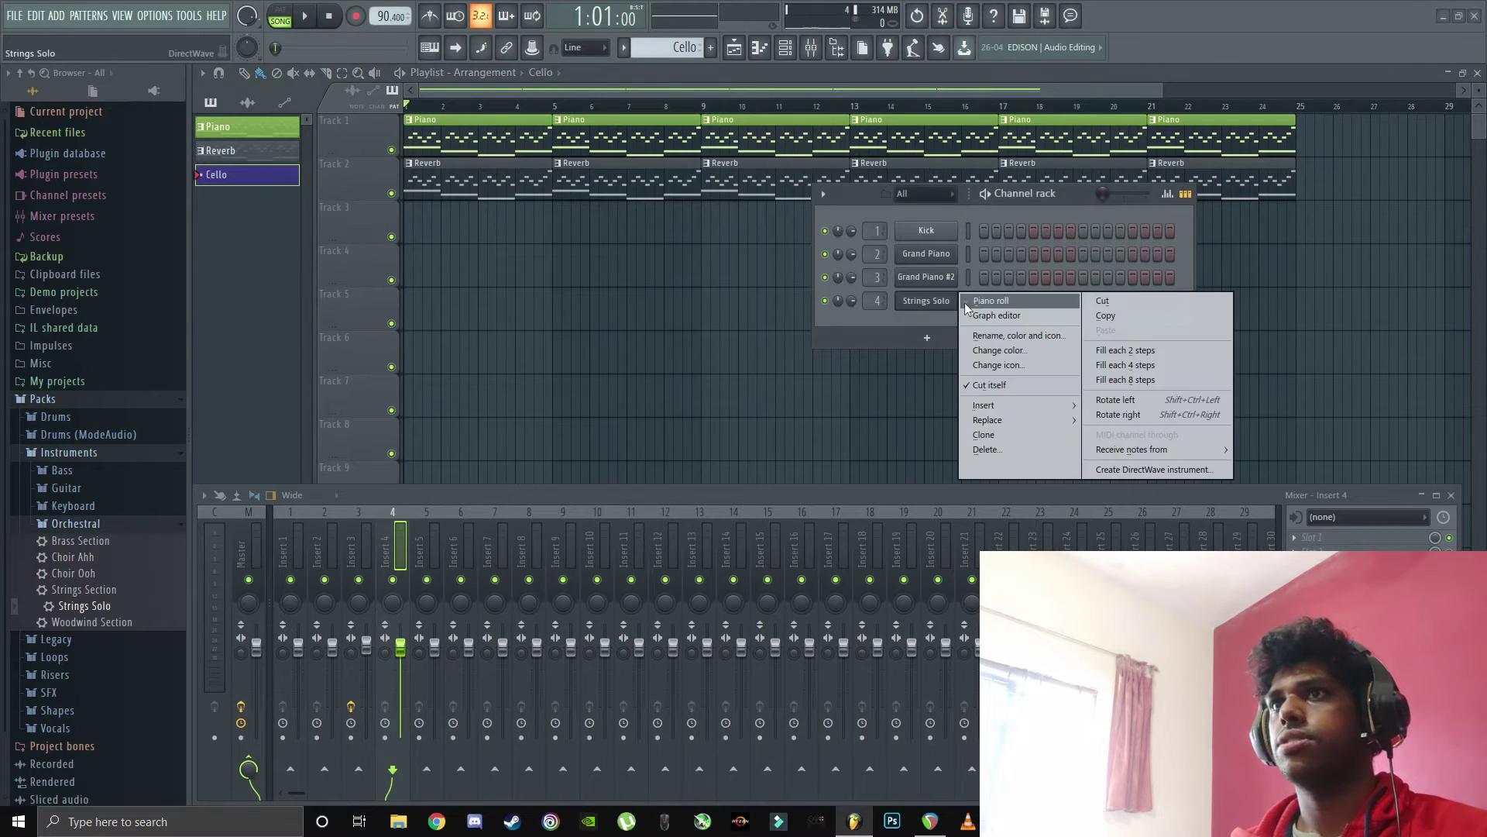
pyautogui.click(1007, 303)
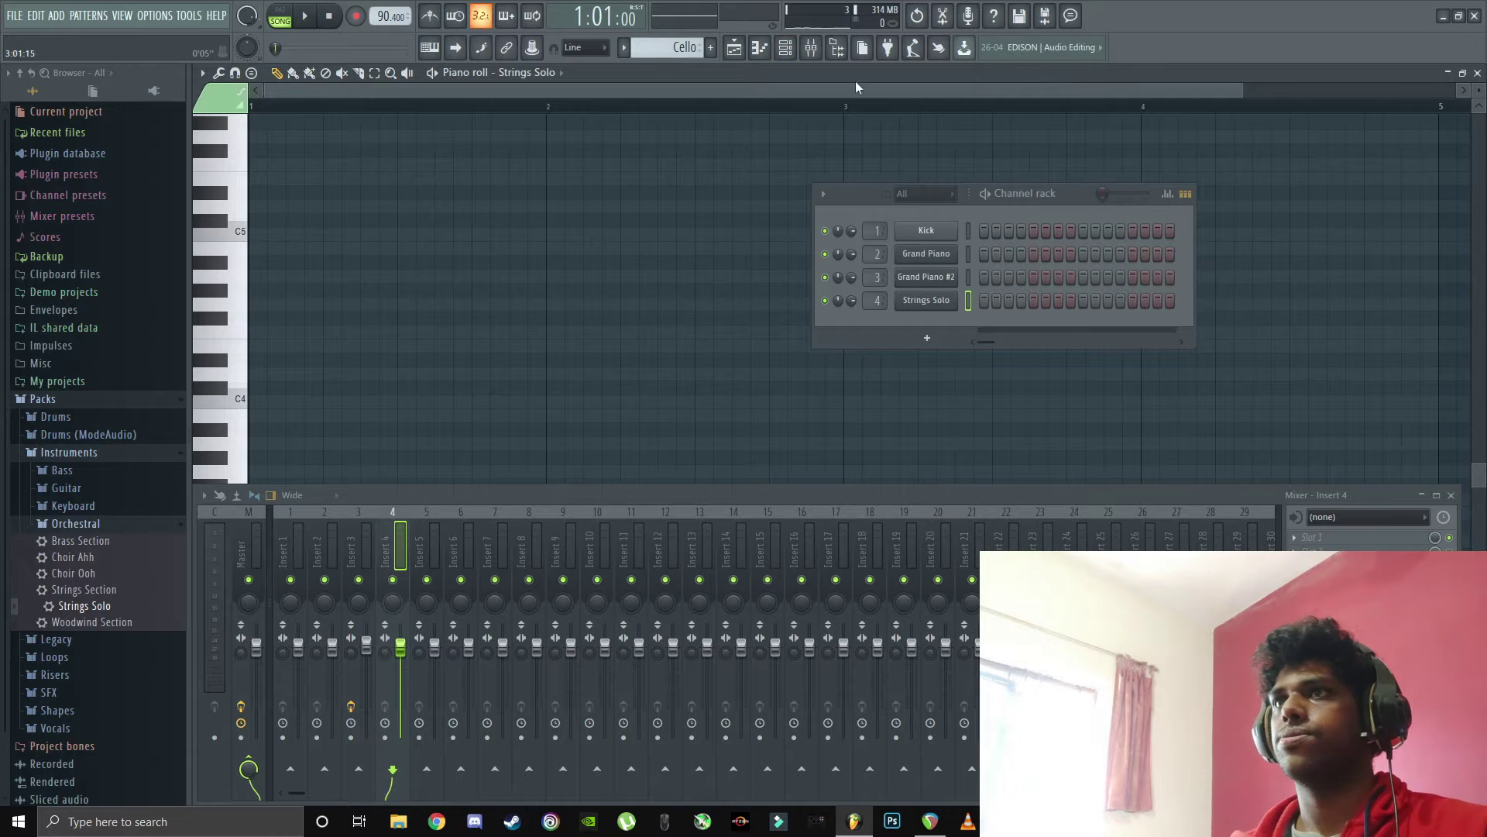
pyautogui.scroll(-3, 521, 358)
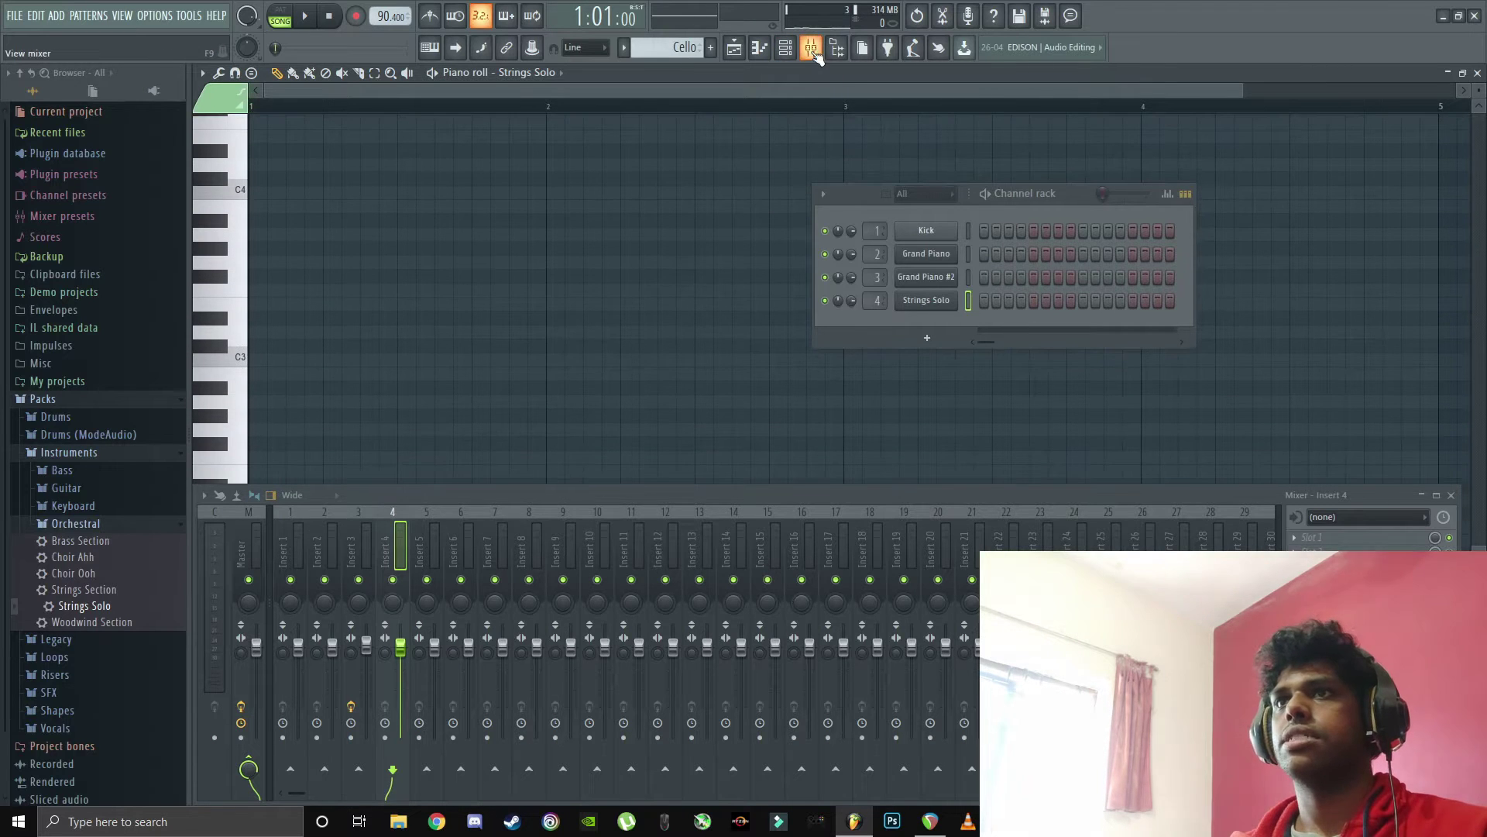
pyautogui.click(814, 51)
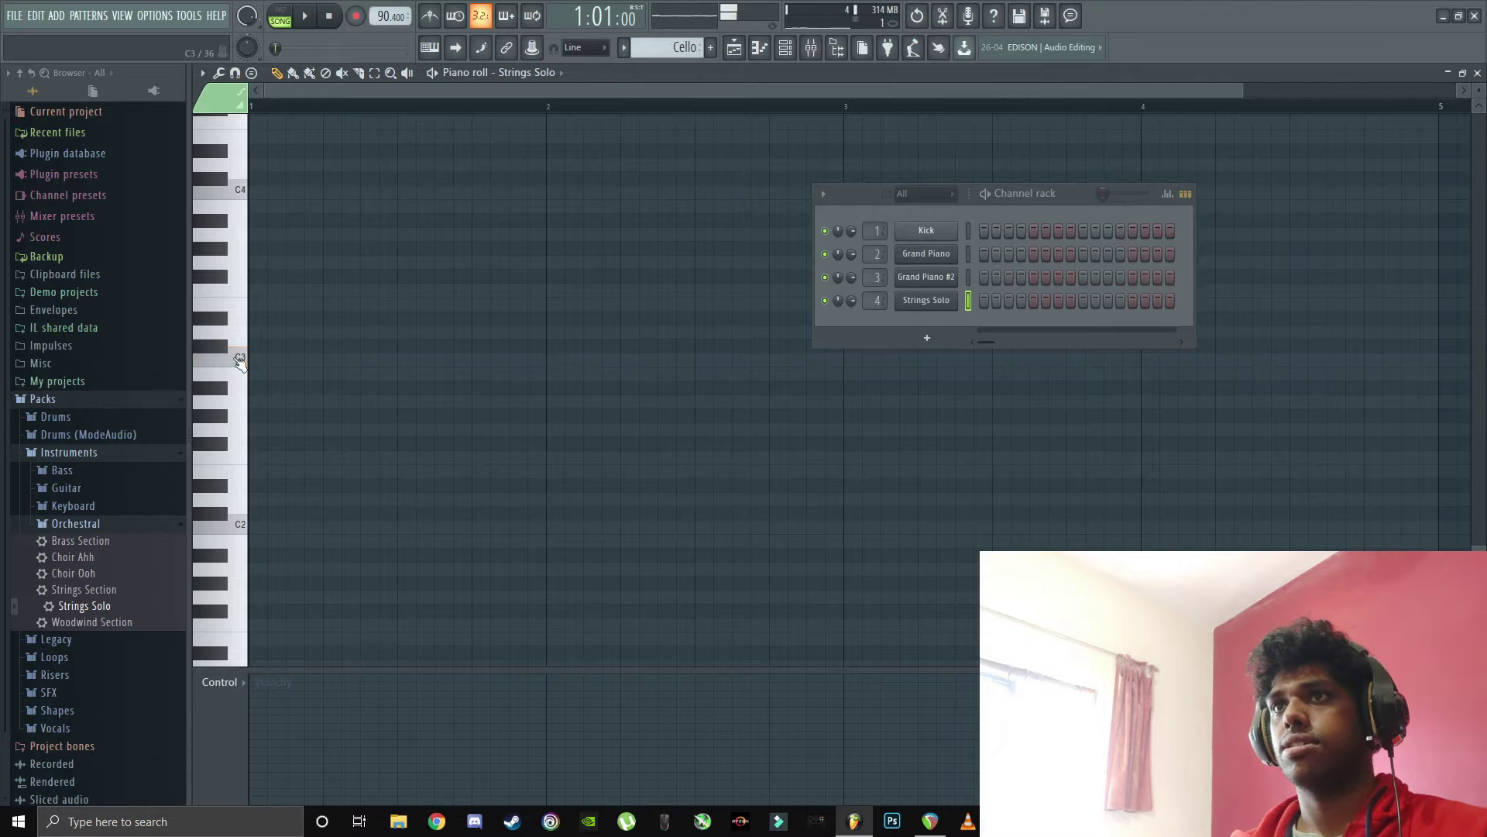
# - Audition low string keys and draw one-bar notes D#3, C#3, B2 and C#3 across bars 1 to 4
pyautogui.click(243, 537)
pyautogui.scroll(2, 246, 434)
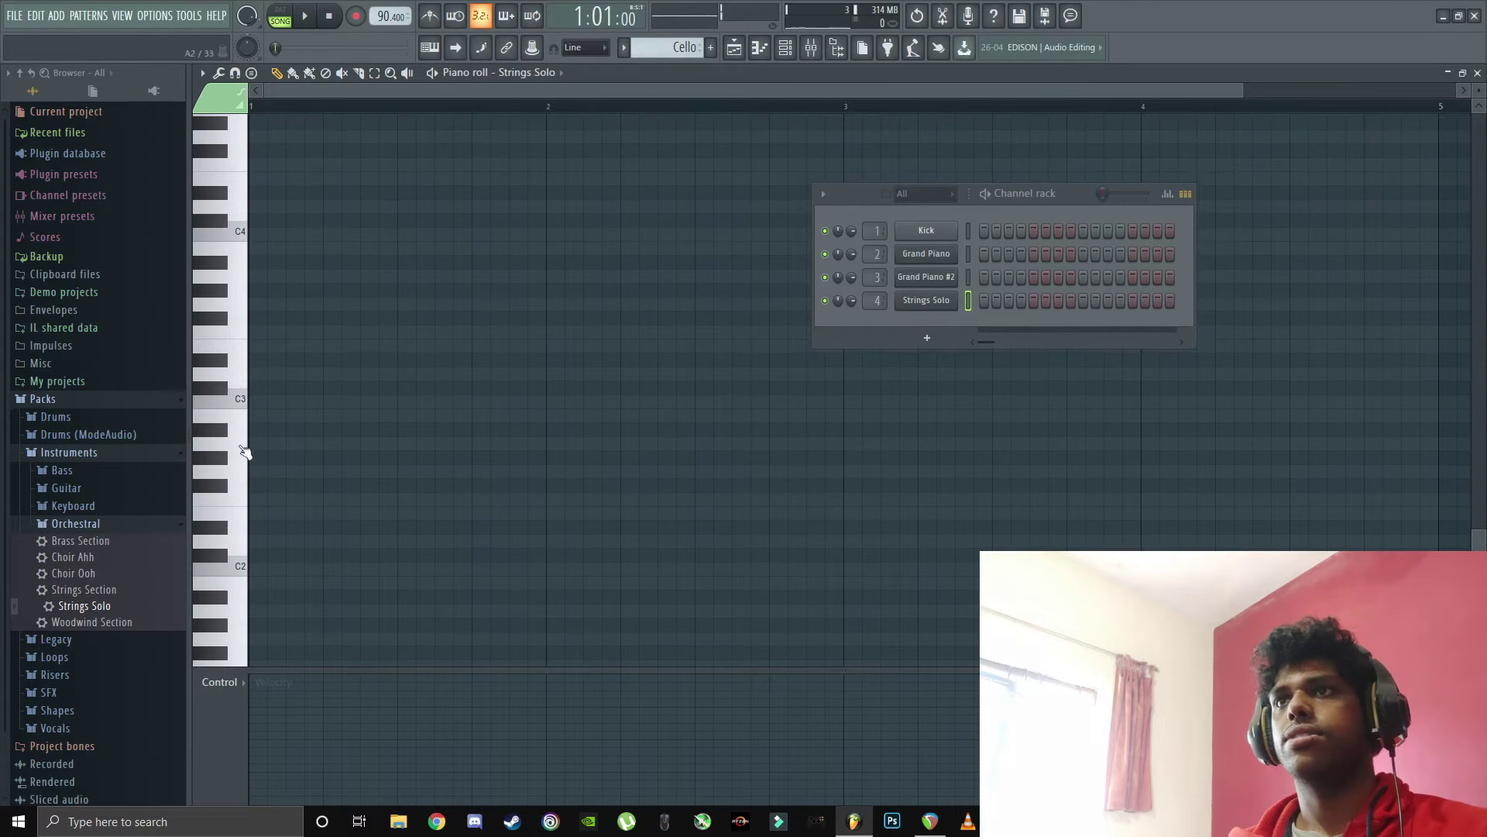
pyautogui.click(242, 405)
pyautogui.click(229, 364)
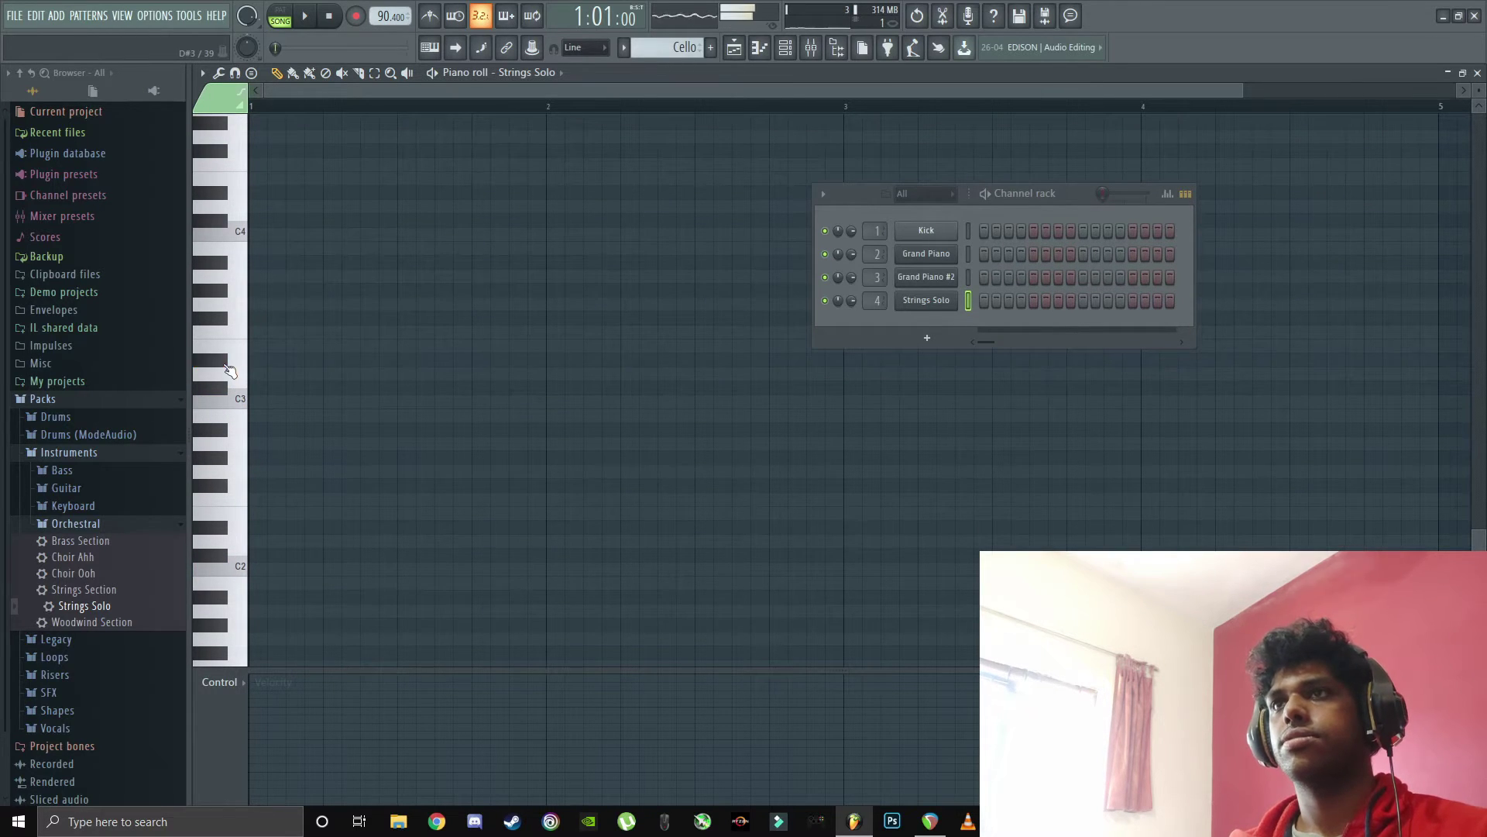
pyautogui.click(267, 388)
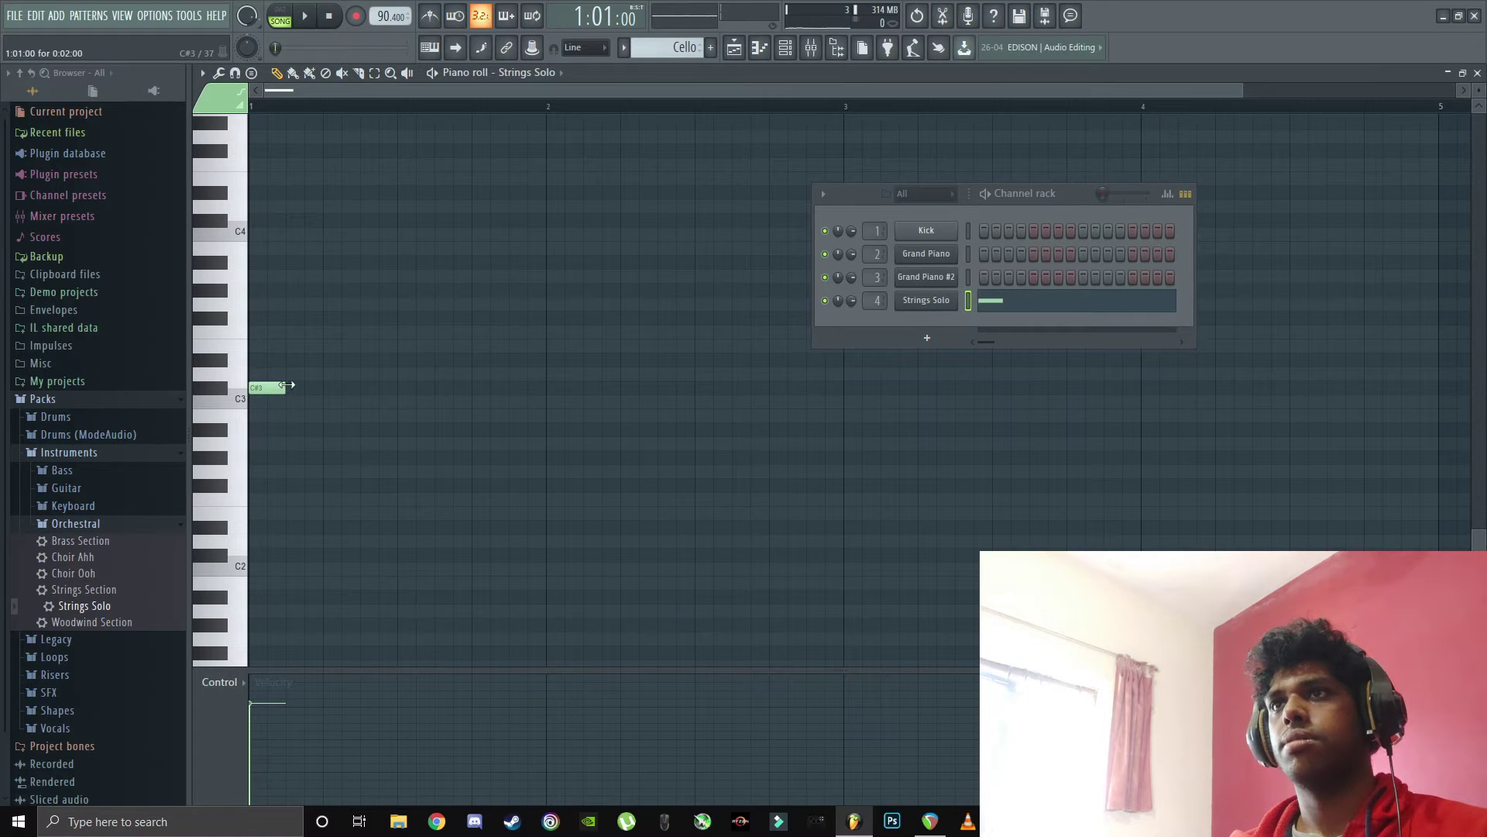
pyautogui.moveTo(280, 386); pyautogui.dragTo(546, 360)
pyautogui.click(558, 388)
pyautogui.moveTo(871, 392); pyautogui.dragTo(876, 418)
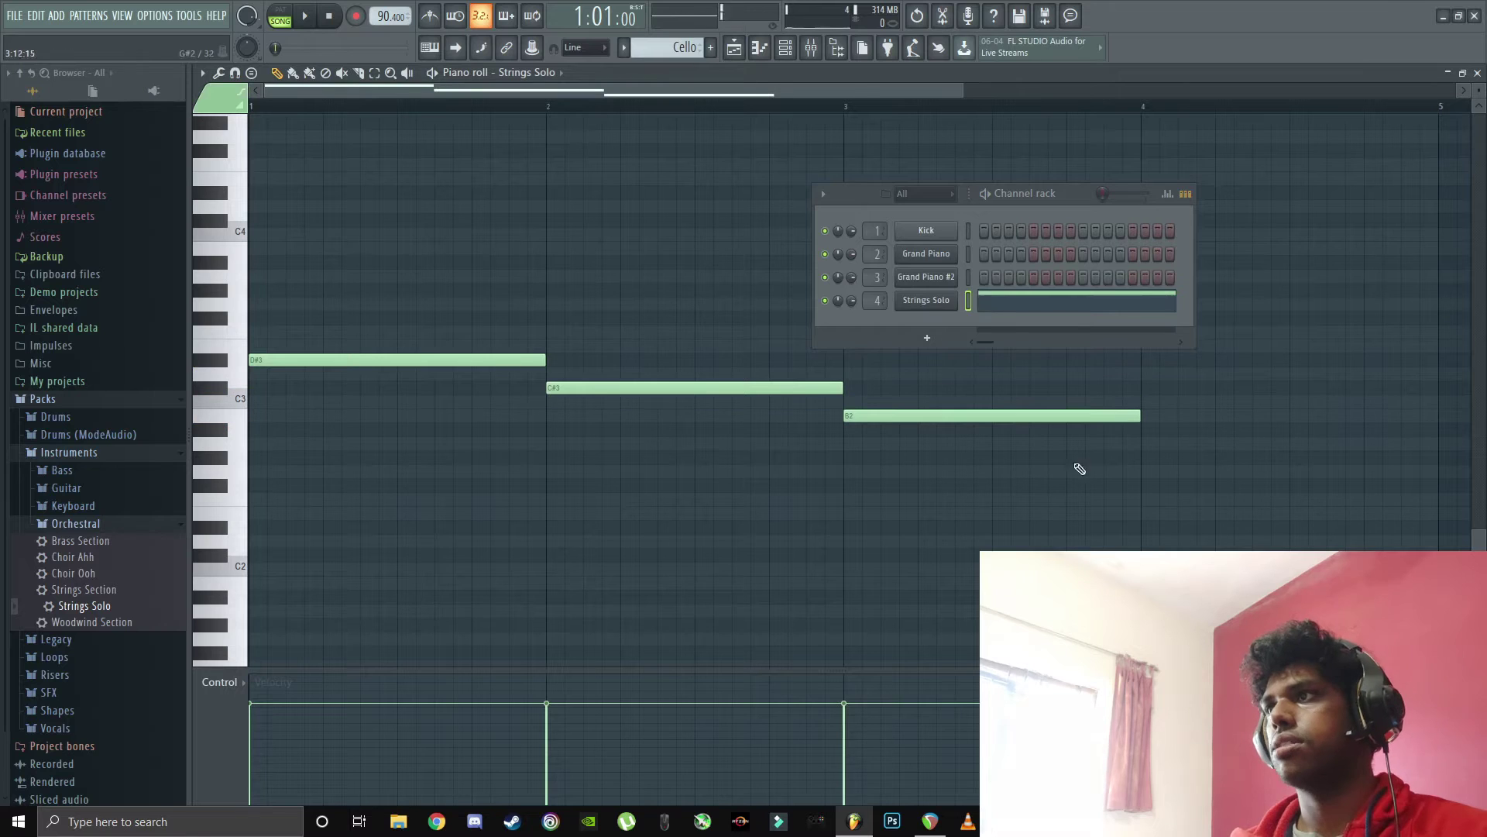
pyautogui.click(1161, 389)
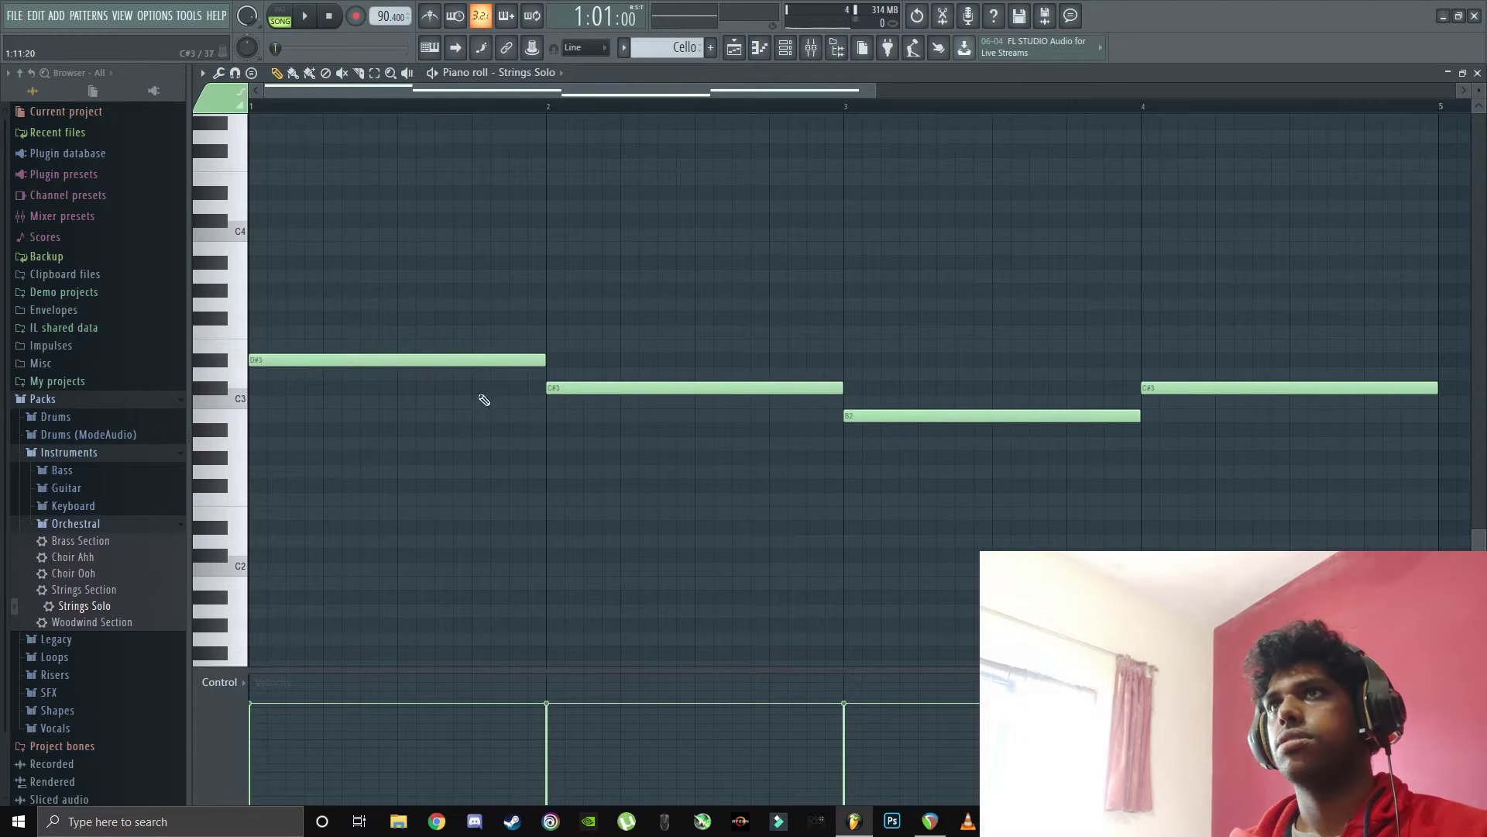
# - Switch playback from song to pattern mode and play the Cello notes
pyautogui.press('space')
pyautogui.press('space')
pyautogui.click(281, 15)
pyautogui.press('space')
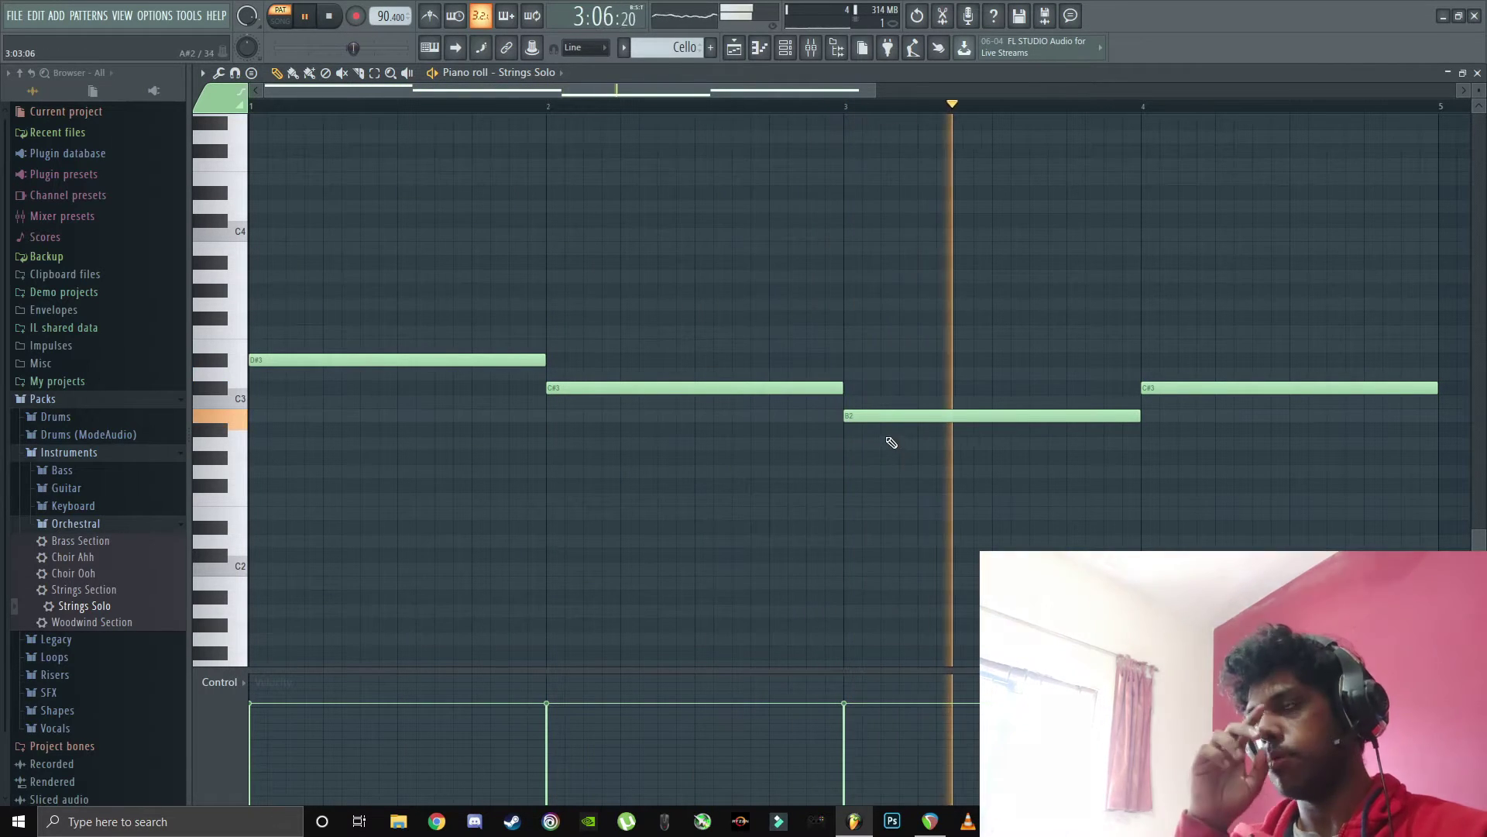
pyautogui.press('space')
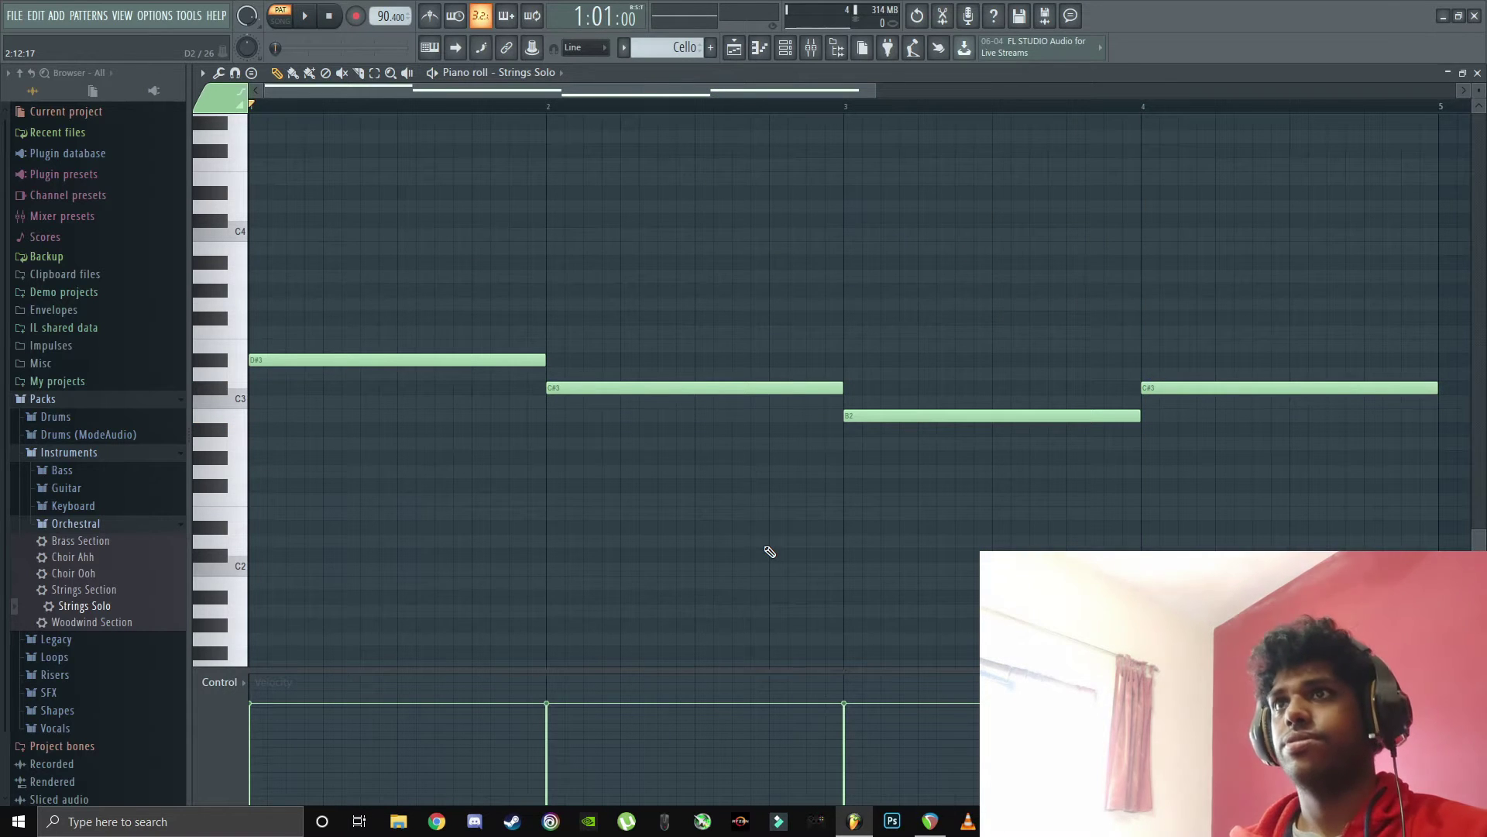
# - Add one-bar upper notes A#3, G#3, F#3 and G#3 in bars 1 to 4 and play the harmonized pattern
pyautogui.click(257, 262)
pyautogui.click(554, 290)
pyautogui.press('space')
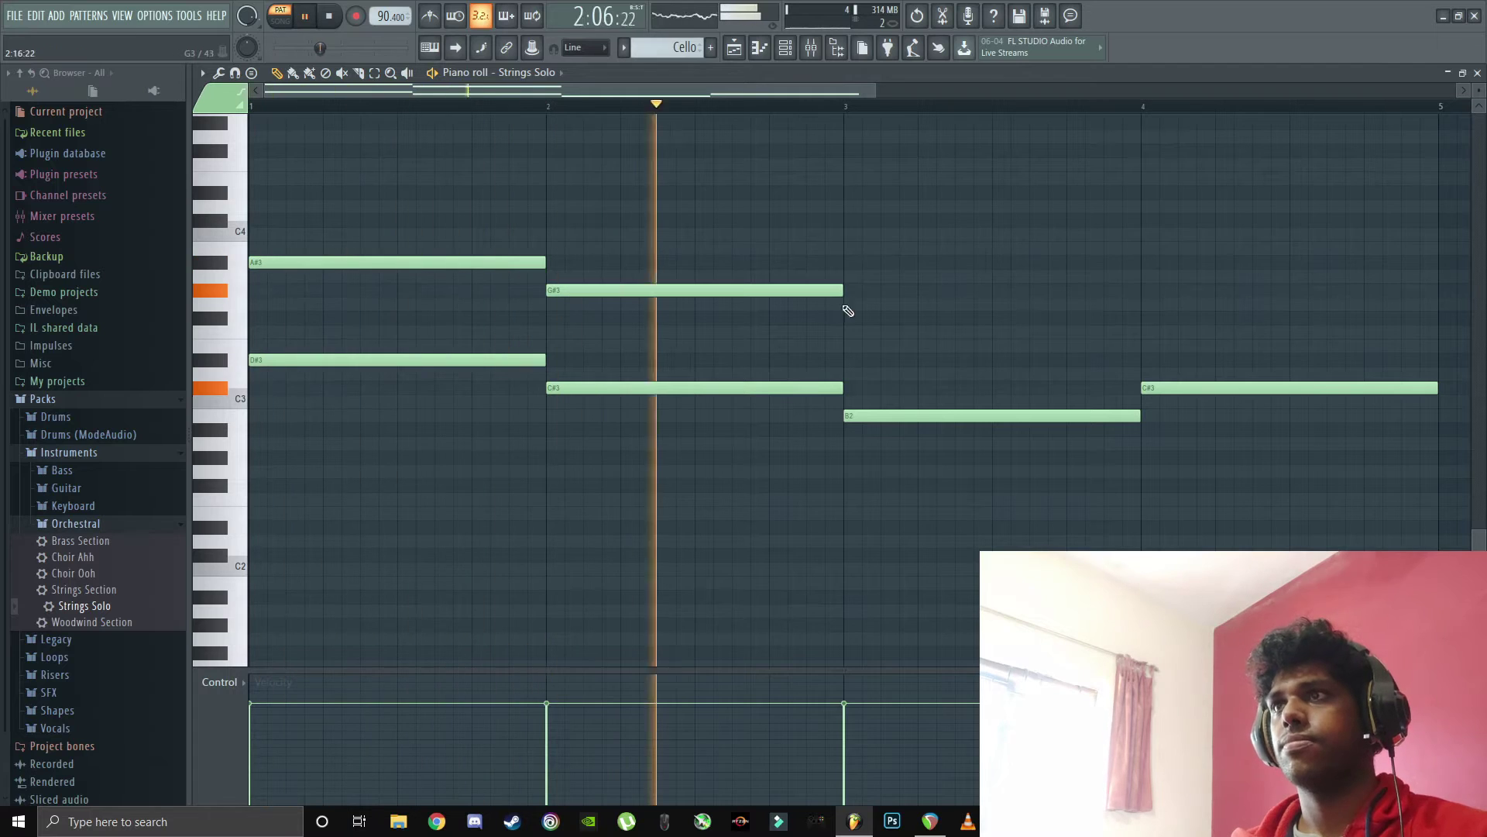
pyautogui.click(852, 318)
pyautogui.click(1150, 347)
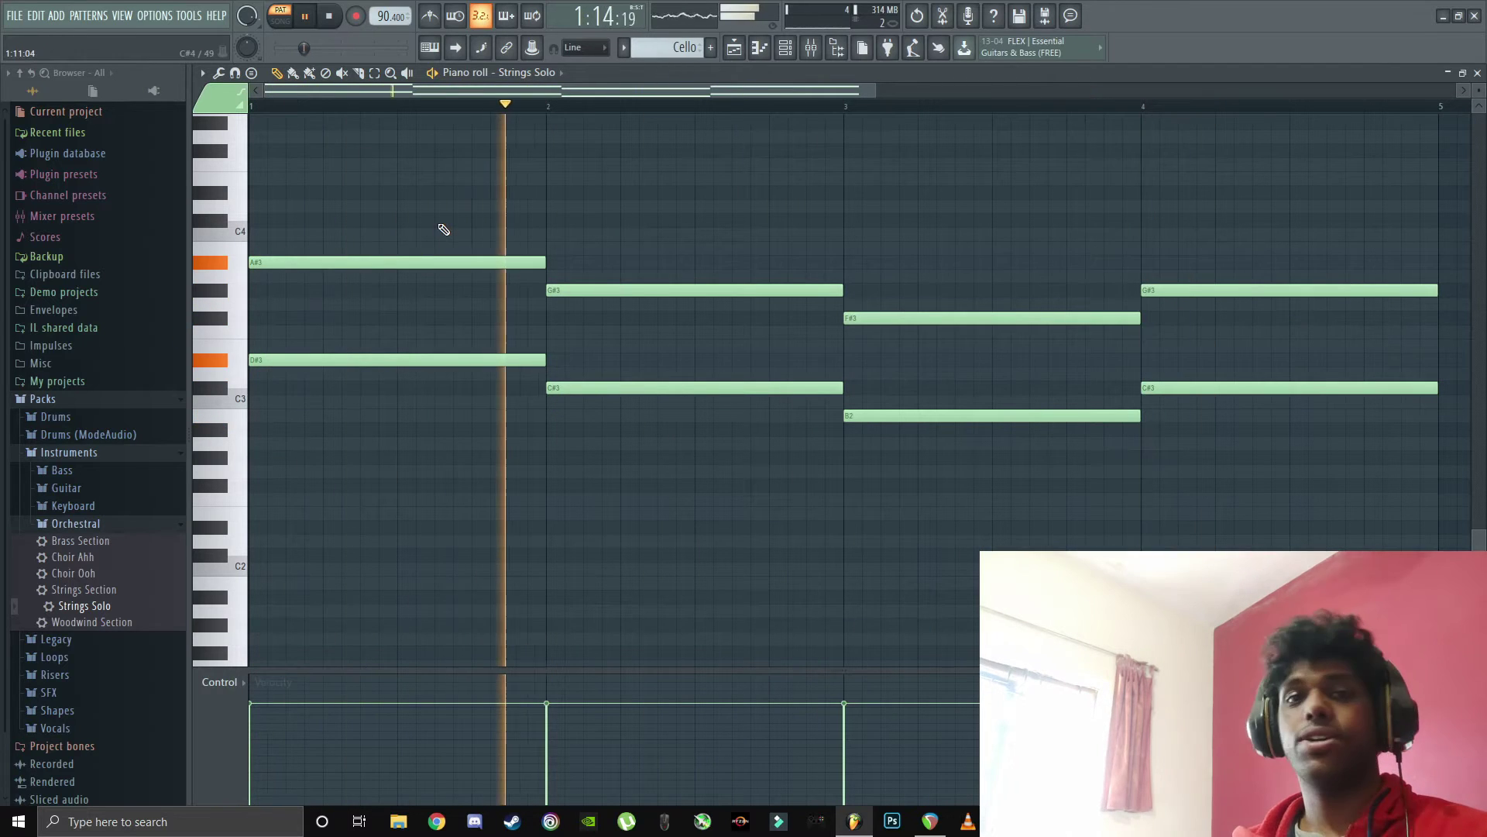
pyautogui.press('space')
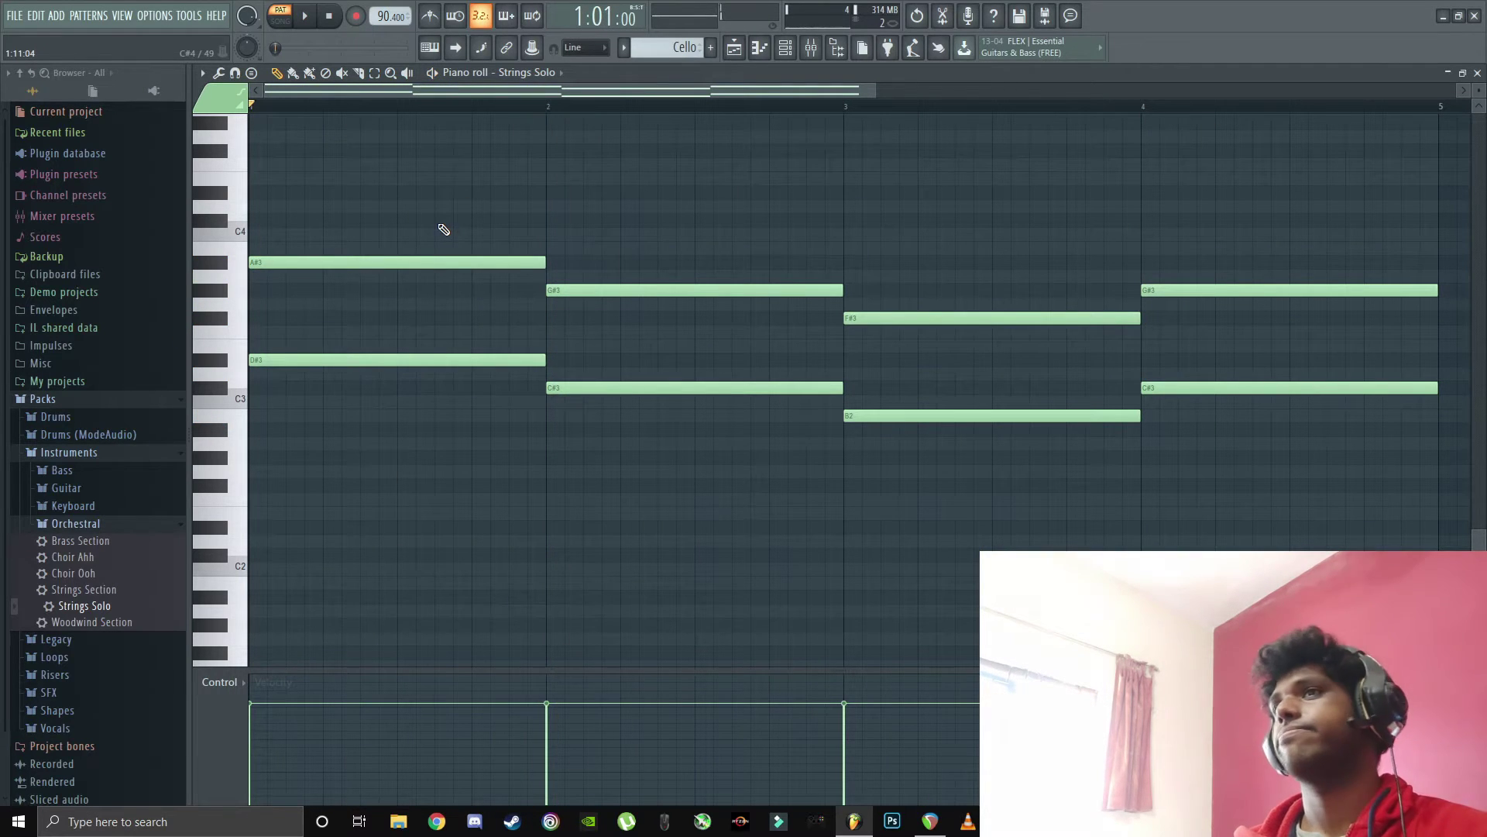
pyautogui.press('space')
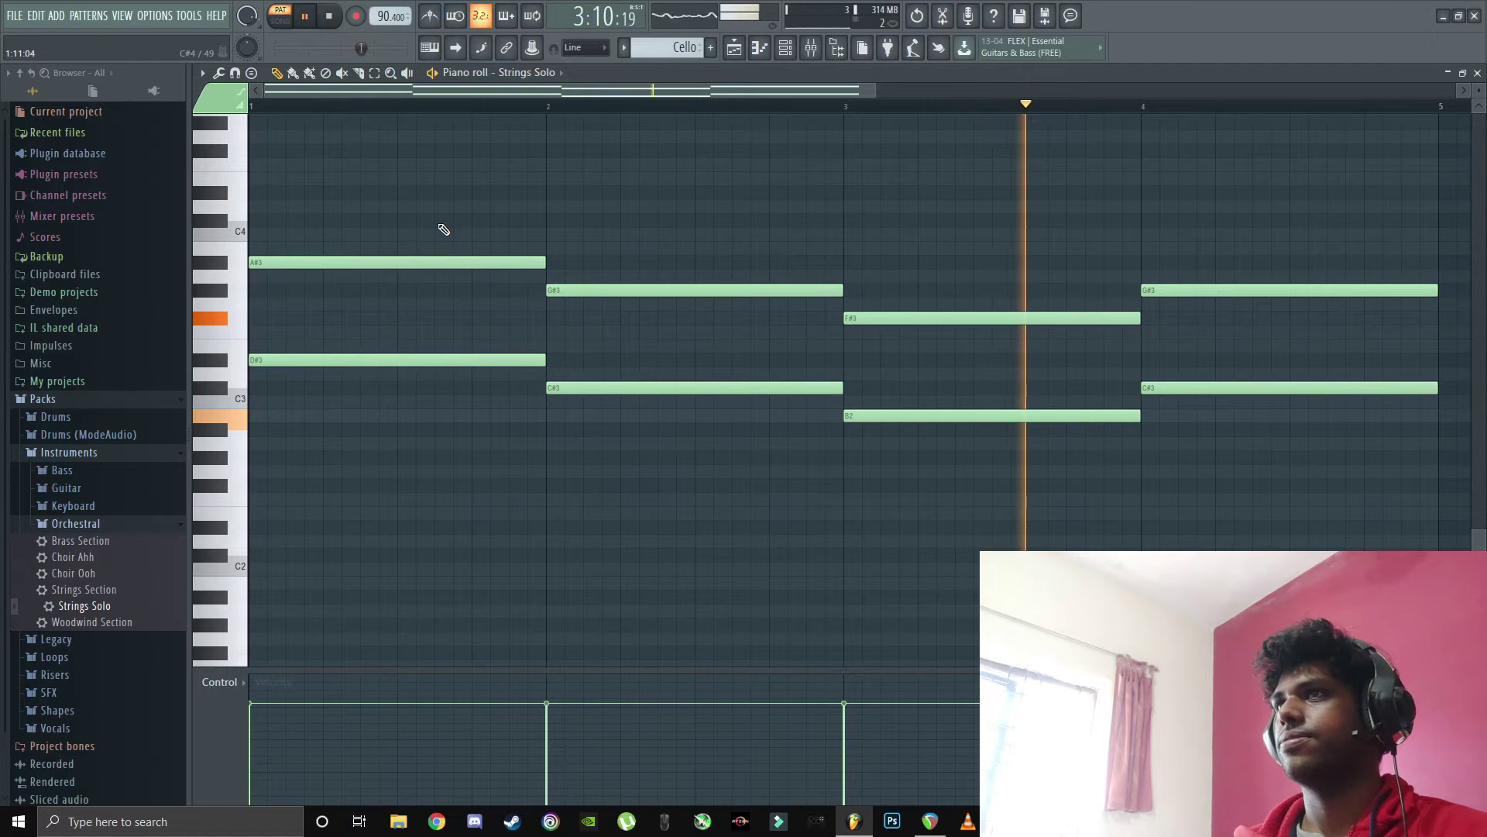
pyautogui.press('space')
# - Place five back-to-back Cello clips on playlist Track 3 from bar 5 to the end of the Piano clips
pyautogui.press('F5')
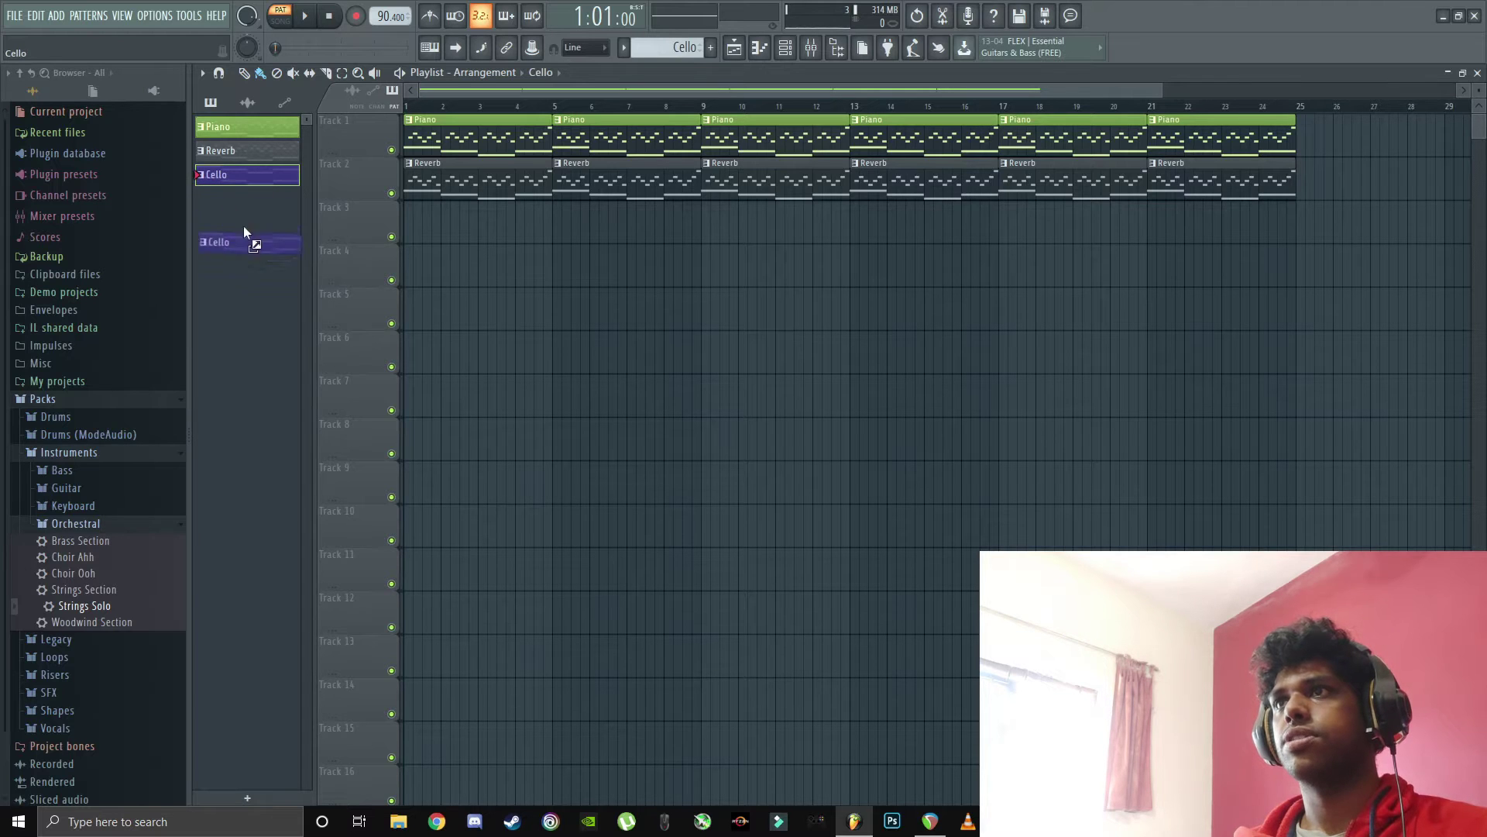
pyautogui.moveTo(243, 225); pyautogui.dragTo(552, 226)
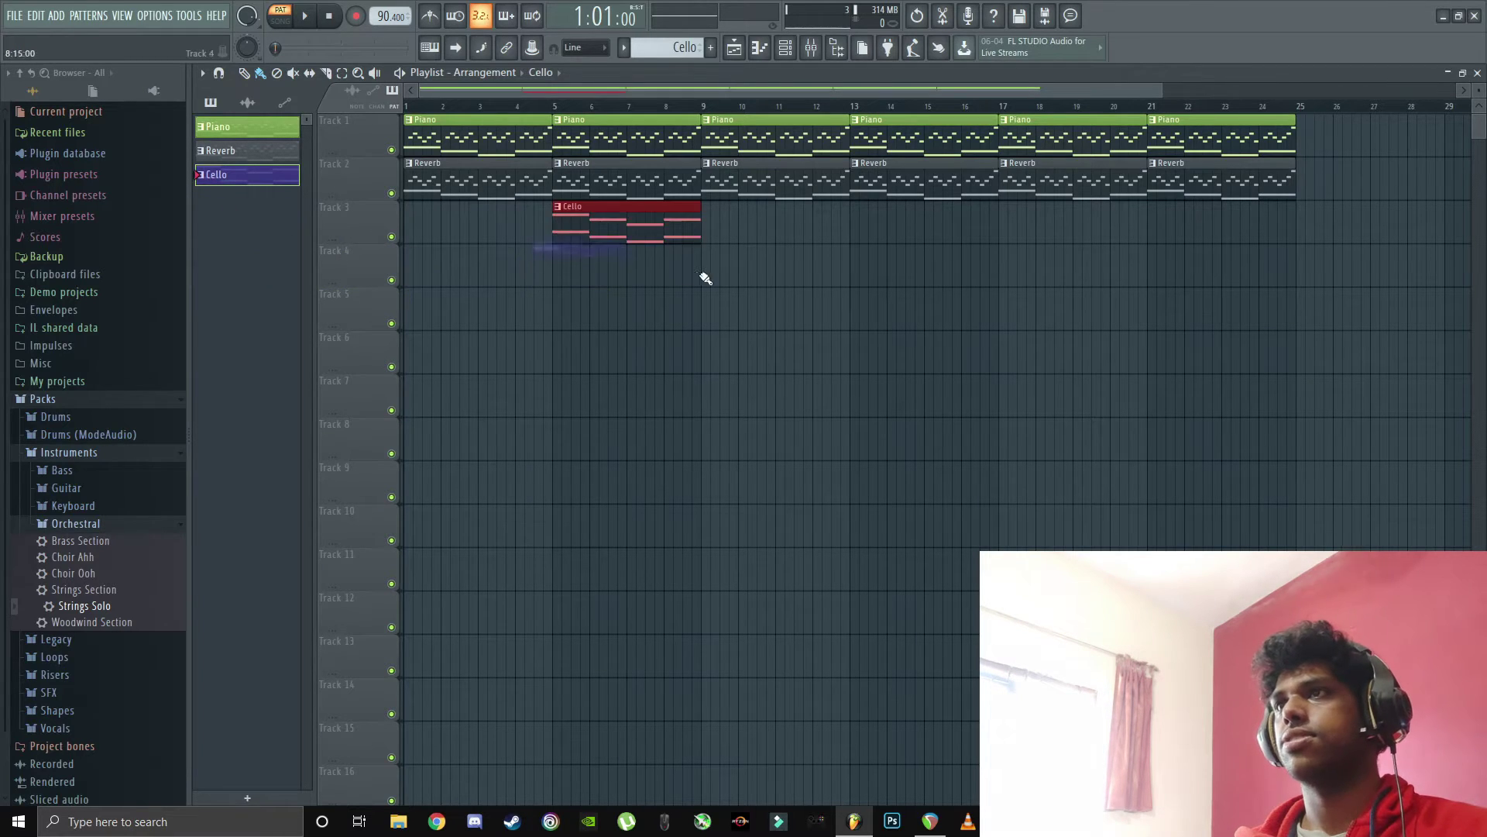
pyautogui.click(717, 225)
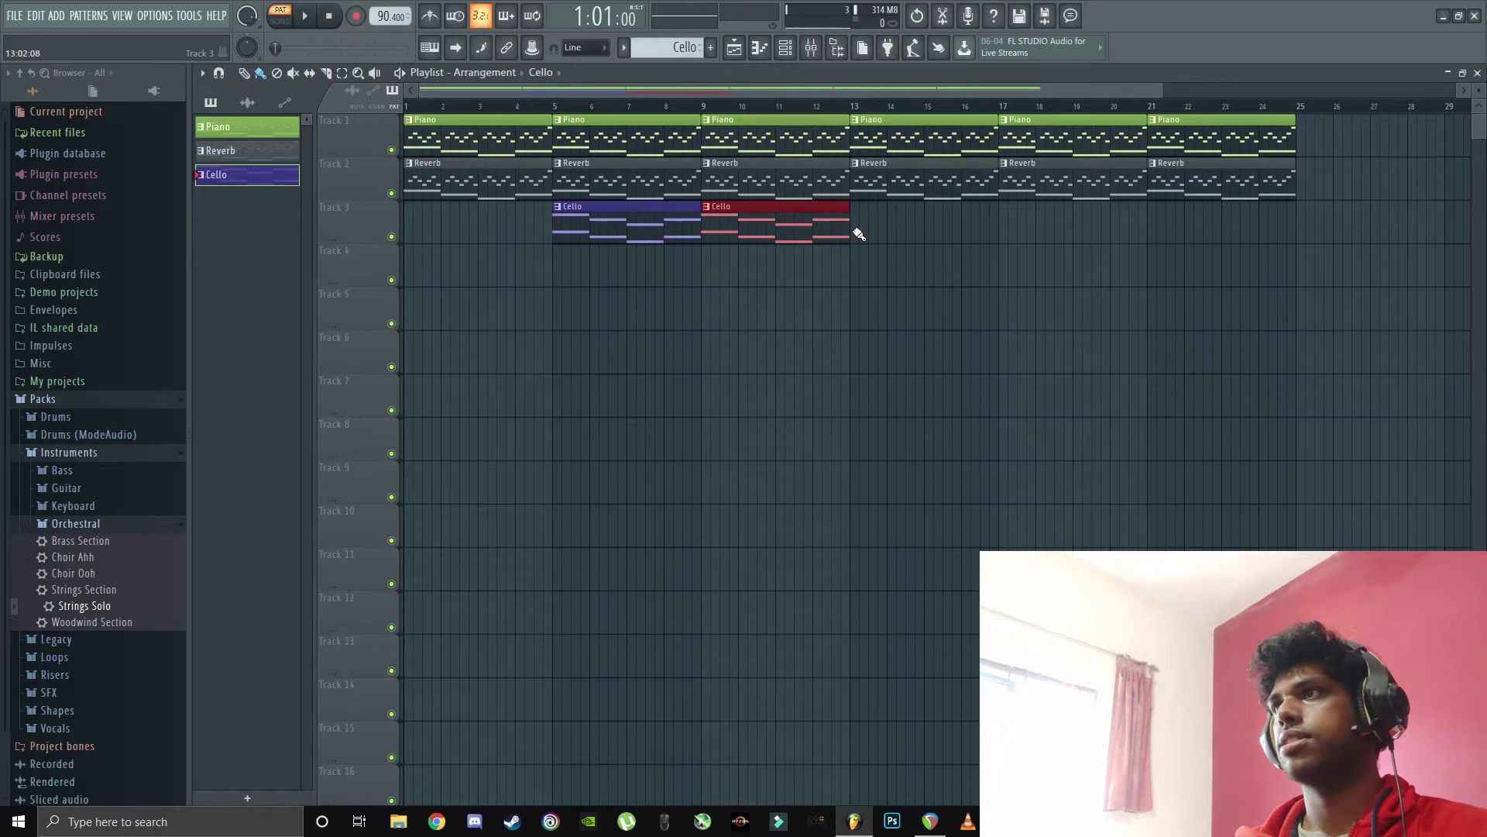
pyautogui.click(859, 234)
pyautogui.click(1009, 235)
pyautogui.click(1156, 241)
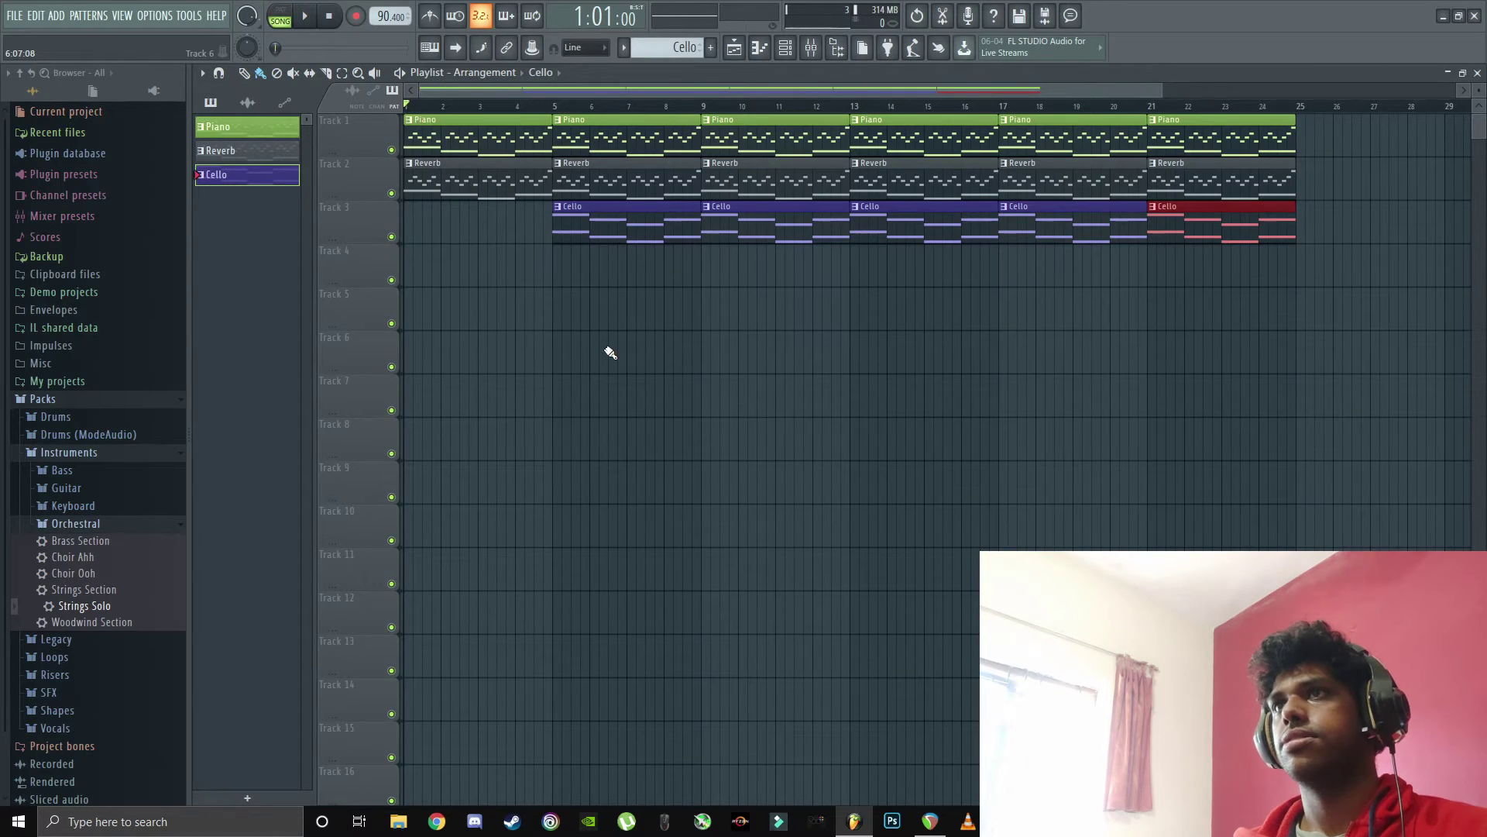
# - Play the arrangement from the start to hear the Cello clips with the Piano and Reverb
pyautogui.press('space')
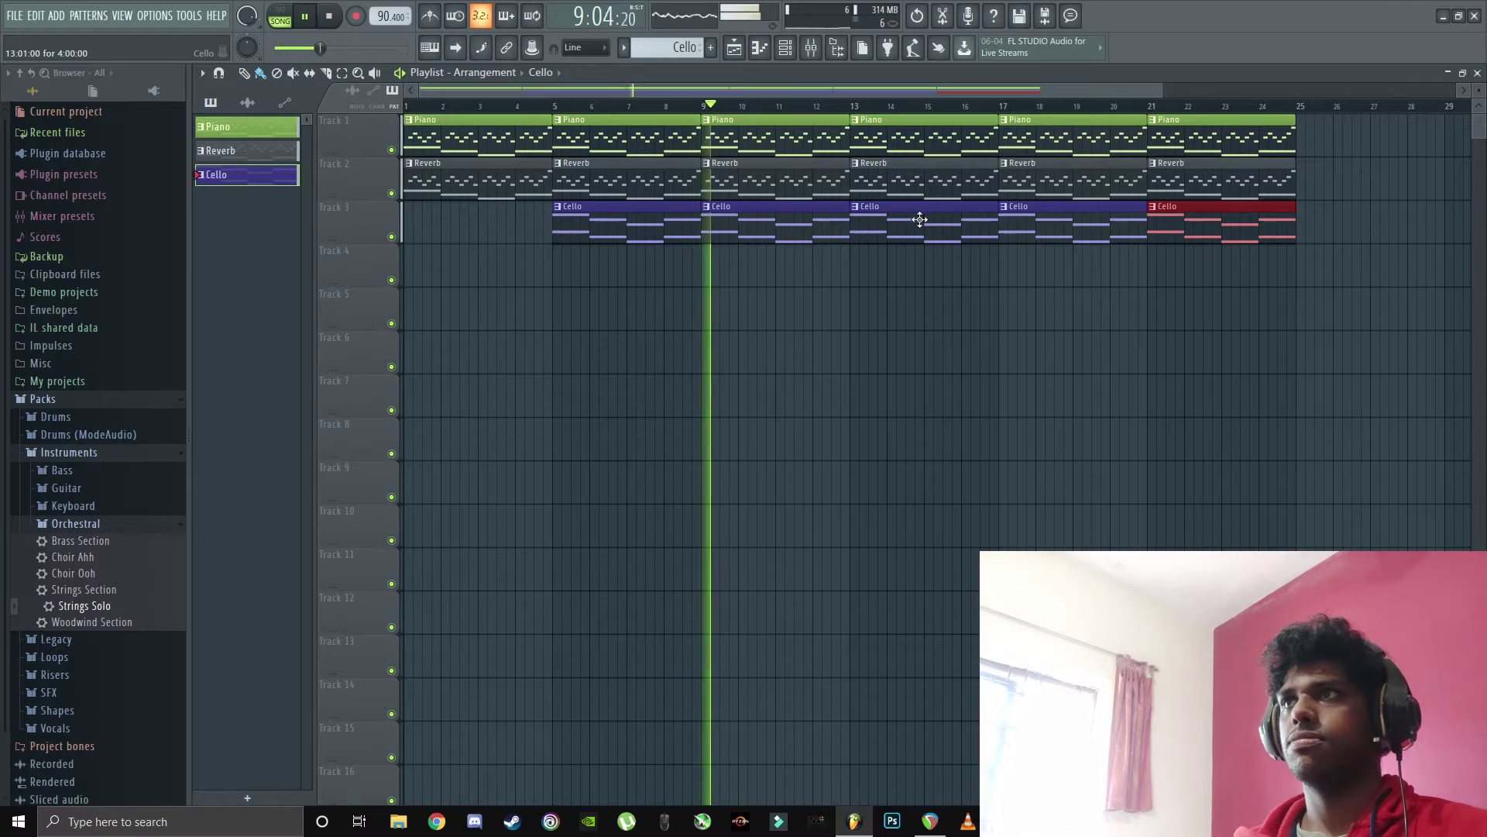
pyautogui.press('space')
# - Create a new pattern named Choir and give it a pinkish-red colour
pyautogui.click(710, 48)
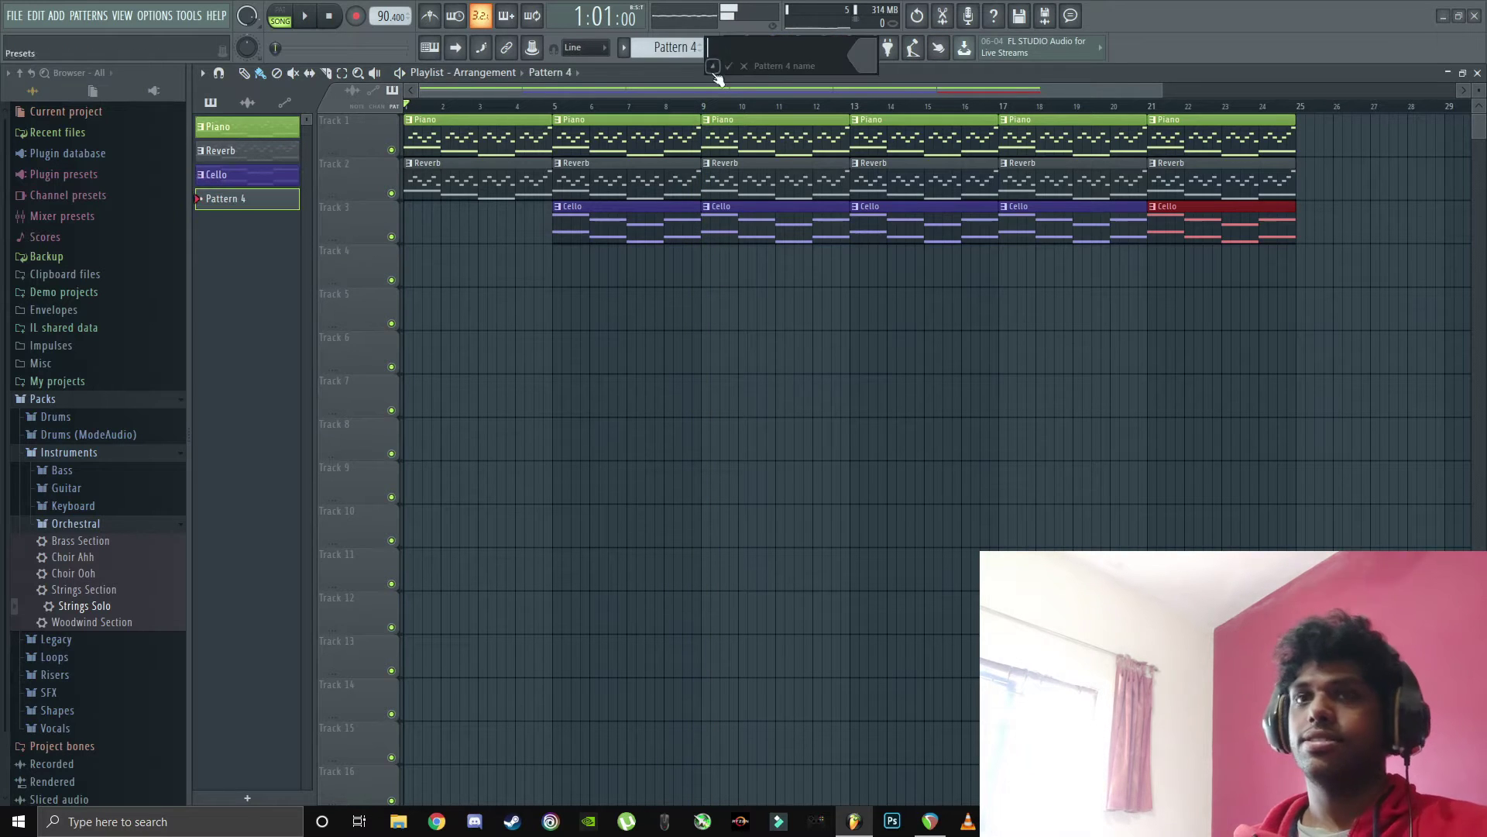
pyautogui.write('Choir')
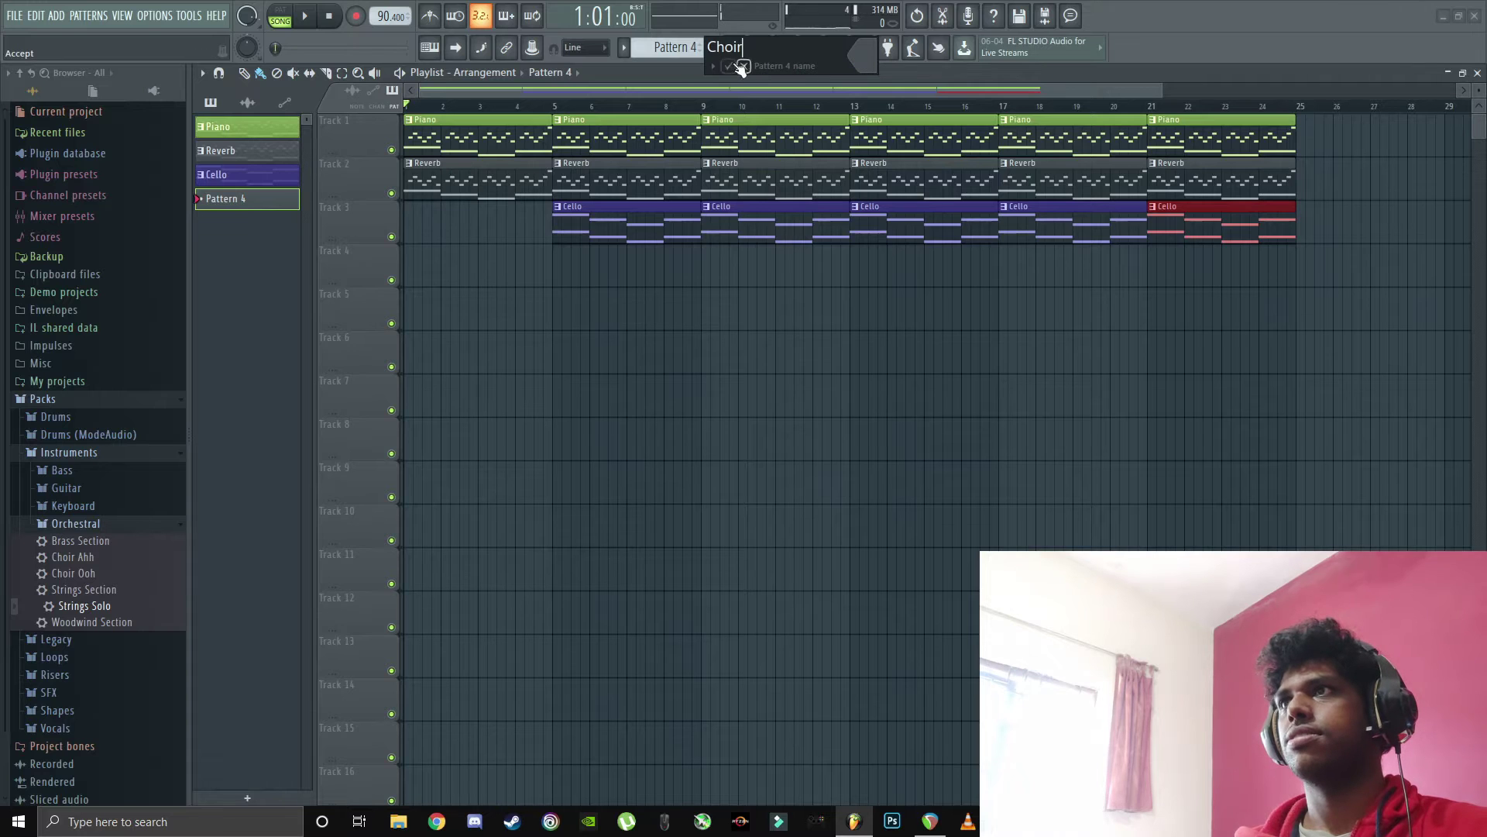
pyautogui.click(873, 54)
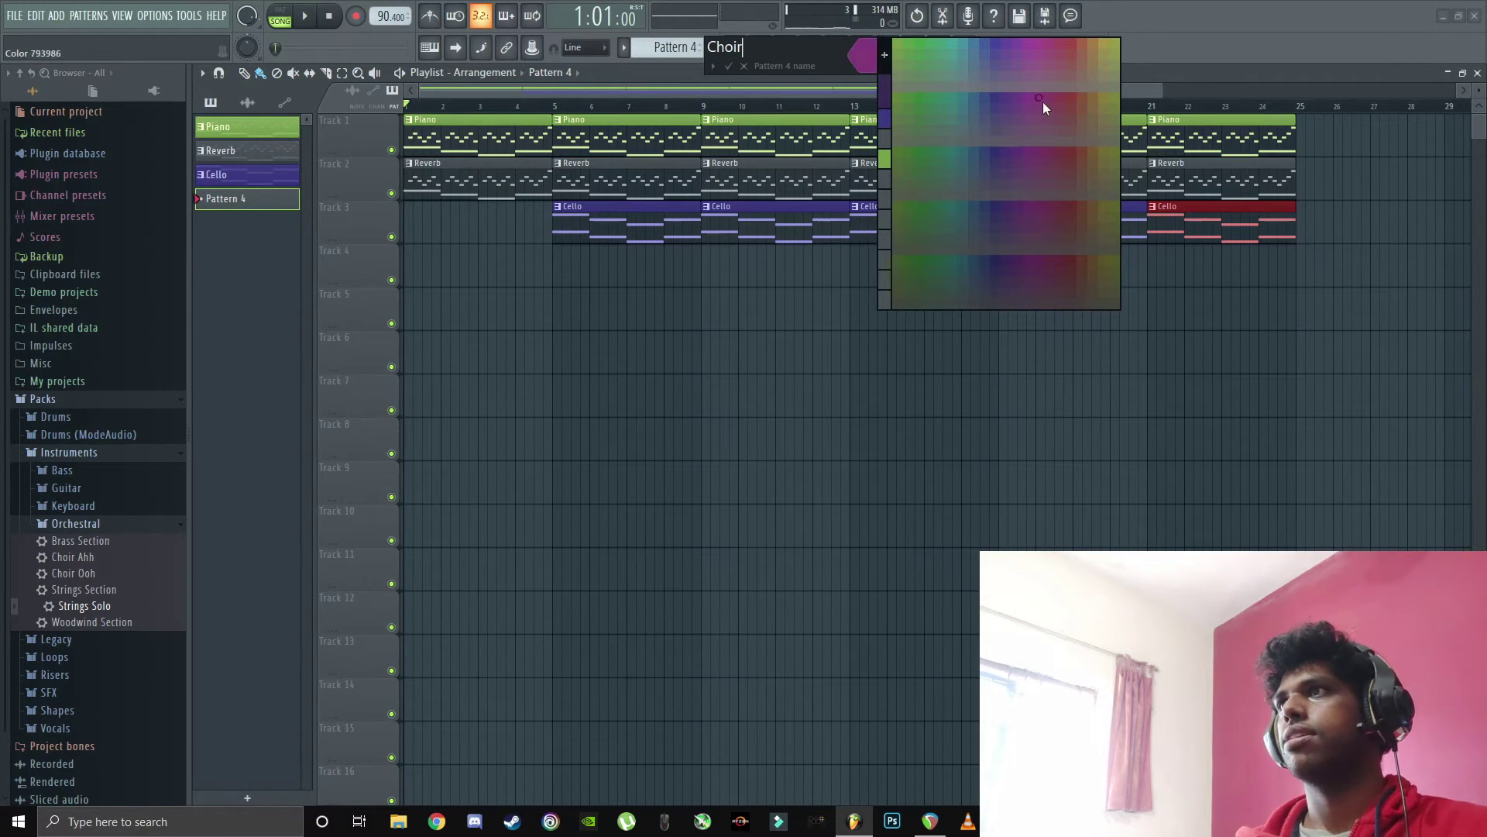
pyautogui.click(1063, 99)
pyautogui.click(736, 71)
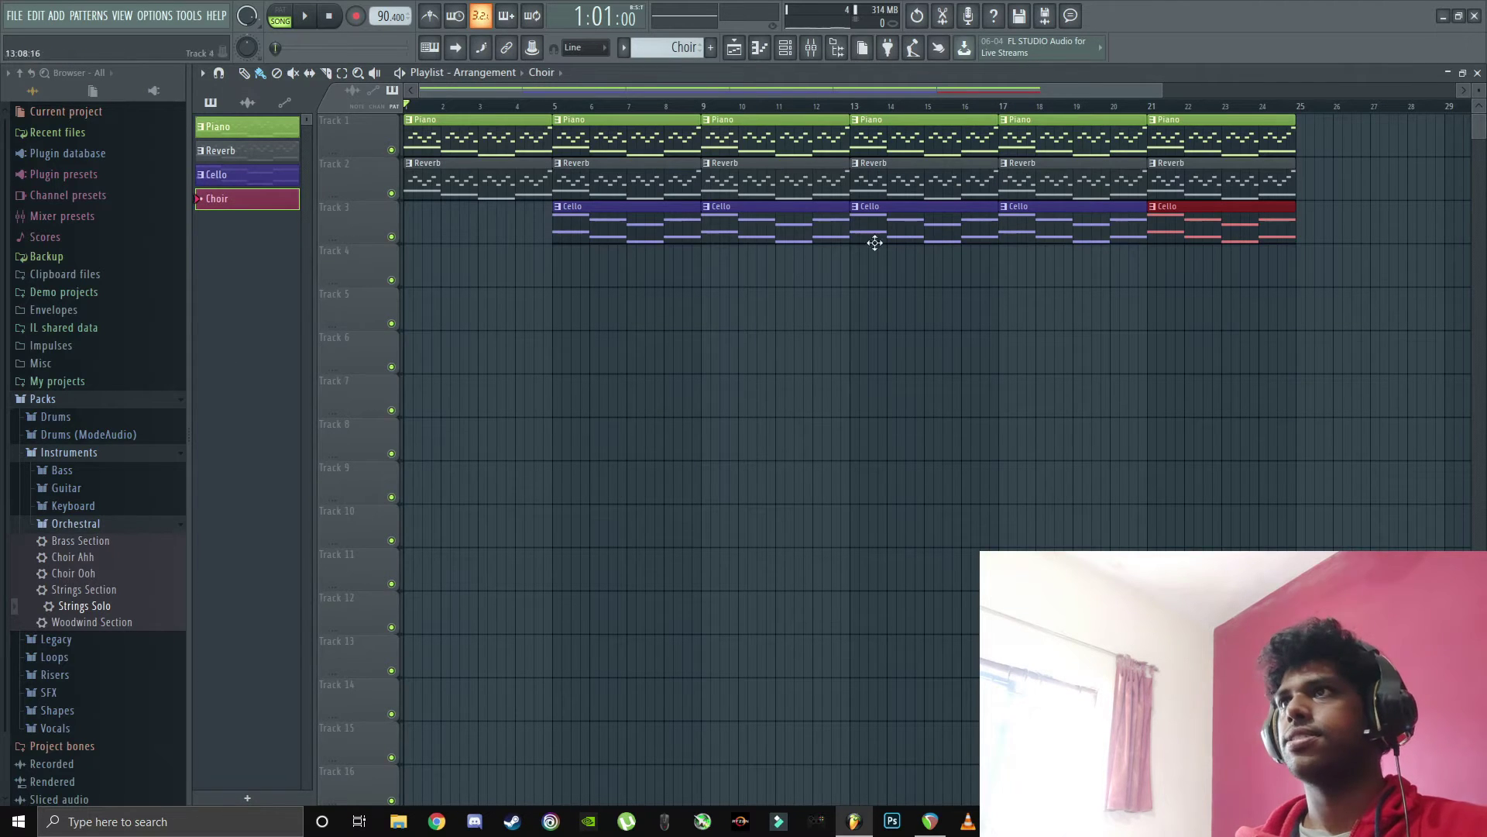
# - Add the Choir Ahh instrument as a new channel below Strings Solo and close its plugin window
pyautogui.click(787, 49)
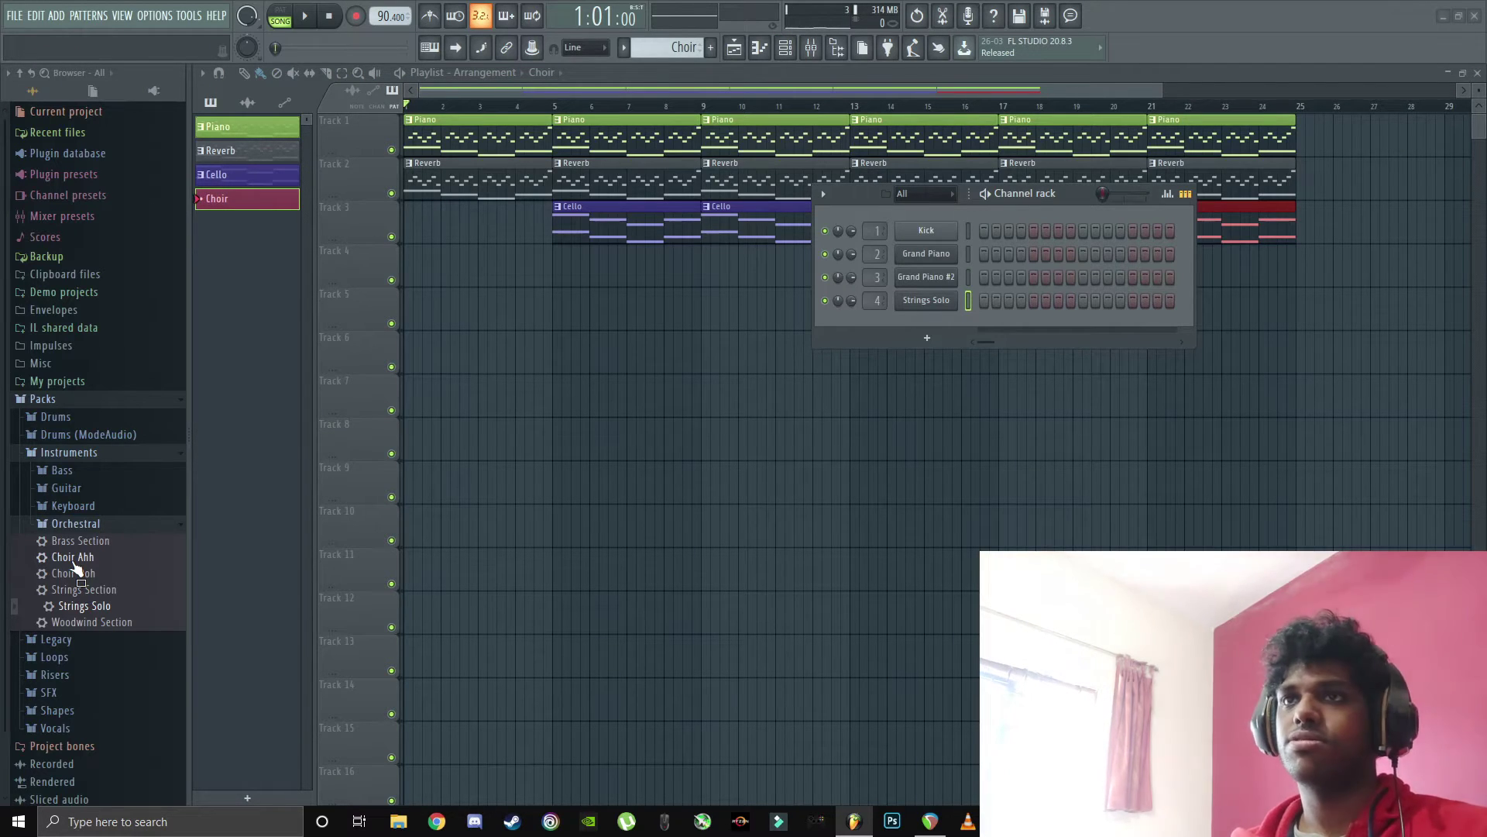
pyautogui.moveTo(76, 568); pyautogui.dragTo(925, 319)
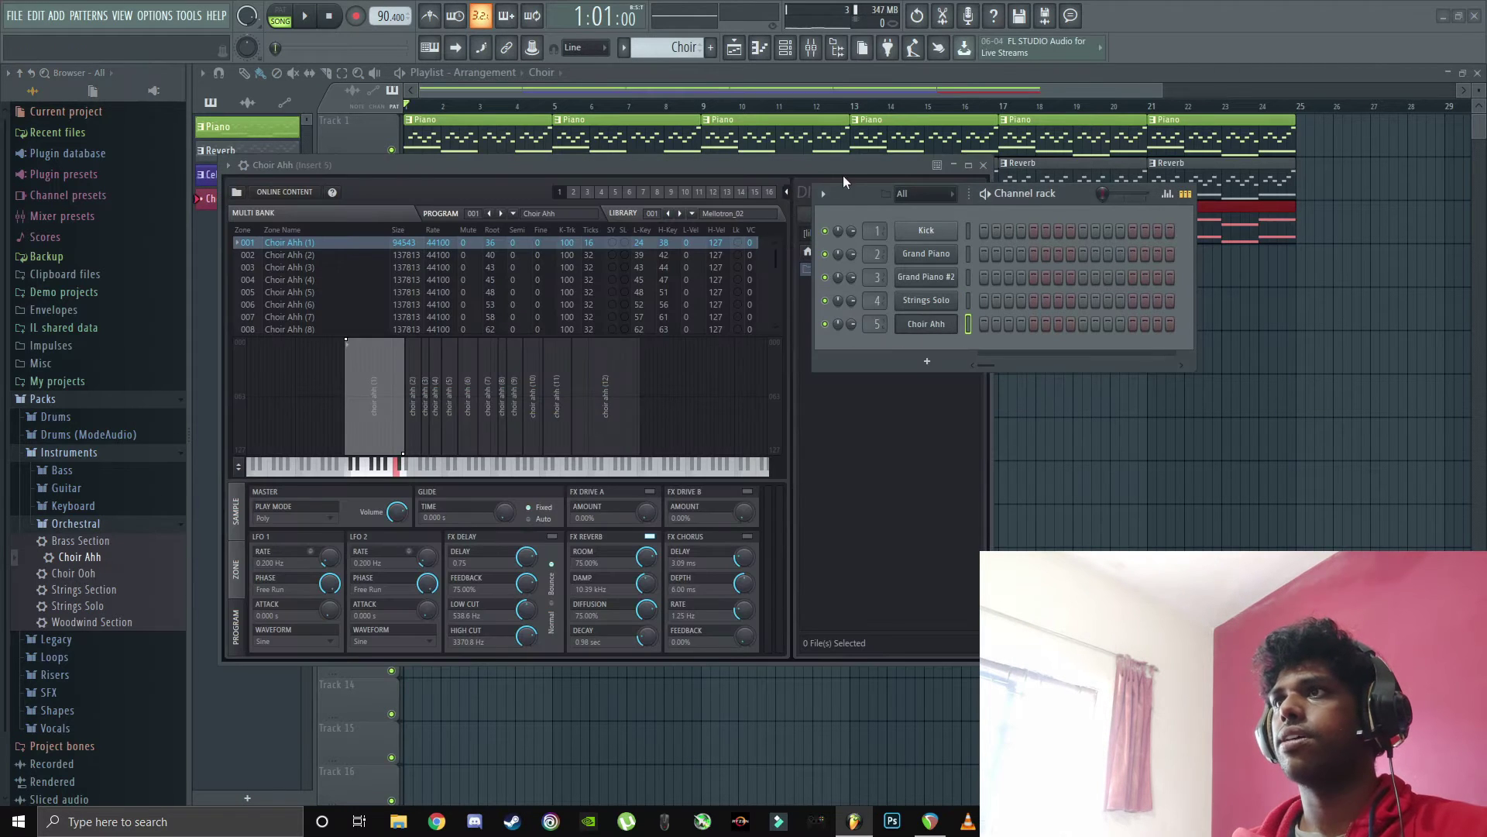
pyautogui.click(984, 165)
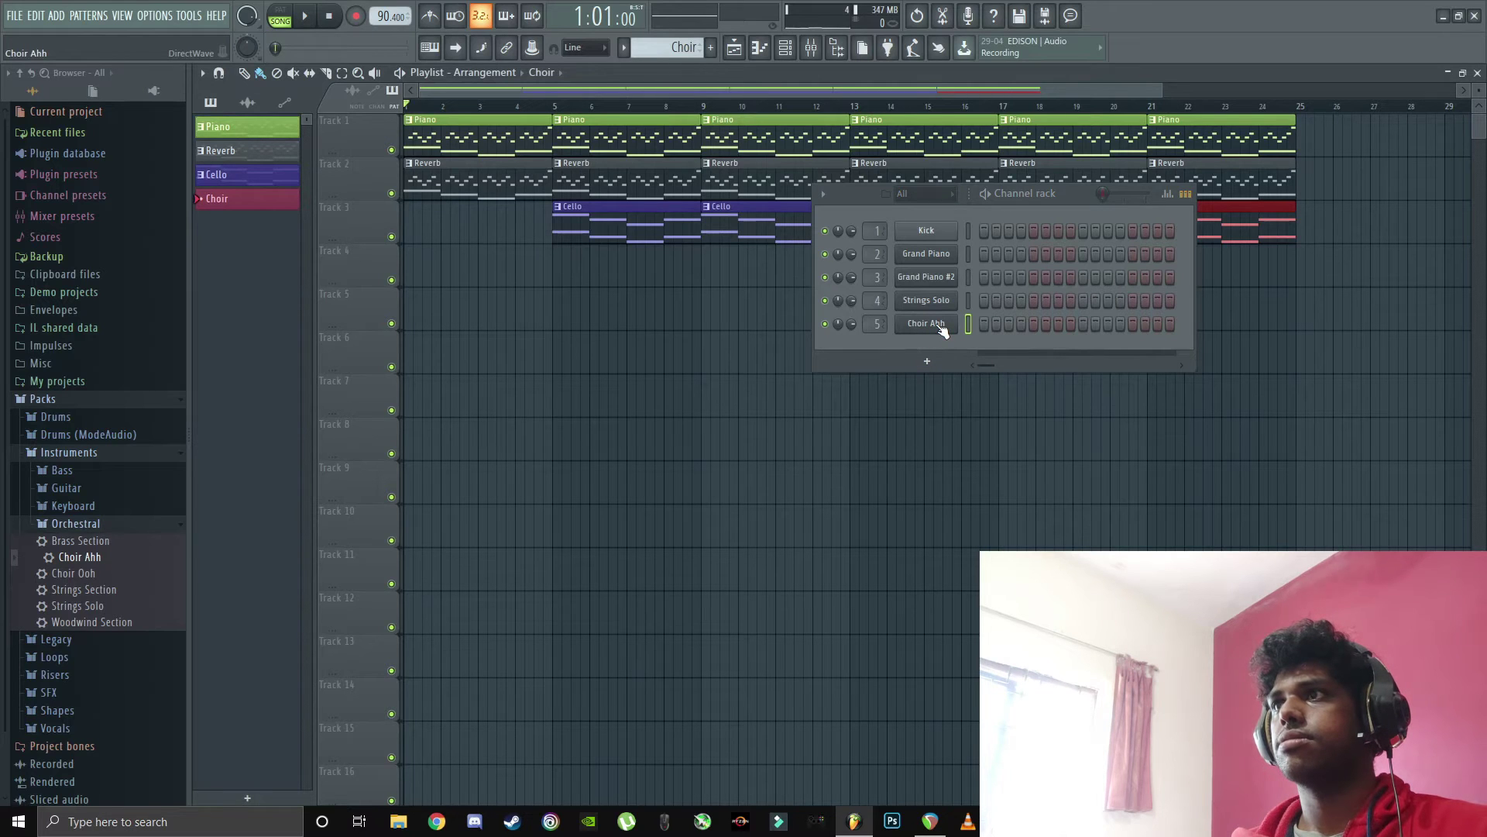
# - In the Choir Ahh piano roll, draw one-bar notes D#4, C#4, B3 and C#4 across bars 1 to 4
pyautogui.rightClick(942, 325)
pyautogui.click(982, 326)
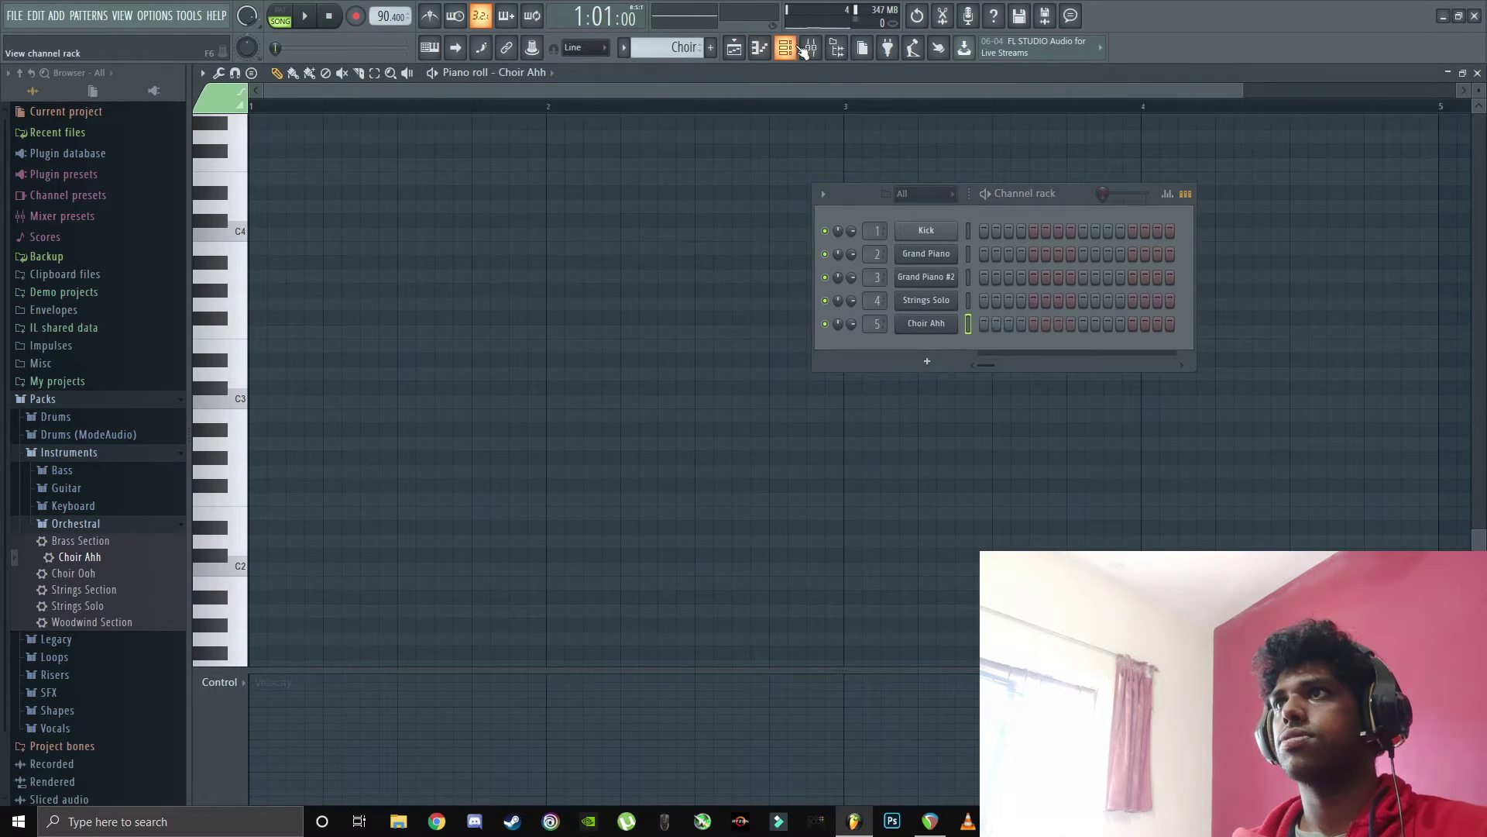
pyautogui.click(794, 50)
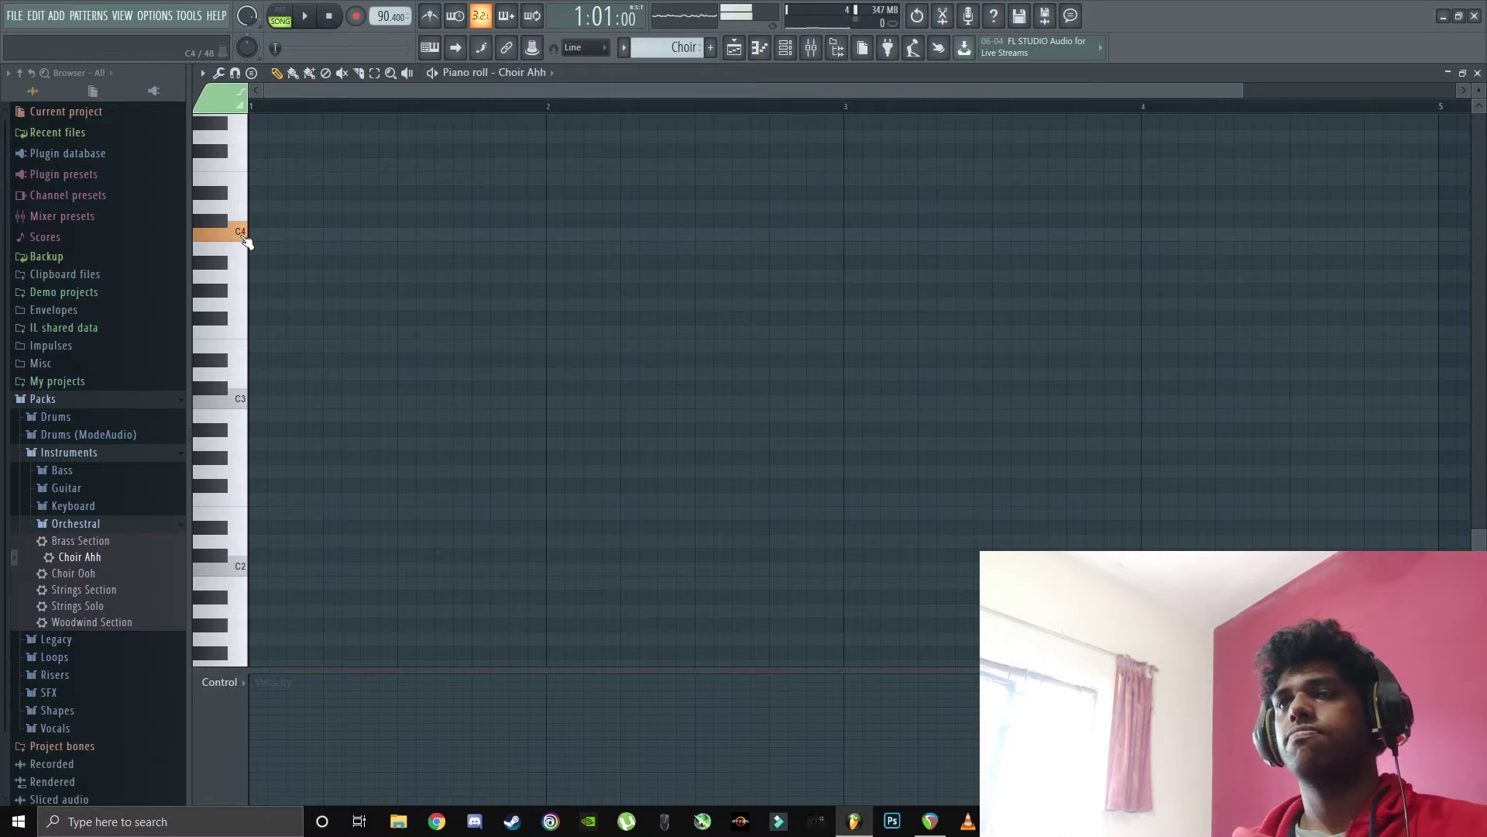
pyautogui.scroll(5, 245, 241)
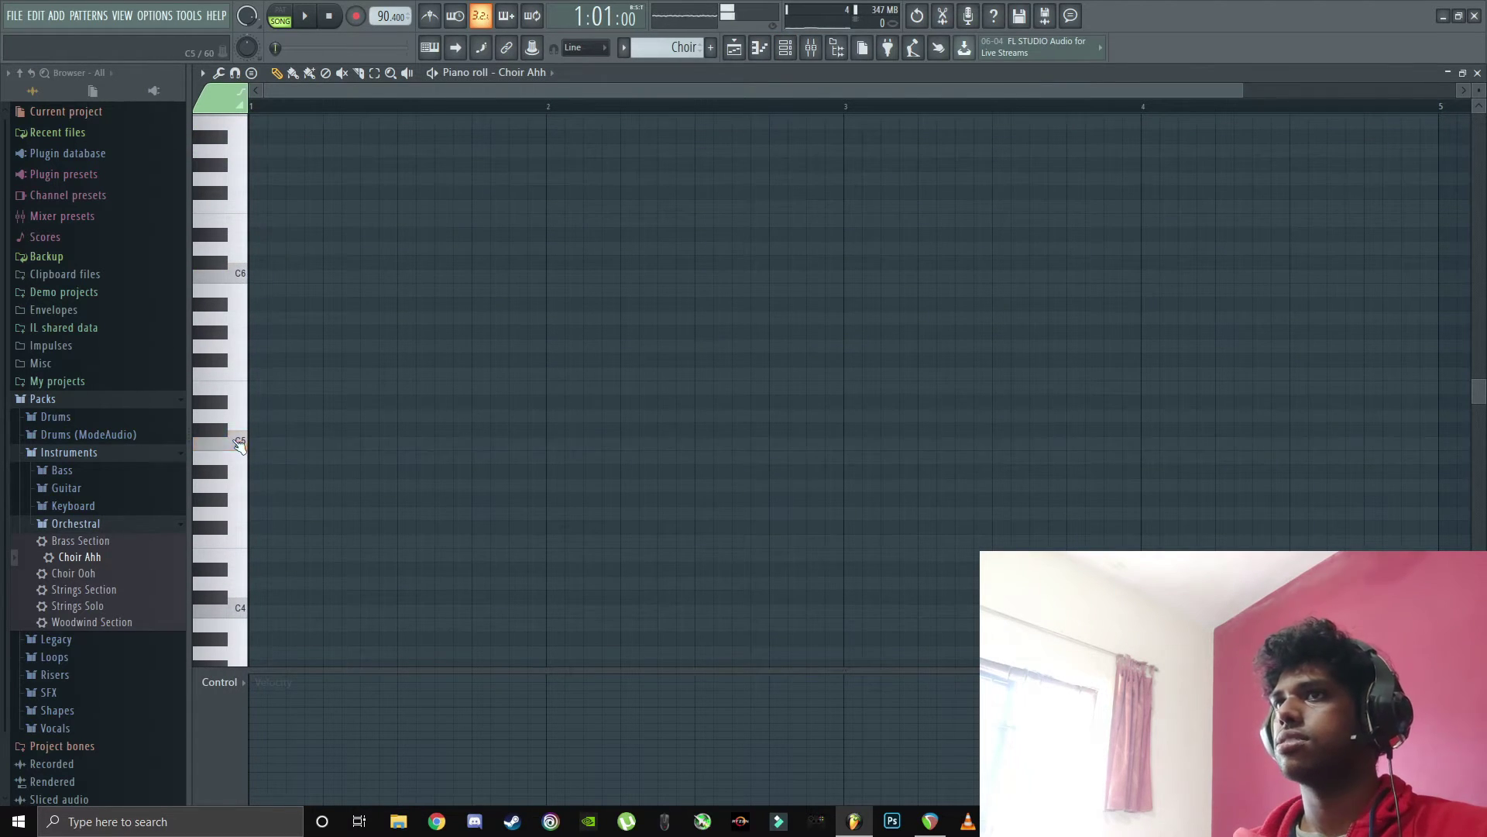
pyautogui.scroll(-2, 242, 446)
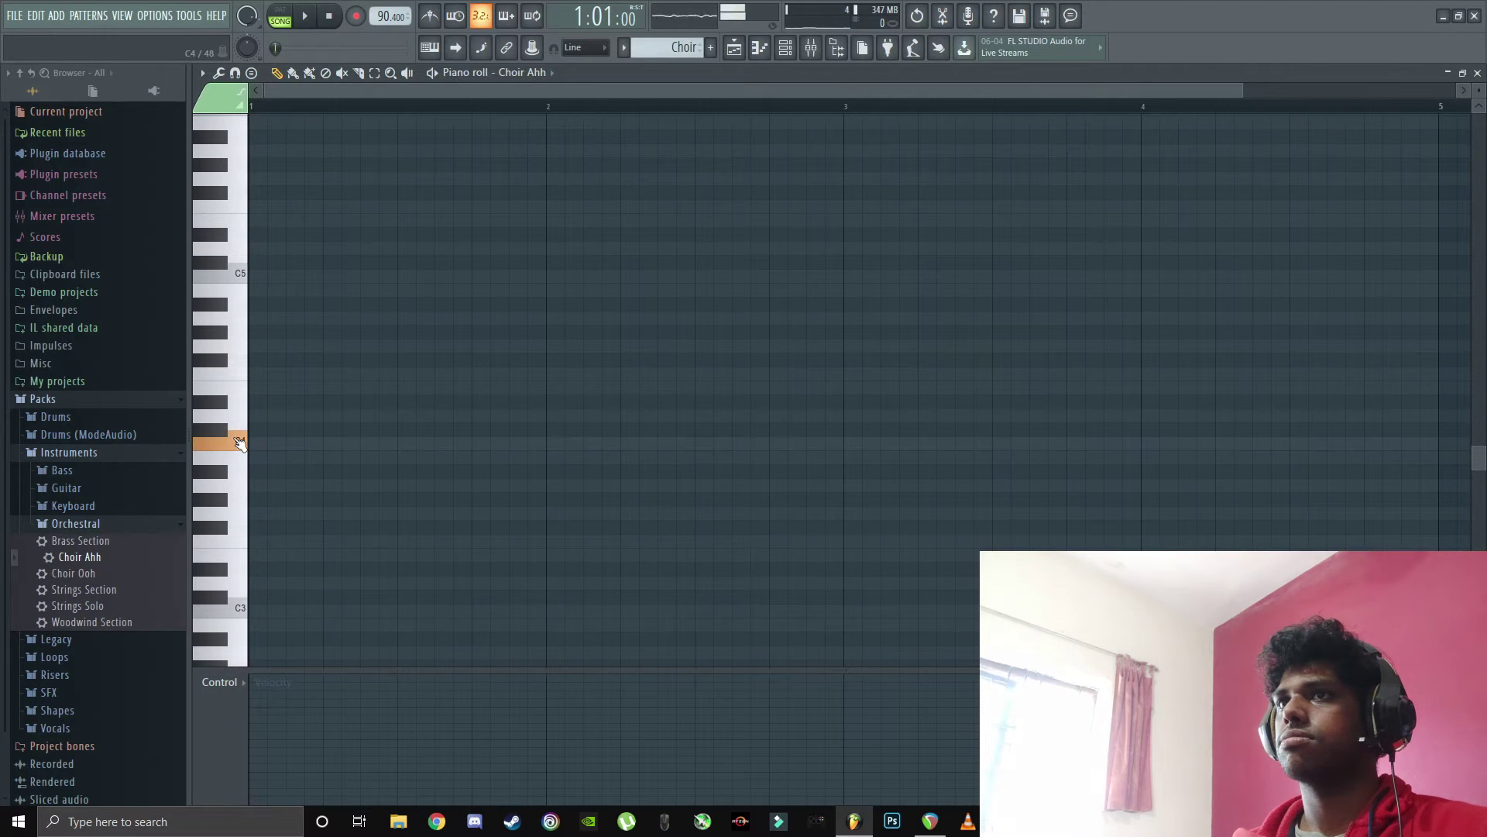
pyautogui.click(302, 443)
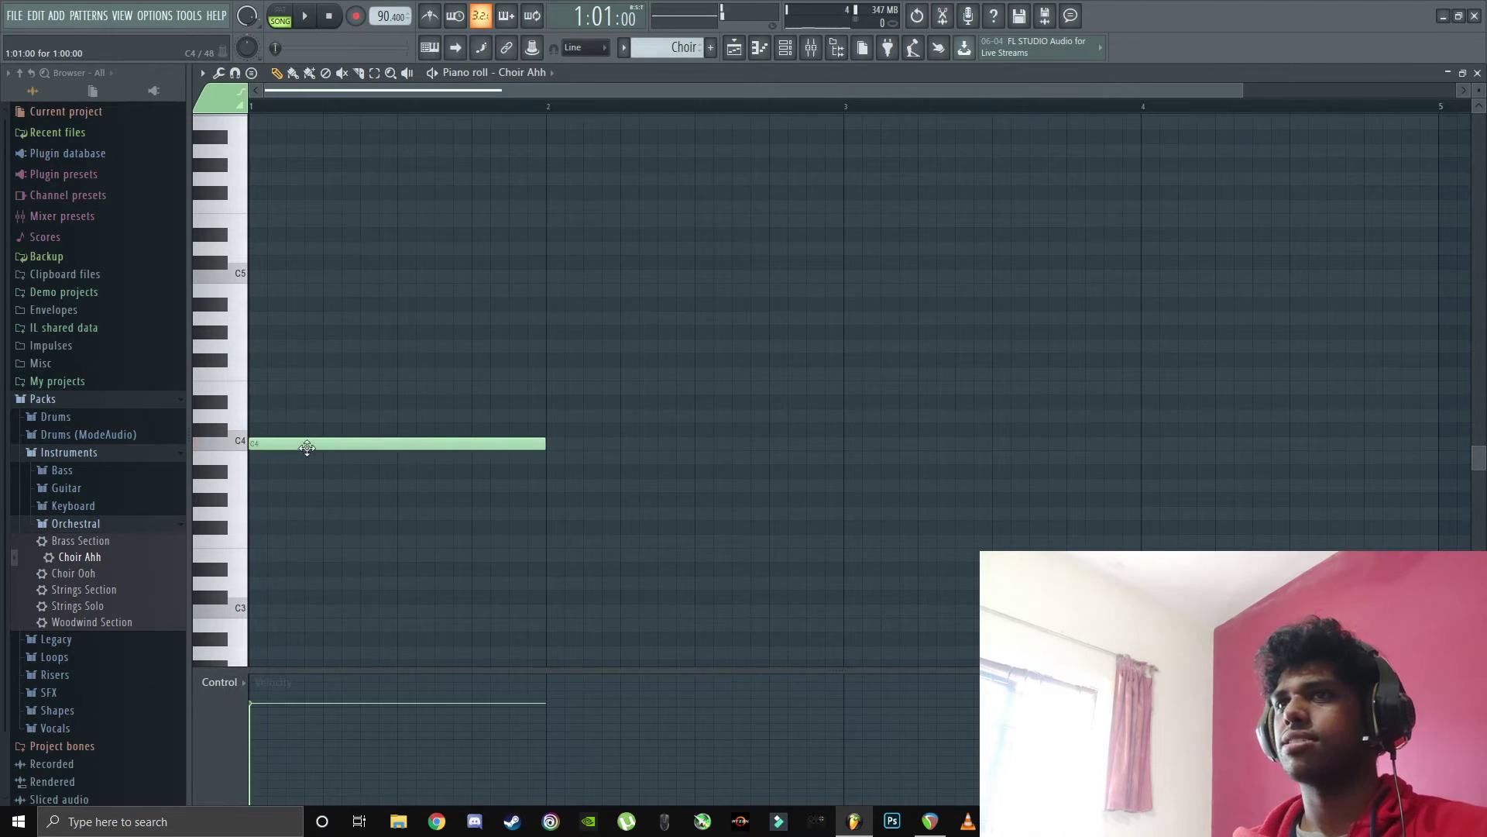
pyautogui.moveTo(302, 443); pyautogui.dragTo(303, 399)
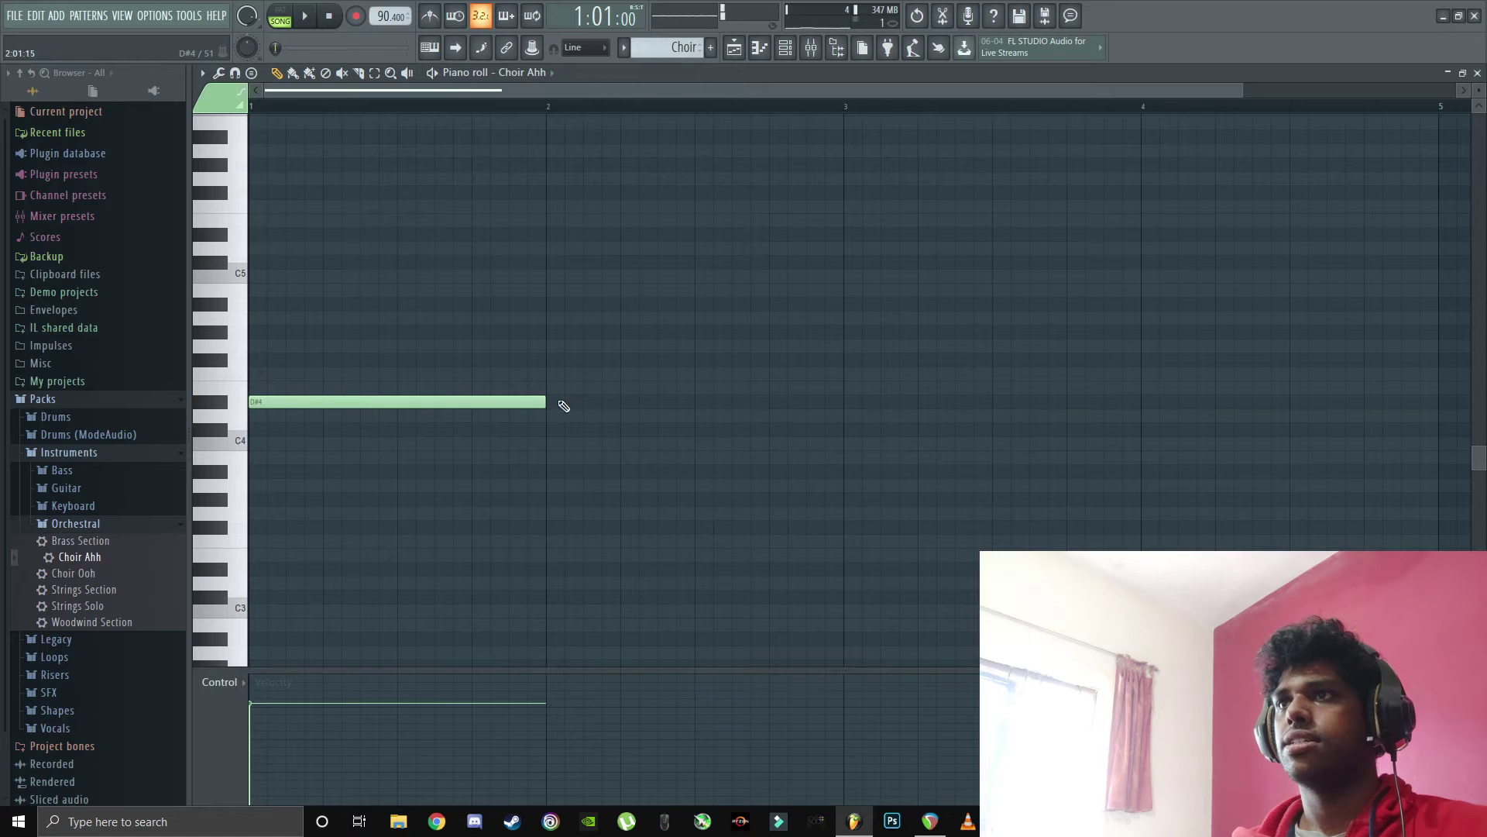
pyautogui.moveTo(601, 422)
pyautogui.mouseDown()
pyautogui.moveTo(651, 450)
pyautogui.moveTo(658, 432)
pyautogui.mouseUp()
pyautogui.moveTo(1103, 444); pyautogui.dragTo(1115, 457)
pyautogui.click(1186, 430)
# - Add one-bar upper octave notes D#5, C#5, B4 and C#5 above the choir notes in bars 1 to 4
pyautogui.moveTo(476, 290)
pyautogui.mouseDown()
pyautogui.moveTo(497, 314)
pyautogui.moveTo(498, 278)
pyautogui.mouseUp()
pyautogui.click(574, 300)
pyautogui.moveTo(802, 302)
pyautogui.mouseDown()
pyautogui.moveTo(787, 310)
pyautogui.moveTo(798, 300)
pyautogui.mouseUp()
pyautogui.moveTo(453, 274); pyautogui.dragTo(450, 233)
pyautogui.moveTo(616, 302); pyautogui.dragTo(621, 261)
pyautogui.click(891, 290)
pyautogui.click(1190, 264)
# - Switch playback from song to pattern mode and play the choir octaves
pyautogui.click(281, 14)
pyautogui.press('space')
pyautogui.press('space')
pyautogui.press('space')
# - Add one-bar middle notes A#4, G#4, F#4 and F4 in bars 1 to 4 and stop playback
pyautogui.click(372, 304)
pyautogui.click(612, 331)
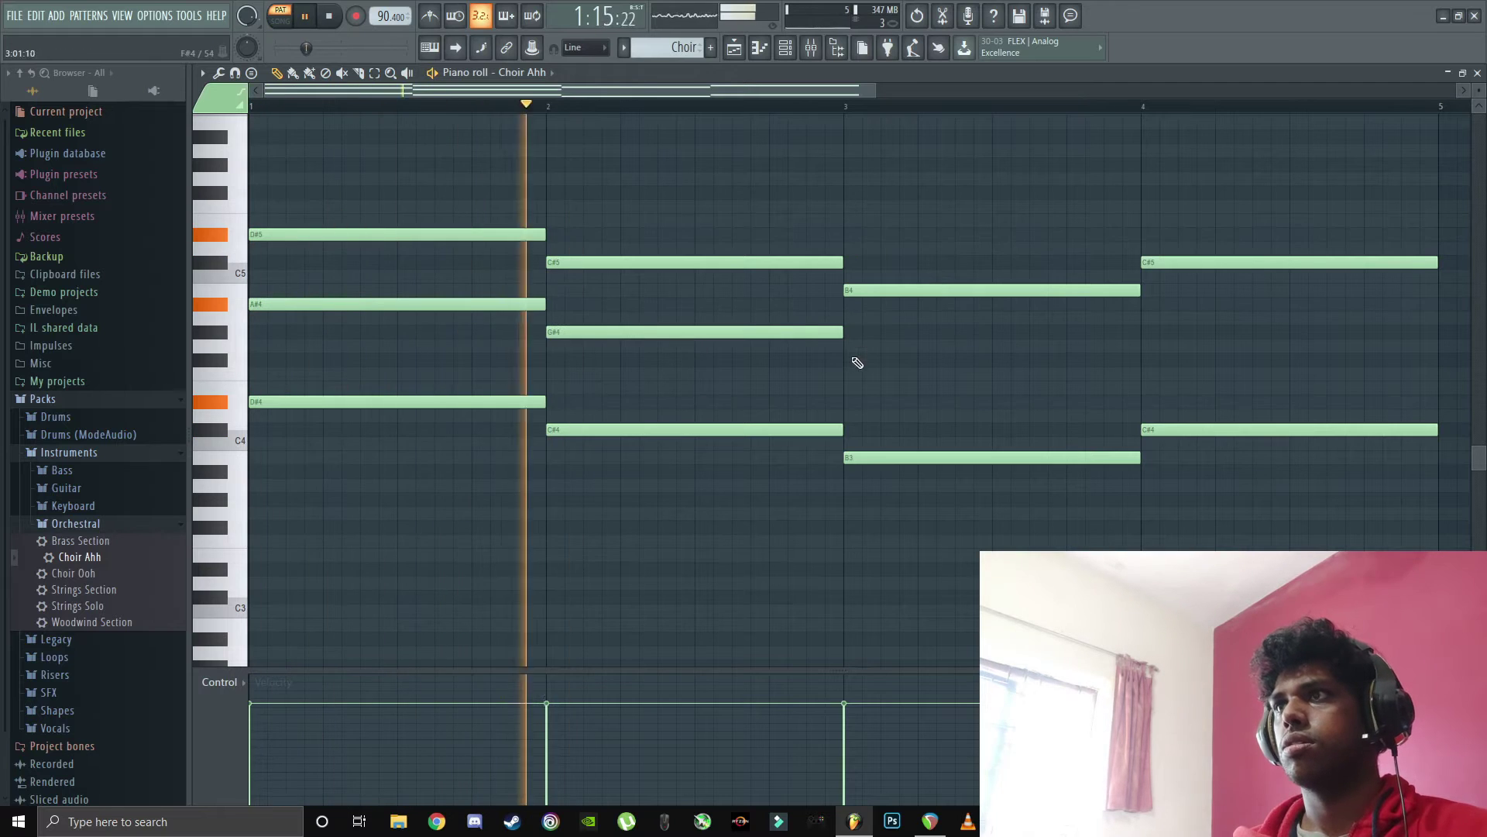
pyautogui.click(857, 360)
pyautogui.click(1193, 374)
pyautogui.press('space')
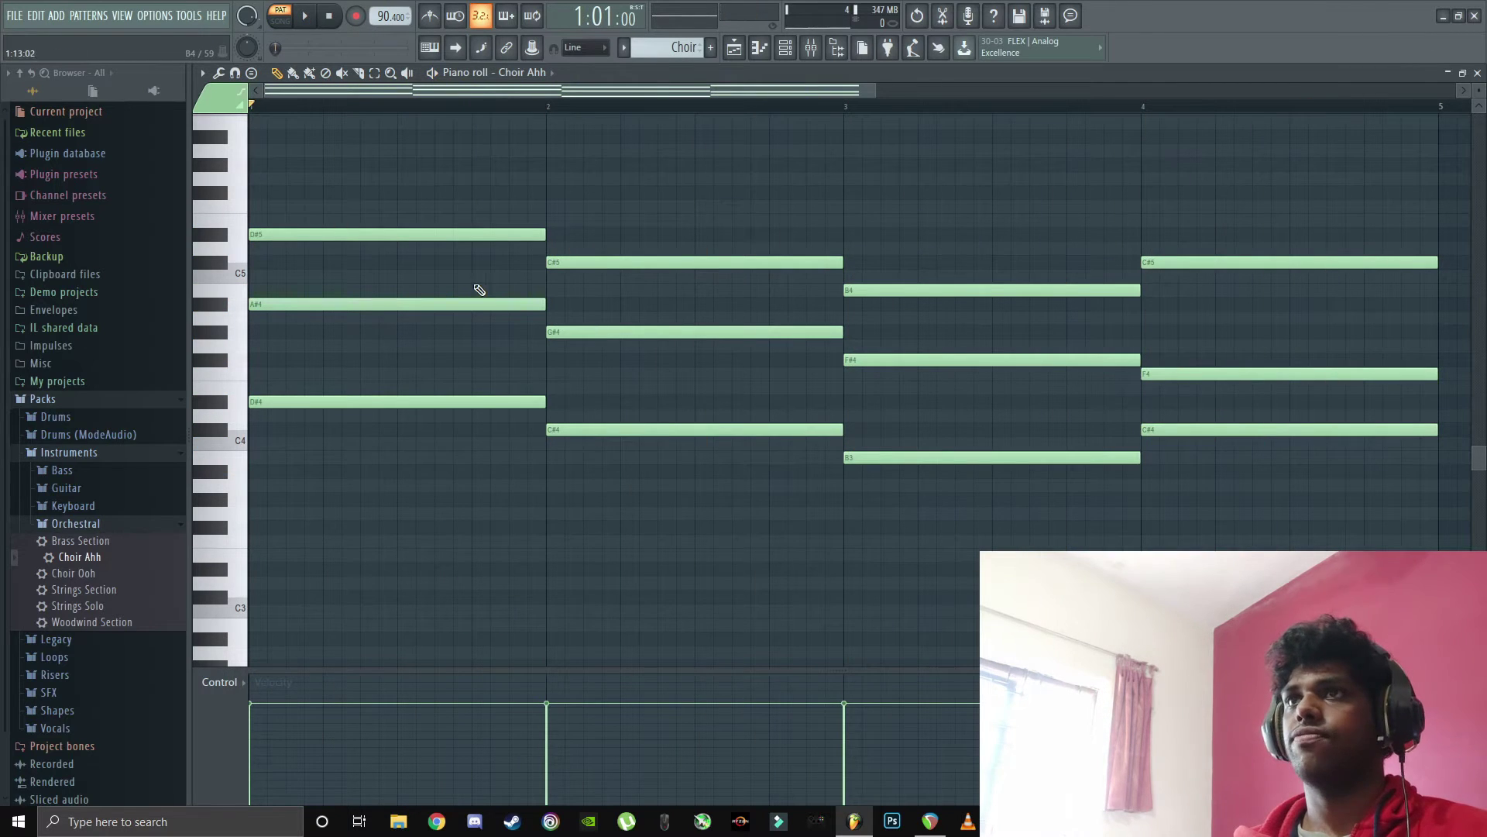
# - Place a Choir clip at bar 9 on playlist Track 4 and play the arrangement in song mode
pyautogui.press('F5')
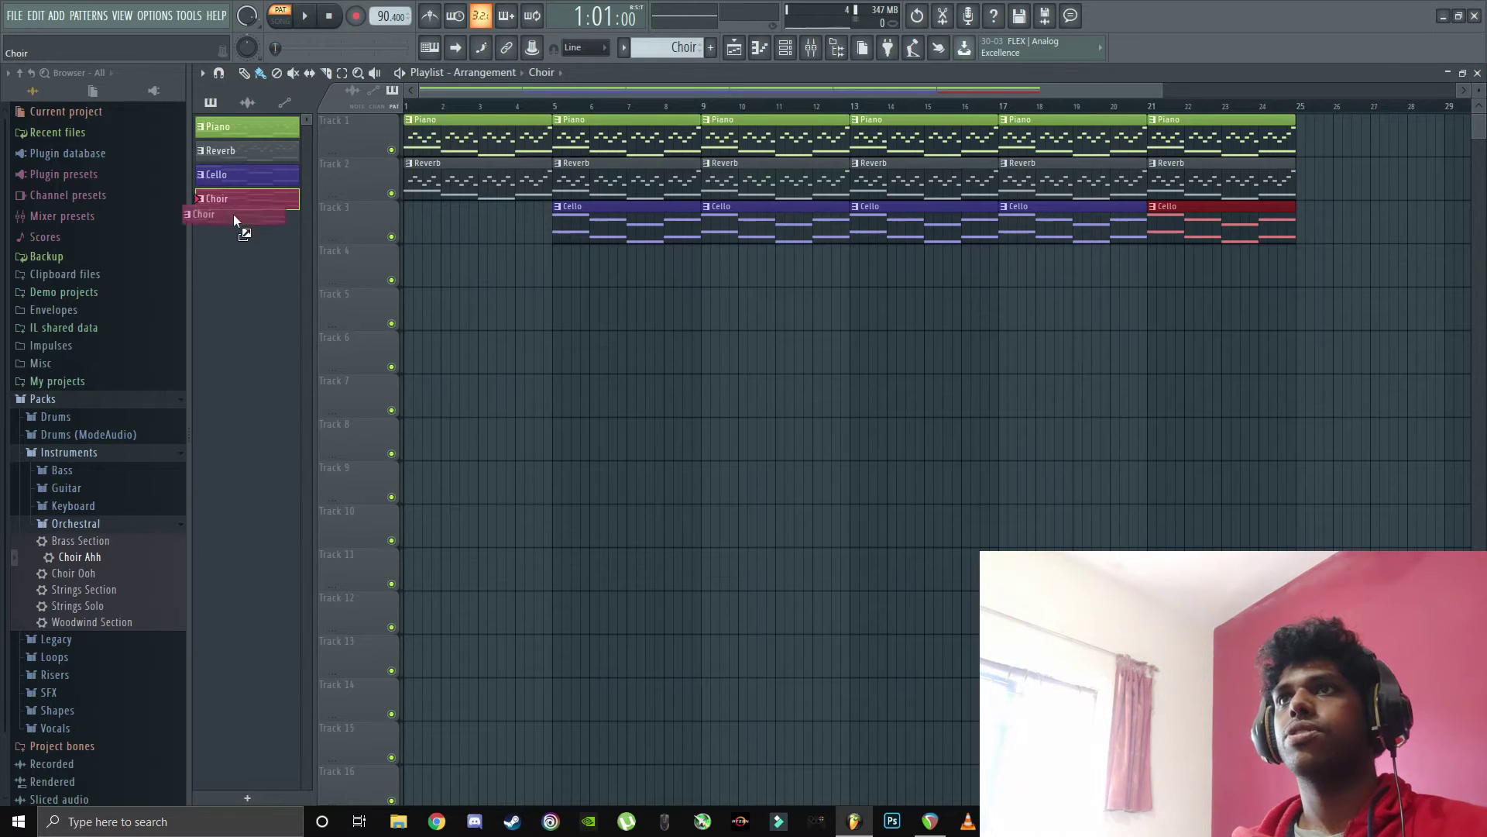
pyautogui.moveTo(279, 271); pyautogui.dragTo(703, 271)
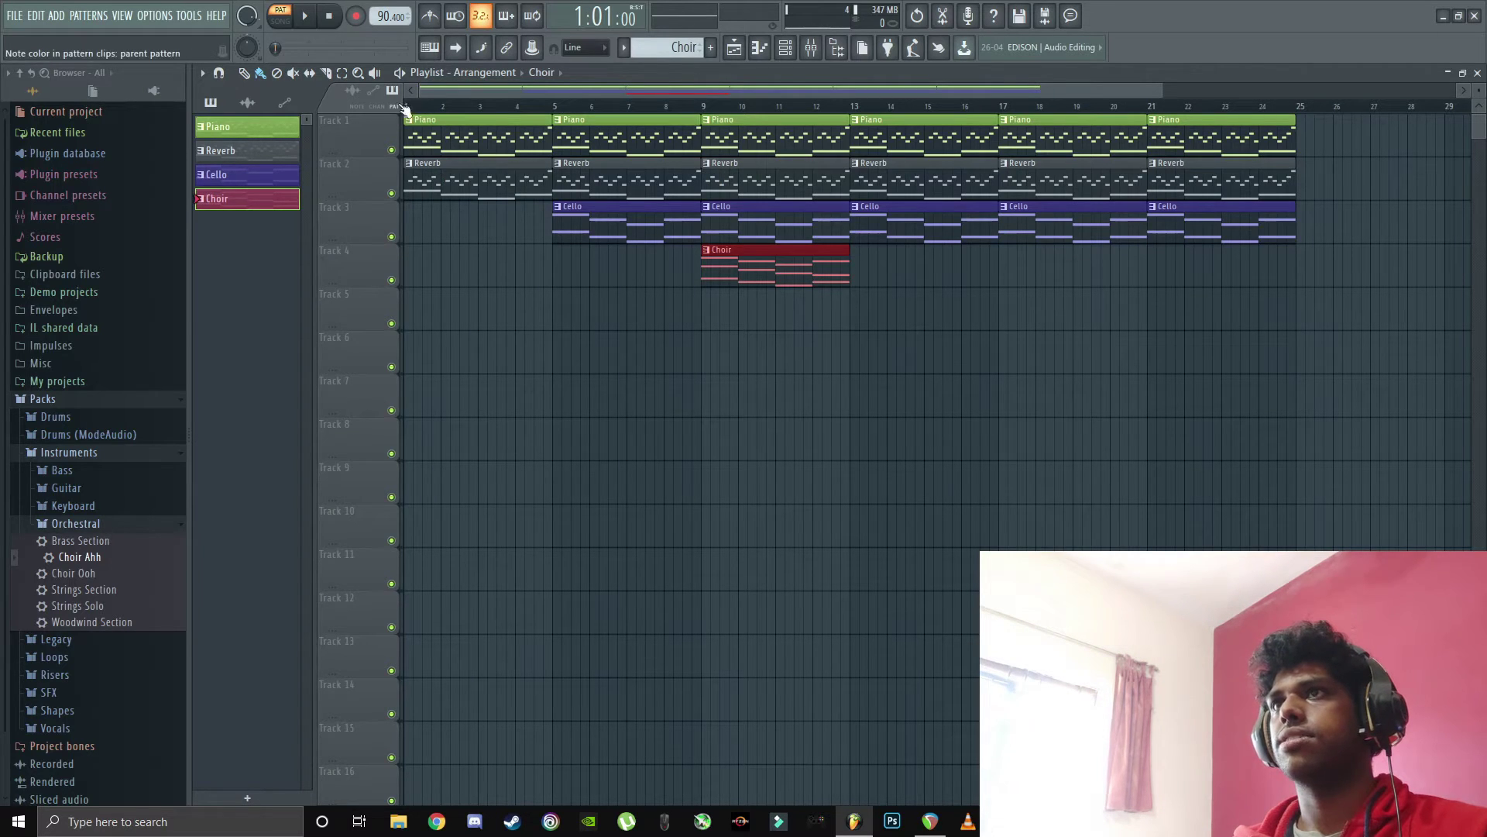
pyautogui.press('space')
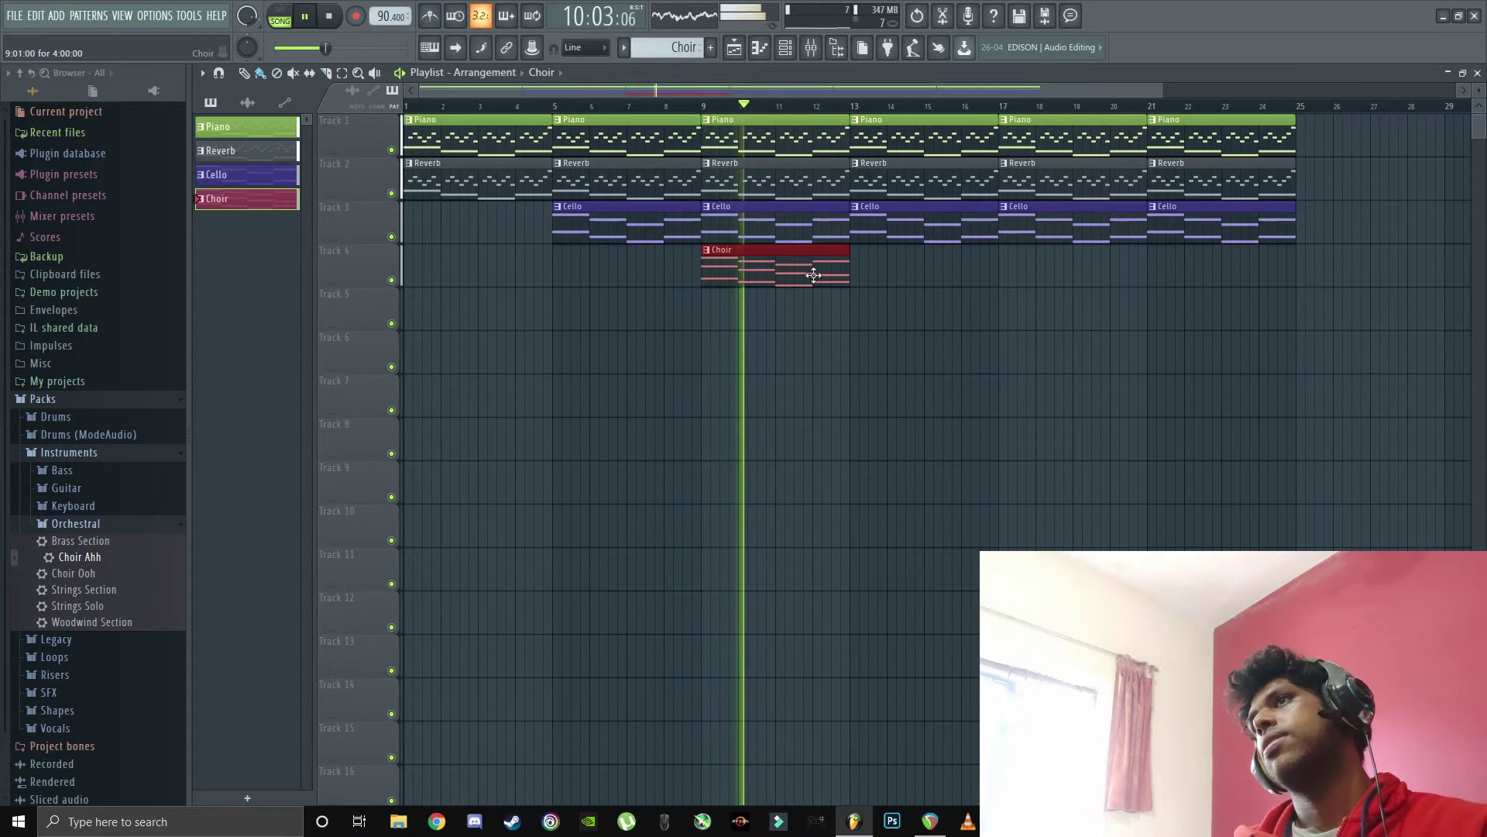
pyautogui.press('space')
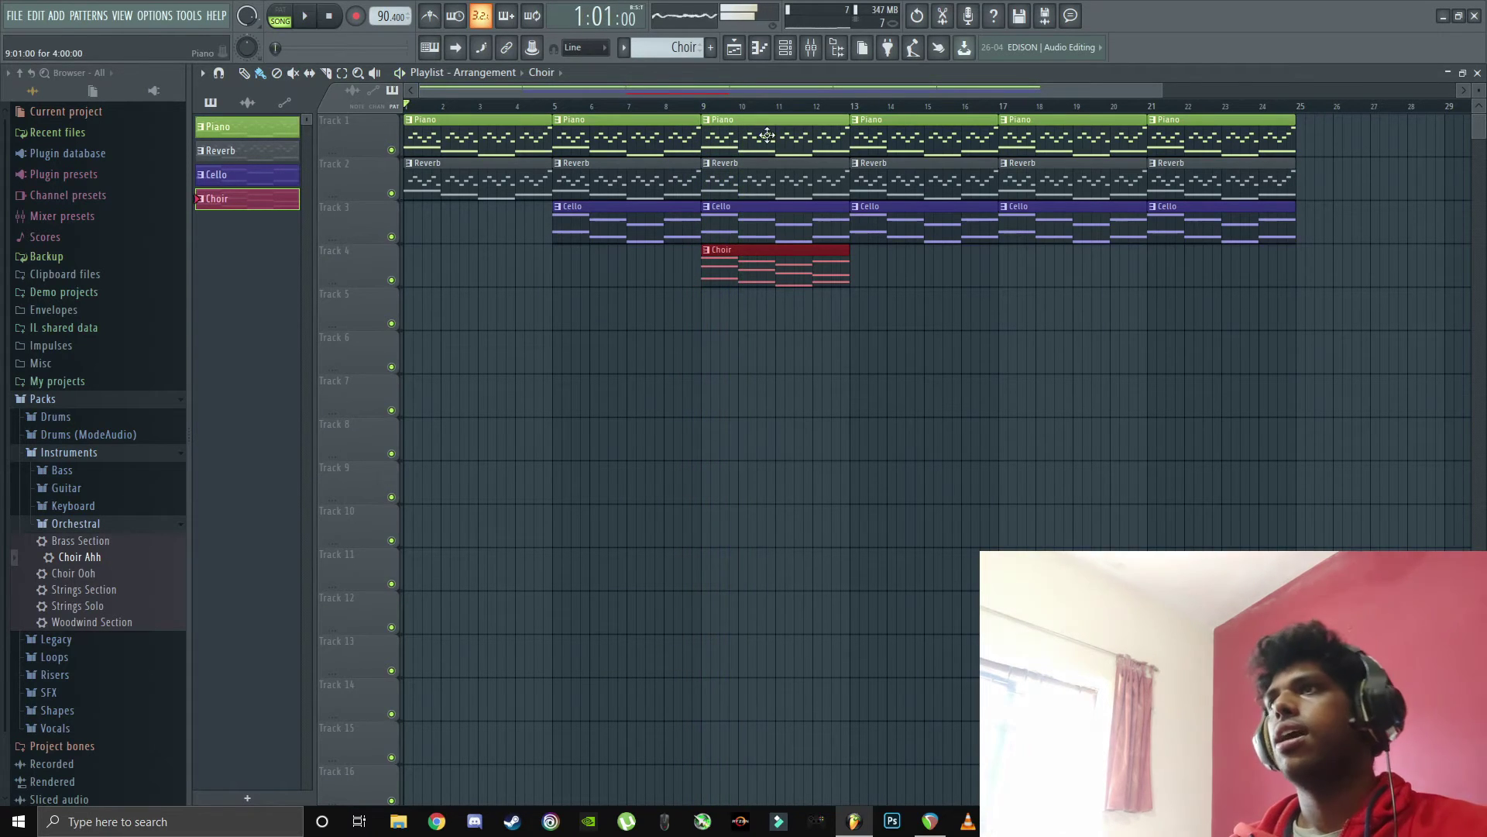
# - Create an automation clip for the volume of the choir's mixer track, Insert 5
pyautogui.click(812, 48)
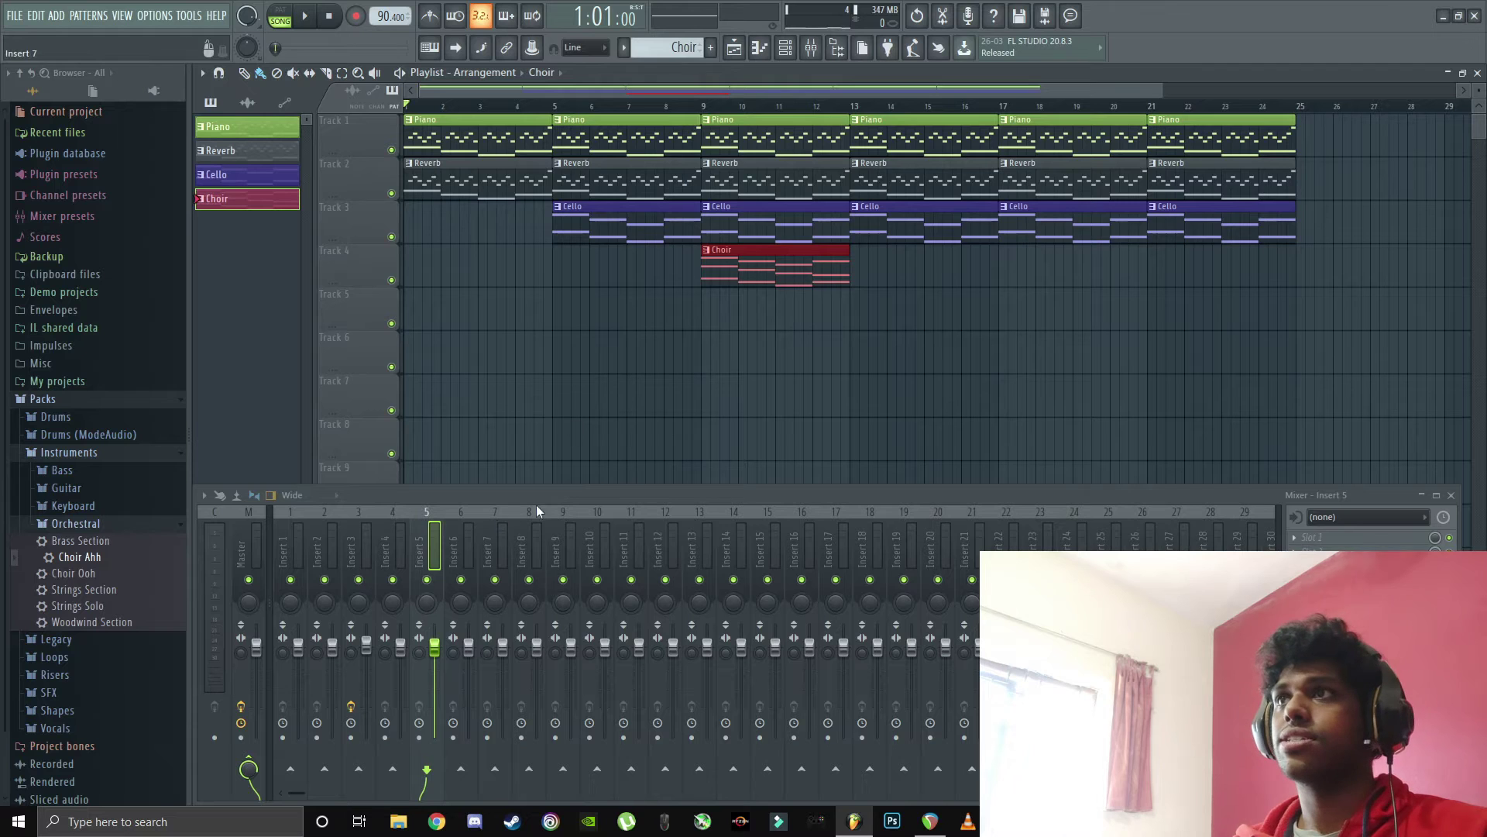
pyautogui.click(811, 51)
pyautogui.click(813, 50)
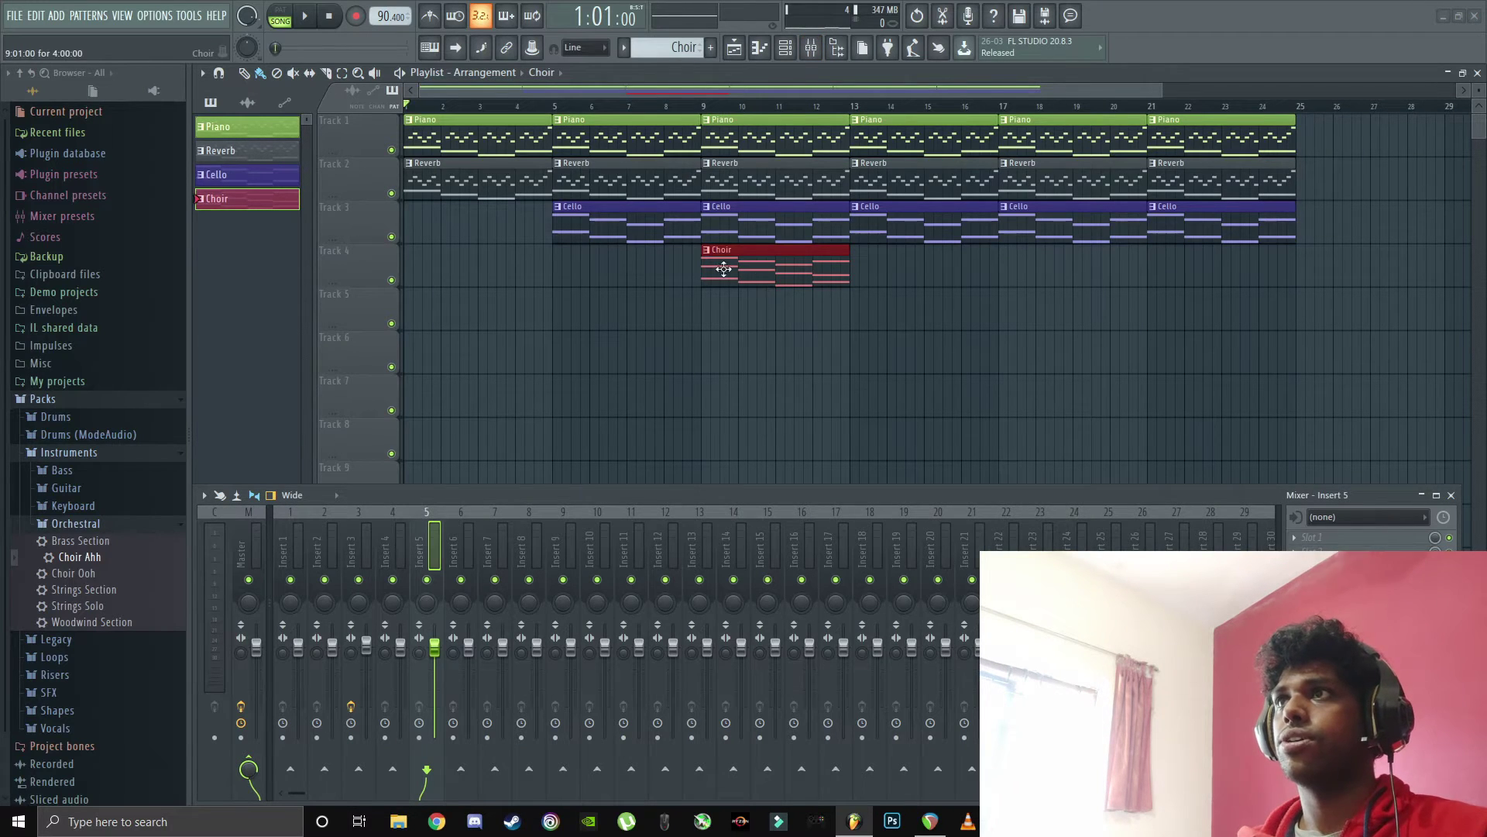
pyautogui.click(800, 48)
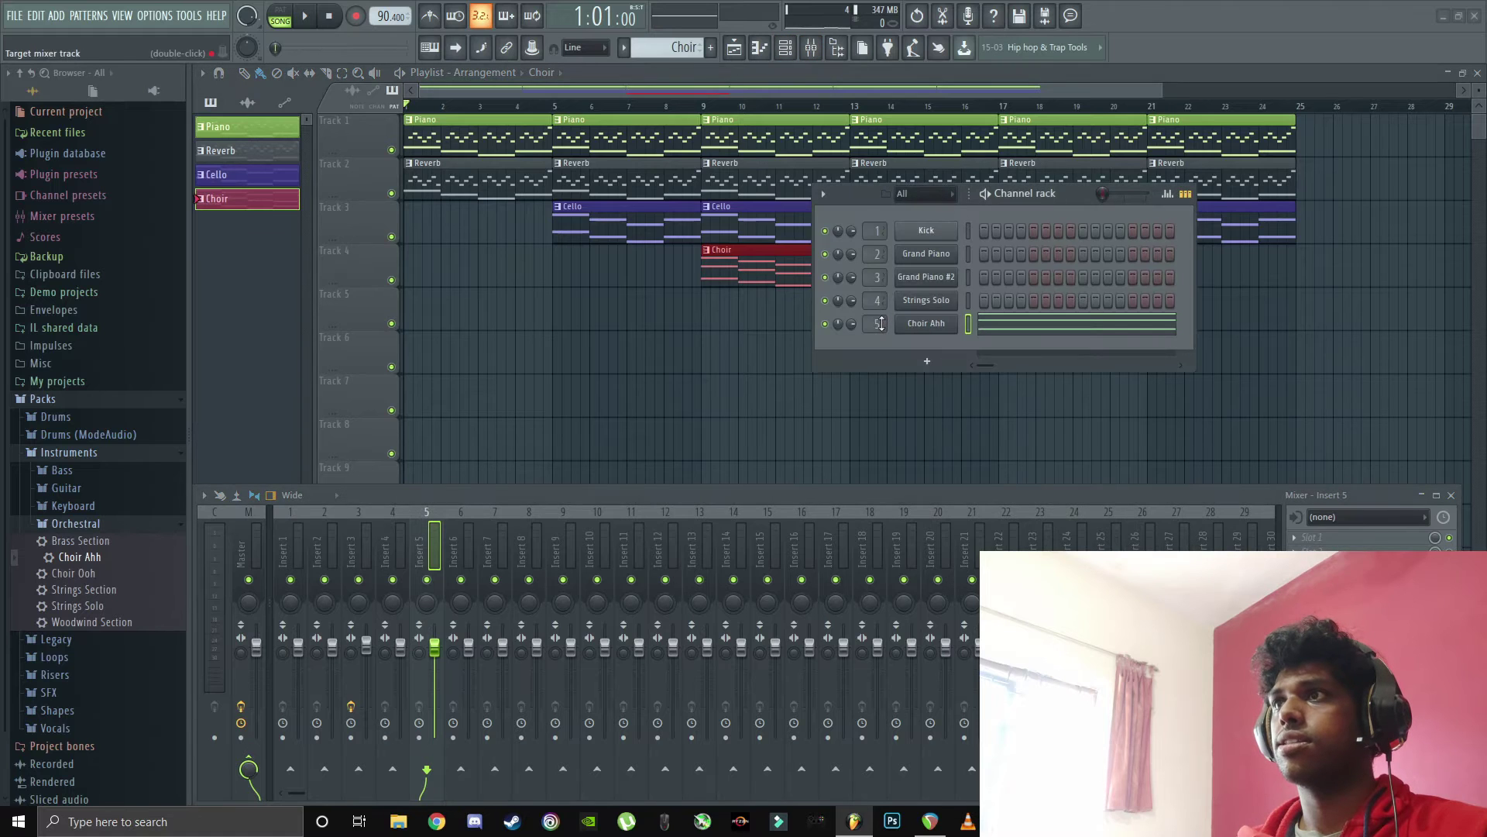
pyautogui.click(781, 49)
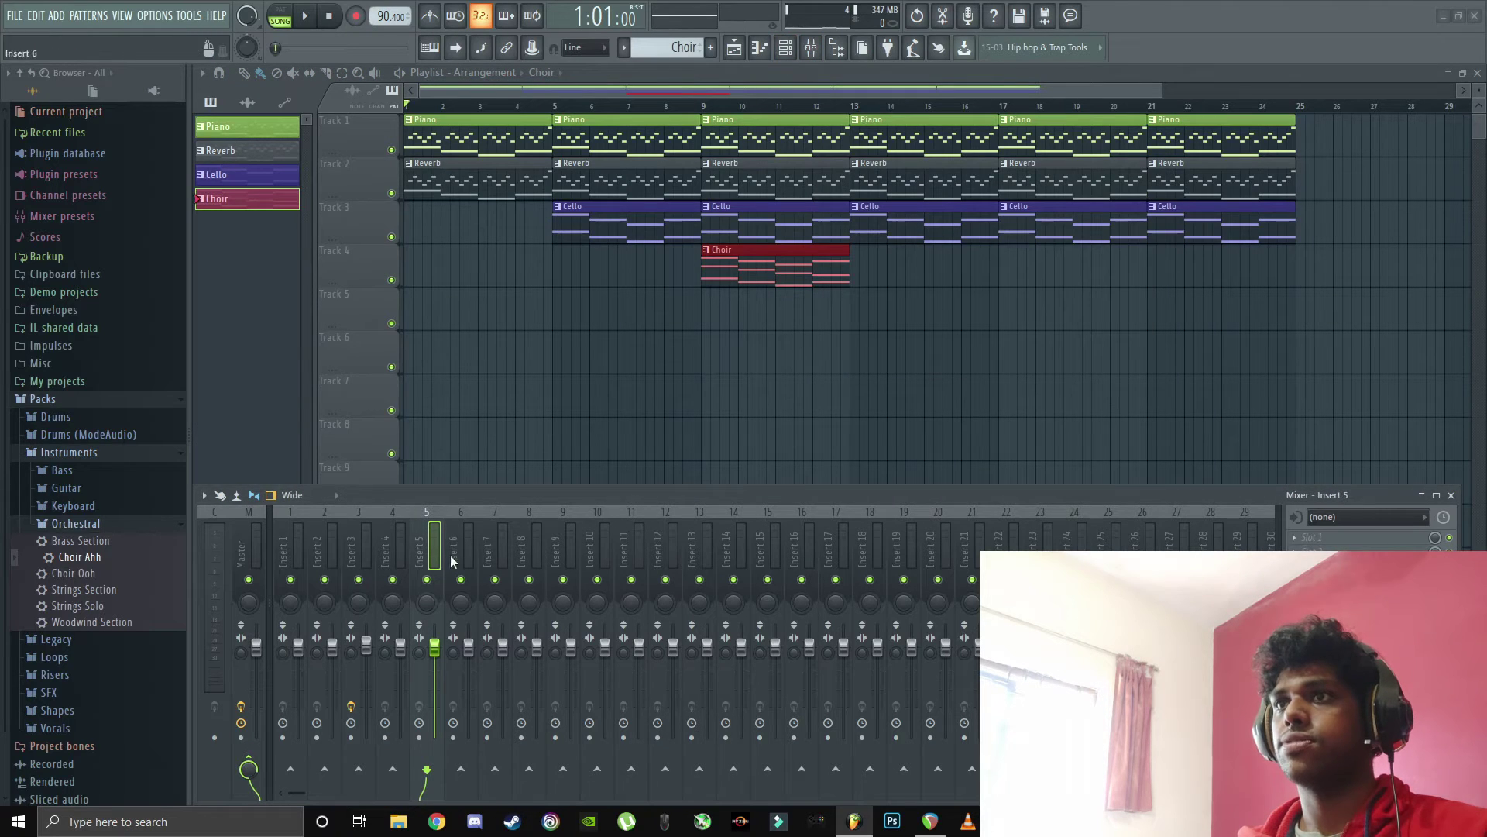
pyautogui.rightClick(435, 647)
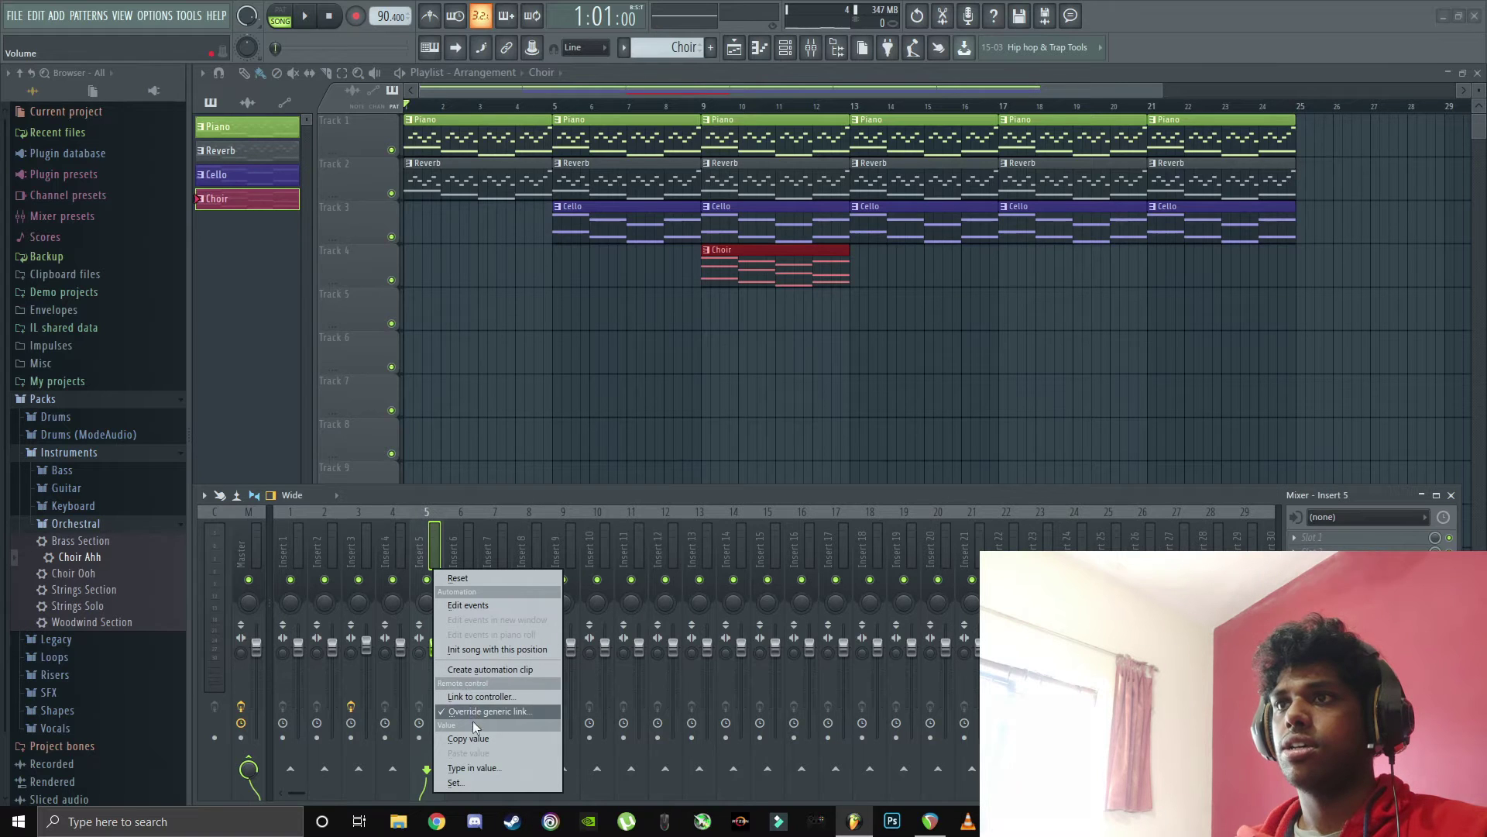
pyautogui.click(490, 668)
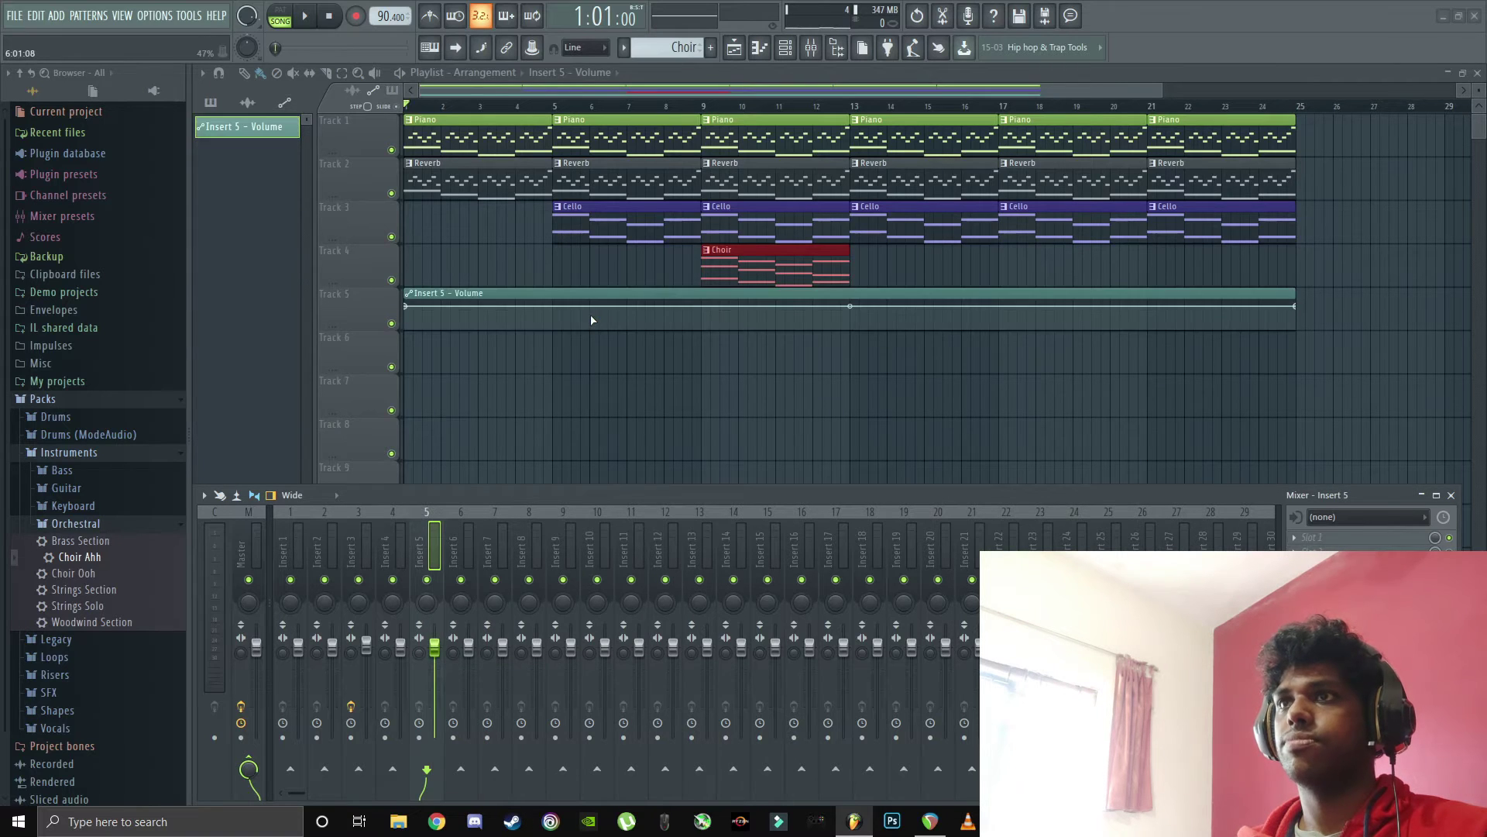
# - Add a lowered volume automation point at 9:13 and a raised one at bar 11, and play from bar 8
pyautogui.rightClick(728, 306)
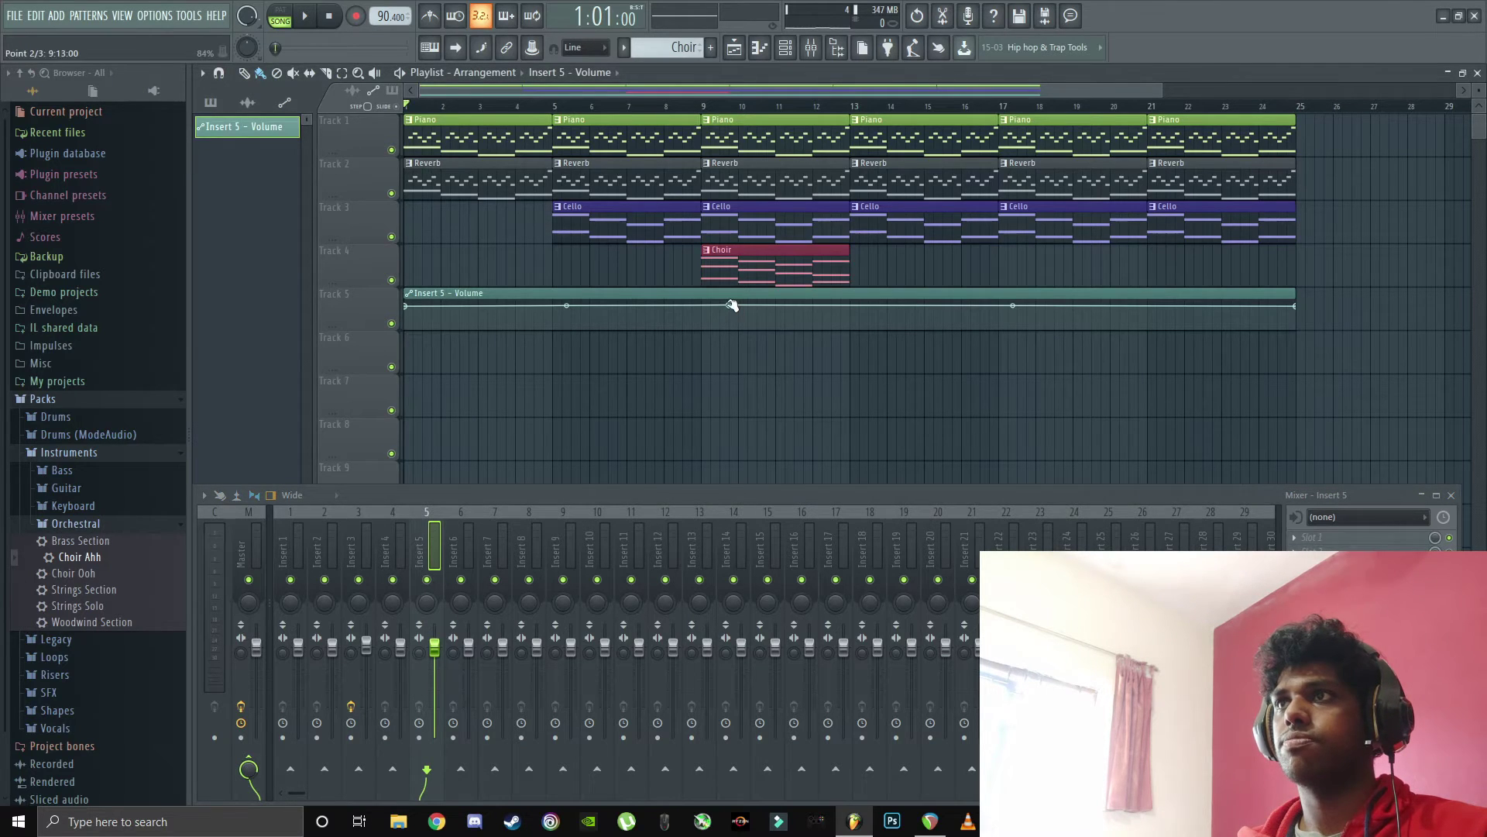
pyautogui.moveTo(732, 306); pyautogui.dragTo(732, 321)
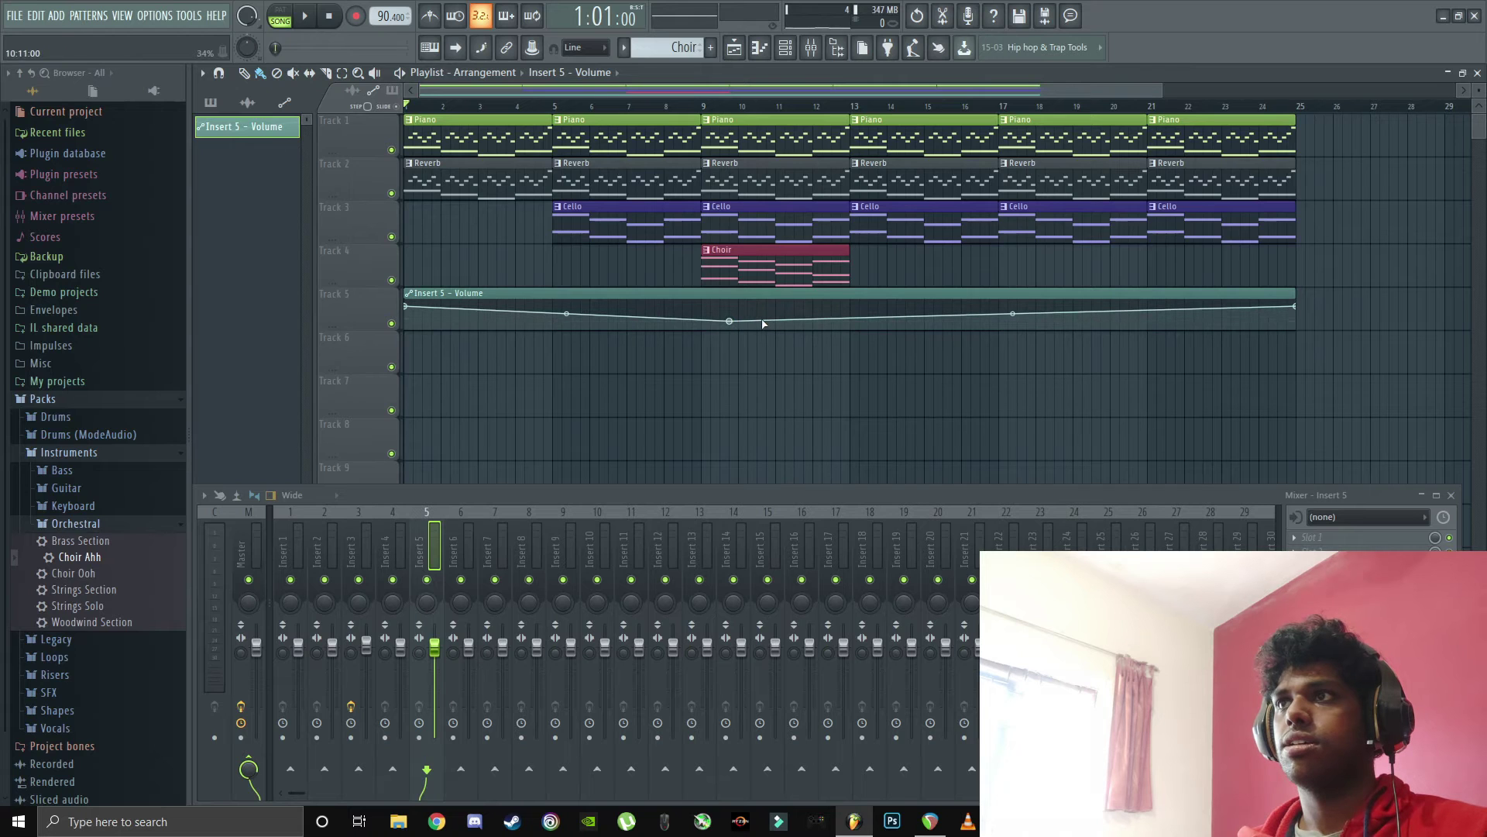
pyautogui.moveTo(775, 320); pyautogui.dragTo(775, 306)
pyautogui.click(688, 109)
pyautogui.press('space')
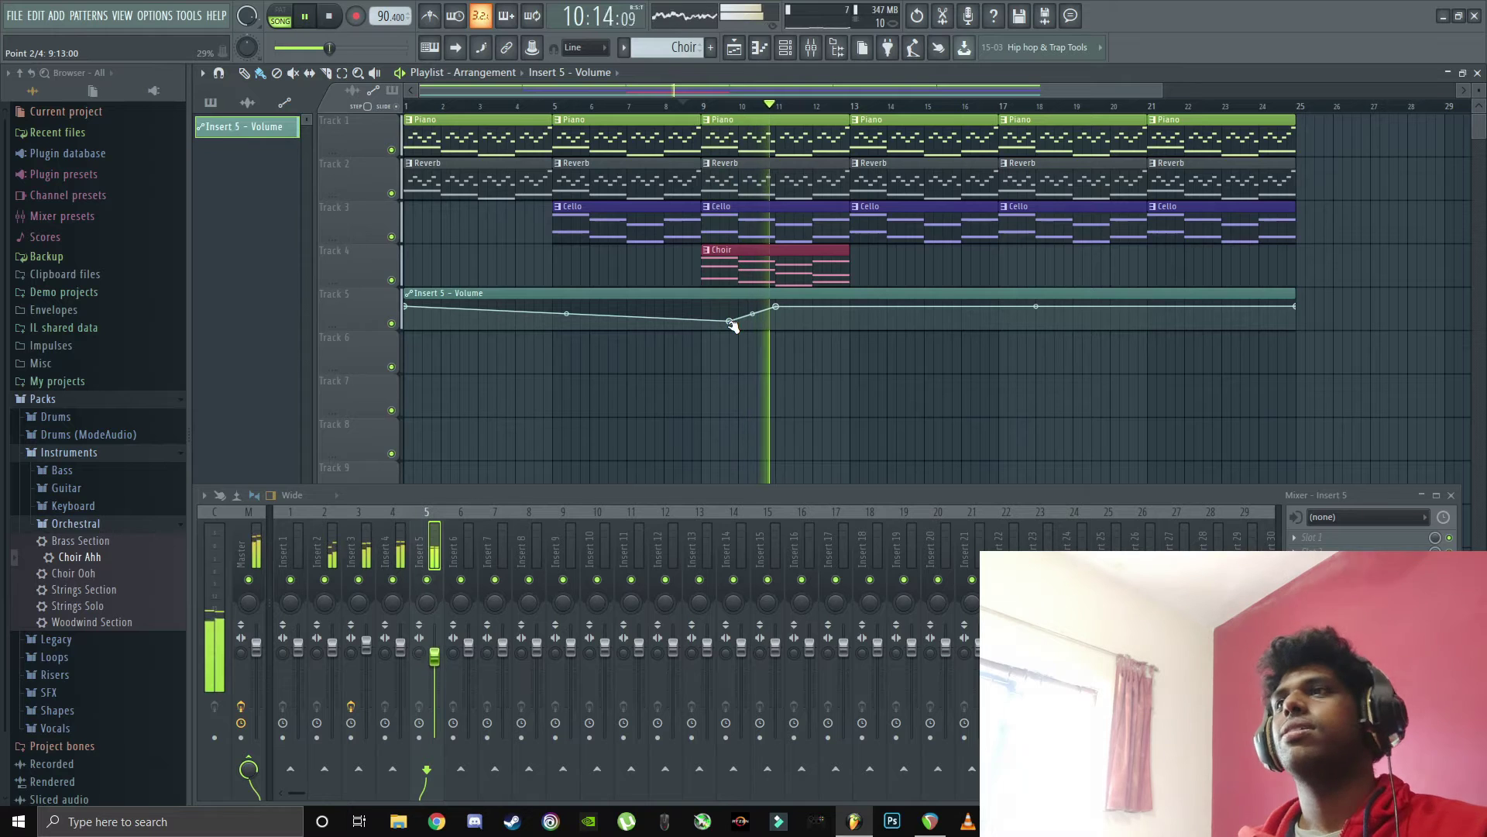
pyautogui.press('space')
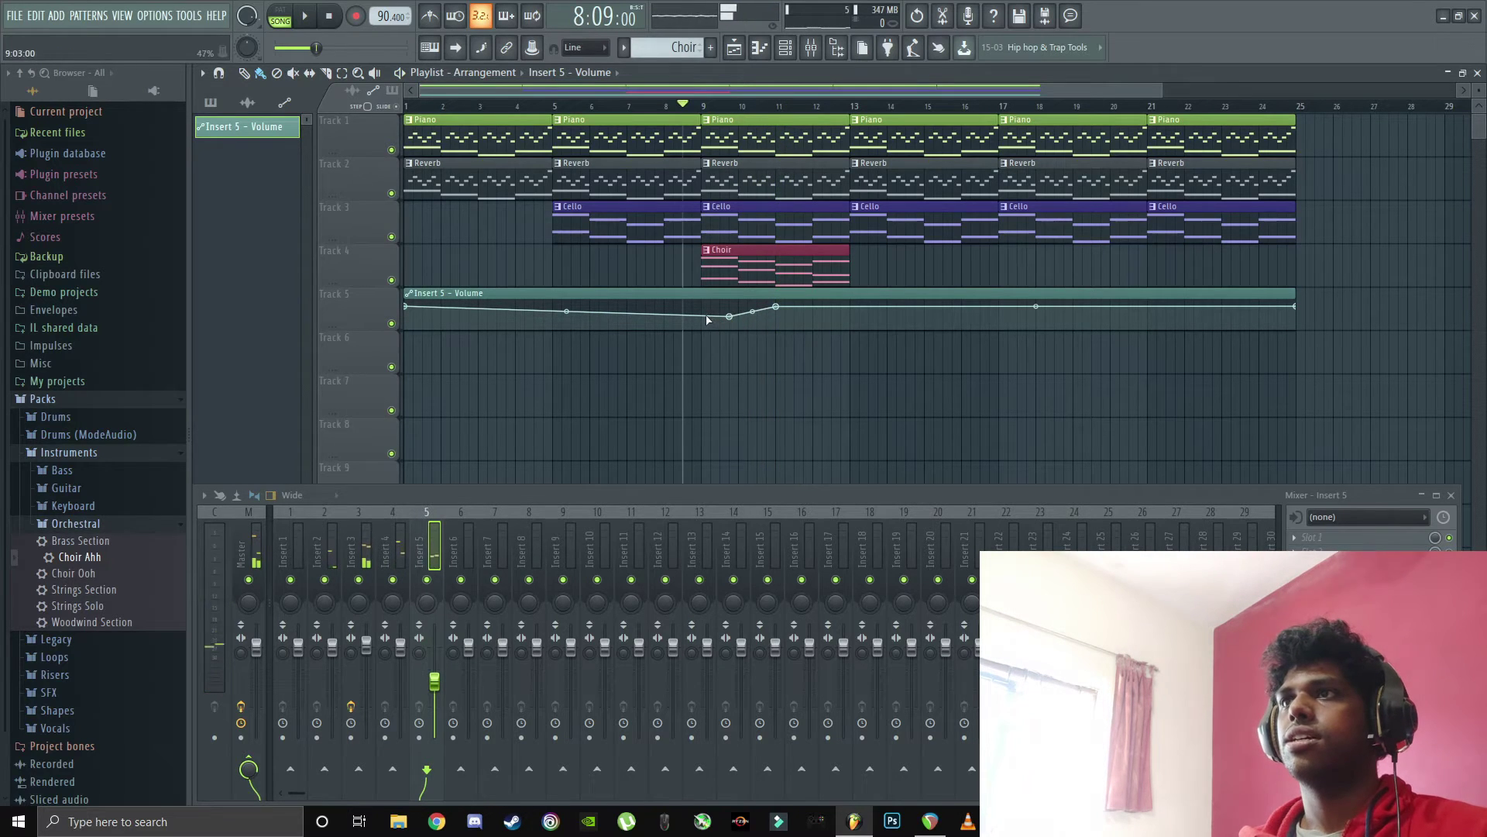
# - Add a volume automation point at bar 9 lowered to 18% and play the choir's fade-in
pyautogui.moveTo(708, 315); pyautogui.dragTo(704, 320)
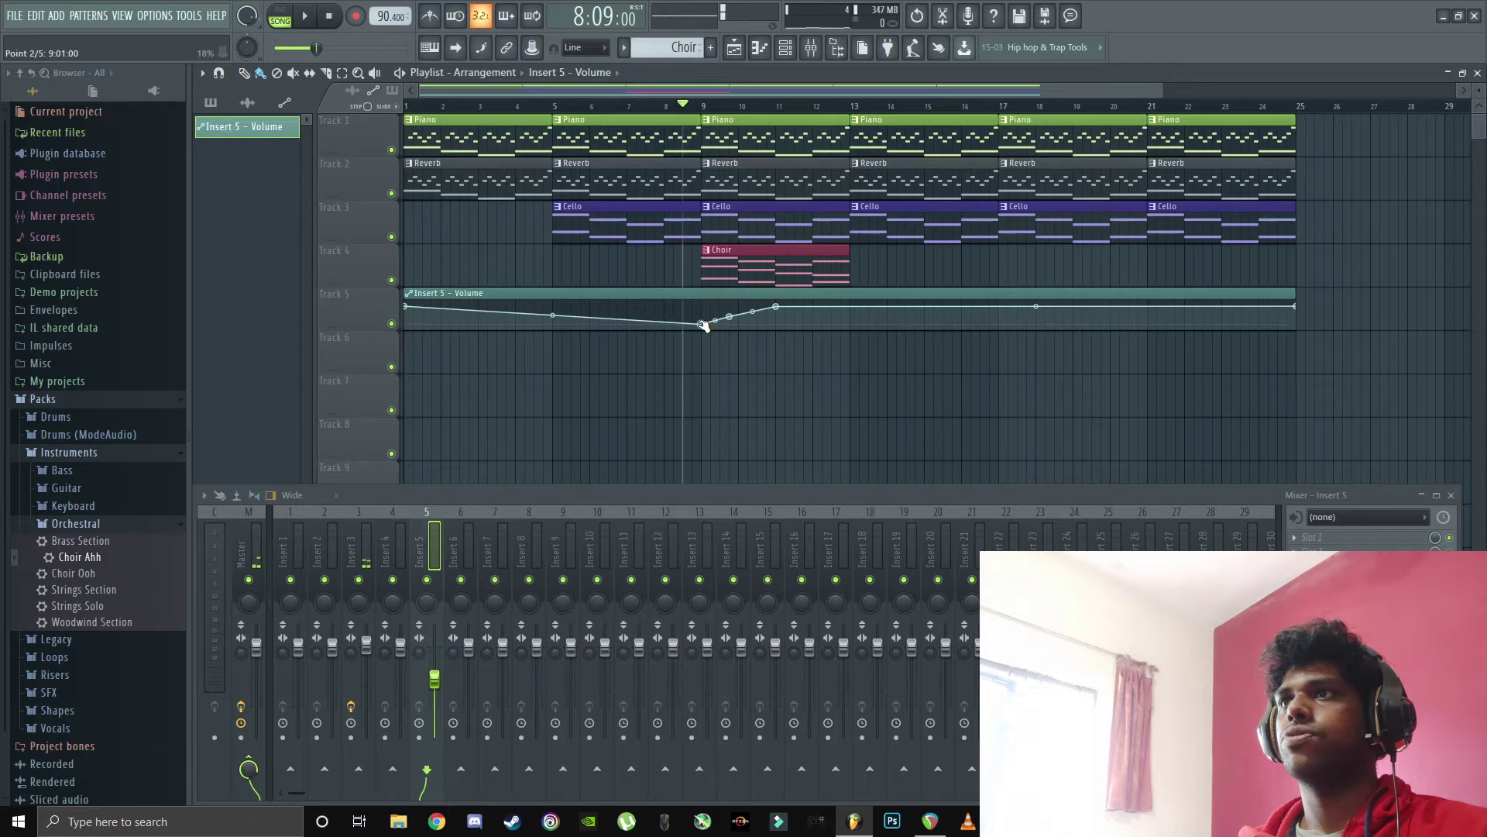
pyautogui.press('space')
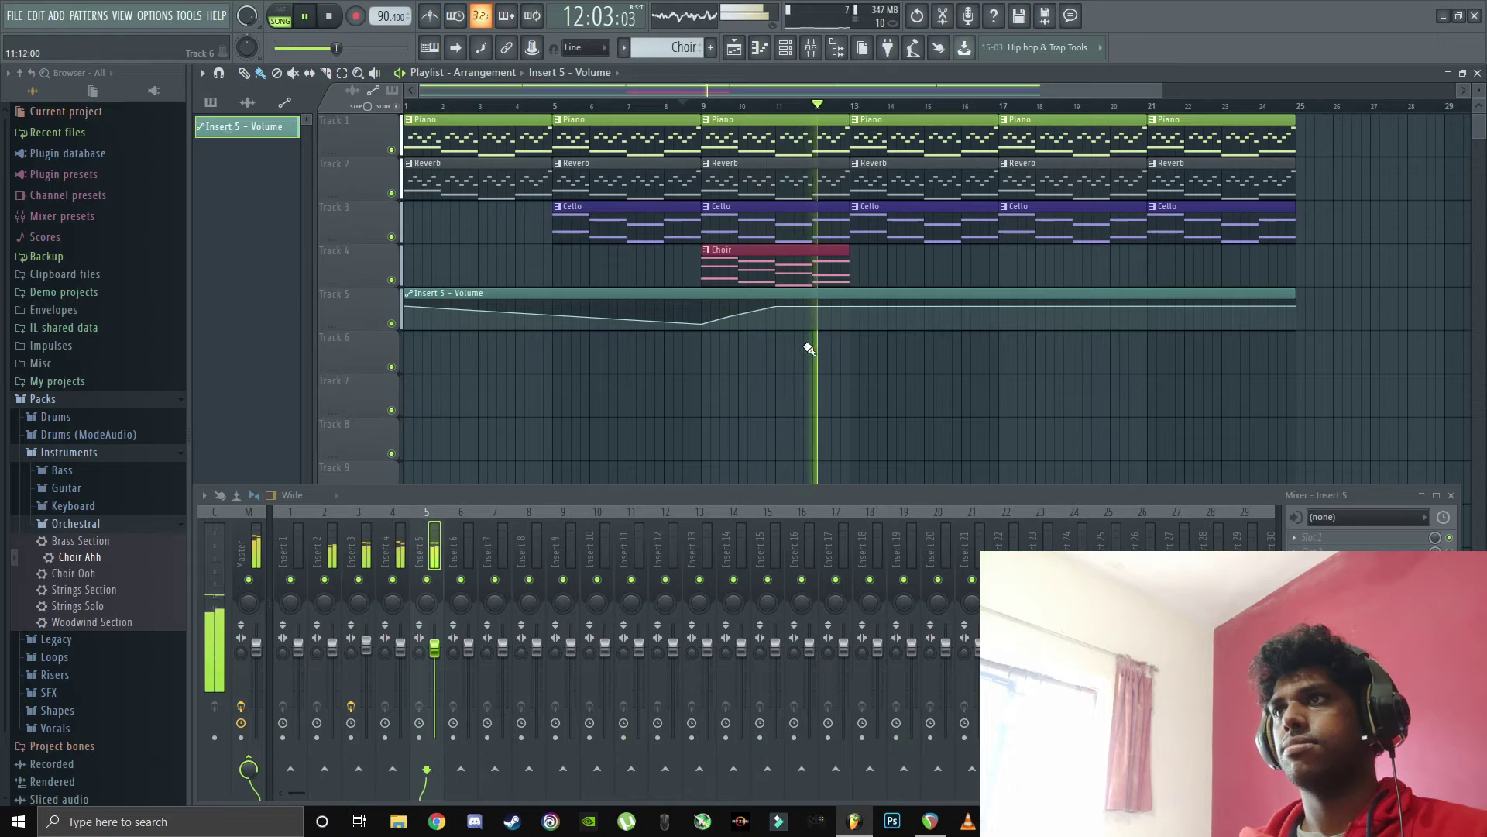
pyautogui.press('space')
# - Place two more Choir clips on Track 4 at bars 13 and 17 and play the arrangement from bar 8
pyautogui.click(829, 268)
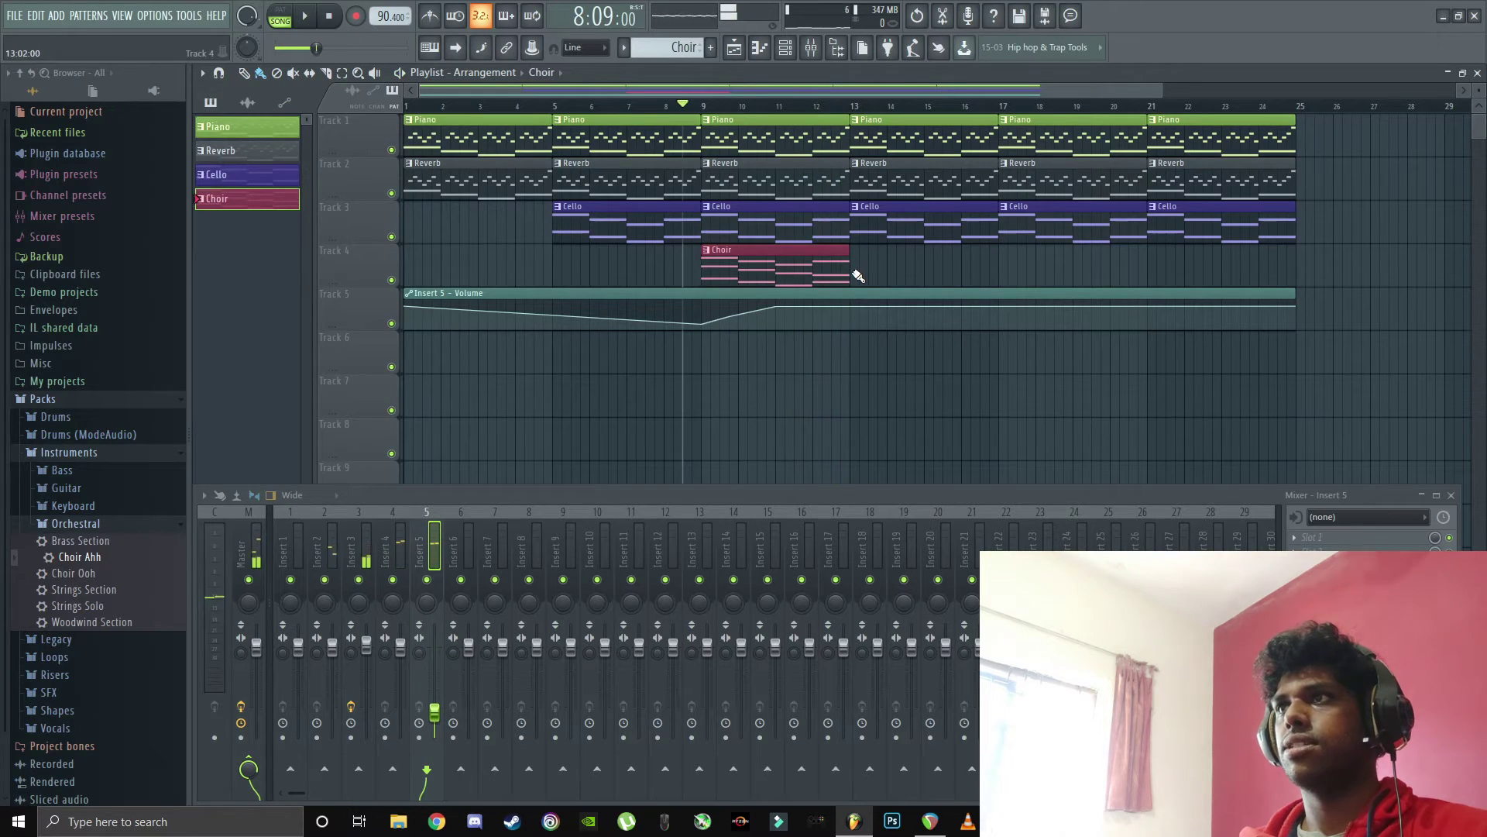
pyautogui.click(856, 272)
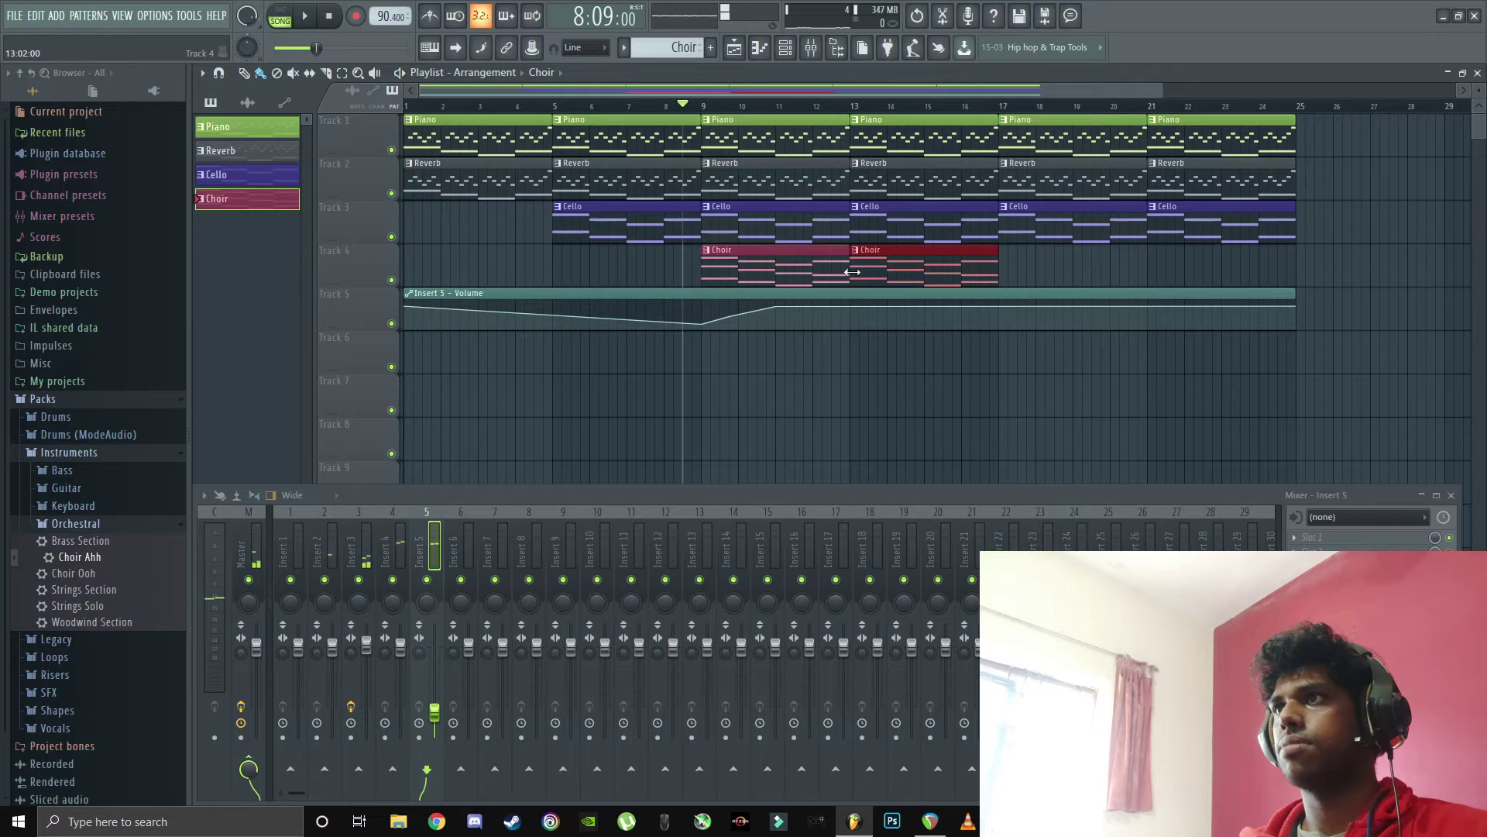
pyautogui.click(1003, 268)
pyautogui.press('space')
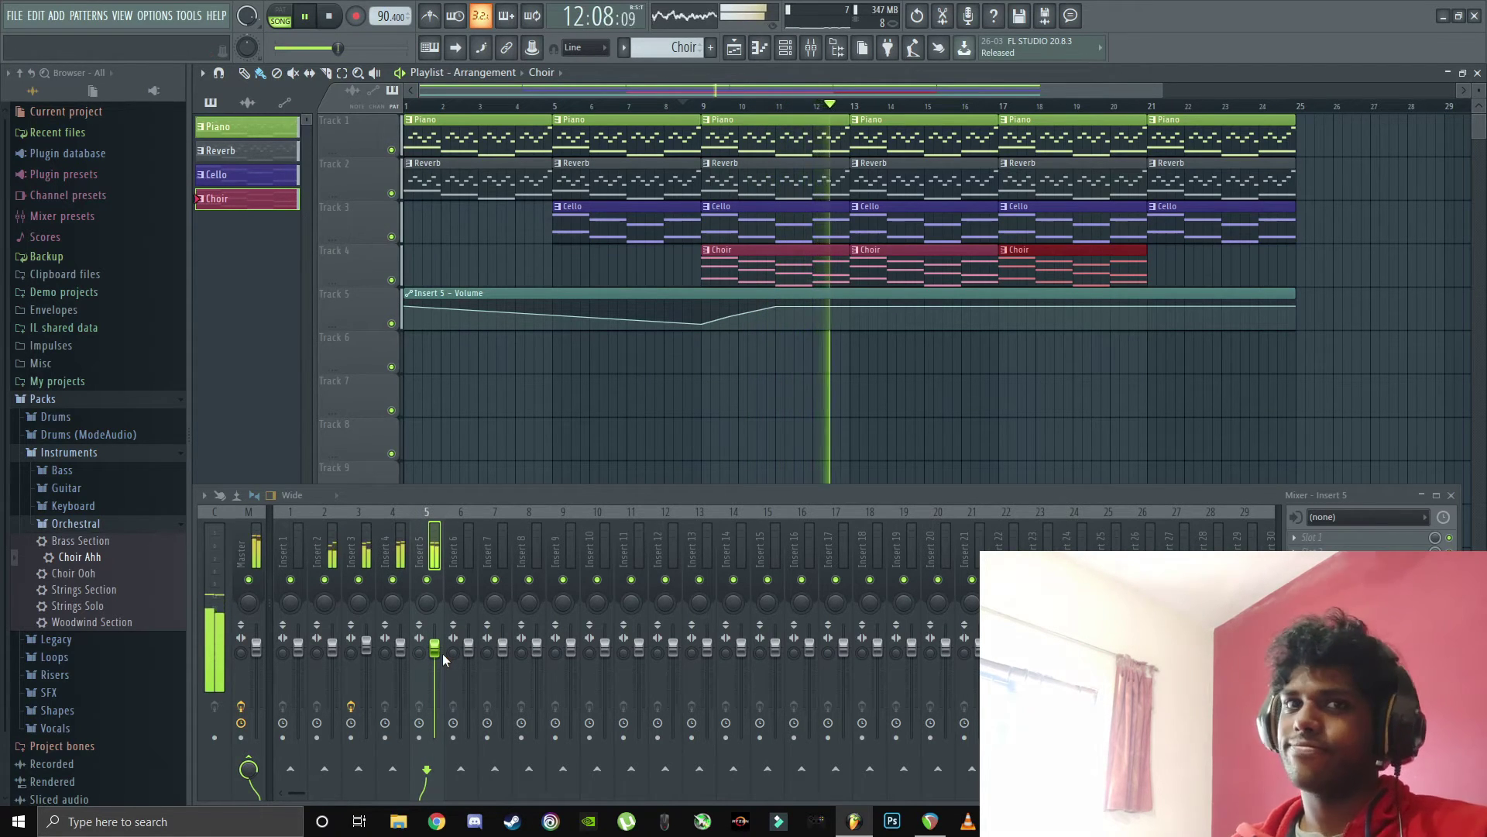
# - Stop playback and create a new pattern named Violin with a teal color
pyautogui.press('space')
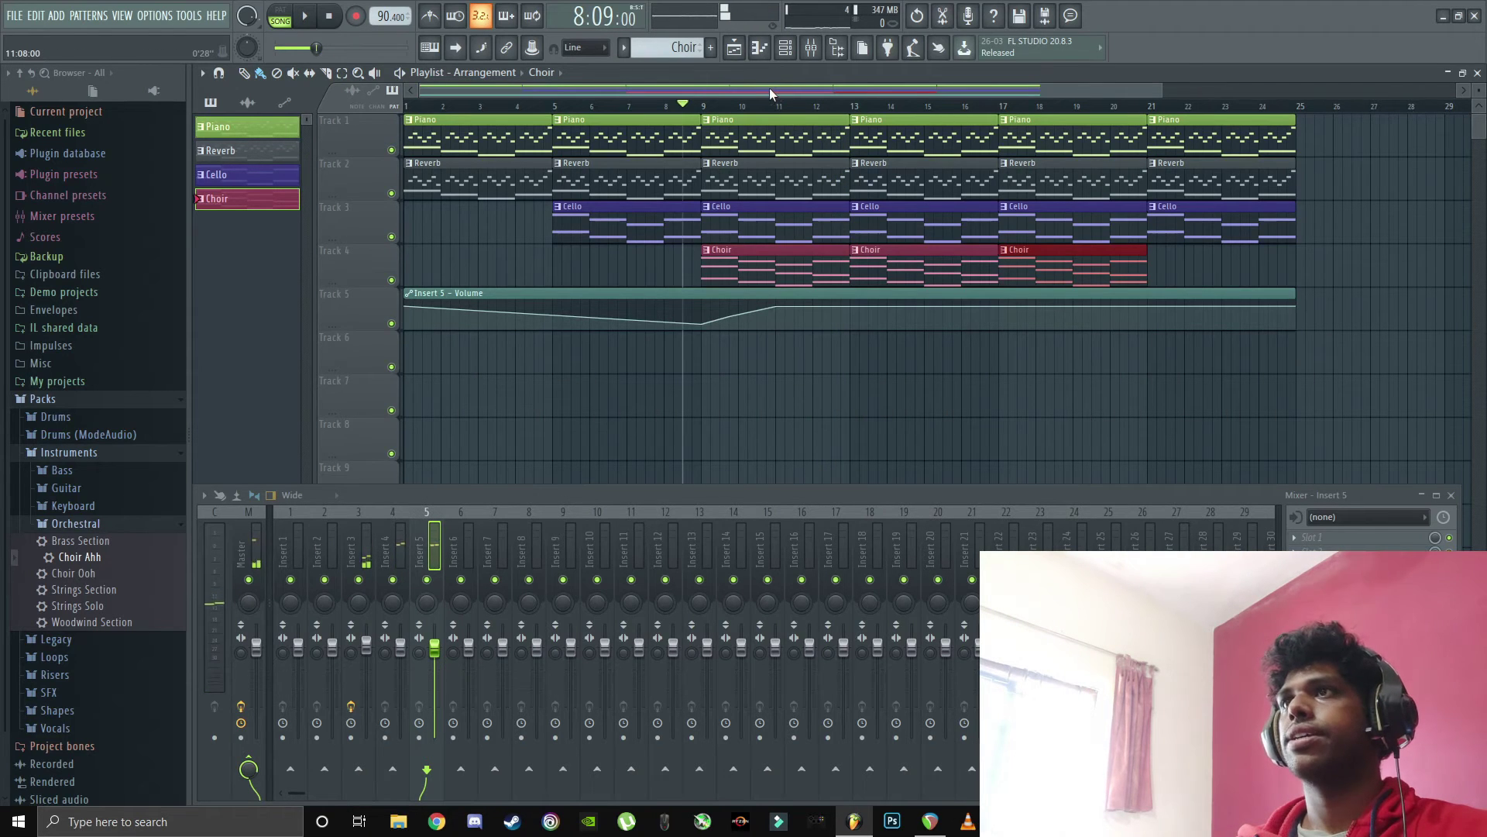
pyautogui.click(710, 48)
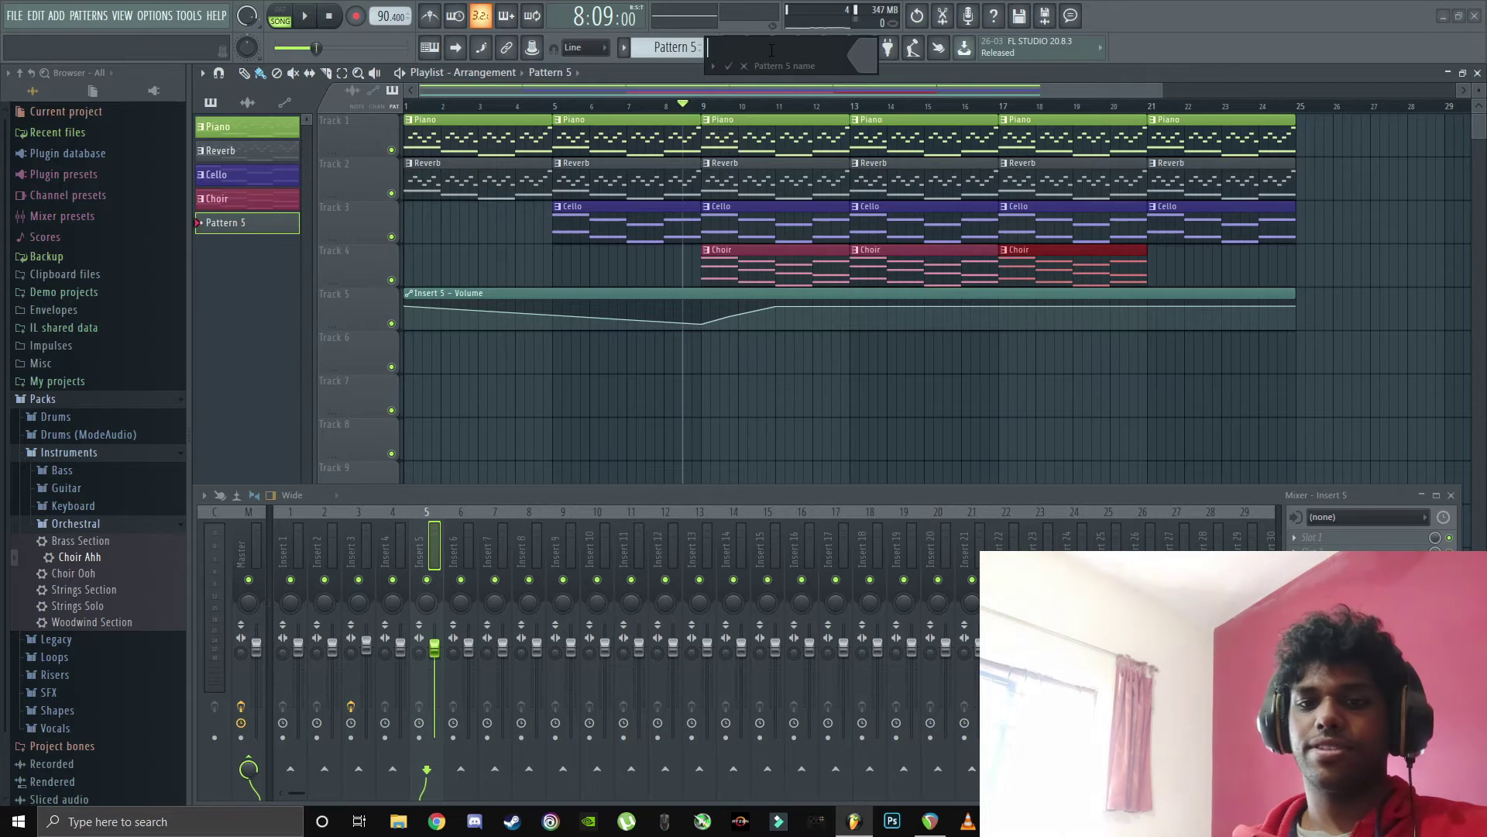
pyautogui.write('Violin')
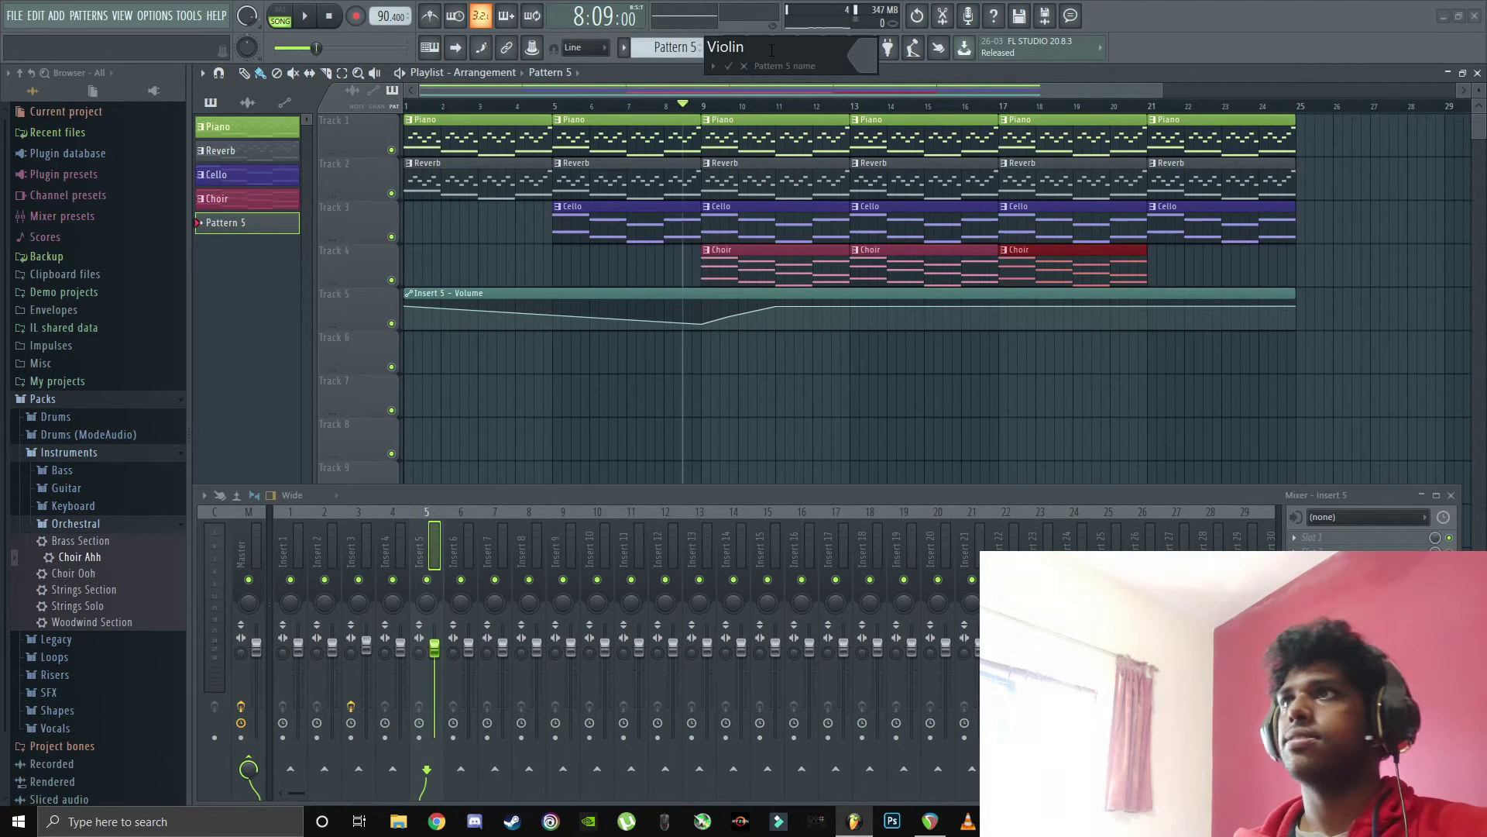
pyautogui.click(872, 62)
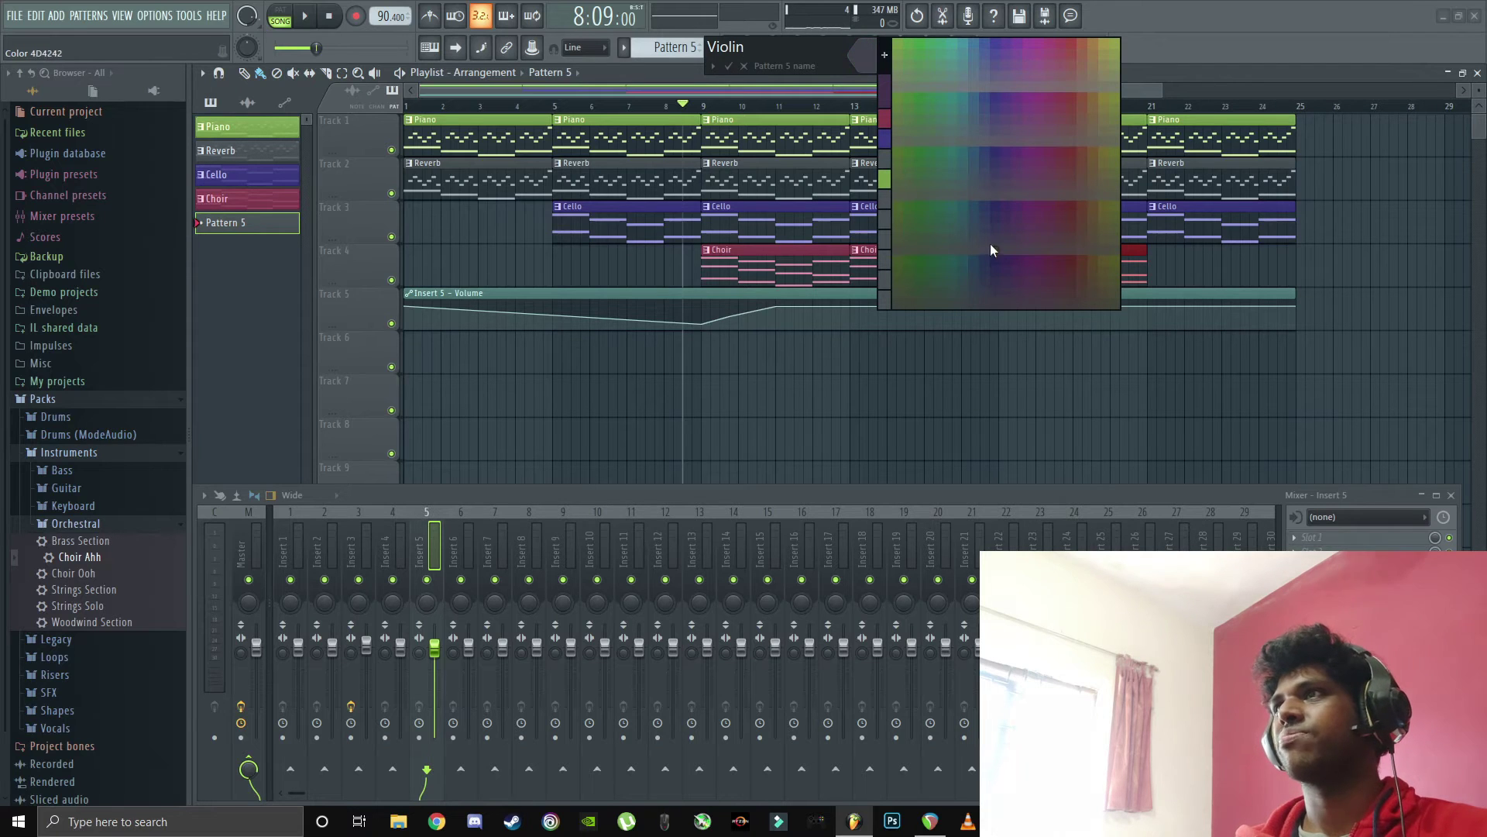
pyautogui.click(1067, 45)
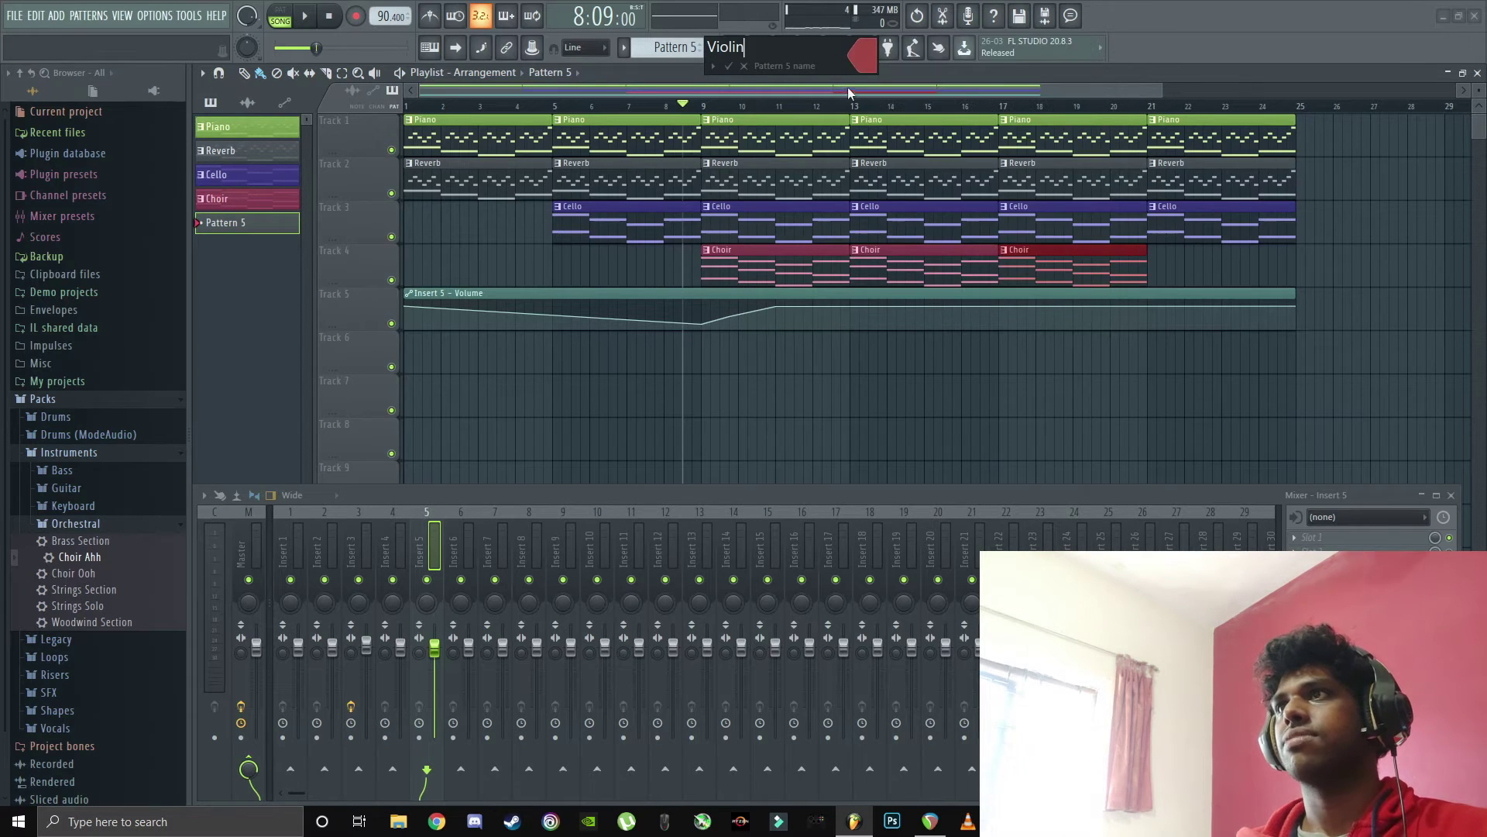
pyautogui.click(862, 58)
pyautogui.click(964, 49)
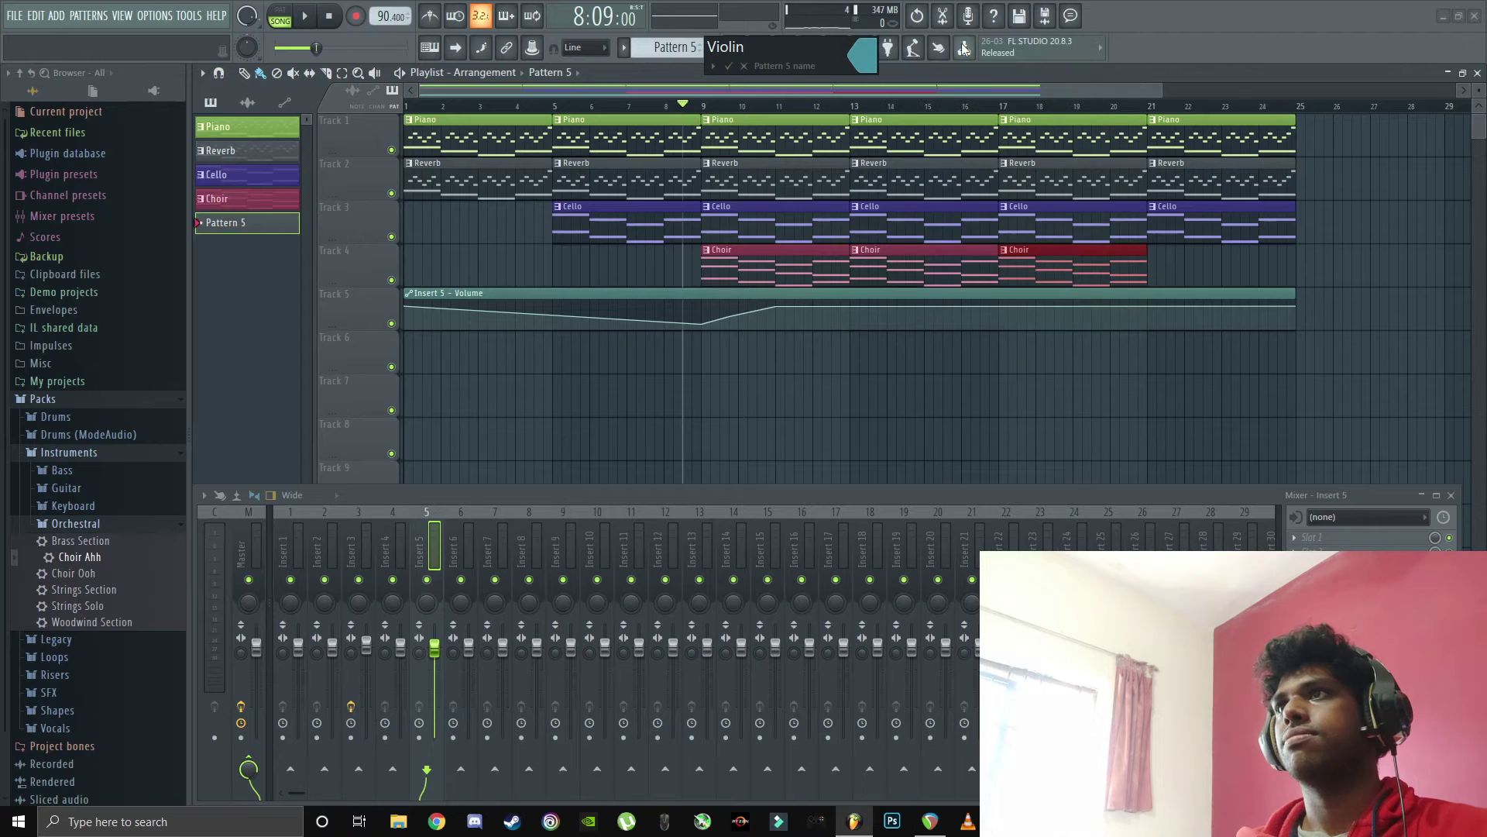
pyautogui.click(729, 67)
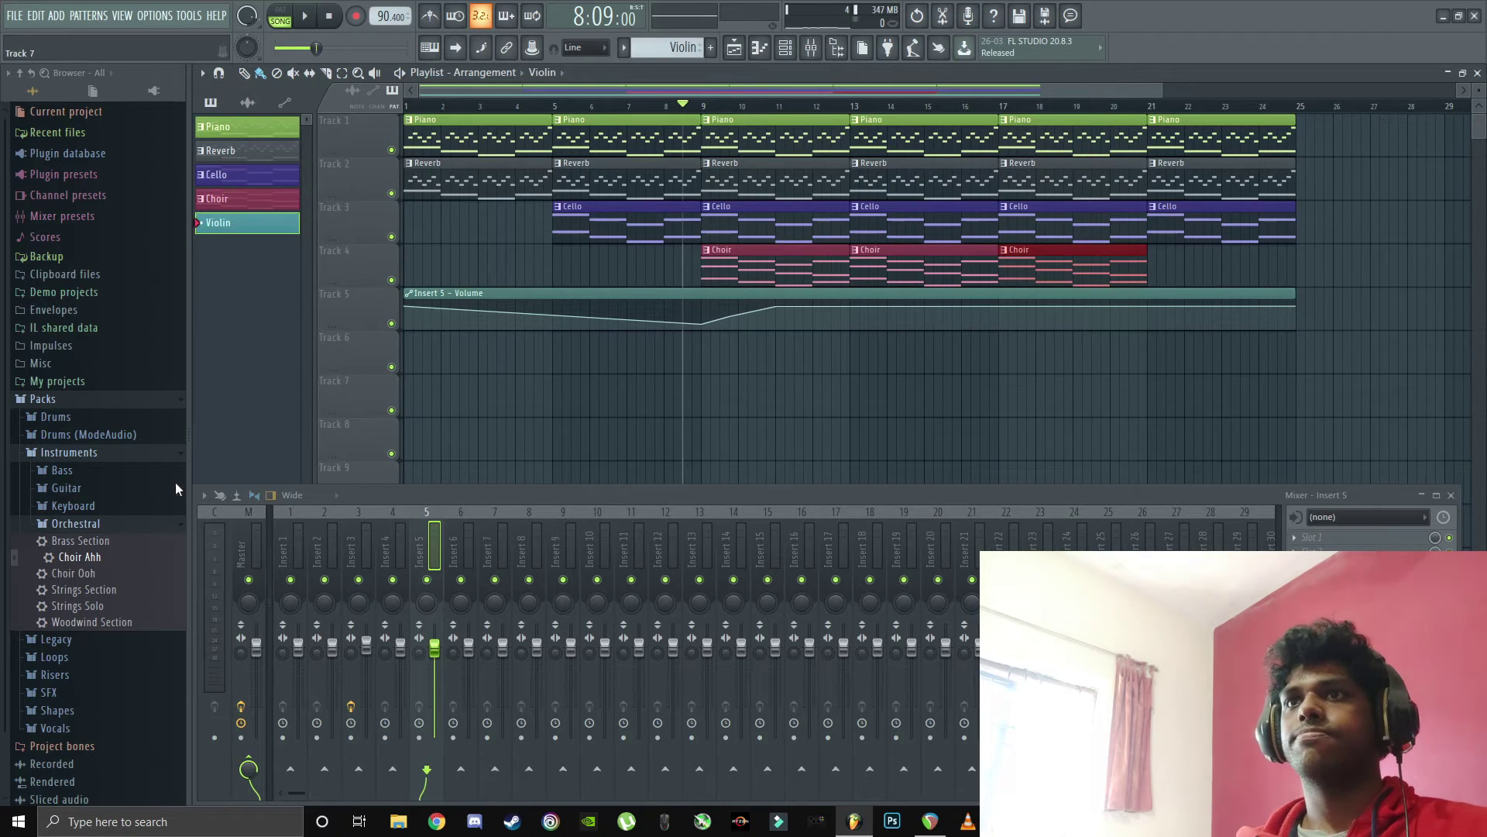
# - Add a second Strings Solo instrument from the Orchestral pack to the channel rack, routed to mixer track 6, and close the mixer
pyautogui.click(797, 48)
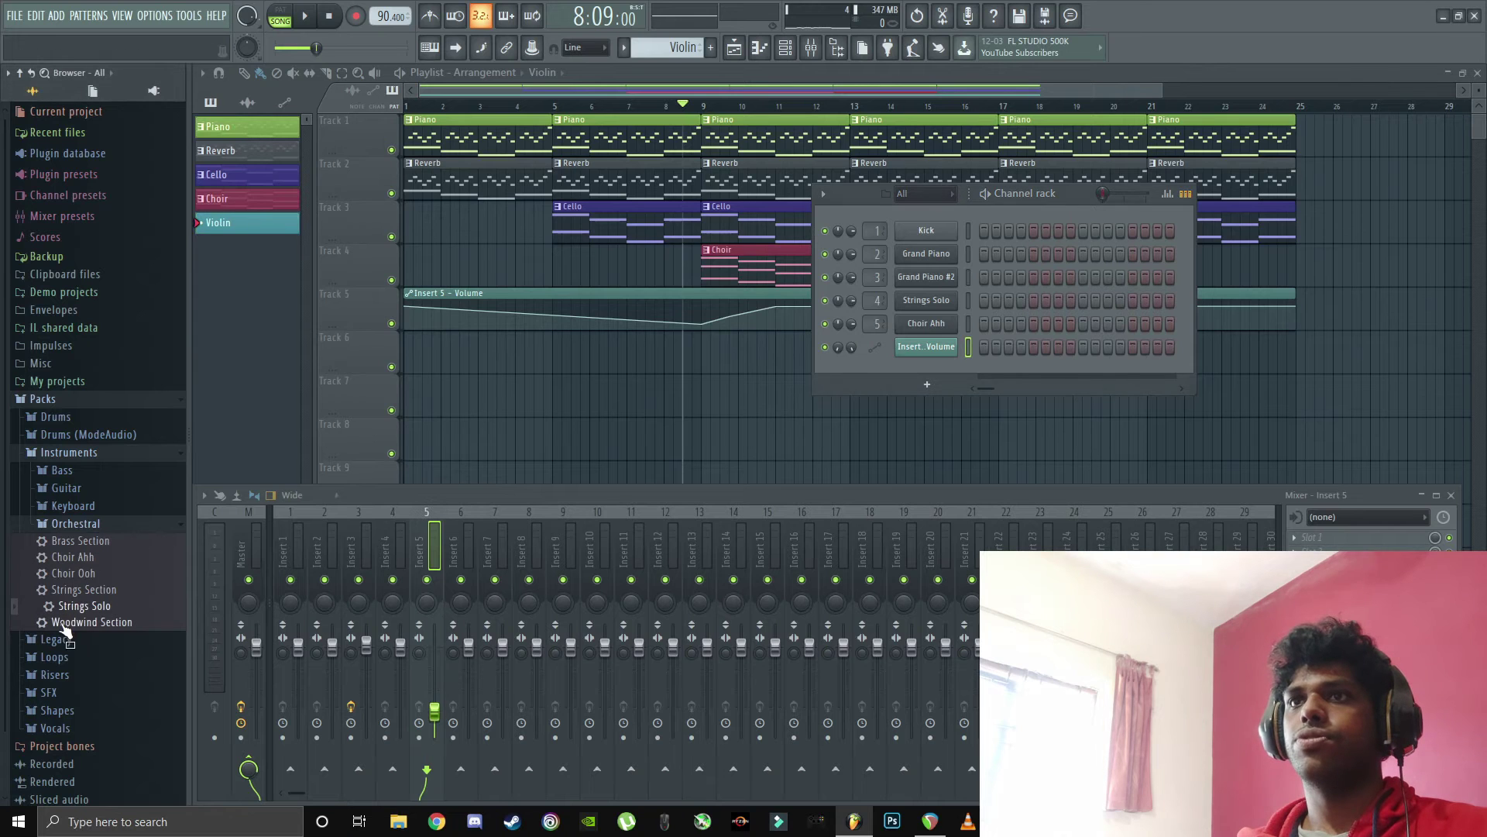
pyautogui.moveTo(101, 608); pyautogui.dragTo(887, 356)
pyautogui.moveTo(769, 212); pyautogui.dragTo(496, 242)
pyautogui.click(747, 237)
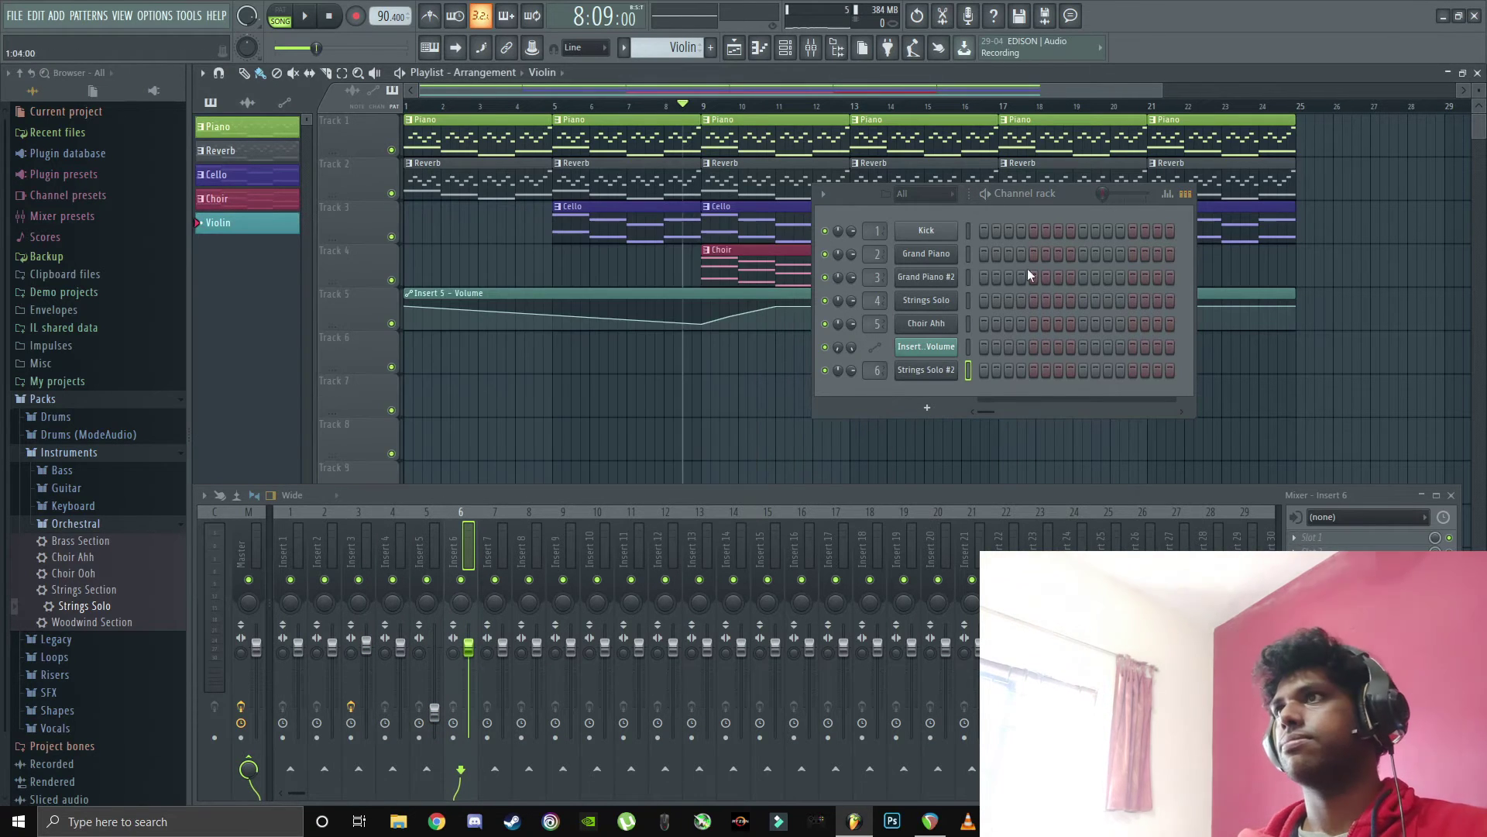
pyautogui.click(811, 47)
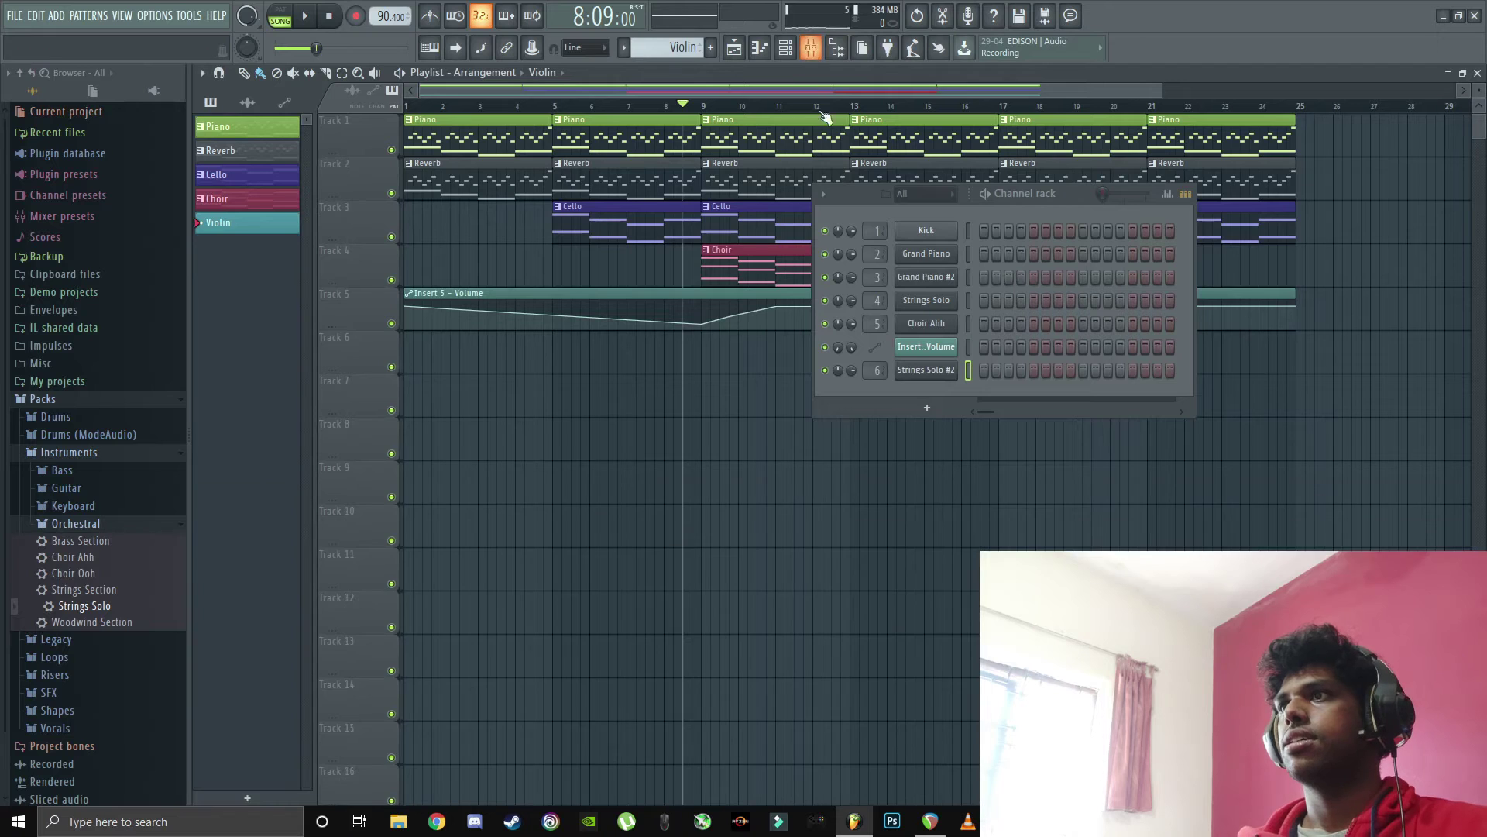
# - Open the piano roll of Strings Solo #2 and place a short D#6 note at the start of bar 1
pyautogui.rightClick(931, 373)
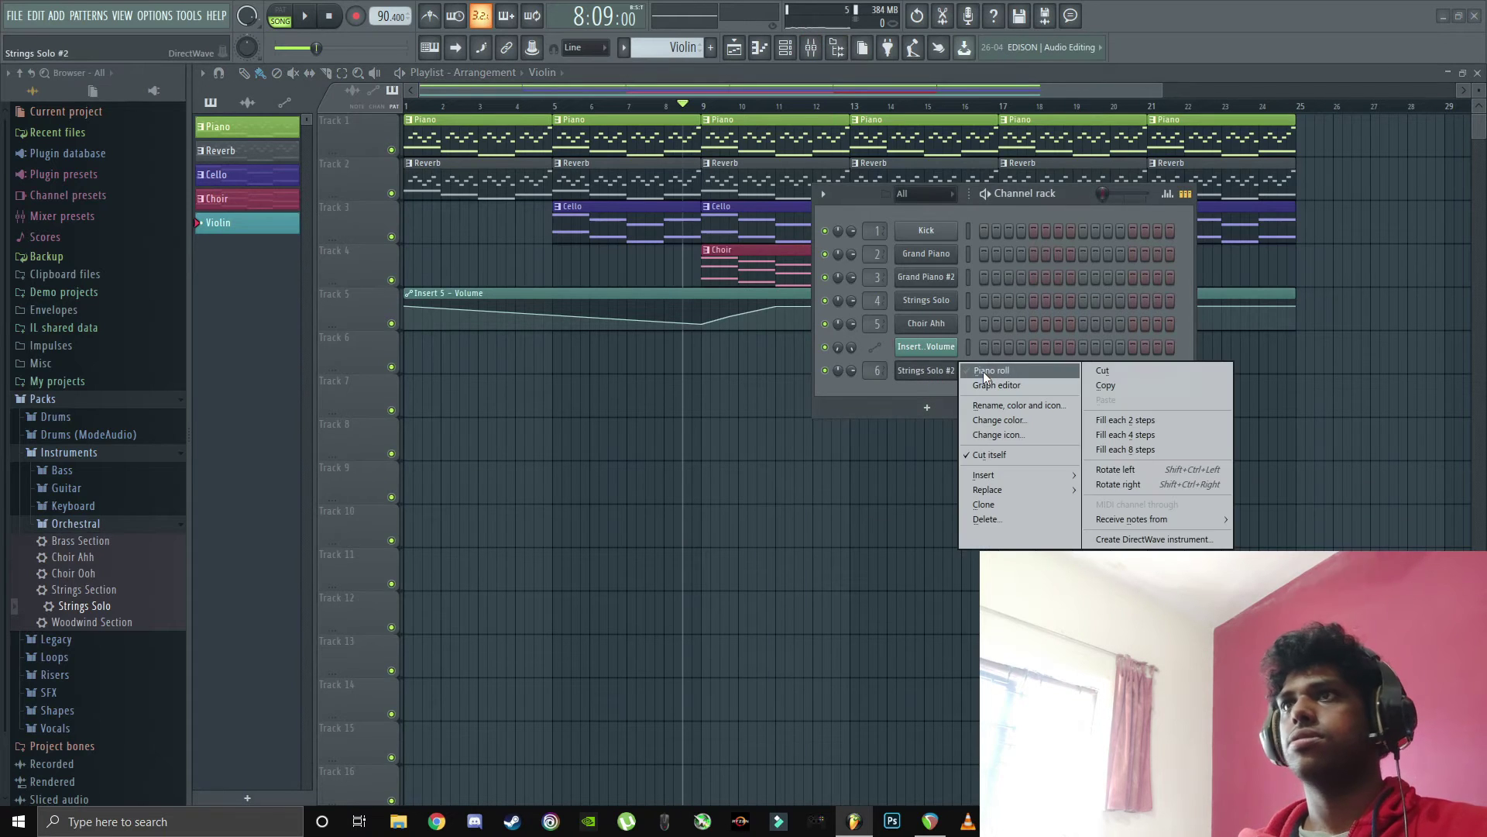
pyautogui.click(982, 371)
pyautogui.click(784, 47)
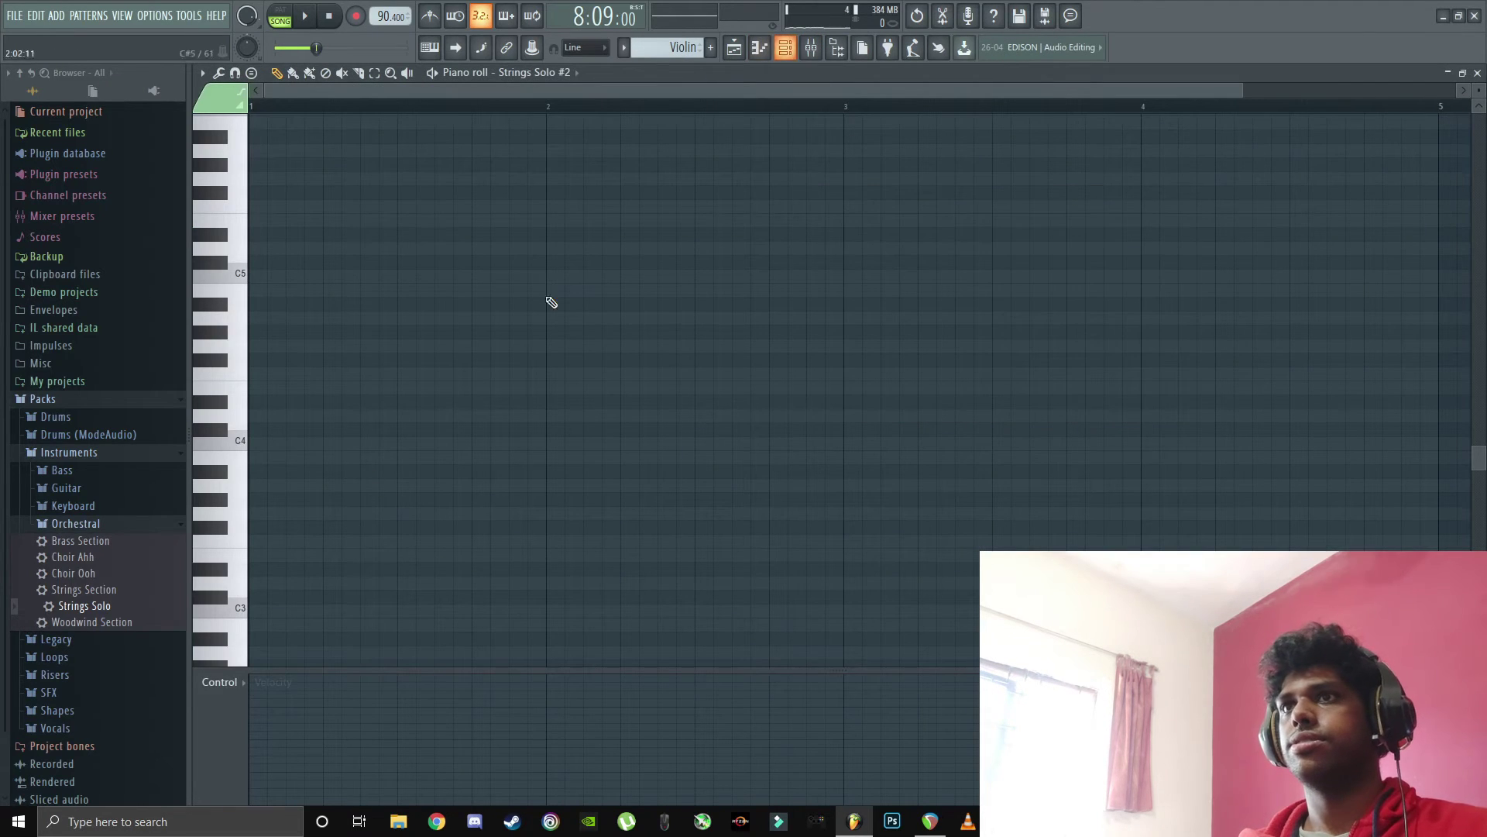
pyautogui.click(254, 401)
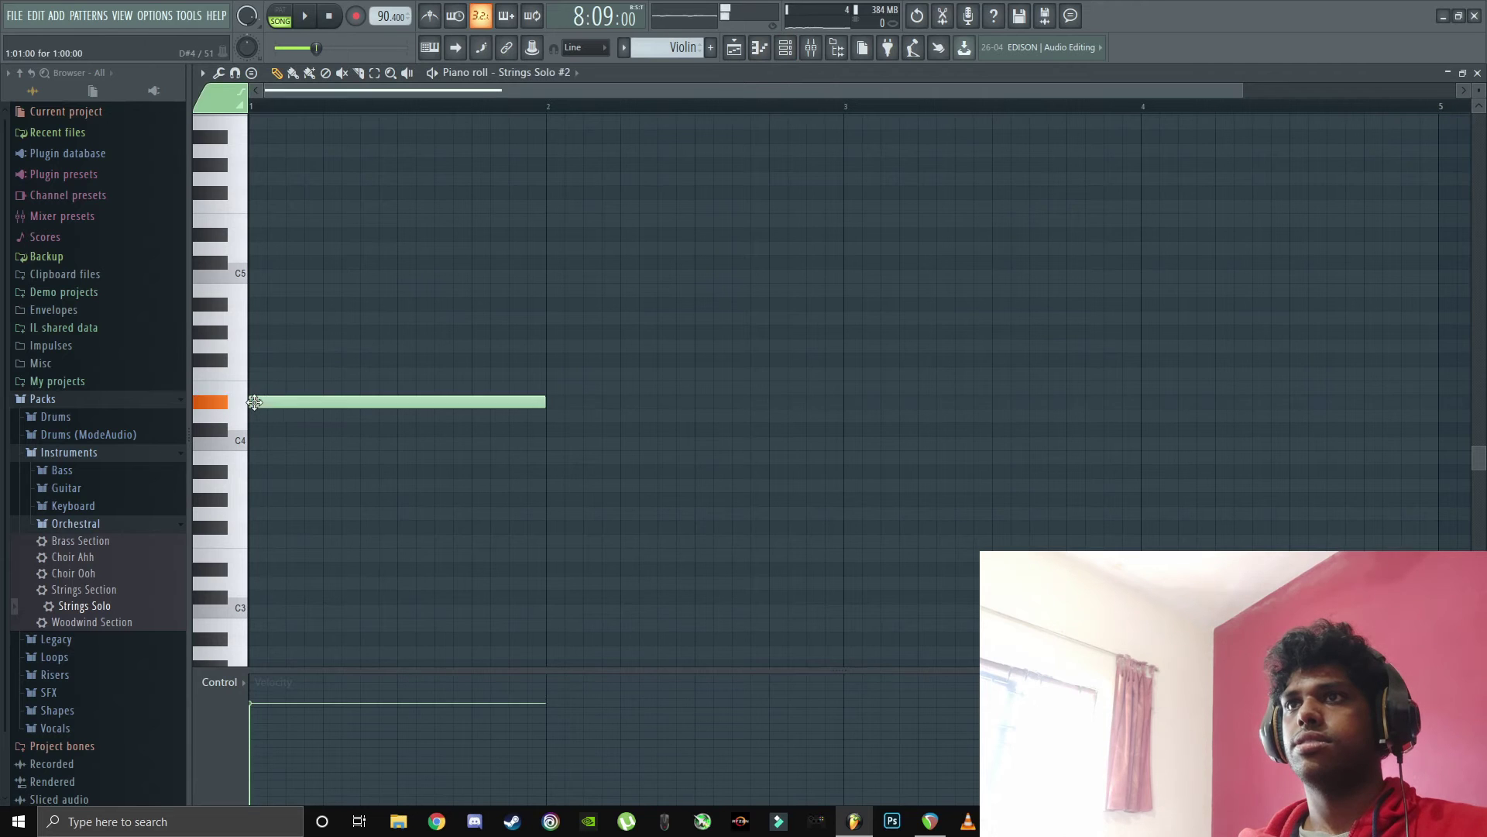
pyautogui.moveTo(278, 404); pyautogui.dragTo(285, 146)
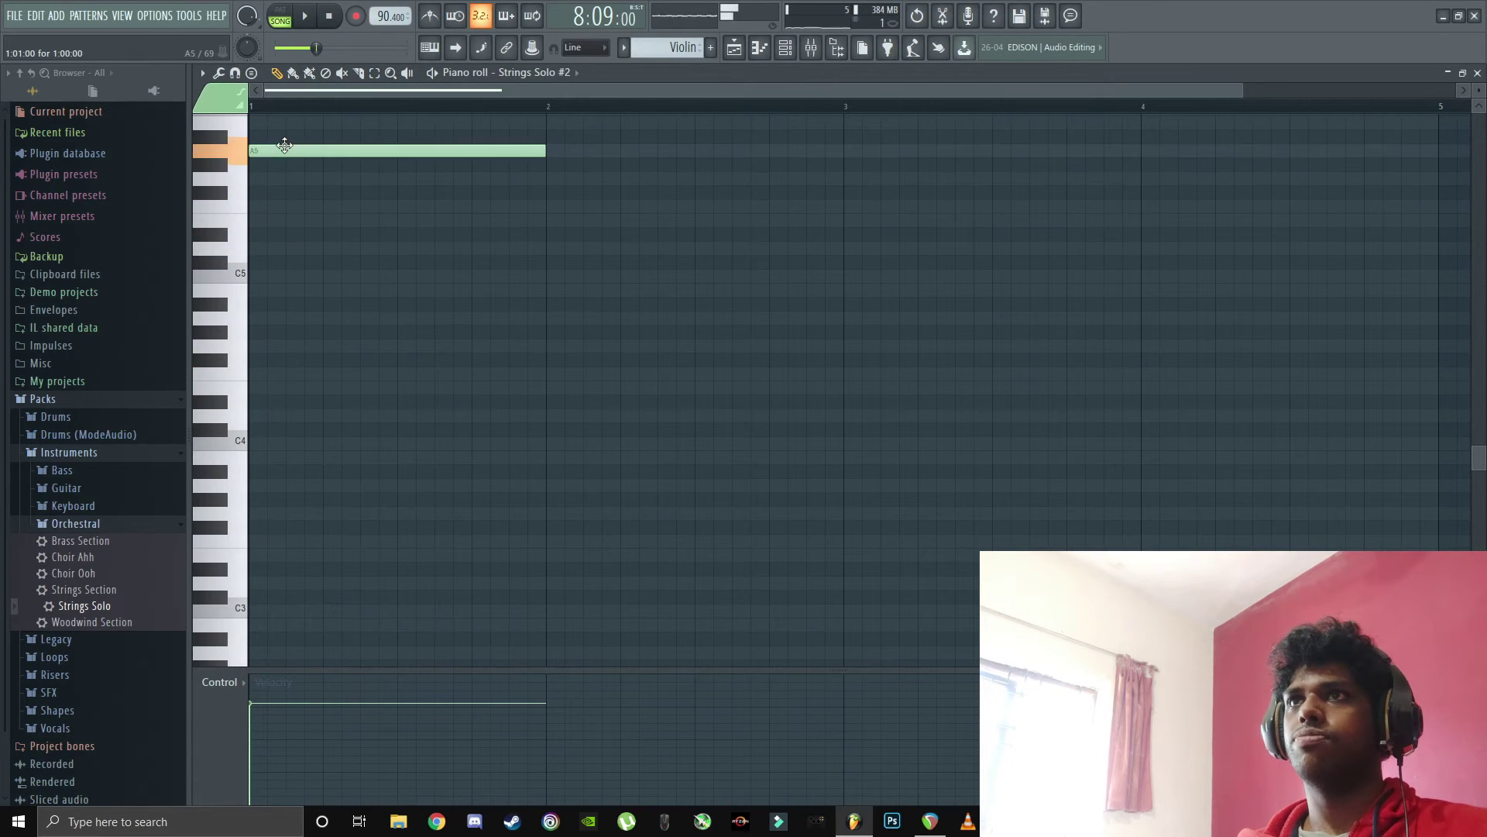
pyautogui.scroll(3, 291, 296)
pyautogui.moveTo(279, 279); pyautogui.dragTo(279, 191)
pyautogui.moveTo(544, 193); pyautogui.dragTo(286, 193)
# - In pattern mode, add an F#6 note after the first D#6 and try long D#6 and C#6 notes in bar 1
pyautogui.click(280, 16)
pyautogui.click(326, 151)
pyautogui.click(400, 193)
pyautogui.click(475, 221)
pyautogui.press('space')
pyautogui.click(550, 262)
pyautogui.rightClick(581, 262)
# - Complete bar 1 with short D#6, F#6, G#6, F#6, F6 and D#6 notes, deleting the long D#6 and C#6 notes
pyautogui.click(328, 194)
pyautogui.click(364, 151)
pyautogui.click(403, 123)
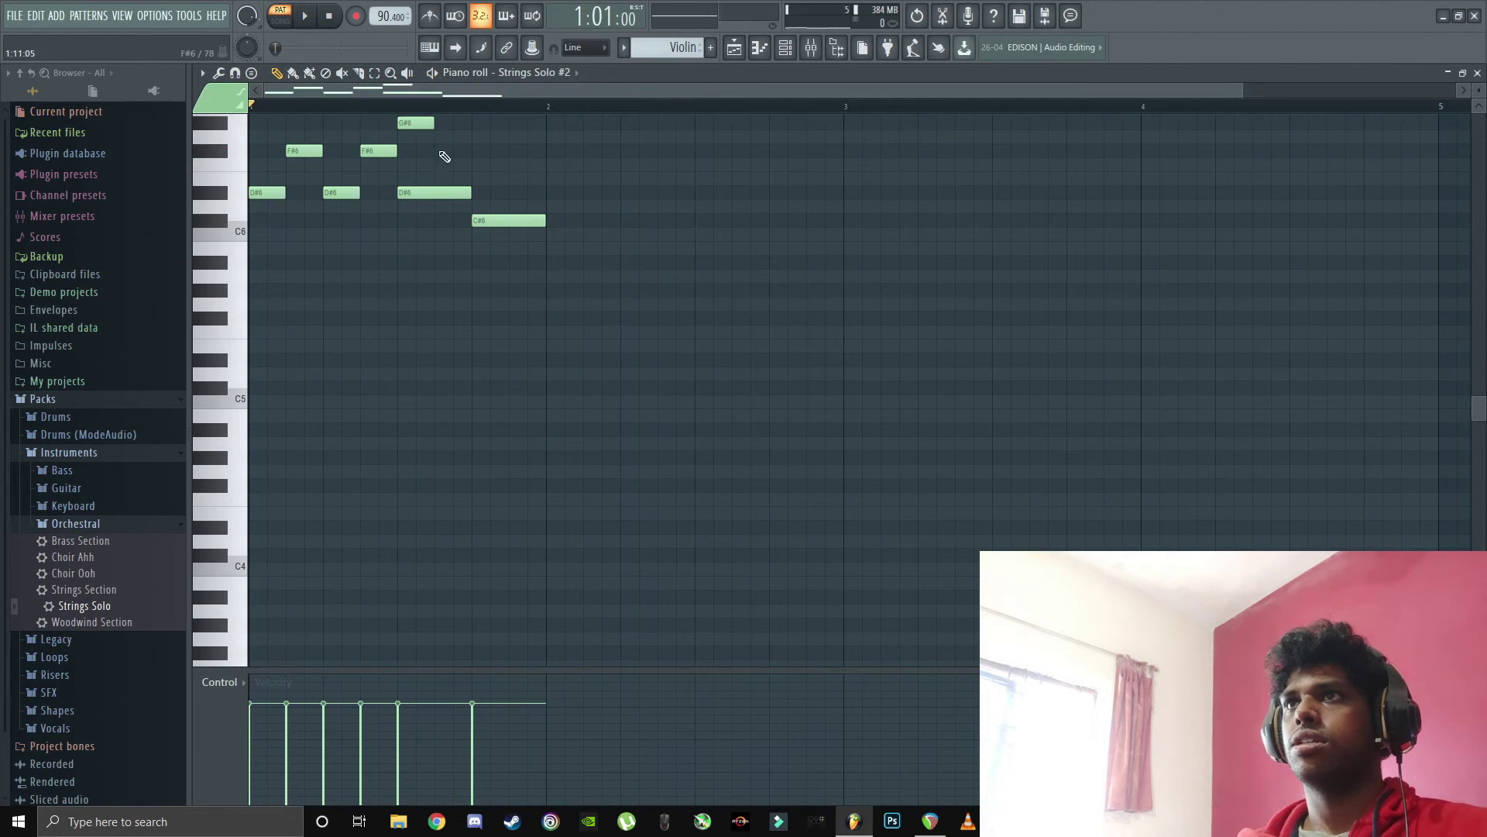
pyautogui.click(440, 152)
pyautogui.rightClick(442, 193)
pyautogui.rightClick(496, 220)
pyautogui.click(477, 164)
pyautogui.click(512, 193)
# - Try the Violin pattern on Track 6 at bar 9, play it in the arrangement, and remove the clip
pyautogui.click(701, 353)
pyautogui.click(280, 15)
pyautogui.click(683, 106)
pyautogui.press('space')
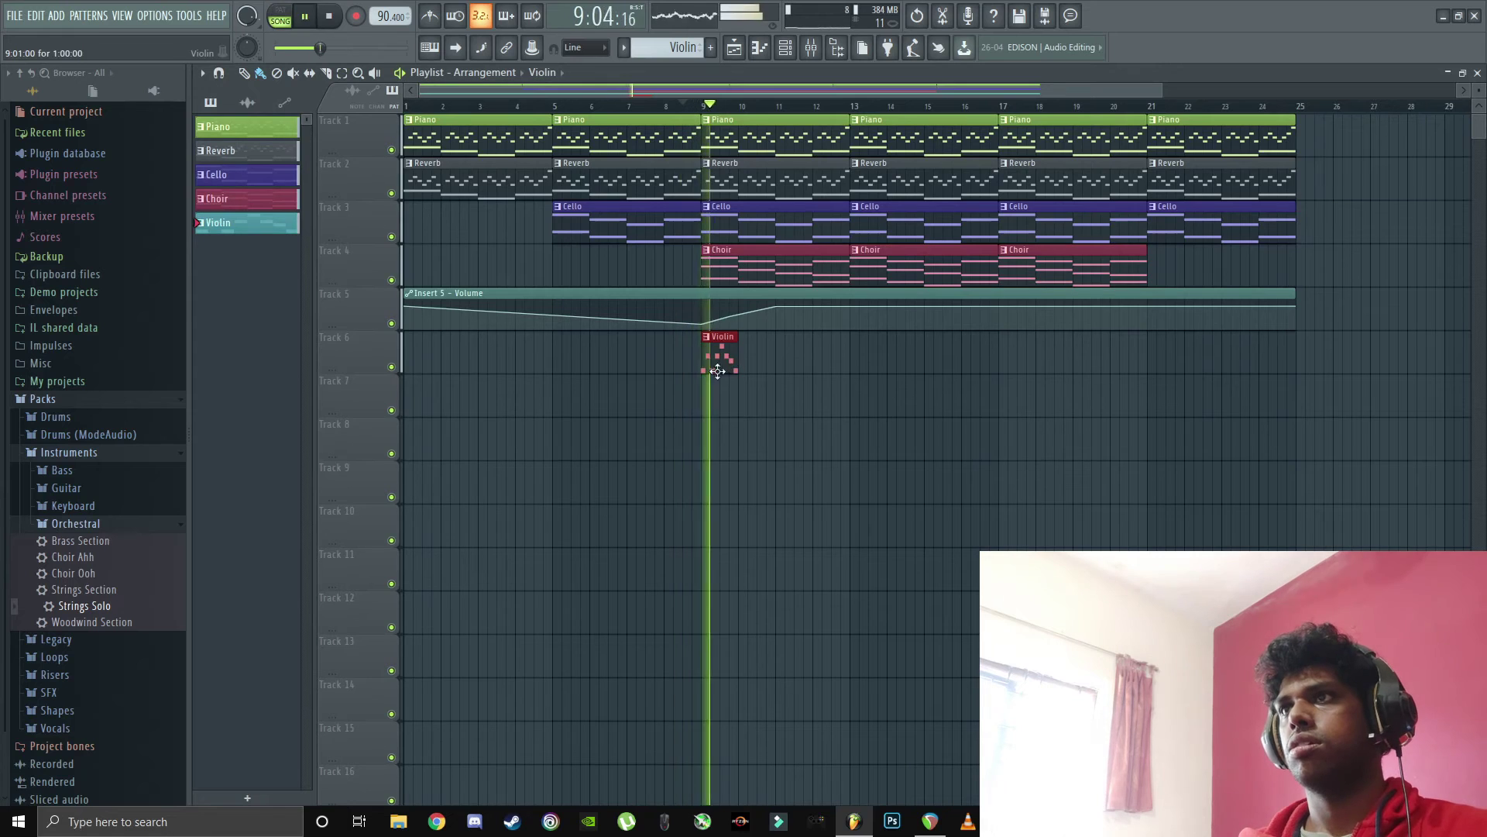
pyautogui.press('space')
pyautogui.rightClick(717, 362)
# - Draw C#6, F#6, D#6, F#6, G#6, F#6, F6 and D#6 in bar 2 plus A#5 at bar 3, and play the violin melody
pyautogui.click(785, 48)
pyautogui.press('space')
pyautogui.press('space')
pyautogui.click(551, 221)
pyautogui.click(588, 151)
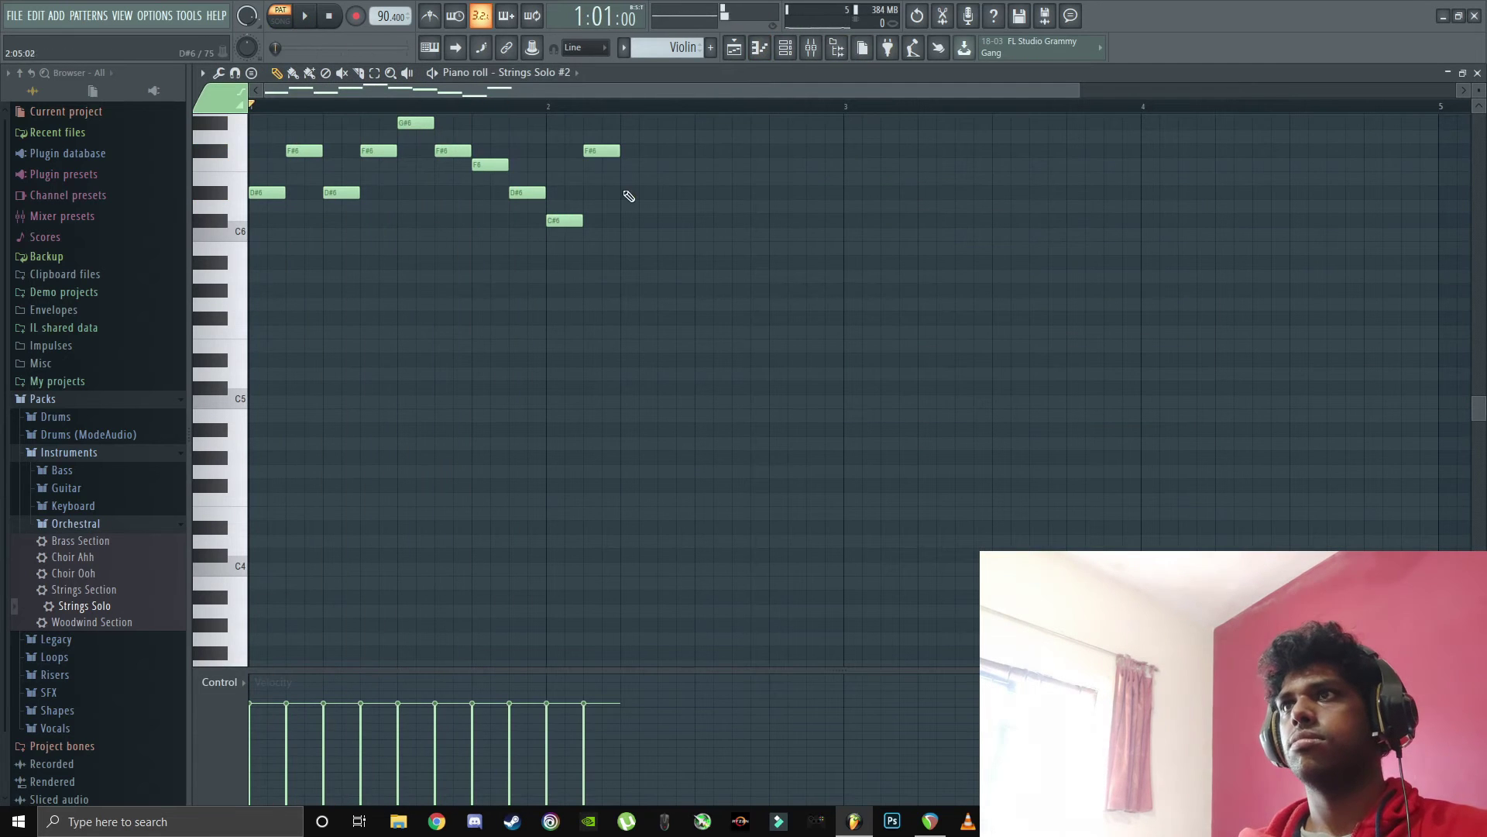
pyautogui.click(626, 193)
pyautogui.click(663, 151)
pyautogui.click(700, 123)
pyautogui.click(737, 151)
pyautogui.click(774, 165)
pyautogui.press('space')
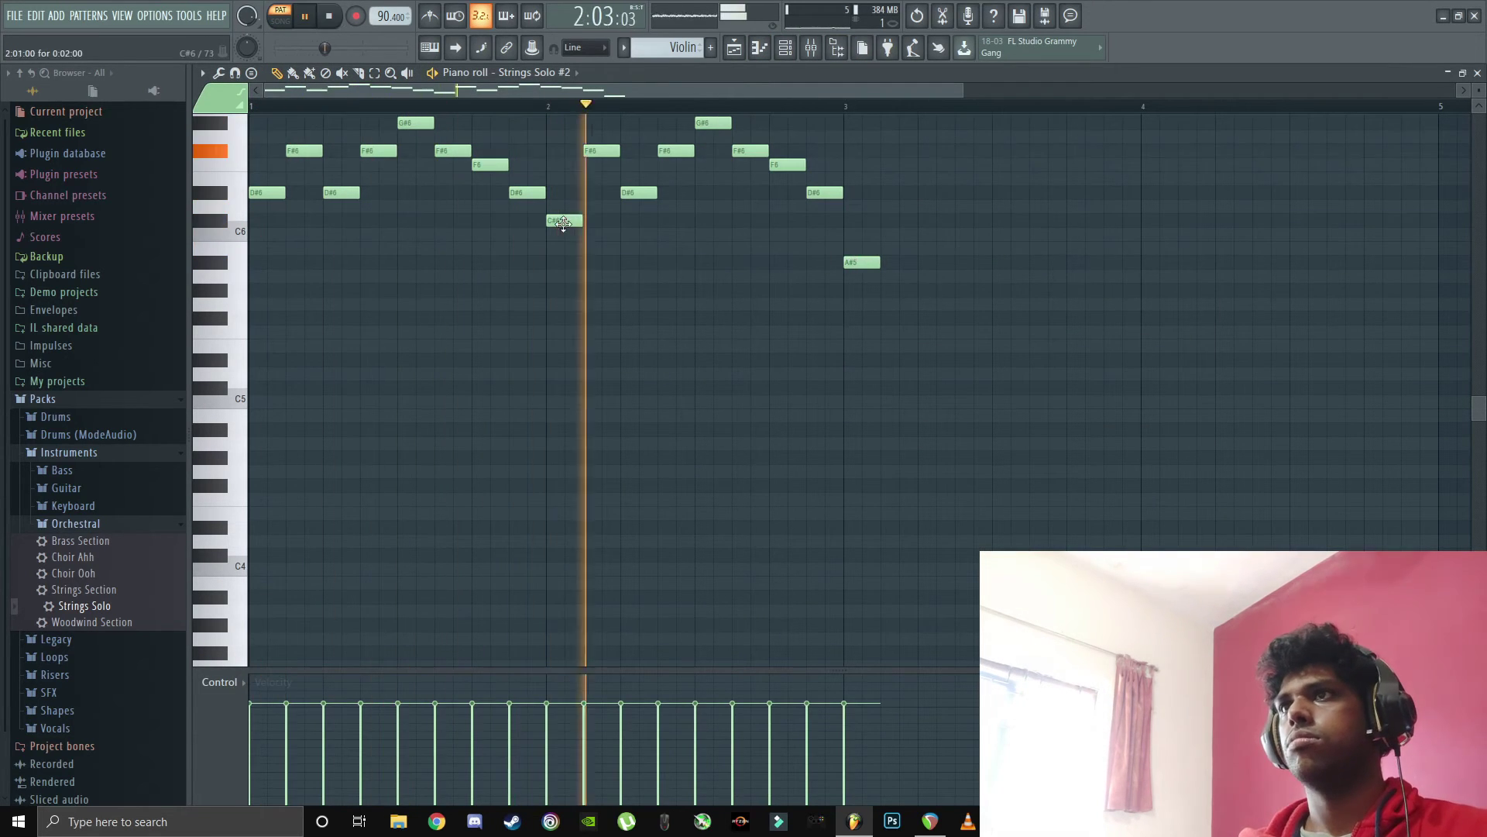
# - Raise the third note of bar 2 to F6 and the first note of bar 3 to B5, checking by playback
pyautogui.press('space')
pyautogui.moveTo(638, 193)
pyautogui.mouseDown()
pyautogui.moveTo(638, 206)
pyautogui.moveTo(635, 165)
pyautogui.mouseUp()
pyautogui.press('space')
pyautogui.press('space')
pyautogui.press('space')
pyautogui.press('space')
pyautogui.moveTo(862, 262); pyautogui.dragTo(861, 249)
# - Add F#6 and D#6 notes after the B5 in bar 3 and play the melody from 2:13
pyautogui.click(769, 108)
pyautogui.click(889, 151)
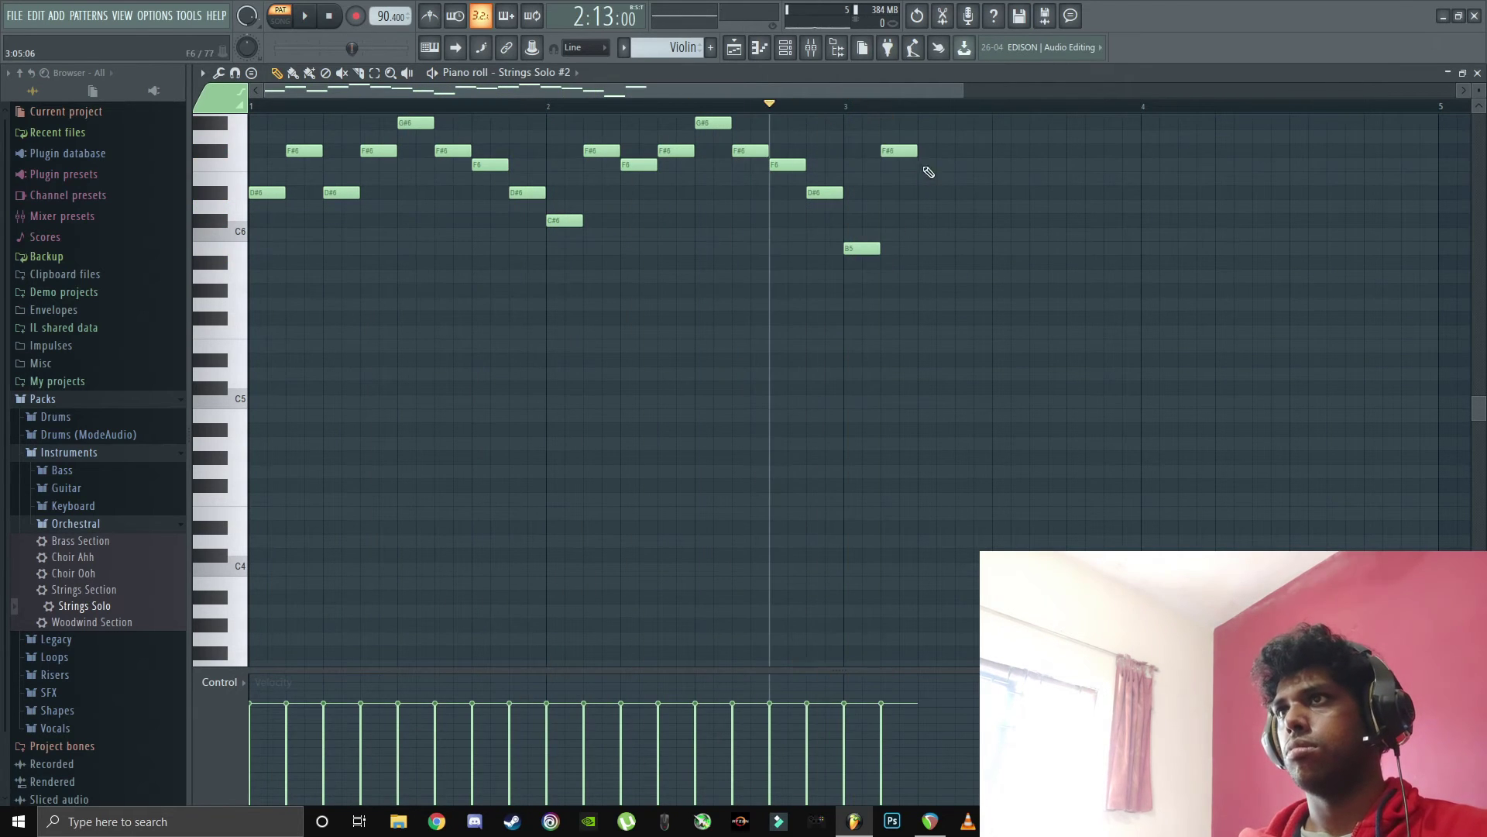
pyautogui.click(927, 193)
pyautogui.press('space')
pyautogui.press('space')
pyautogui.moveTo(929, 193)
pyautogui.mouseDown()
pyautogui.moveTo(935, 165)
pyautogui.moveTo(935, 193)
pyautogui.mouseUp()
pyautogui.press('space')
pyautogui.press('space')
# - Continue bar 3 with an F#6 note followed by a high B6, and play the melody
pyautogui.click(961, 137)
pyautogui.moveTo(961, 137); pyautogui.dragTo(961, 151)
pyautogui.moveTo(998, 138); pyautogui.dragTo(998, 120)
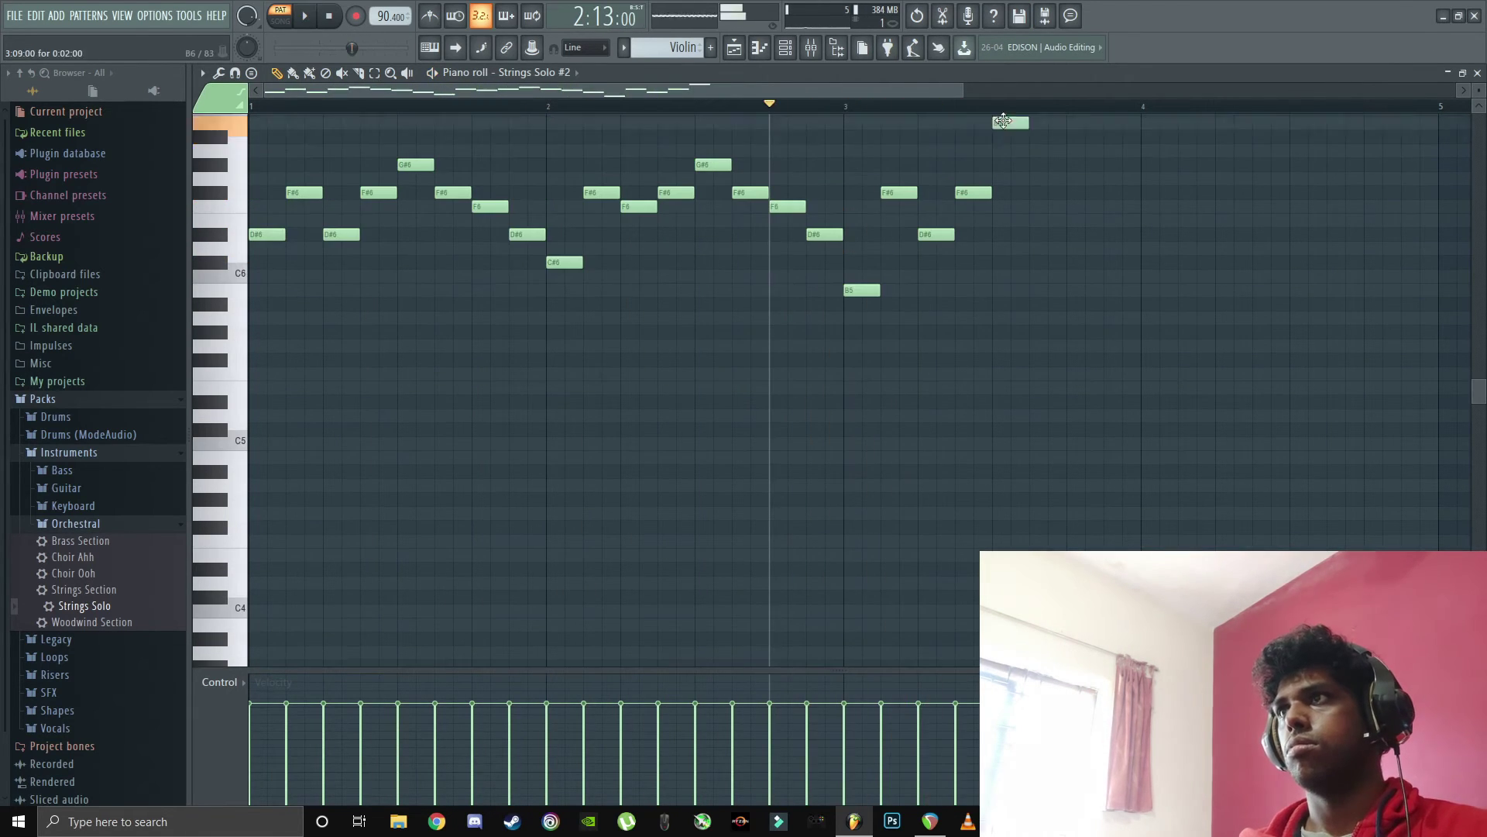
pyautogui.press('space')
pyautogui.press('space')
# - Finish bar 3 with descending F#6, F6 and D#6 notes
pyautogui.click(1033, 192)
pyautogui.click(1072, 207)
pyautogui.click(1111, 235)
# - Draw C#6, F#6, D#6, F#6, D#6, F6, F#6 and G#6 across bar 4 and play the melody
pyautogui.click(1149, 262)
pyautogui.click(1187, 192)
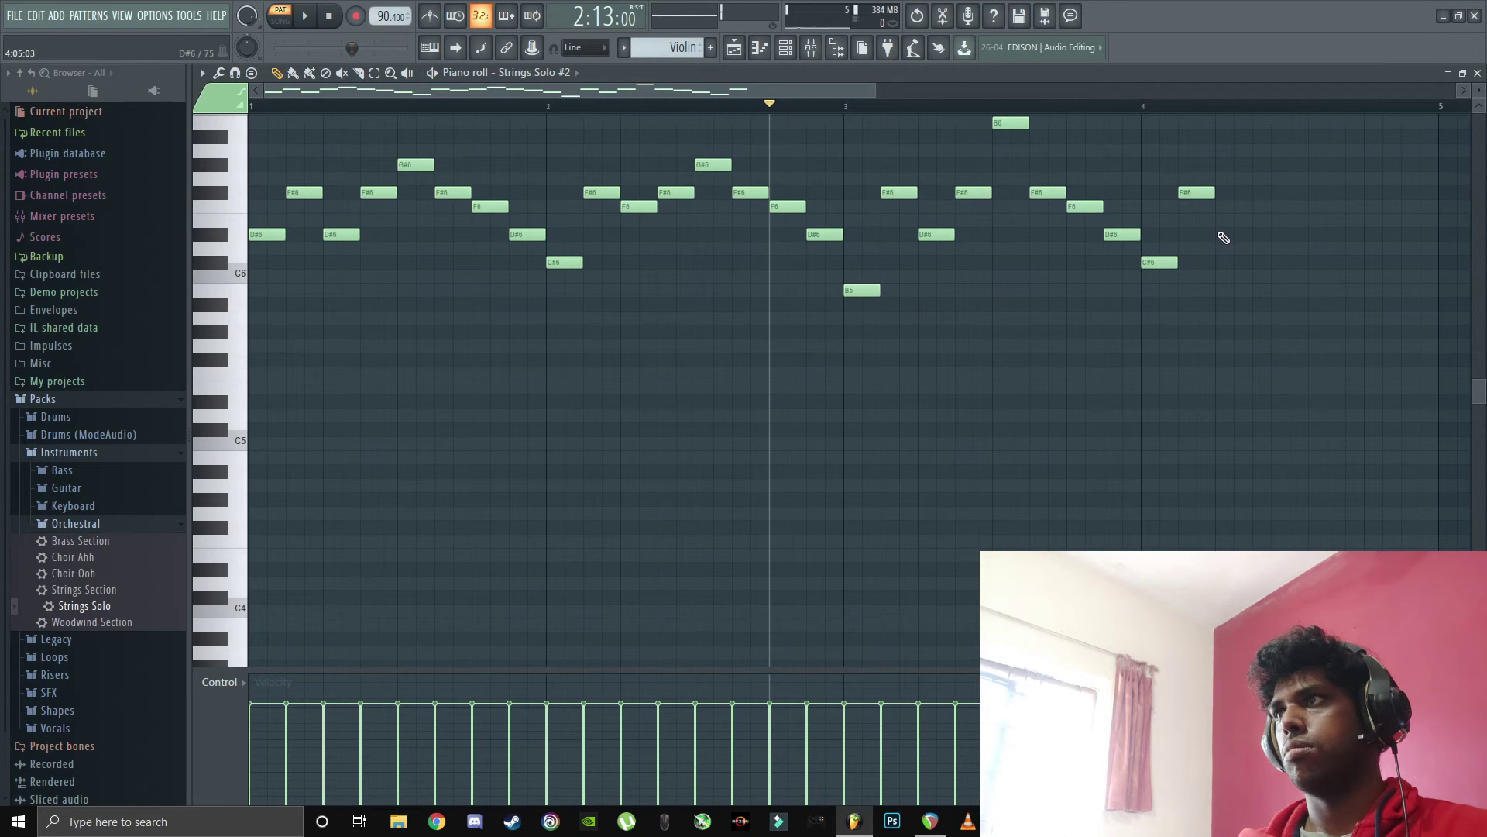
pyautogui.click(1339, 206)
pyautogui.click(1376, 193)
pyautogui.click(1413, 165)
pyautogui.press('space')
pyautogui.press('space')
pyautogui.press('space')
pyautogui.press('space')
# - Raise the third note of bar 4 to F6 and play the whole violin pattern from the start
pyautogui.moveTo(1231, 235); pyautogui.dragTo(1232, 207)
pyautogui.press('space')
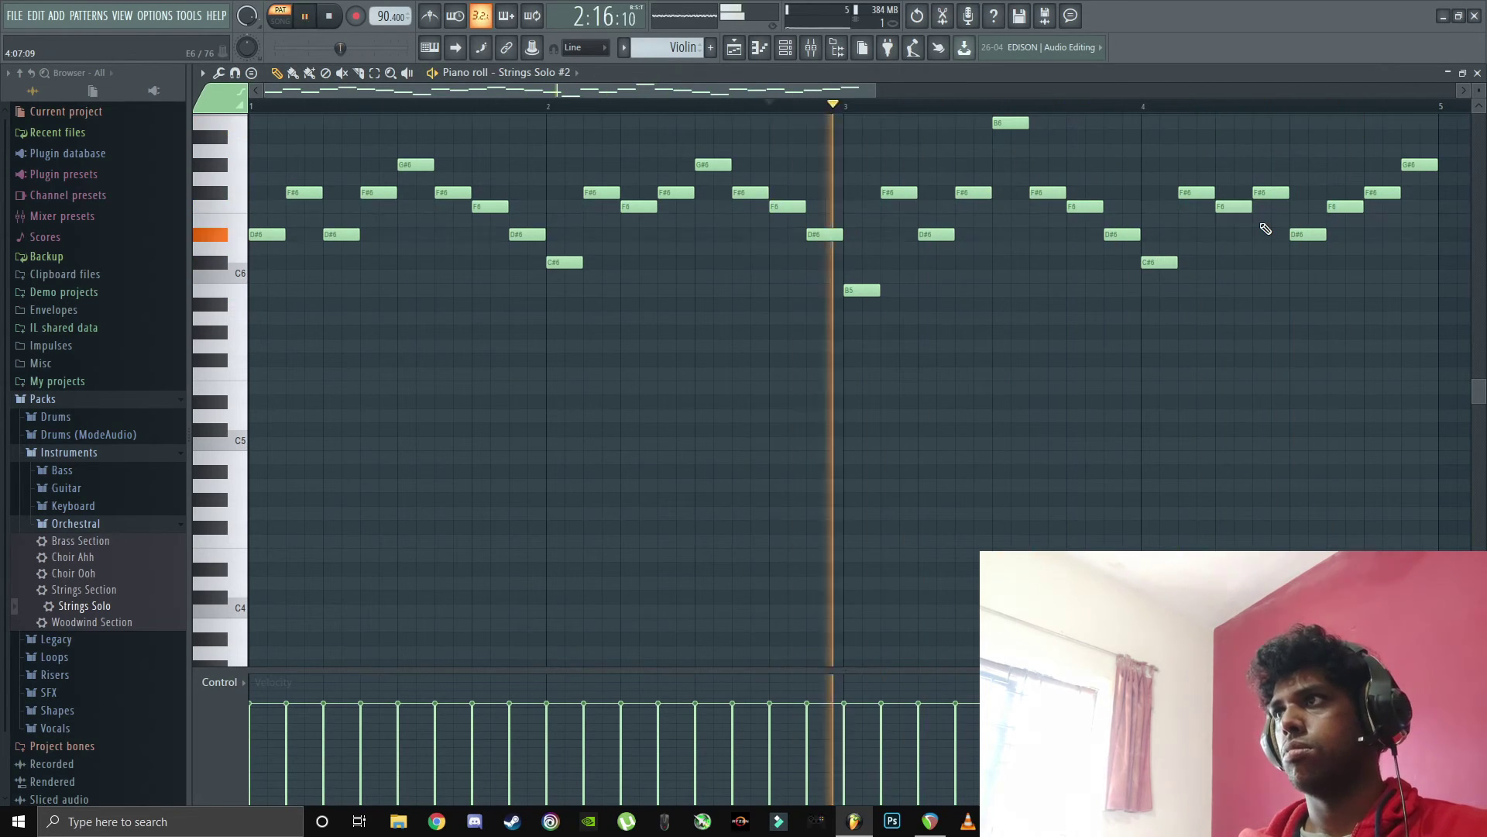
pyautogui.press('space')
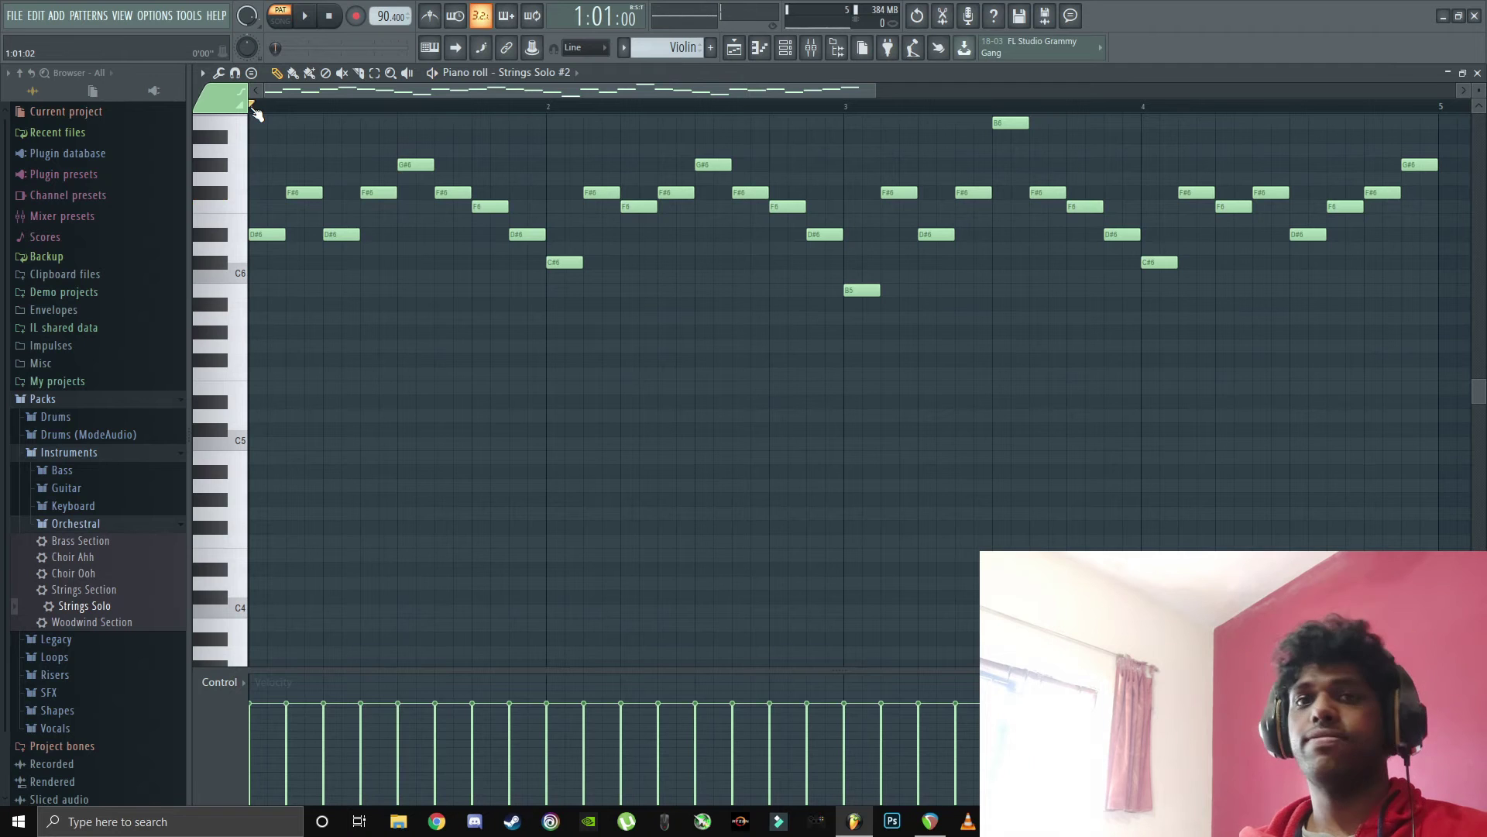
pyautogui.press('space')
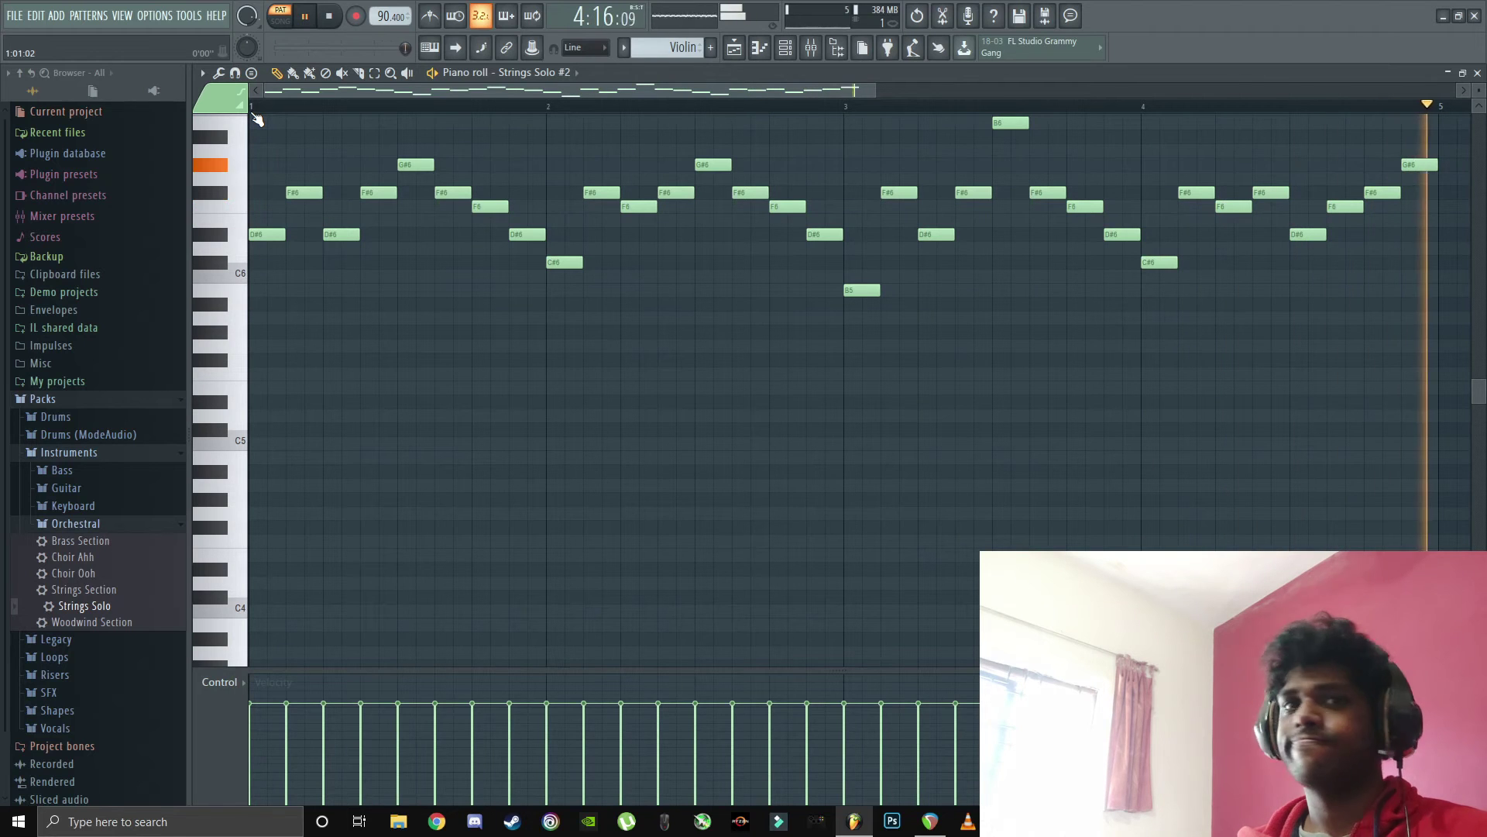
pyautogui.press('space')
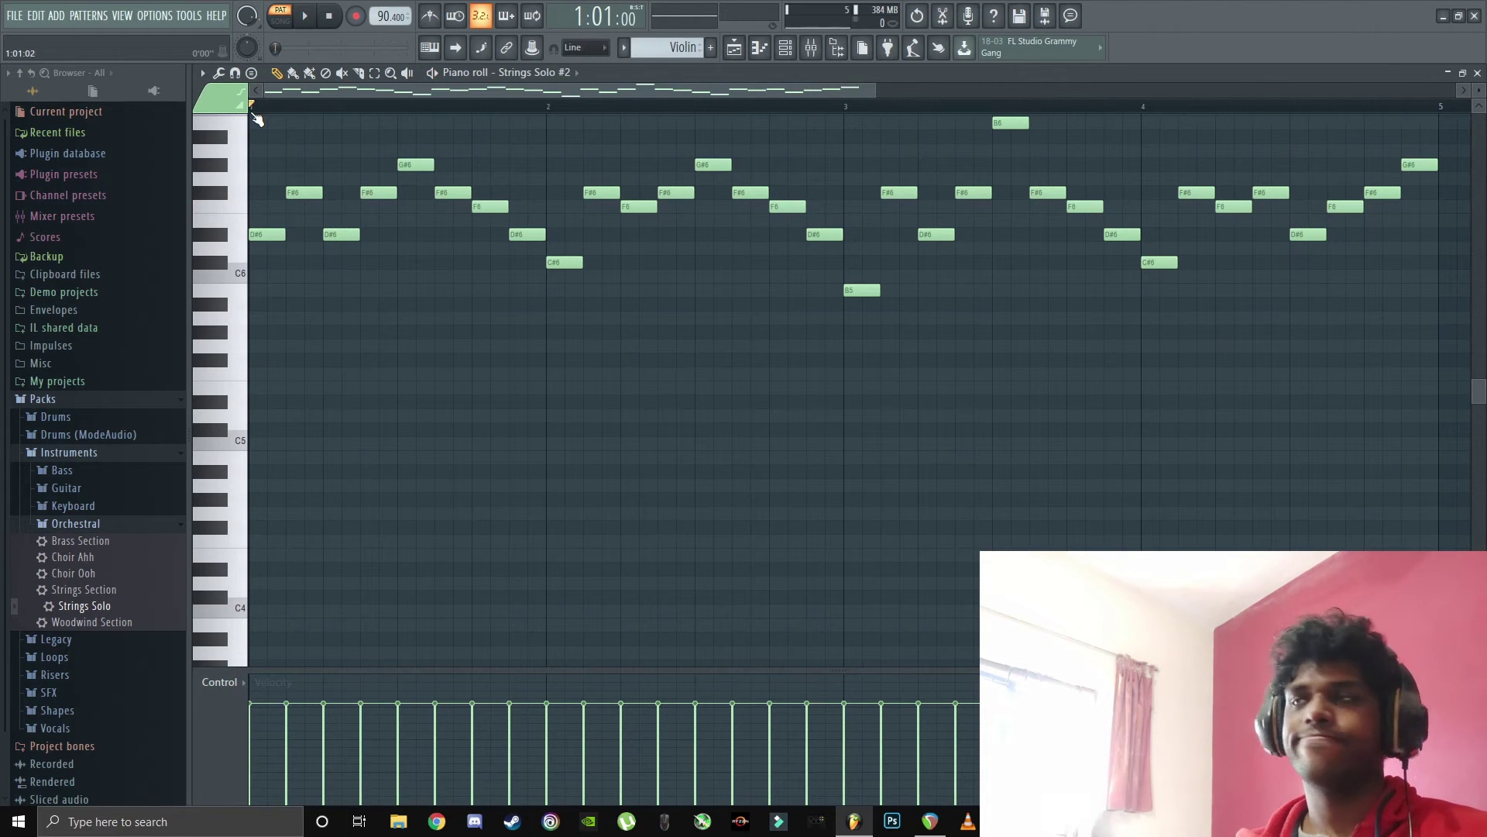
# - Place two Violin clips on Track 6 of the playlist, at bars 17 and 21
pyautogui.press('F5')
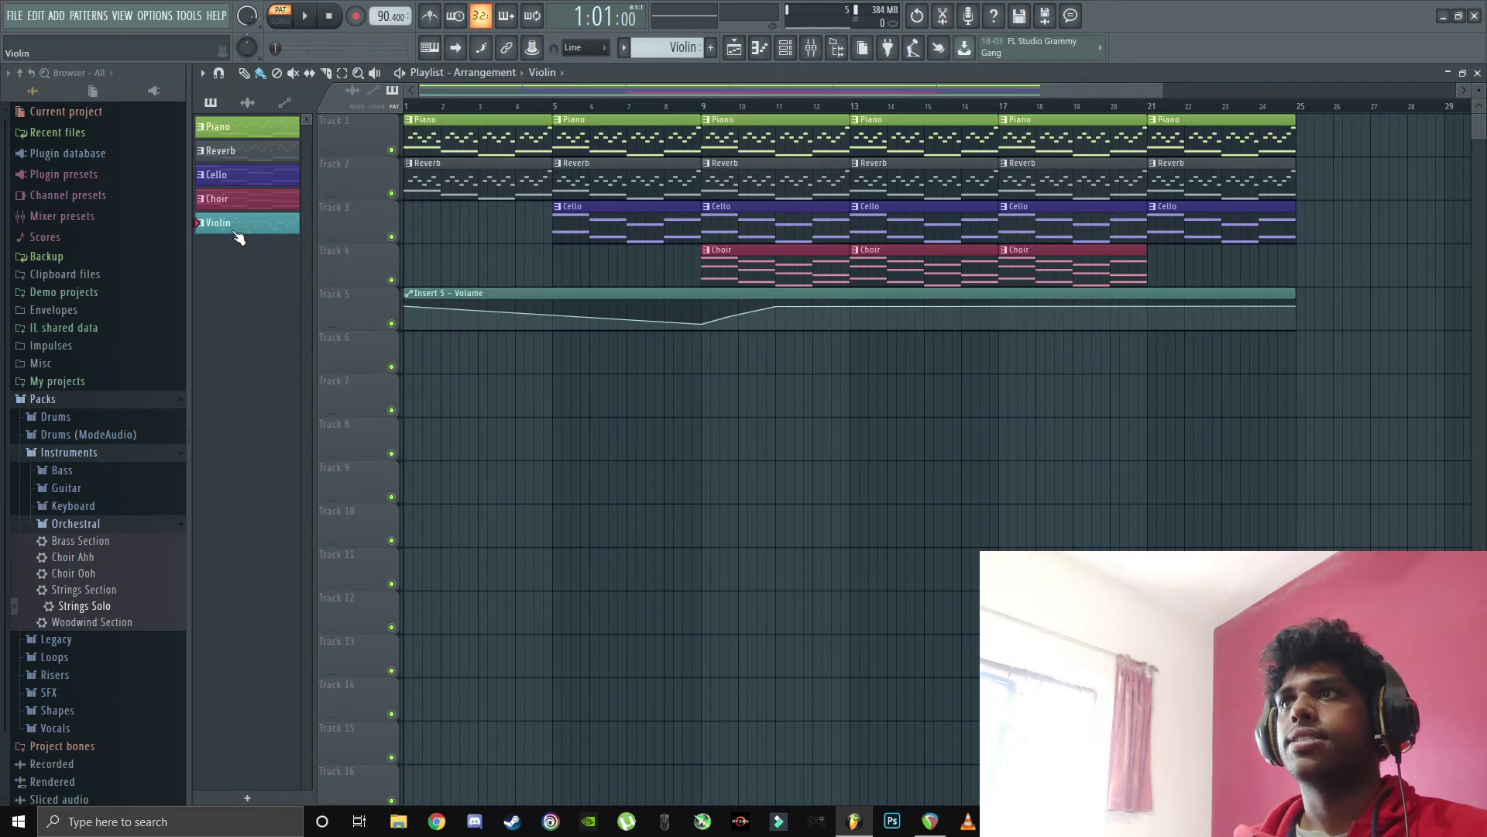
pyautogui.moveTo(271, 313); pyautogui.dragTo(857, 350)
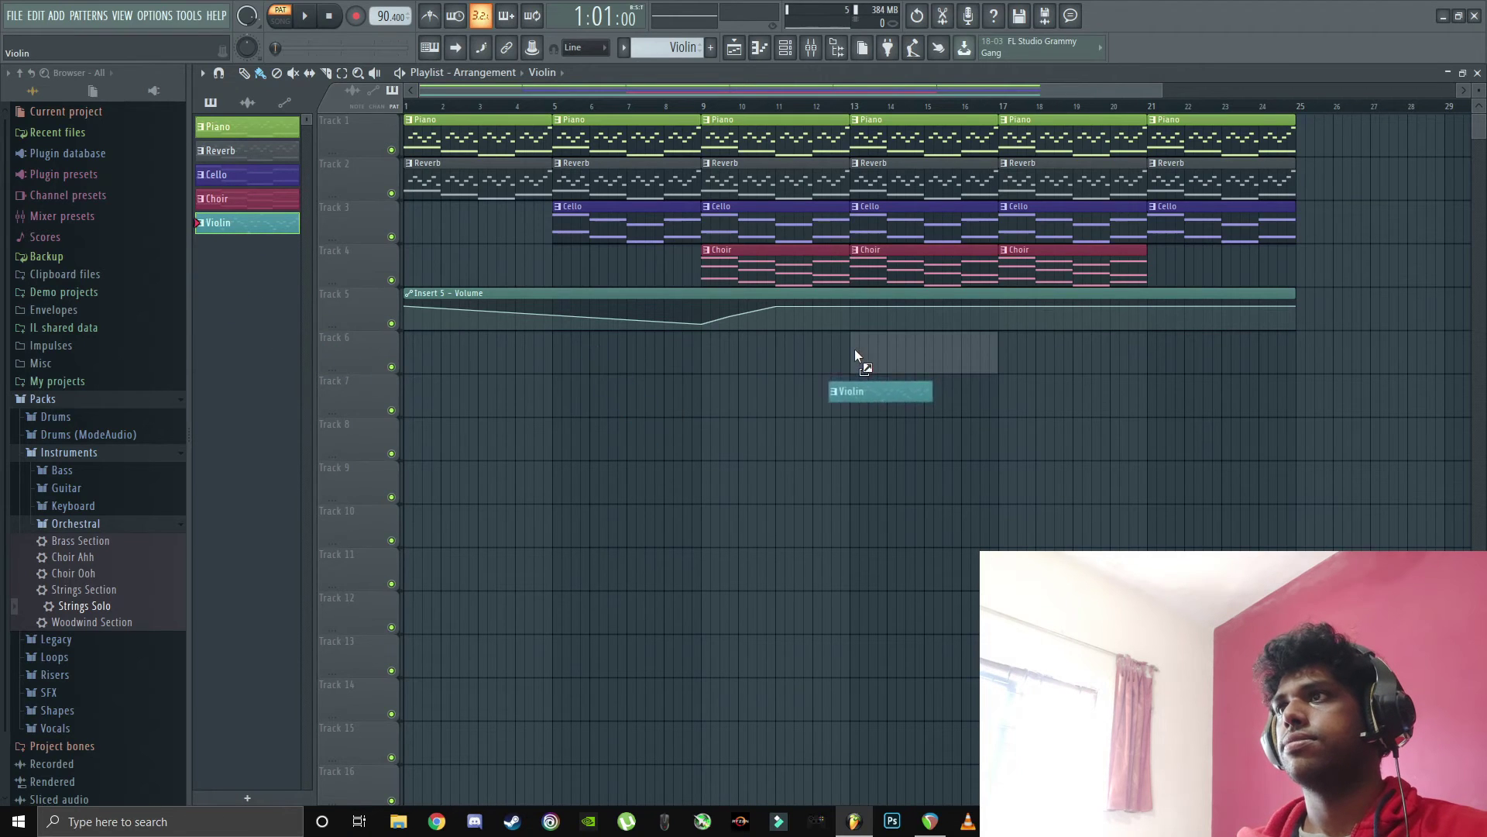
pyautogui.moveTo(1019, 355); pyautogui.dragTo(990, 355)
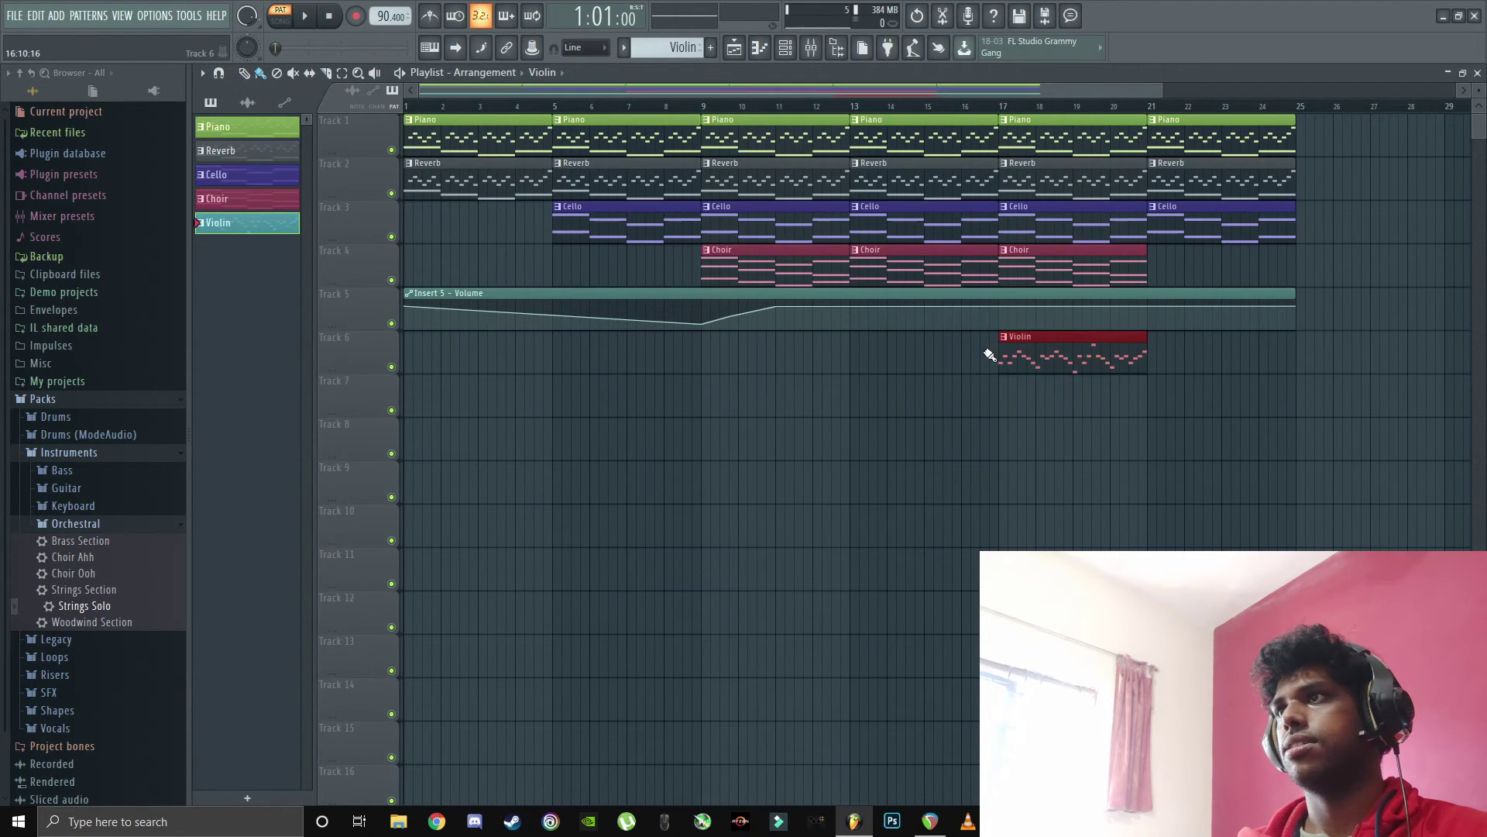
pyautogui.click(1157, 356)
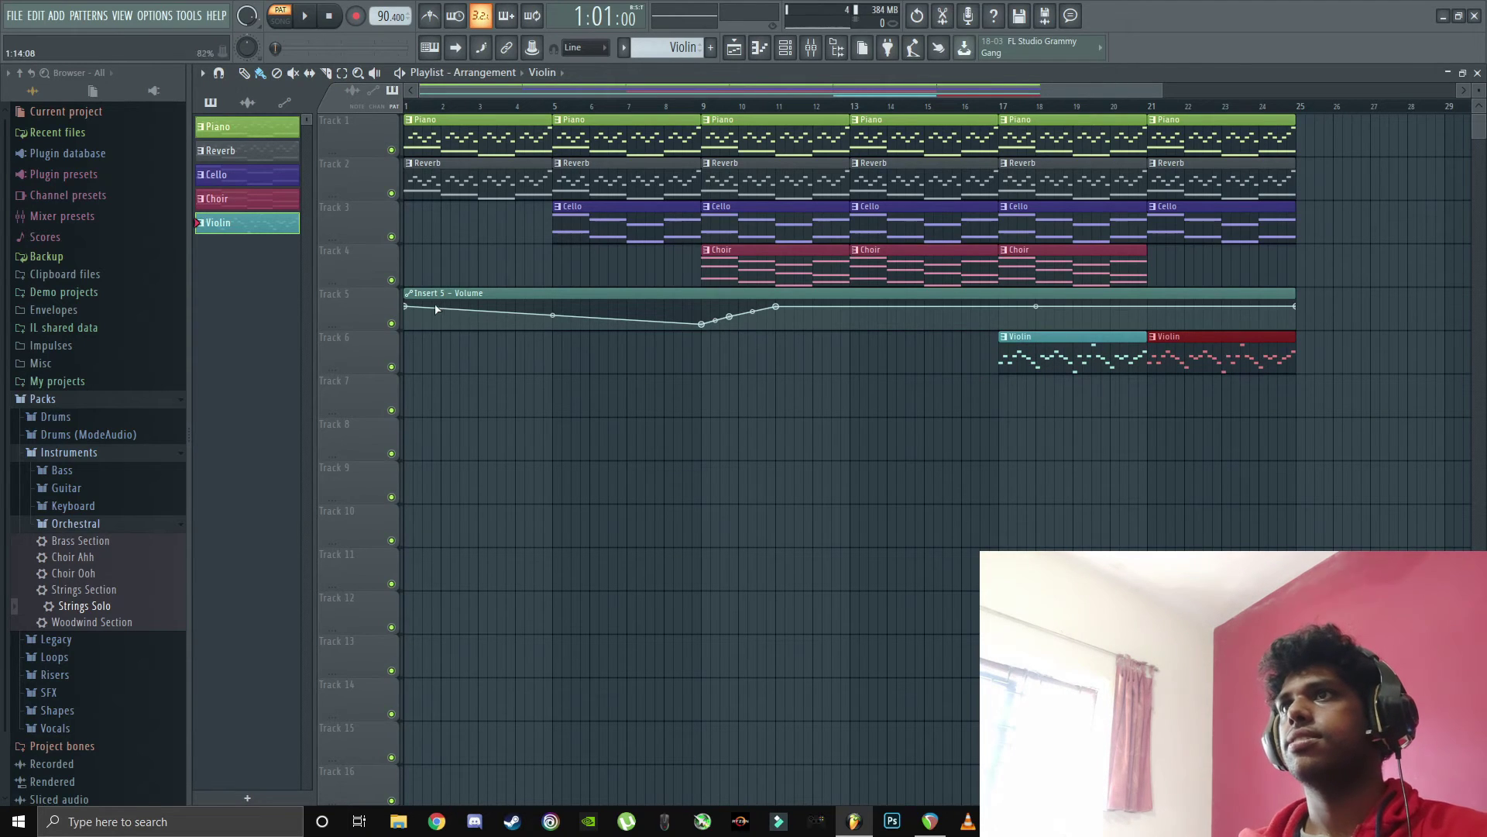
# - Play the arrangement briefly from the start, and again from bar 16 to hear the violin enter
pyautogui.press('space')
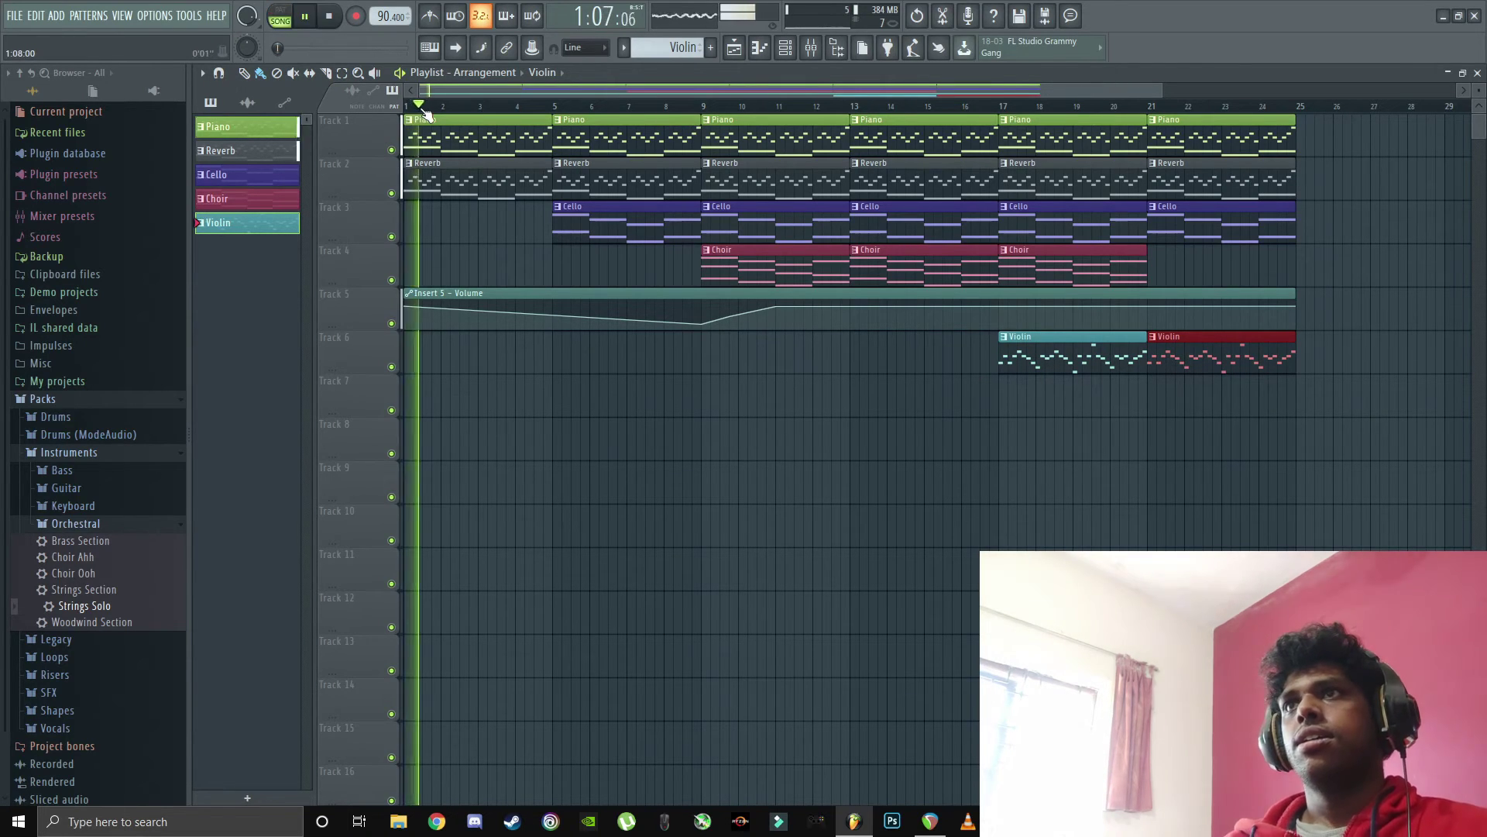
pyautogui.press('space')
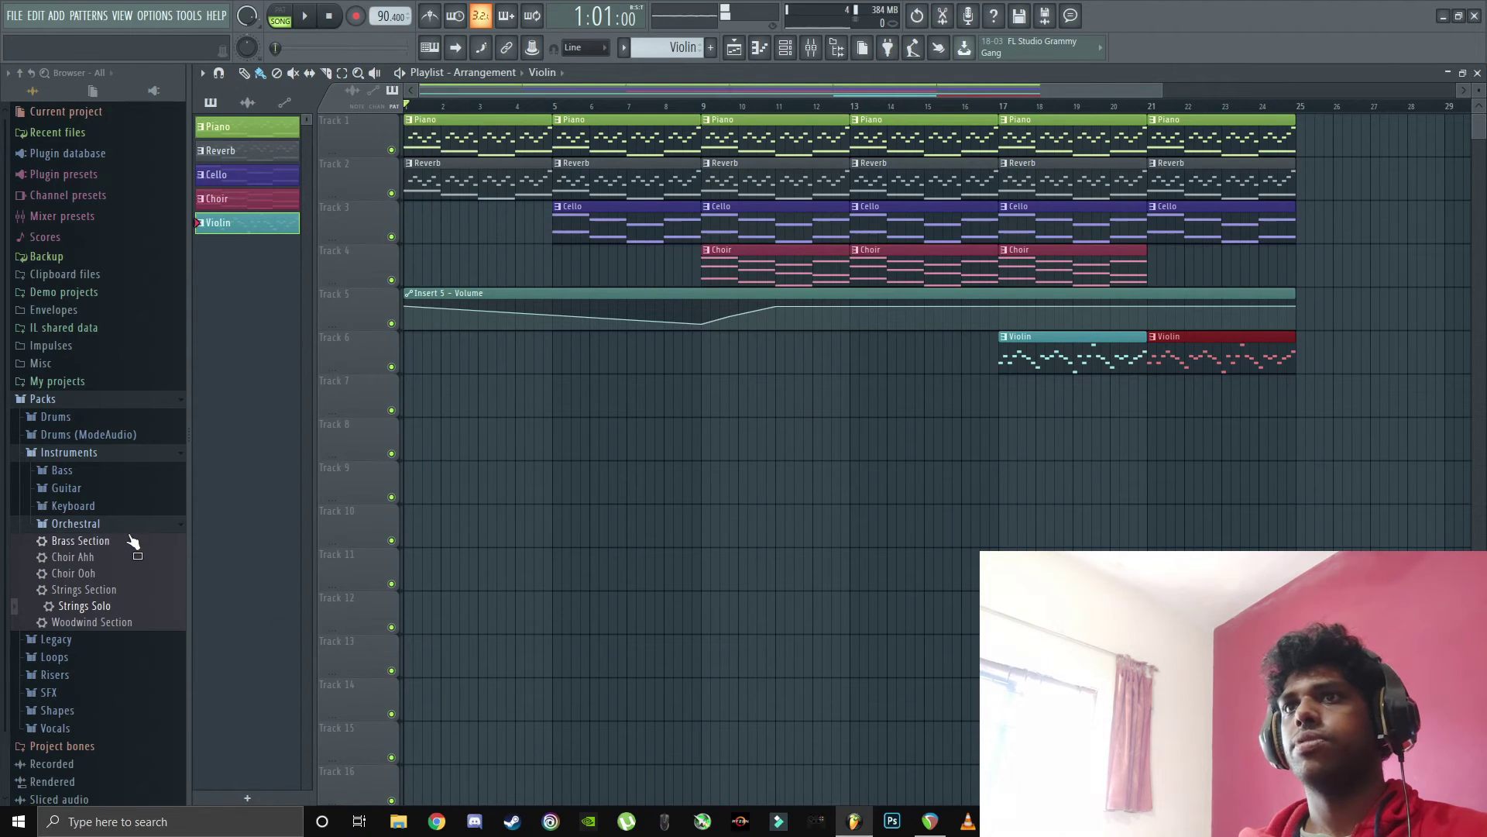
pyautogui.click(969, 108)
pyautogui.press('space')
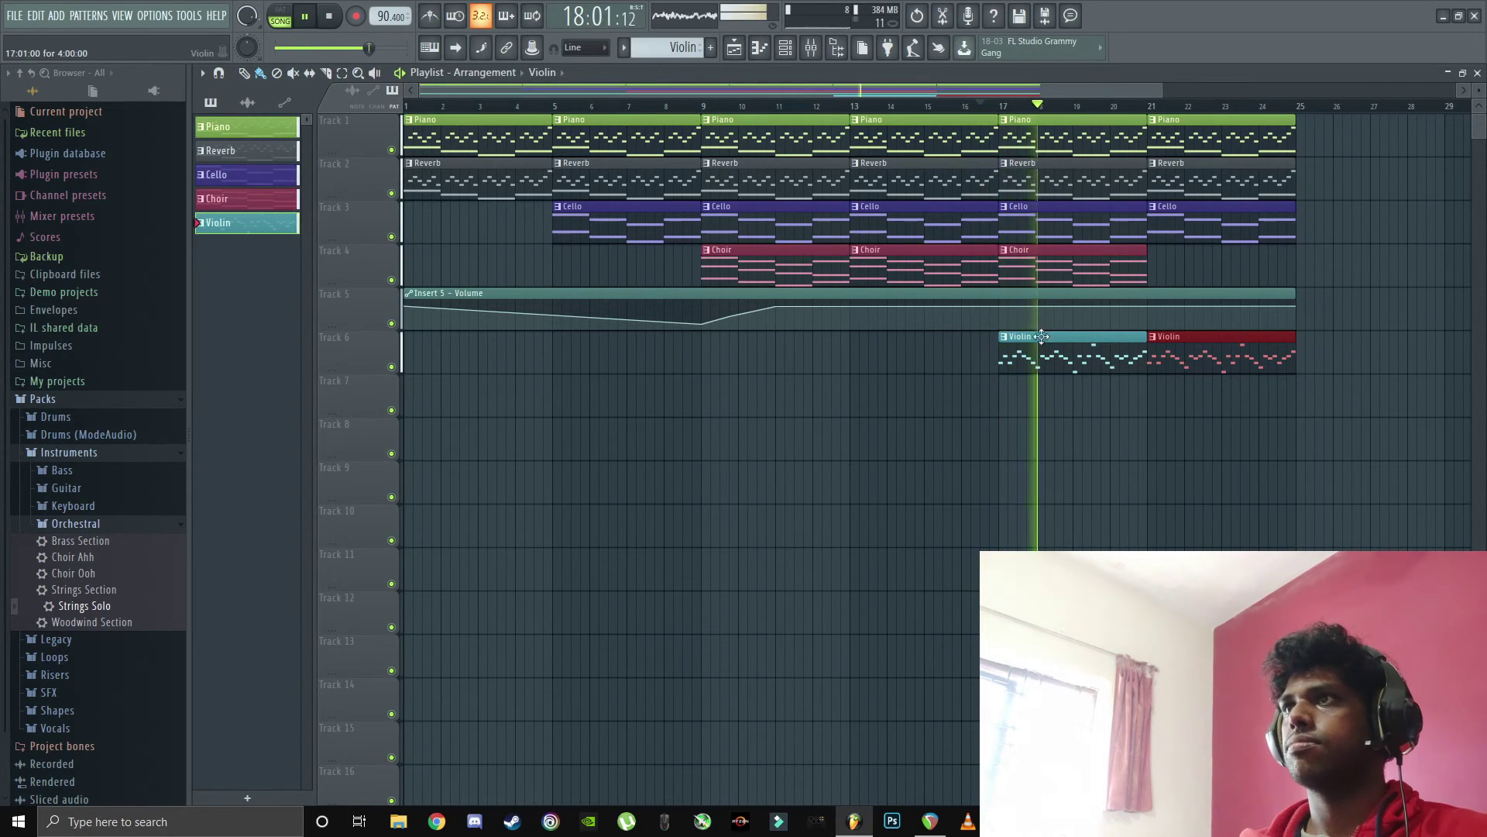
# - Add another Choir clip on Track 4 at bar 21 and replay the arrangement
pyautogui.click(1123, 273)
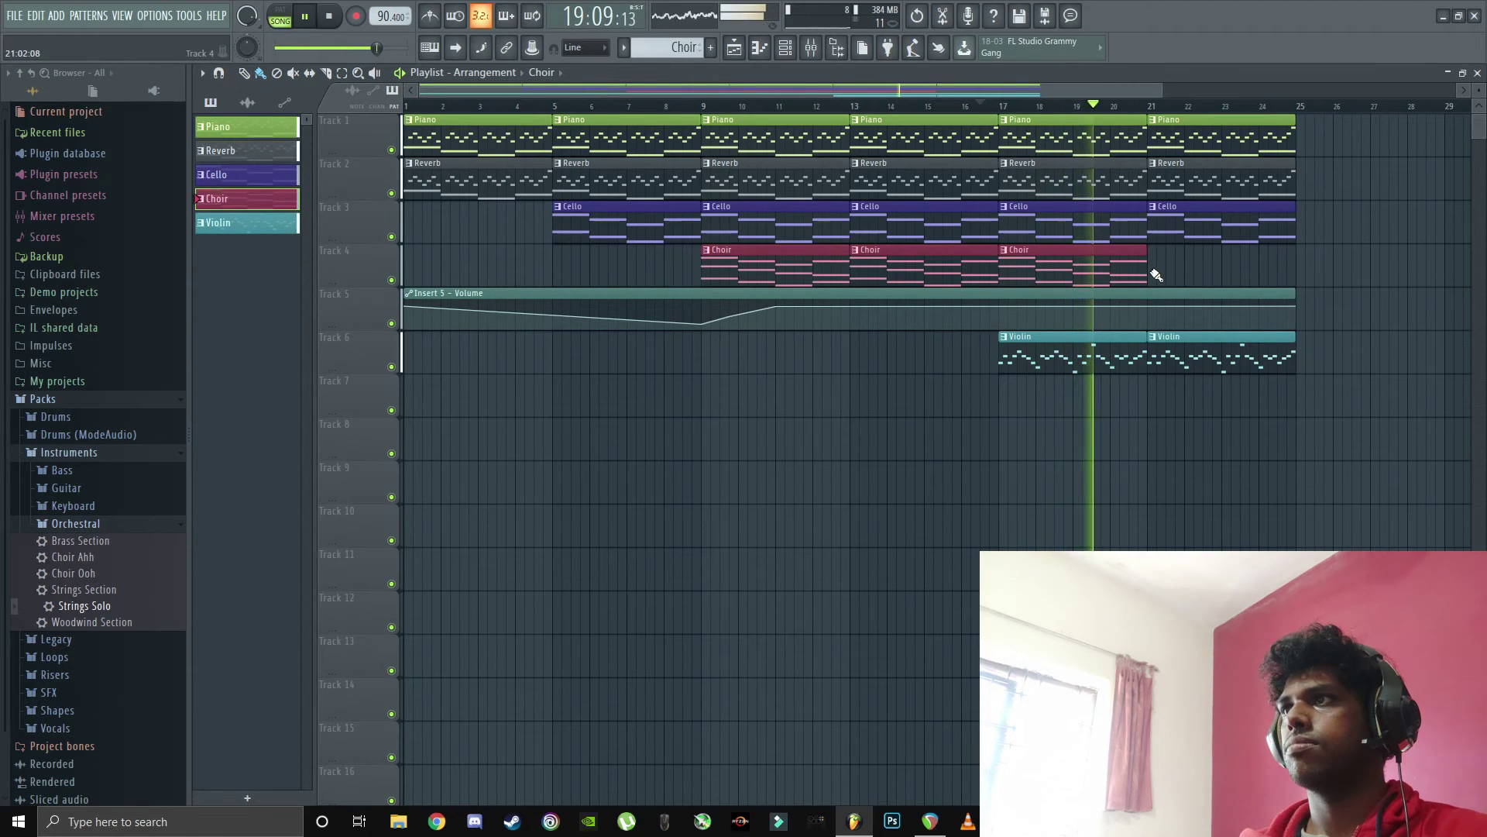
pyautogui.click(1159, 273)
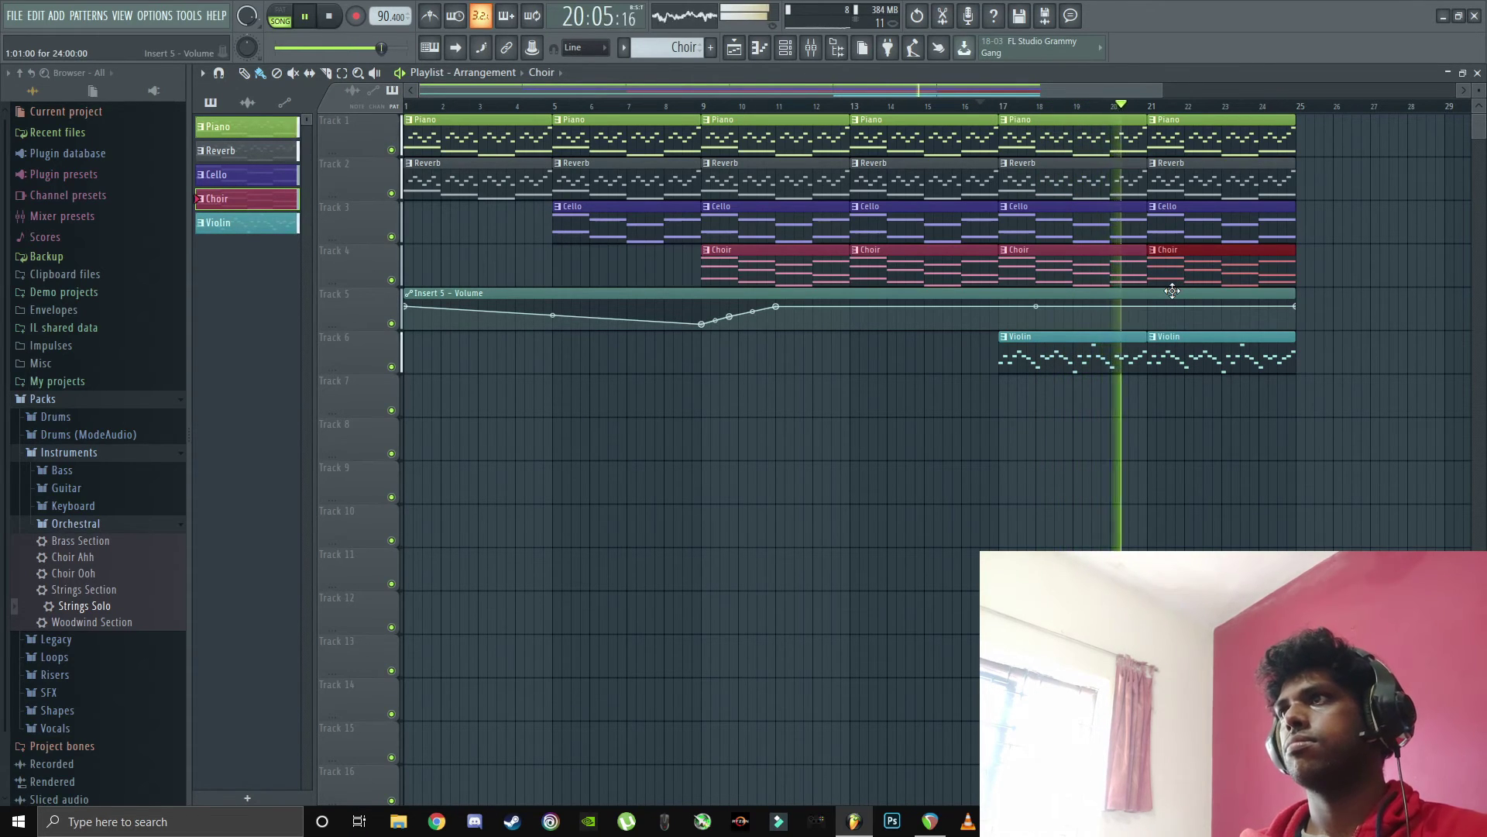
pyautogui.press('space')
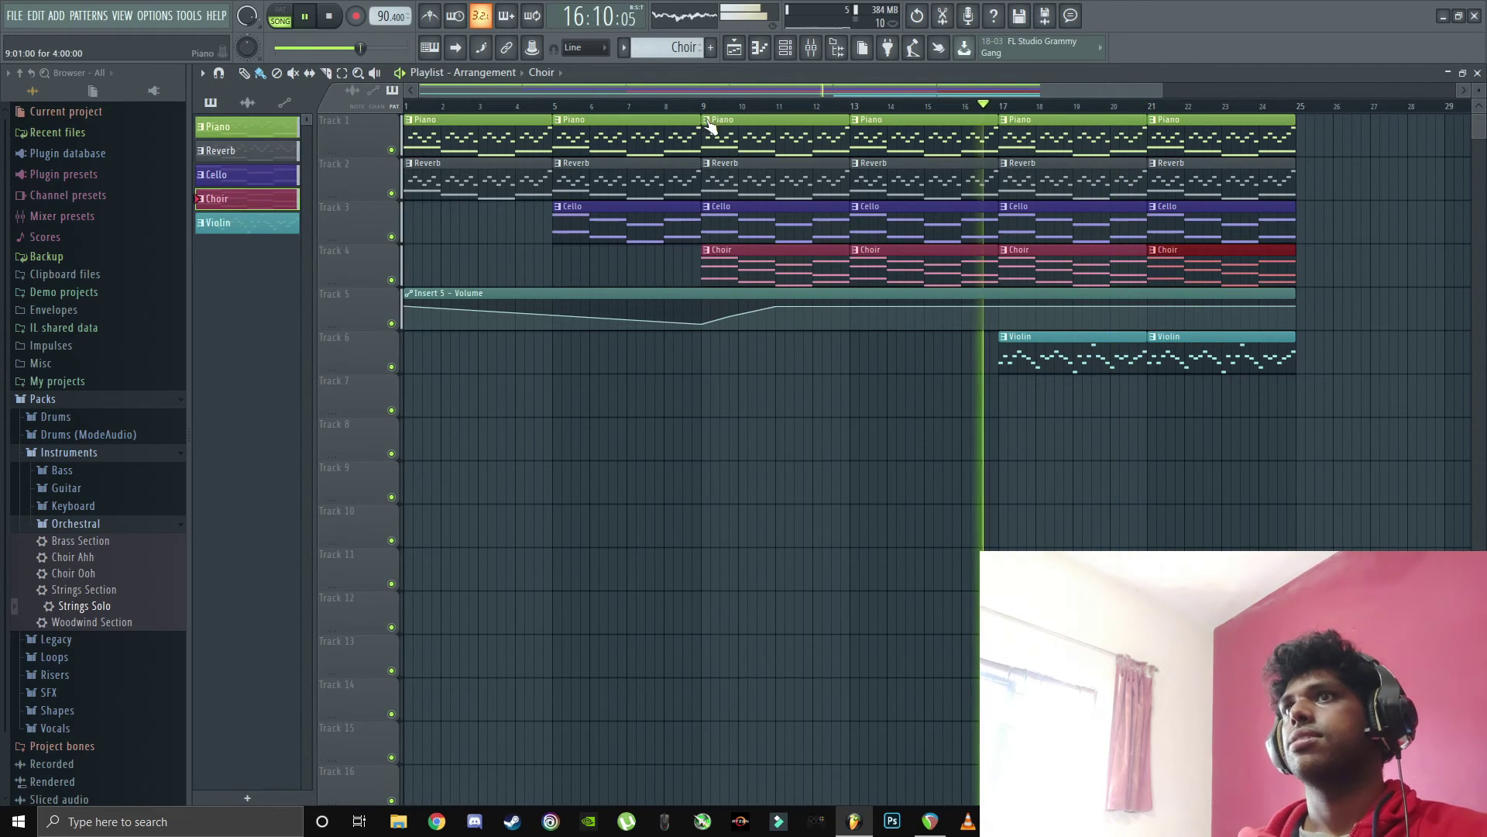
# - Return the playhead to the start, collapse the Orchestral folder and create a new orange-brown pattern named Drums
pyautogui.click(408, 109)
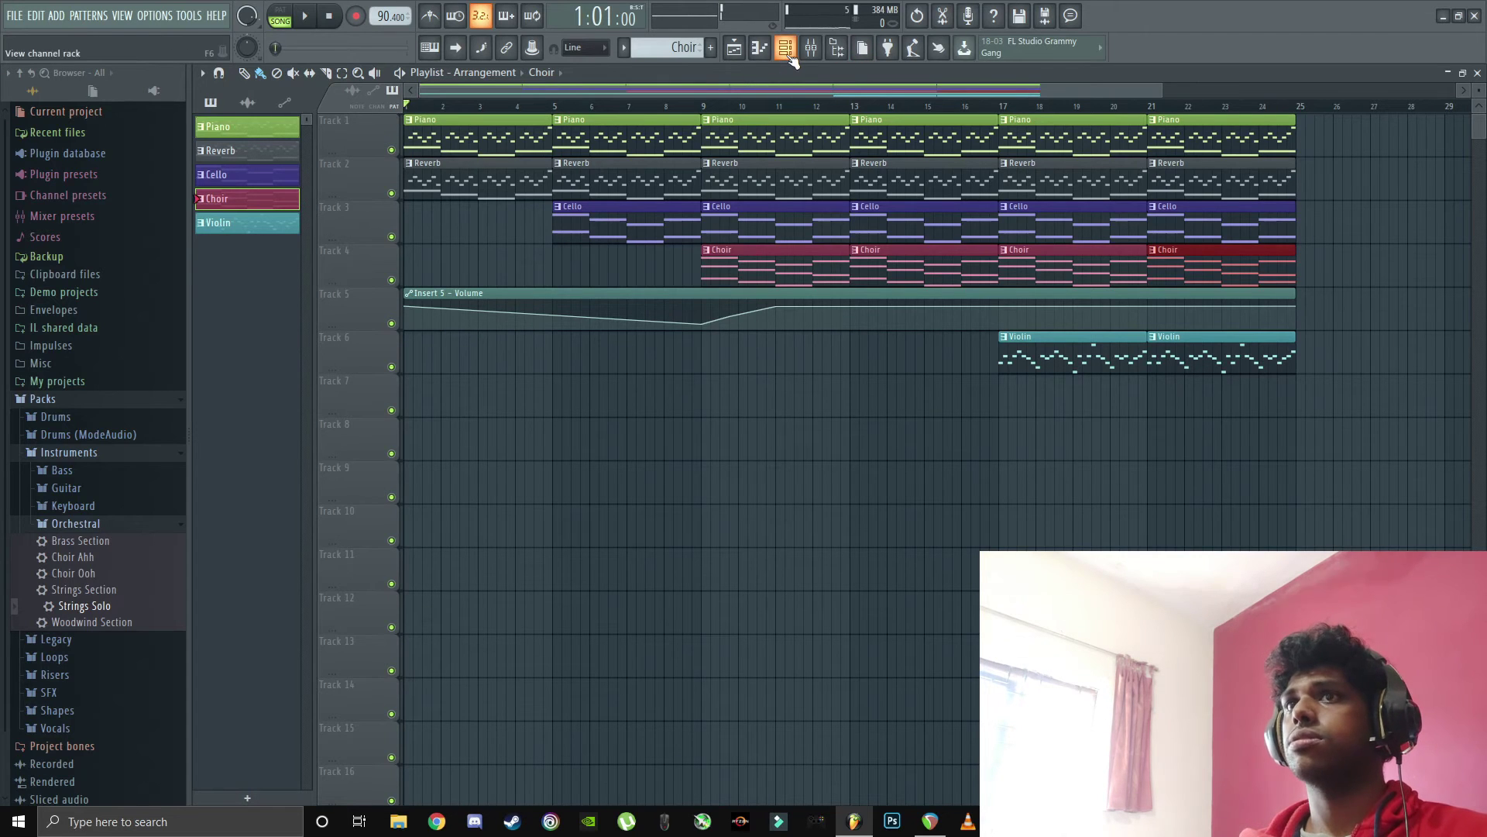
pyautogui.click(167, 526)
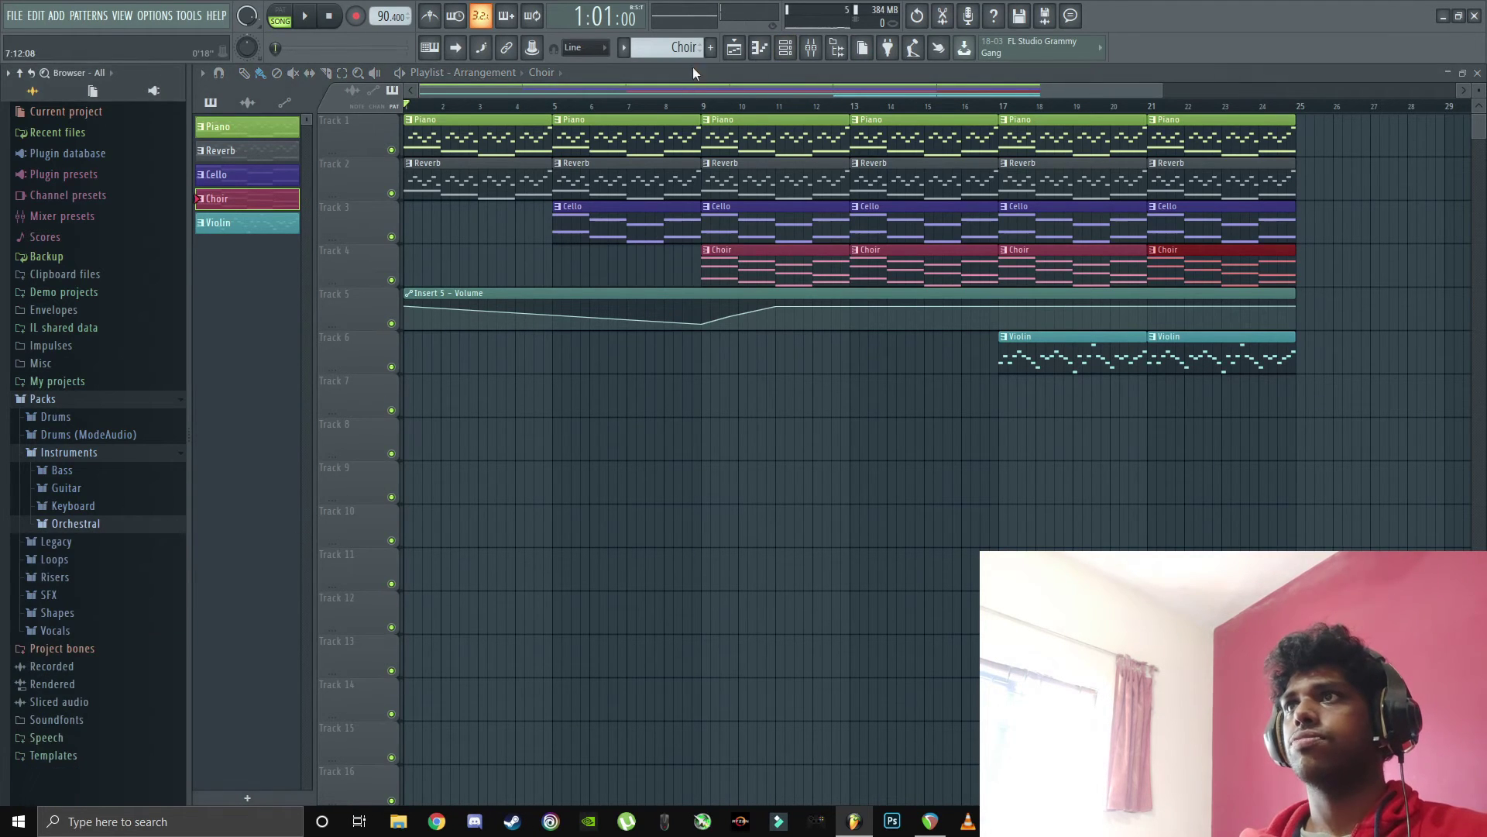
pyautogui.click(710, 47)
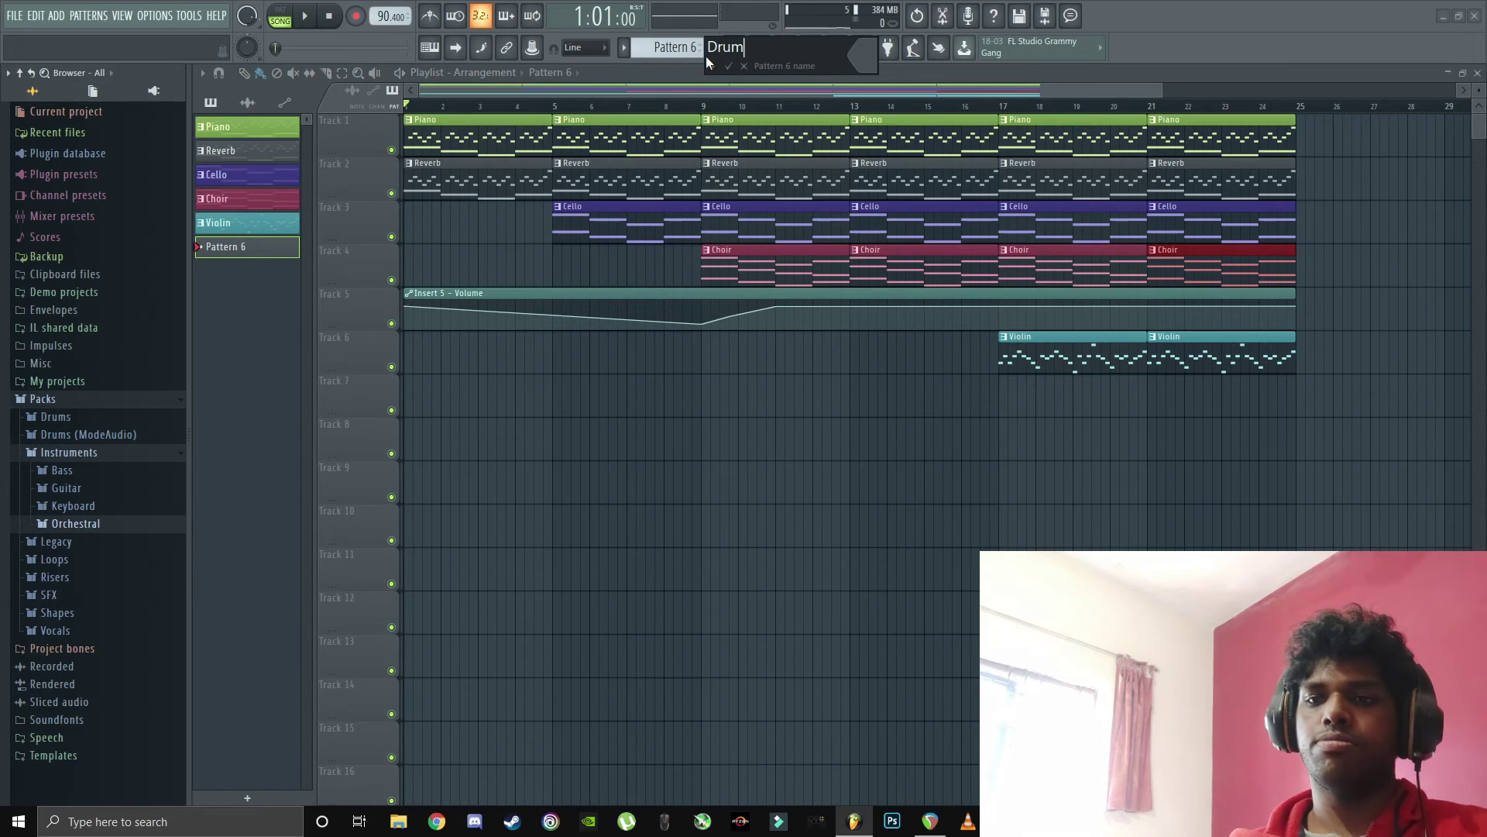
pyautogui.click(862, 48)
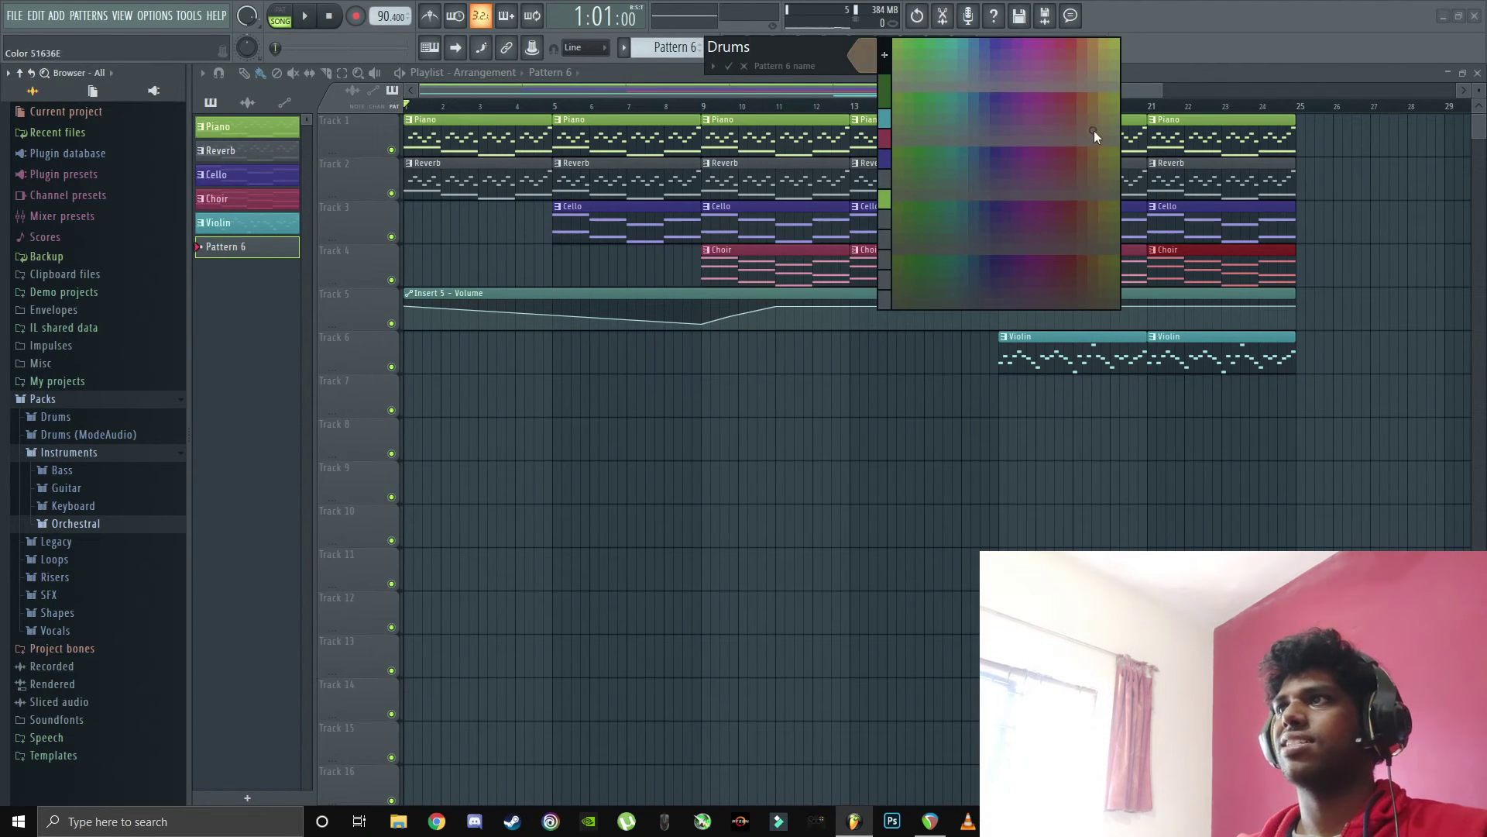
pyautogui.click(1094, 94)
pyautogui.click(728, 67)
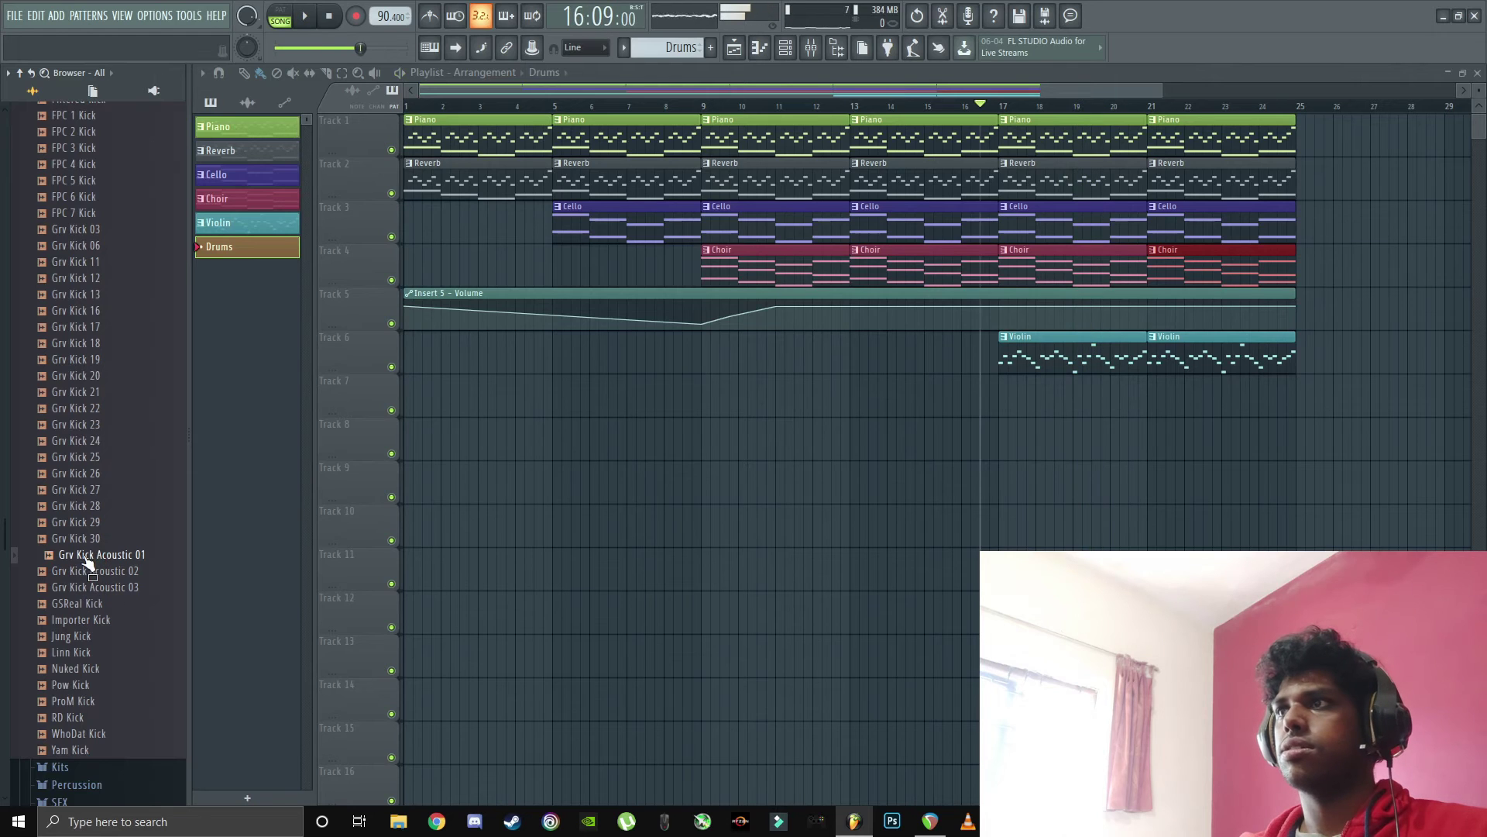
# - Place the Grv Kick Acoustic 01 sample on Track 7 at bar 17 and preview it with the arrangement
pyautogui.moveTo(87, 562); pyautogui.dragTo(969, 431)
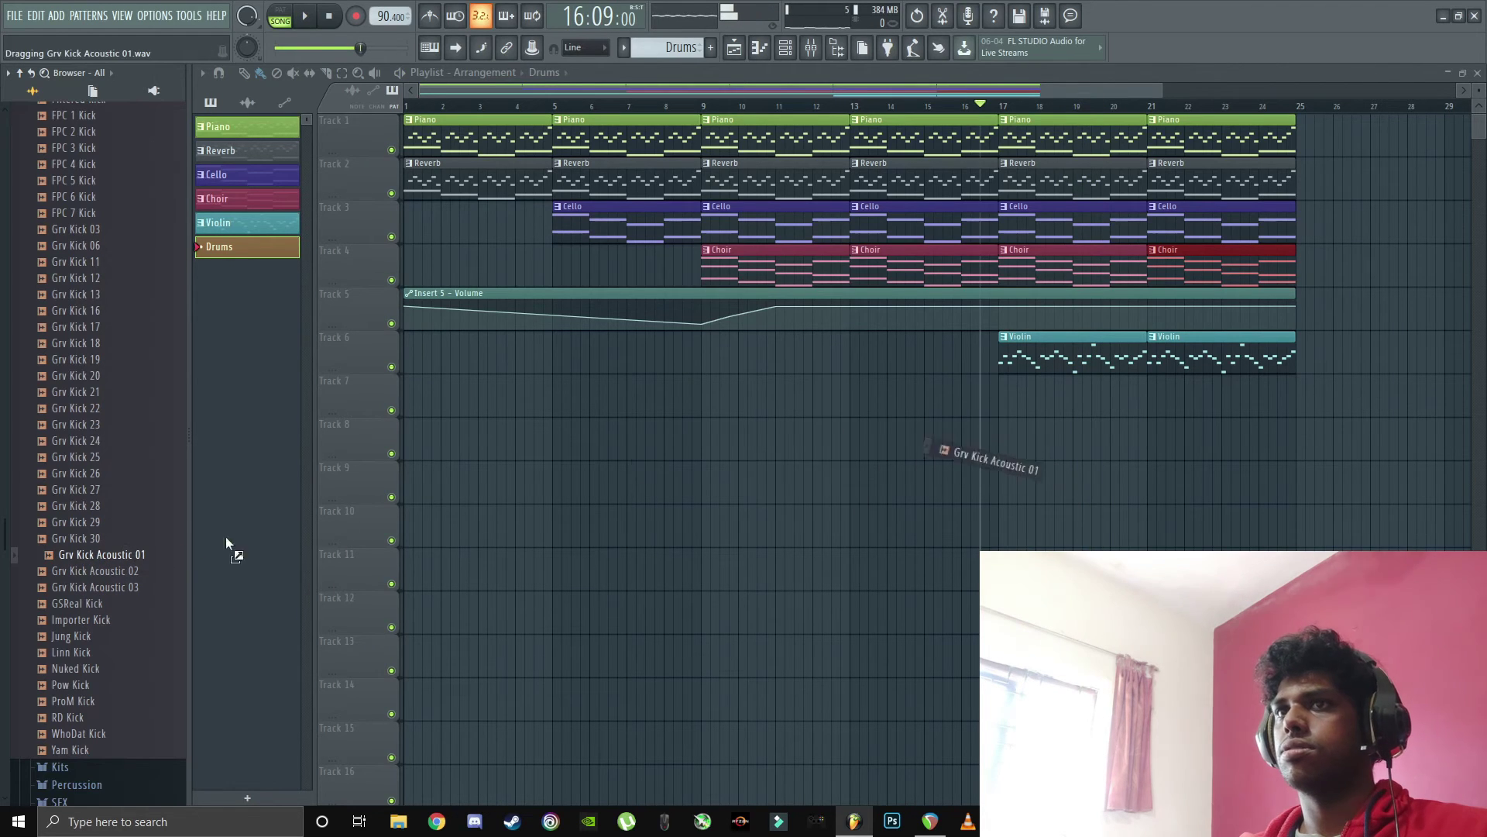
pyautogui.moveTo(226, 544); pyautogui.dragTo(997, 389)
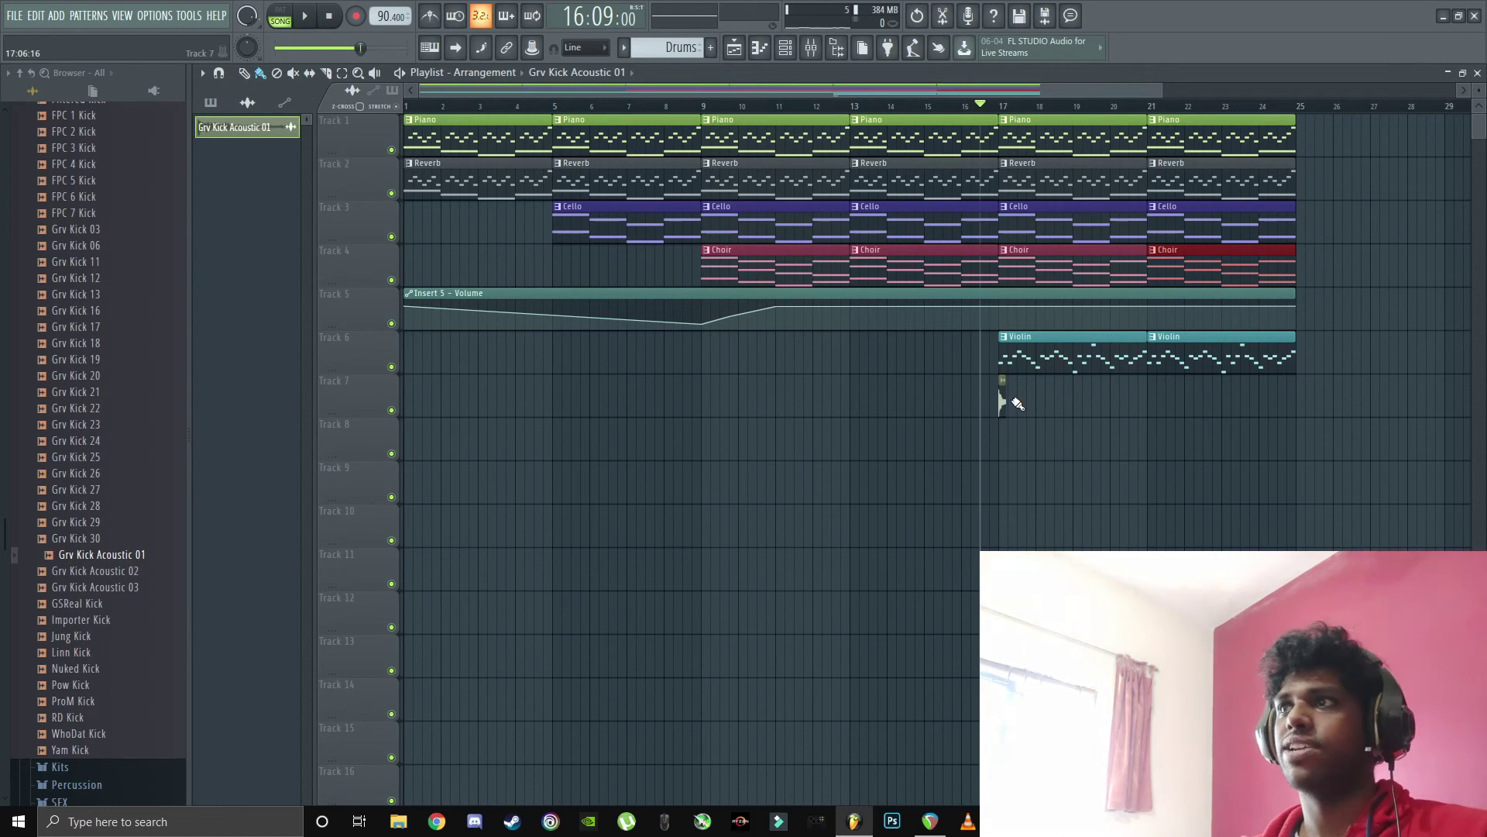
pyautogui.scroll(4, 1017, 404)
pyautogui.press('space')
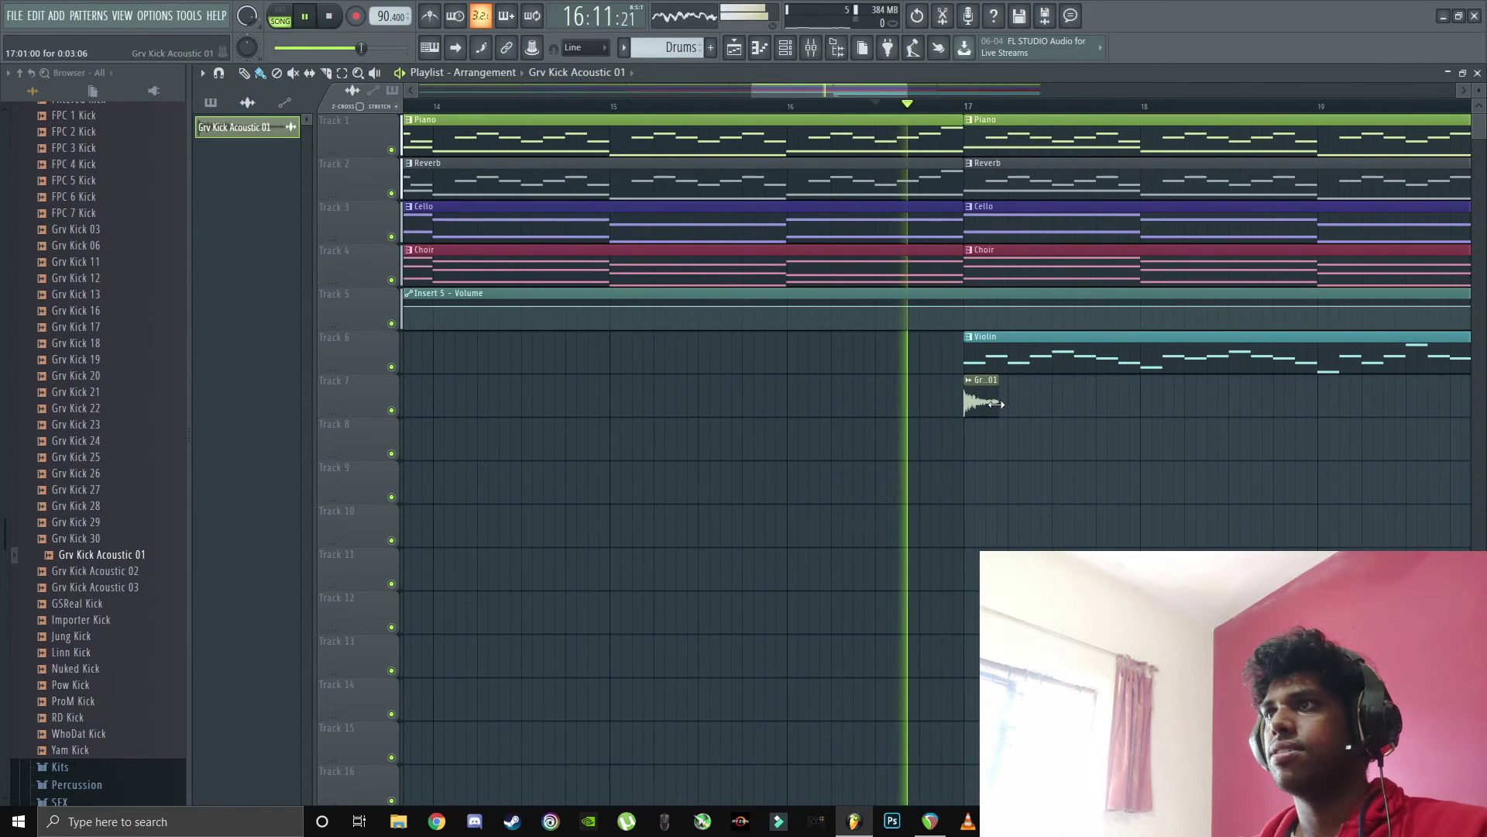
pyautogui.press('space')
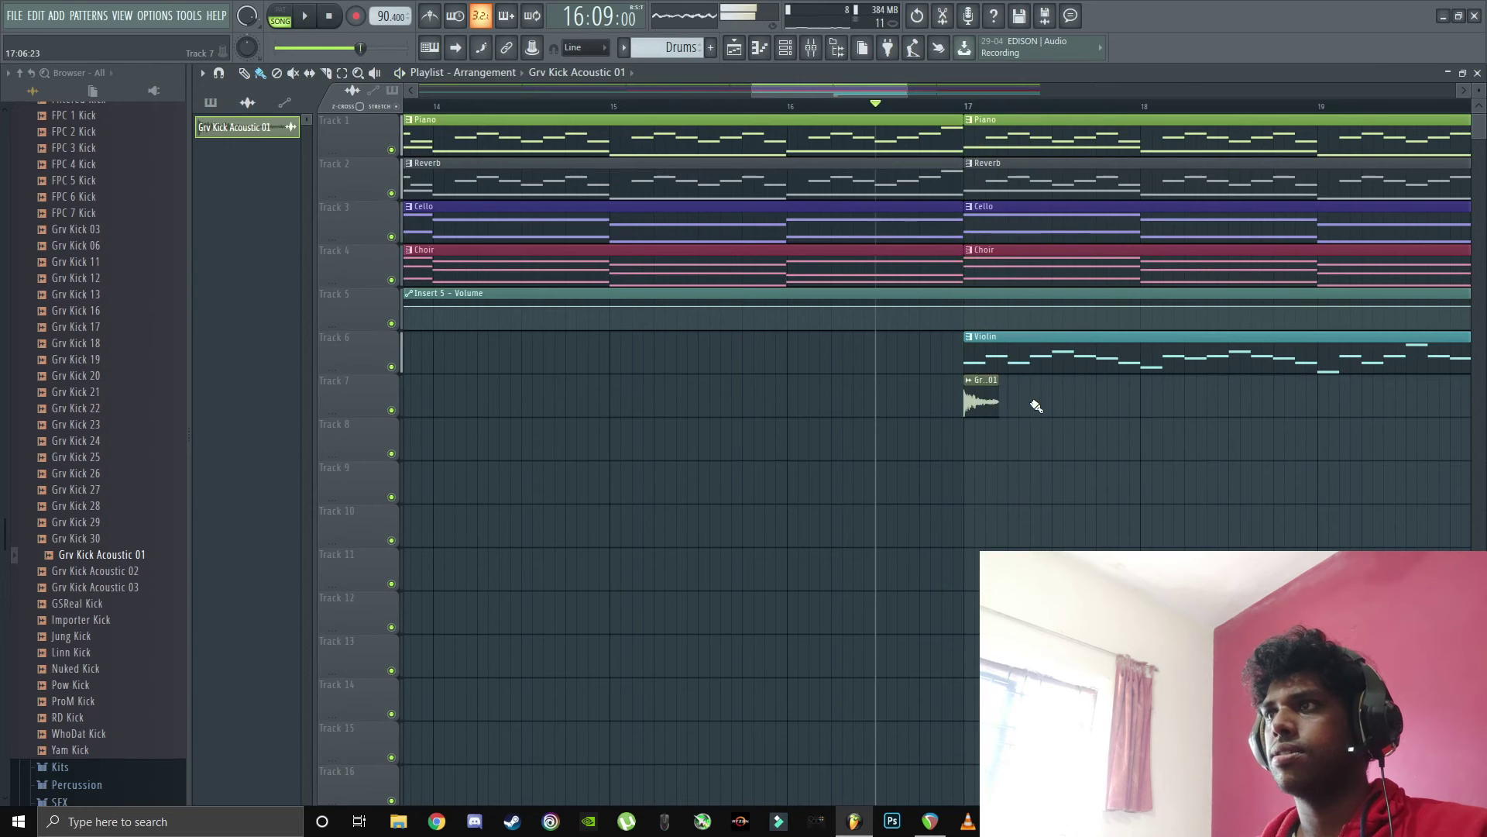
# - Add two more kicks in bar 17 on Track 7, midway between beats 2 and 3 and on beat 3, and preview the rhythm
pyautogui.click(1033, 401)
pyautogui.click(1085, 403)
pyautogui.press('space')
pyautogui.moveTo(1086, 403); pyautogui.dragTo(976, 395)
pyautogui.press('space')
pyautogui.press('space')
pyautogui.press('space')
# - Repeat the three-kick rhythm on Track 7 in every bar from 18 through 24
pyautogui.hotkey('ctrl', 'b')
pyautogui.hotkey('ctrl', 'b')
pyautogui.hotkey('ctrl', 'b')
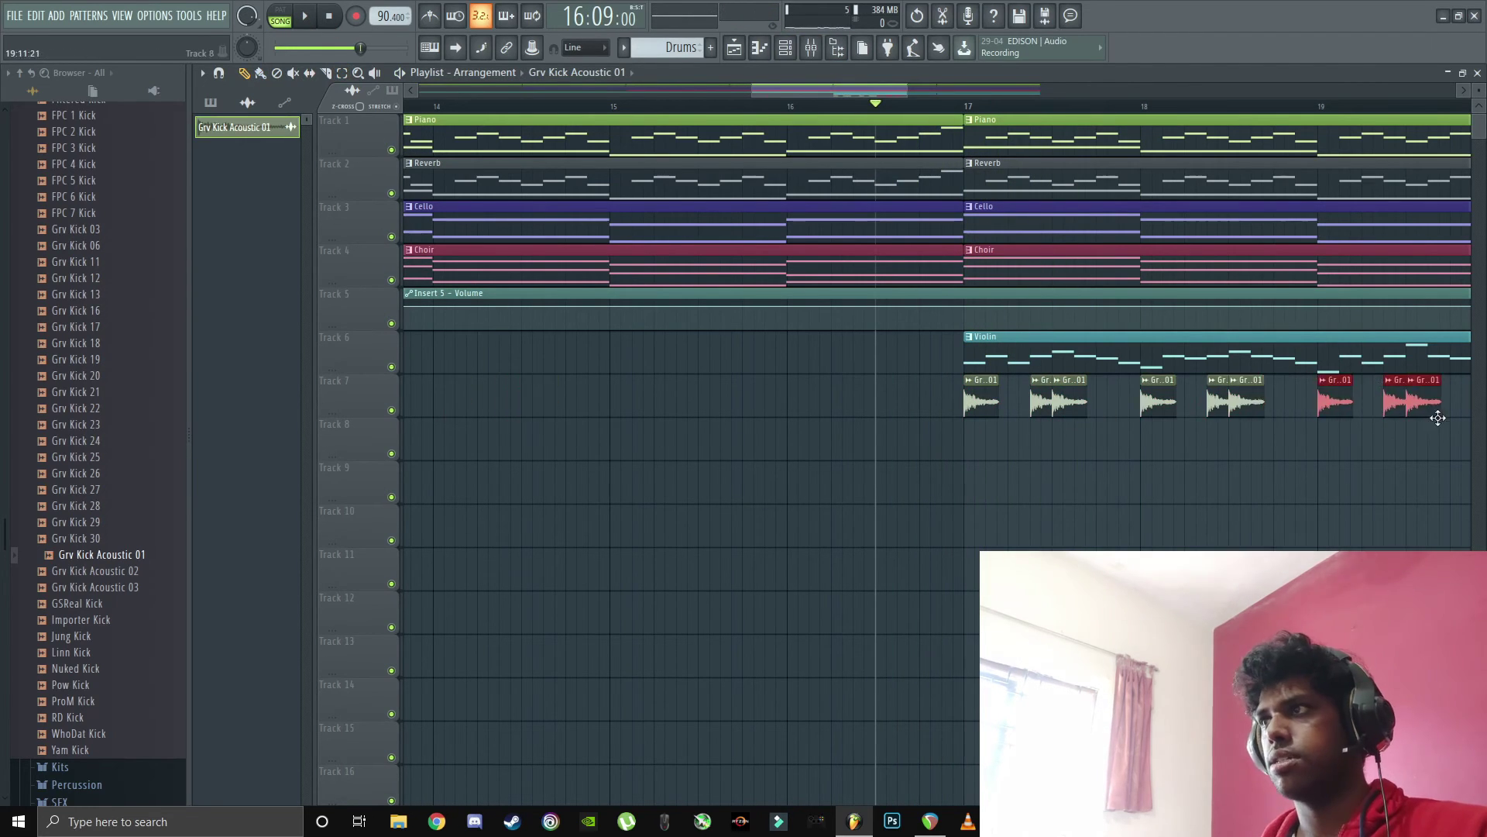
pyautogui.hotkey('ctrl', 'v')
pyautogui.moveTo(480, 403); pyautogui.dragTo(1407, 382)
pyautogui.hotkey('ctrl', 'v')
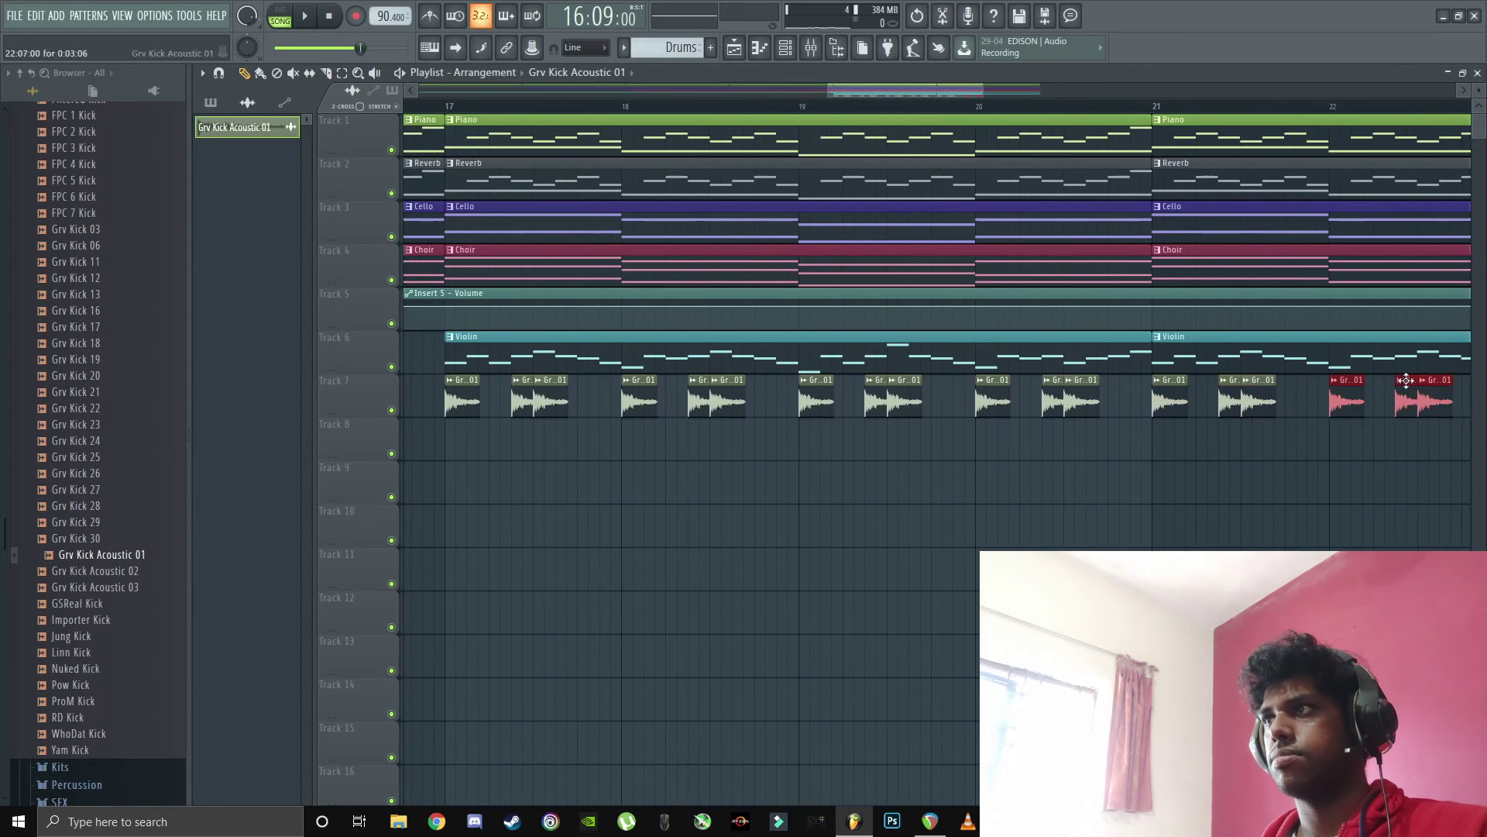
pyautogui.scroll(-4, 1122, 395)
pyautogui.hotkey('ctrl', 'v')
pyautogui.moveTo(411, 396); pyautogui.dragTo(1383, 397)
pyautogui.hotkey('ctrl', 'v')
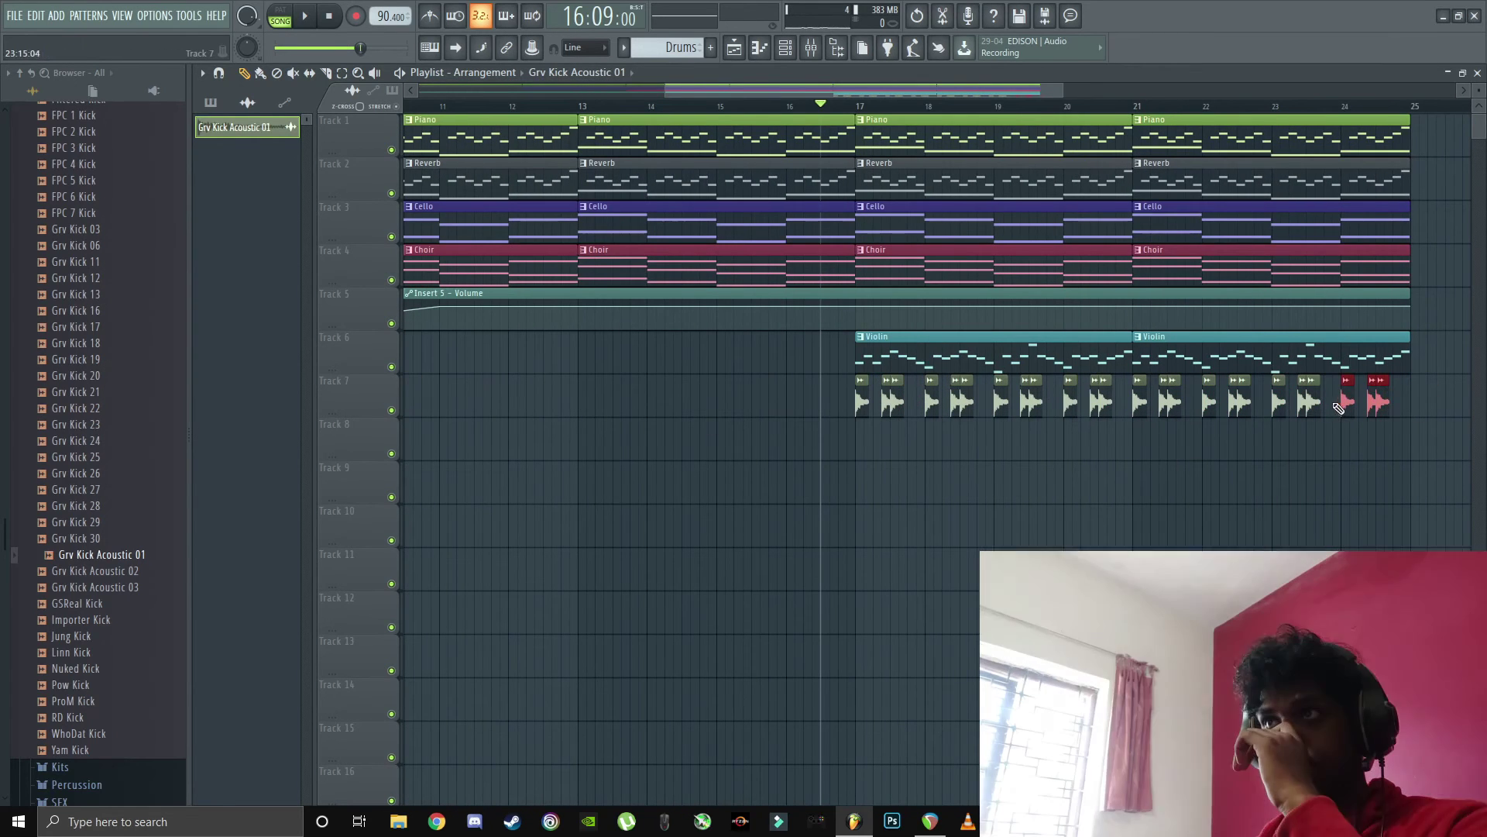
# - Show all channels in the channel rack and route Grv Kick Acoustic 01 to mixer track 7
pyautogui.moveTo(899, 89); pyautogui.dragTo(730, 96)
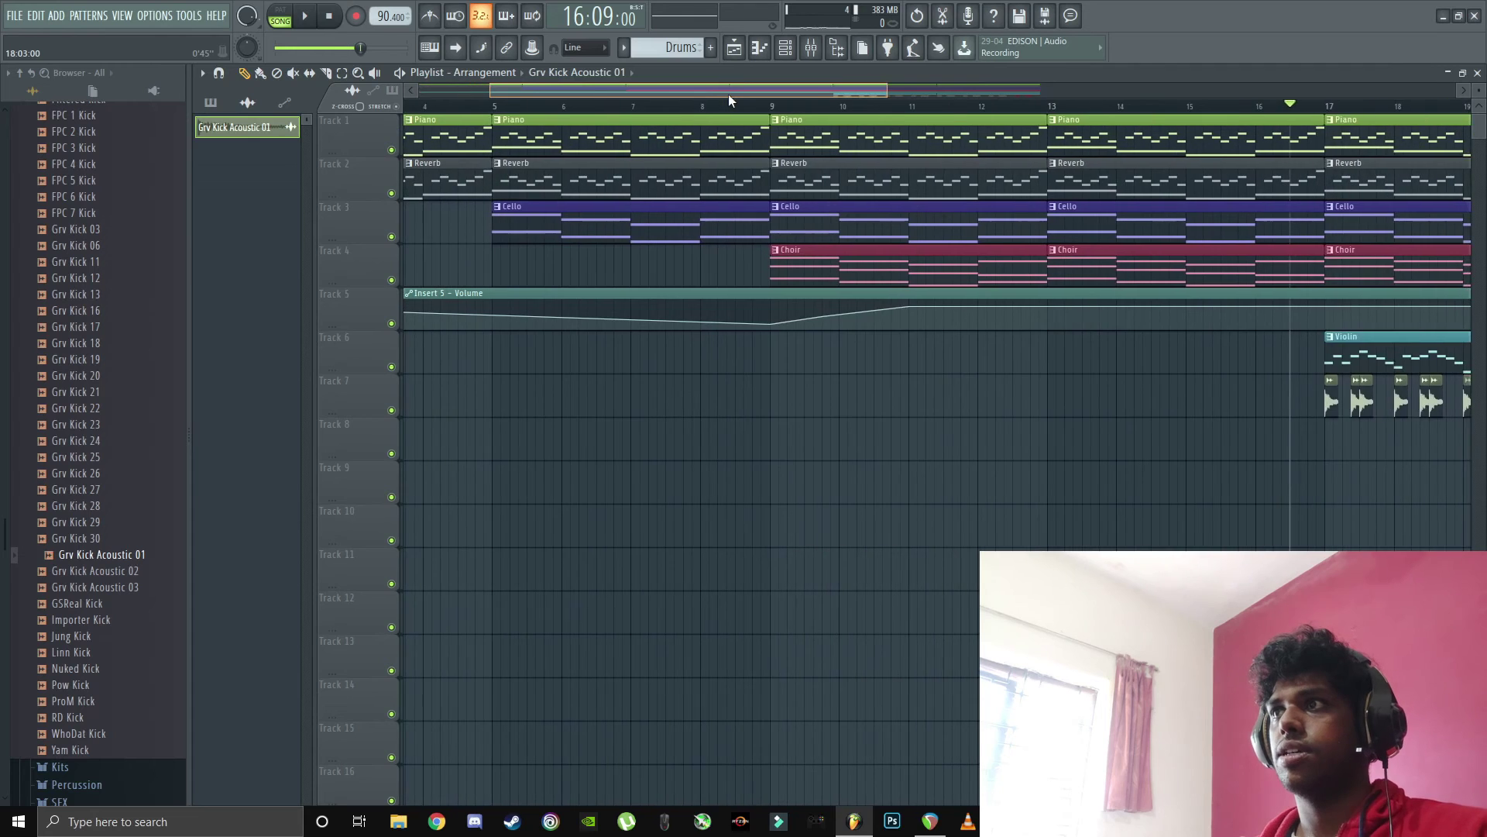
pyautogui.scroll(-3, 1142, 489)
pyautogui.scroll(2, 1143, 489)
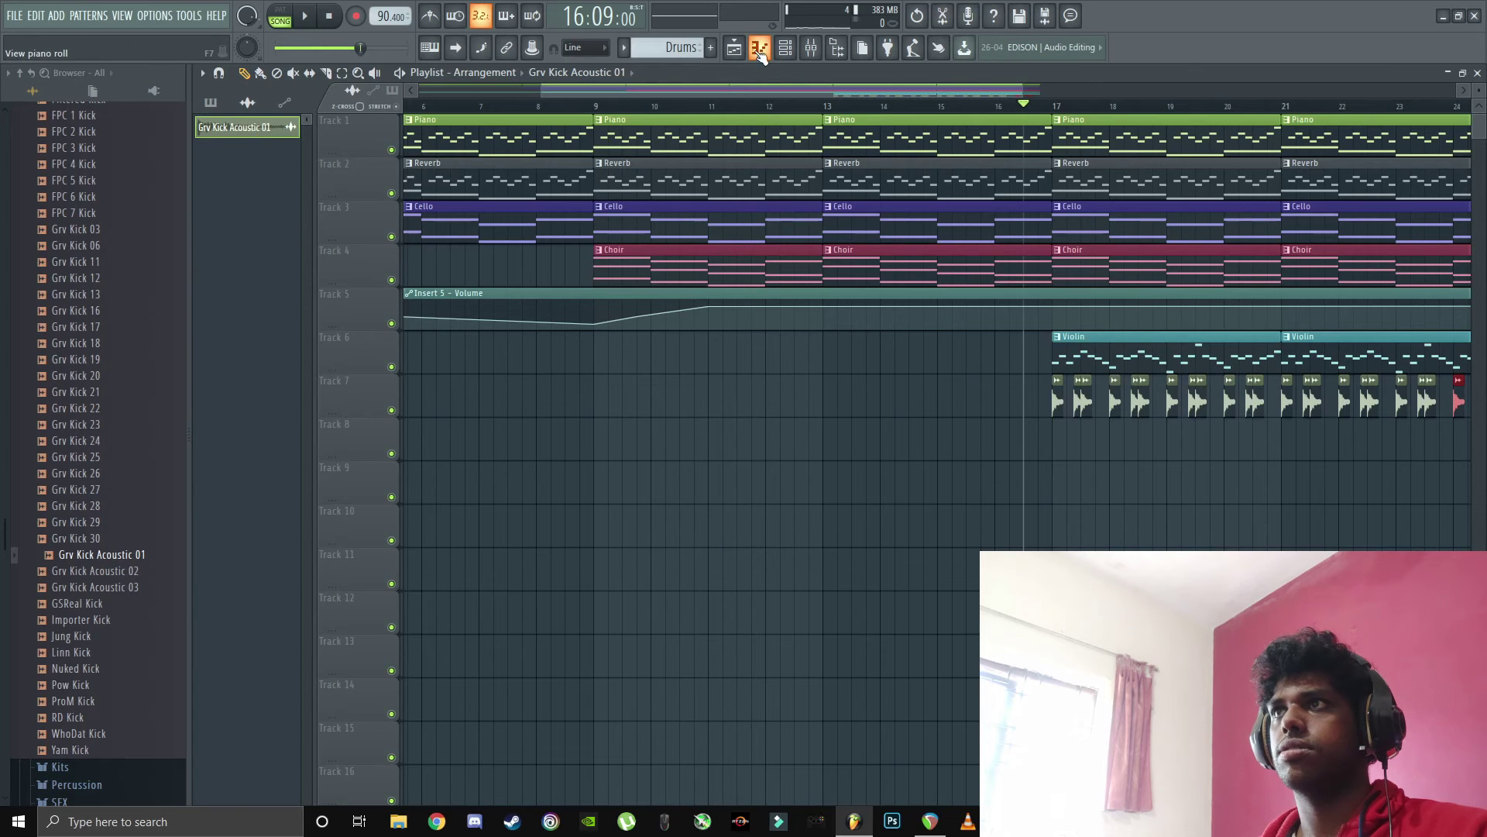
pyautogui.click(784, 49)
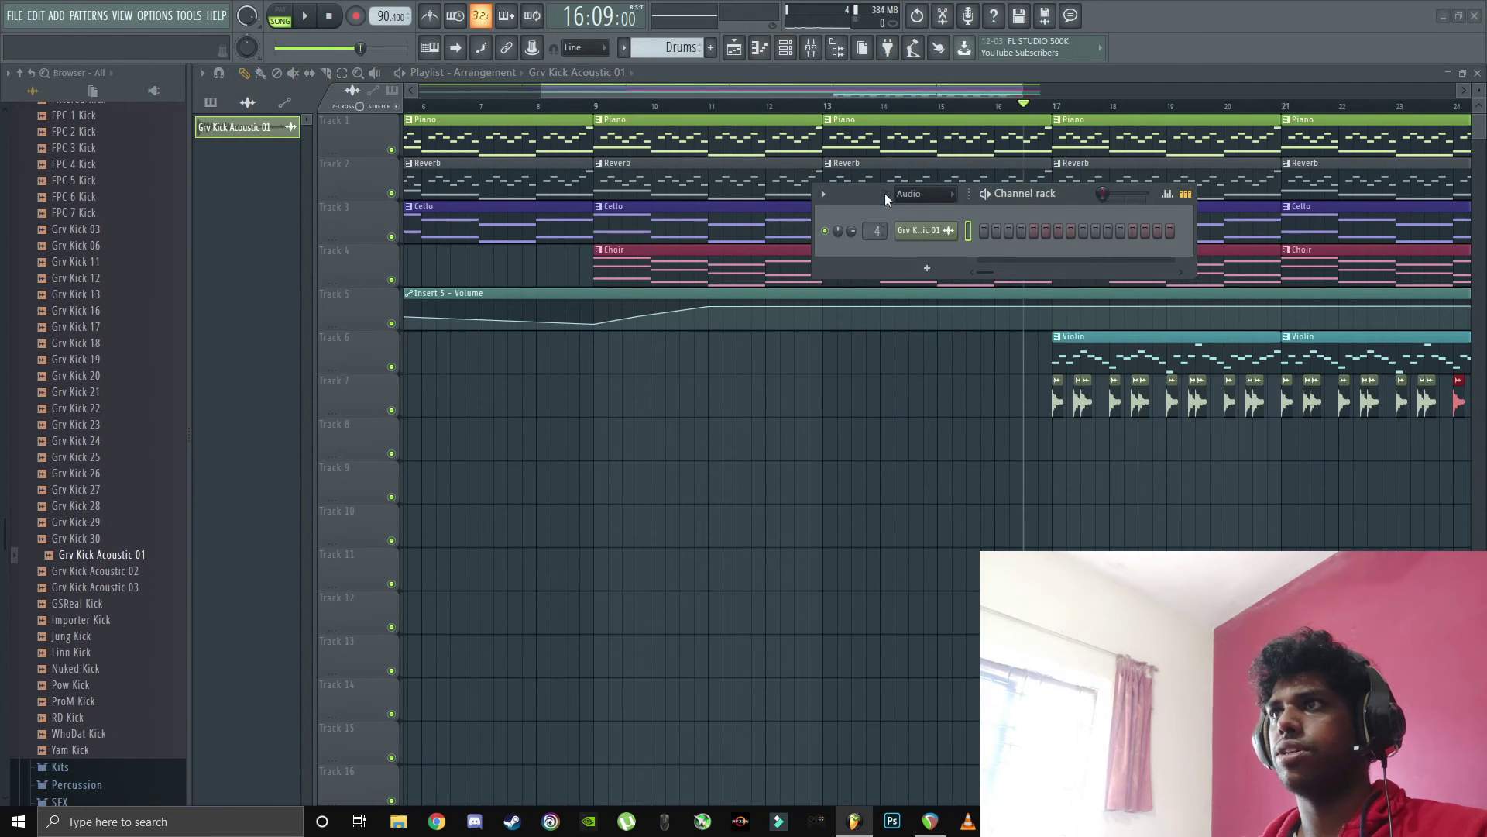
pyautogui.click(887, 196)
pyautogui.click(912, 211)
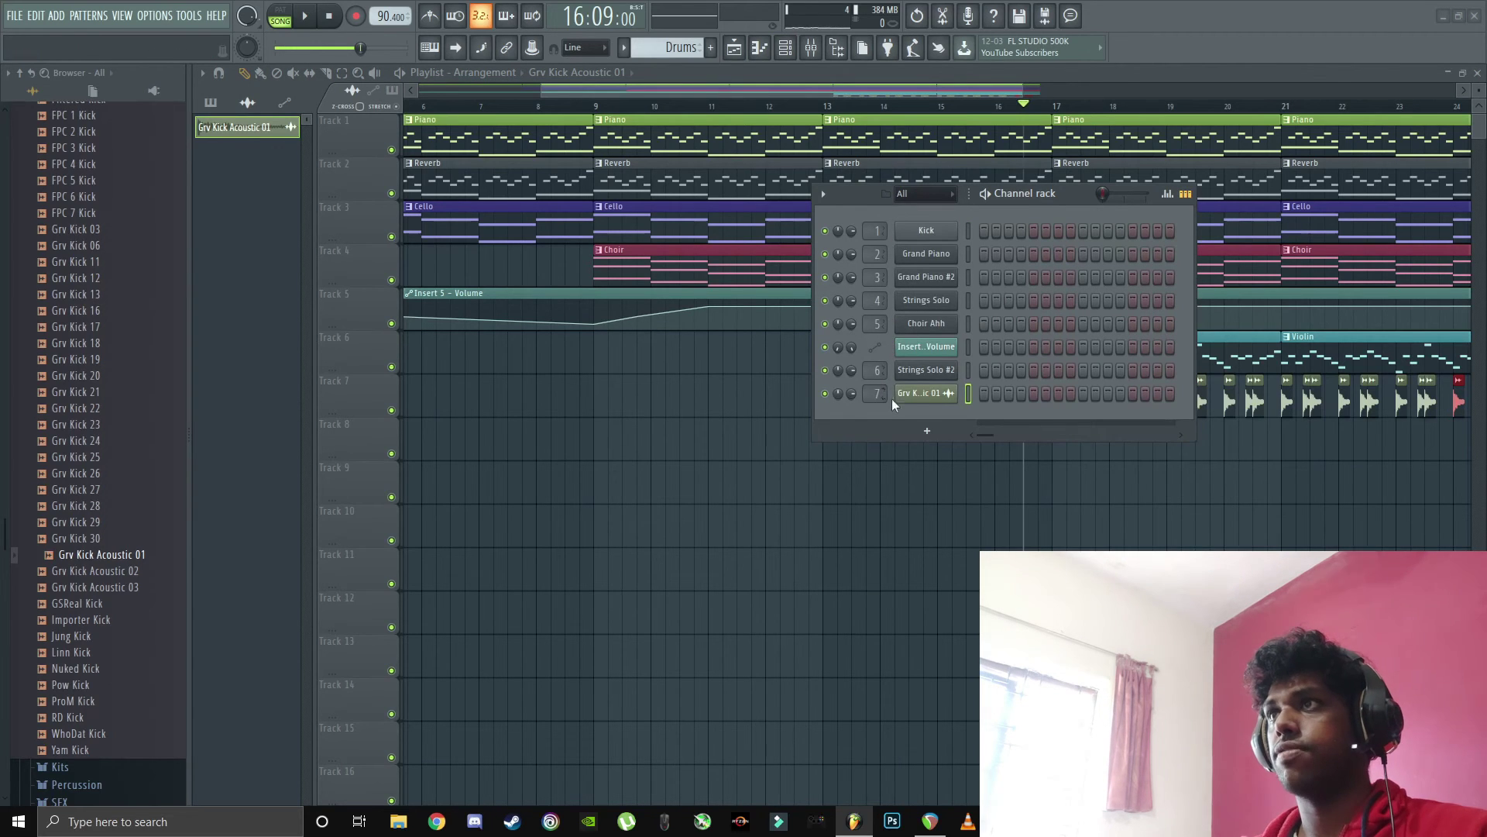
pyautogui.click(798, 53)
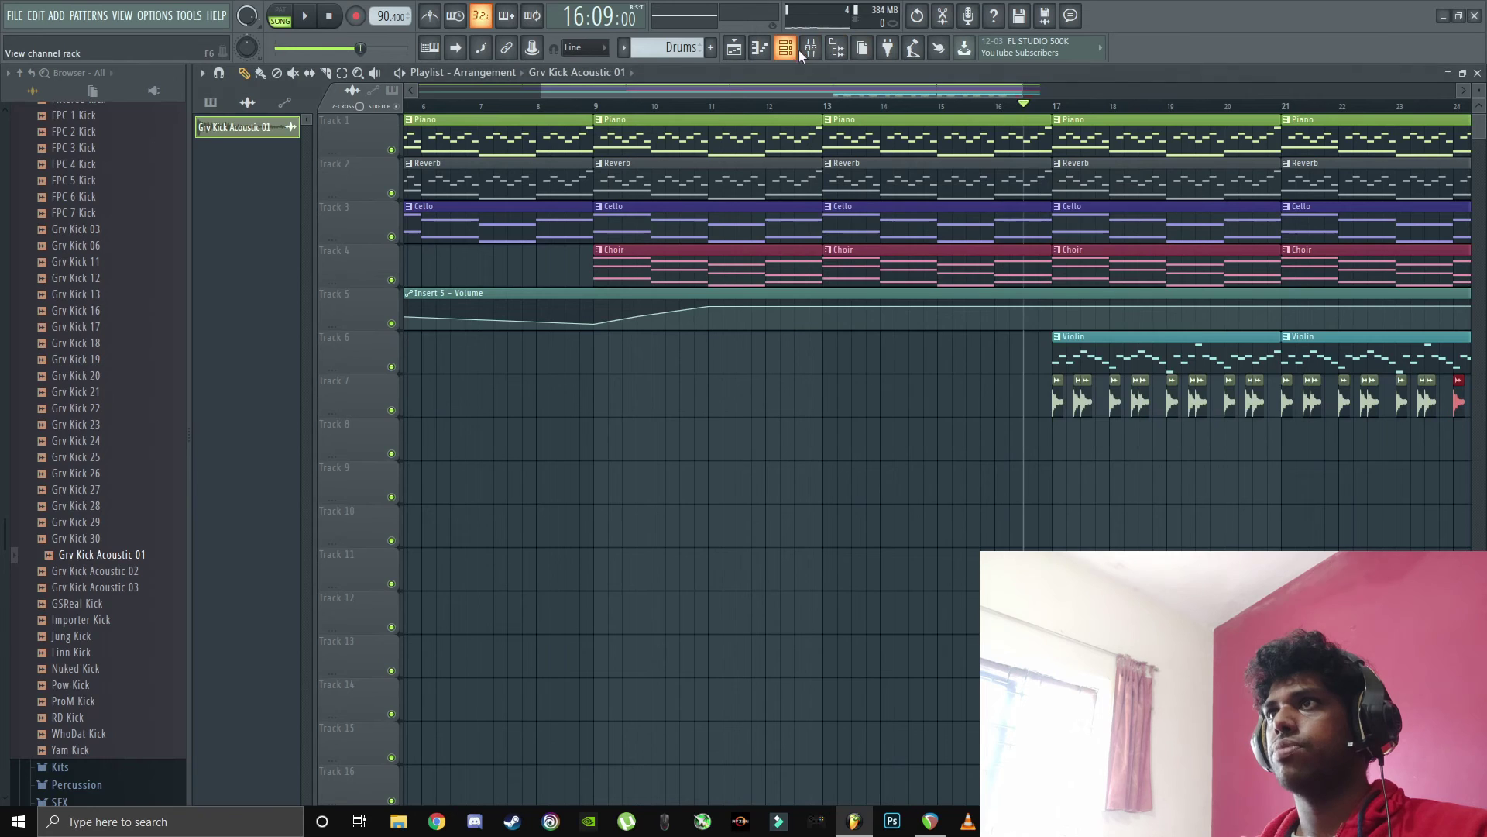
# - Open the mixer, and collapse the Kicks folder and hide the browser to make room
pyautogui.click(810, 53)
pyautogui.scroll(10, 105, 233)
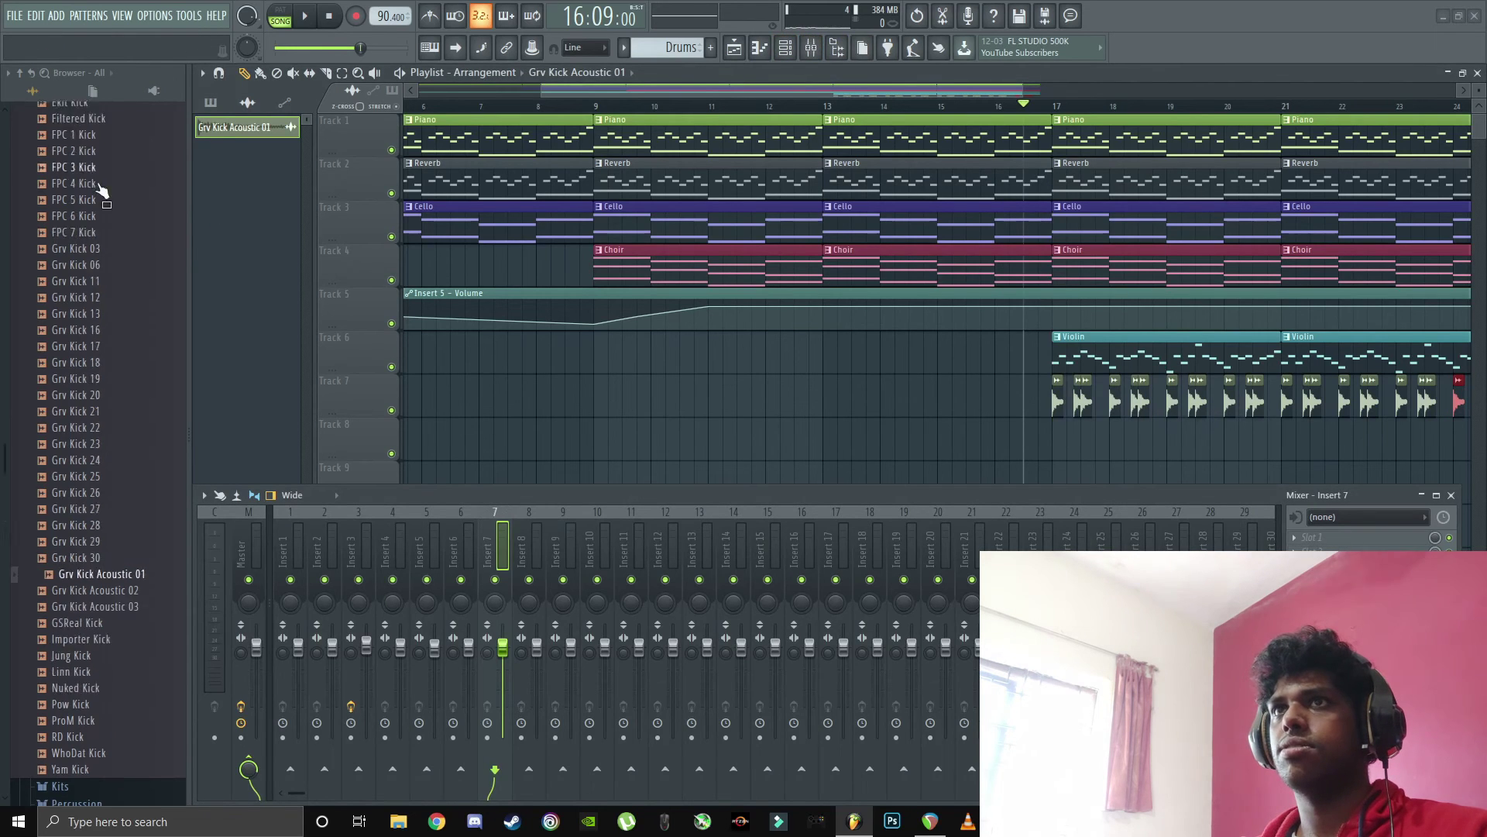
pyautogui.click(137, 473)
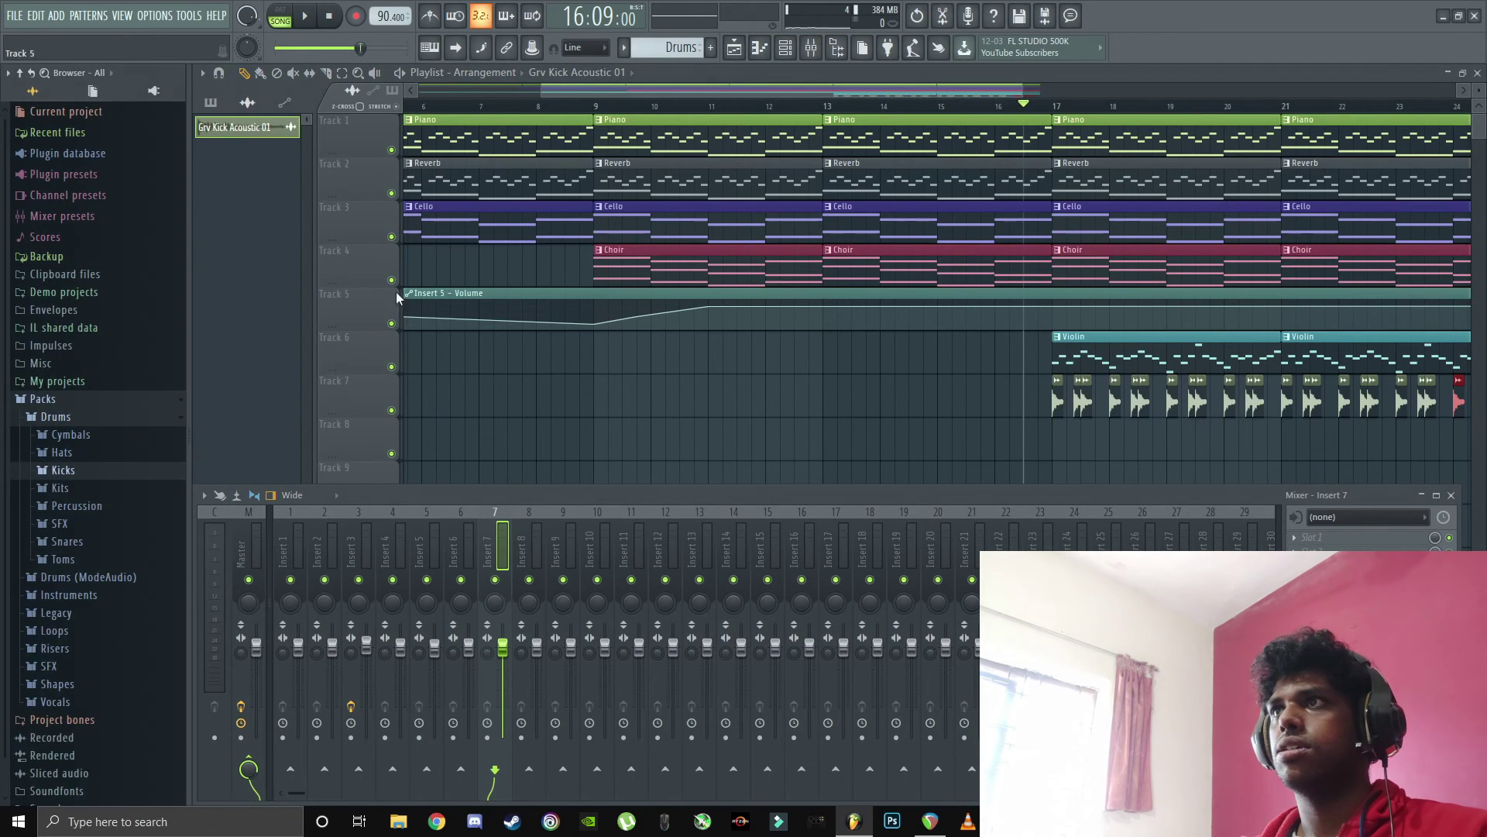
pyautogui.click(837, 50)
pyautogui.scroll(-1, 855, 439)
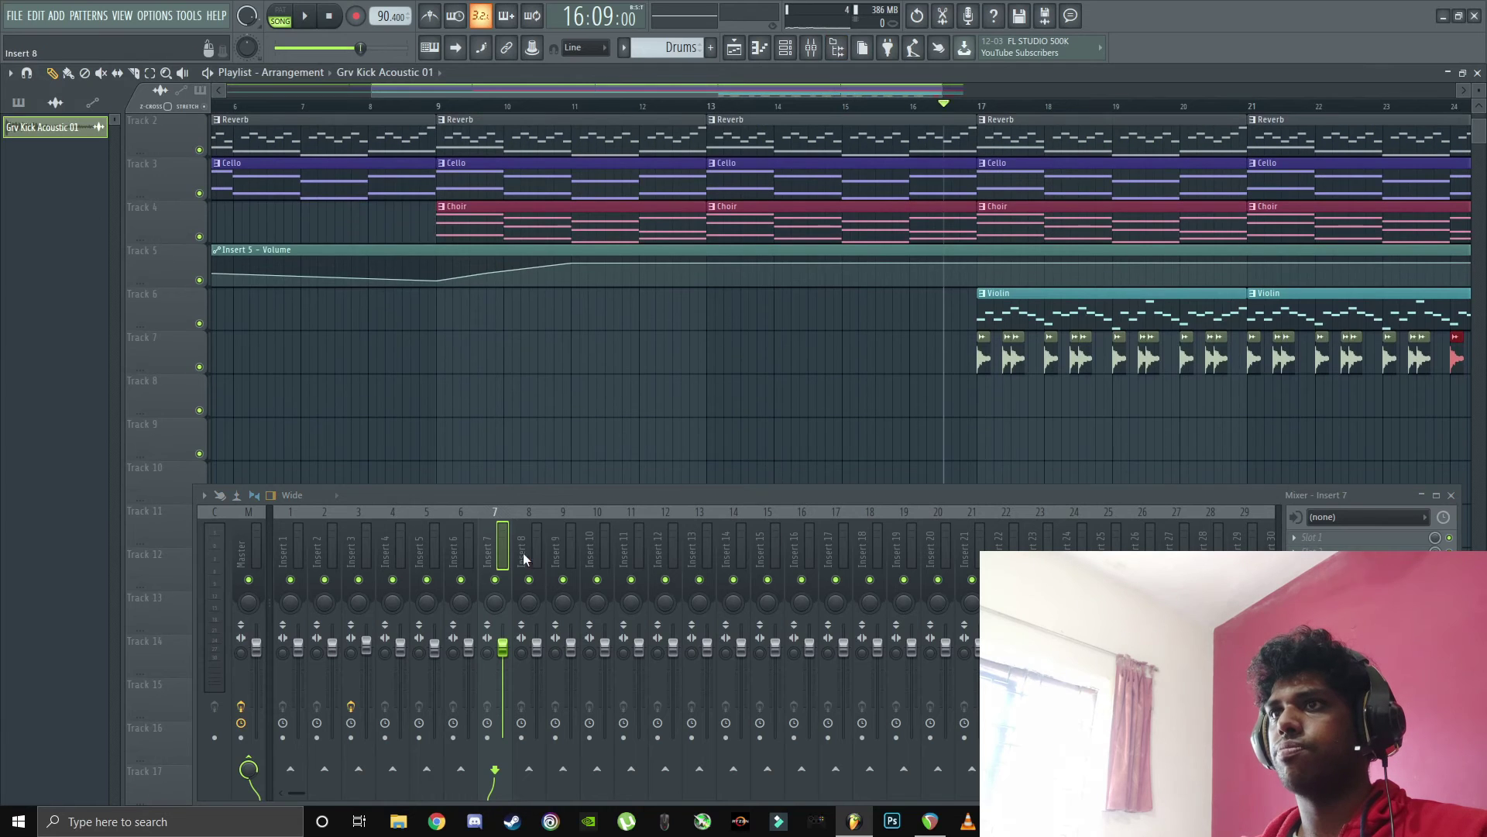
# - Add Fruity Parametric EQ 2 to Insert 7 and boost bands 1, 2 and 5 while the kick section plays
pyautogui.click(1332, 542)
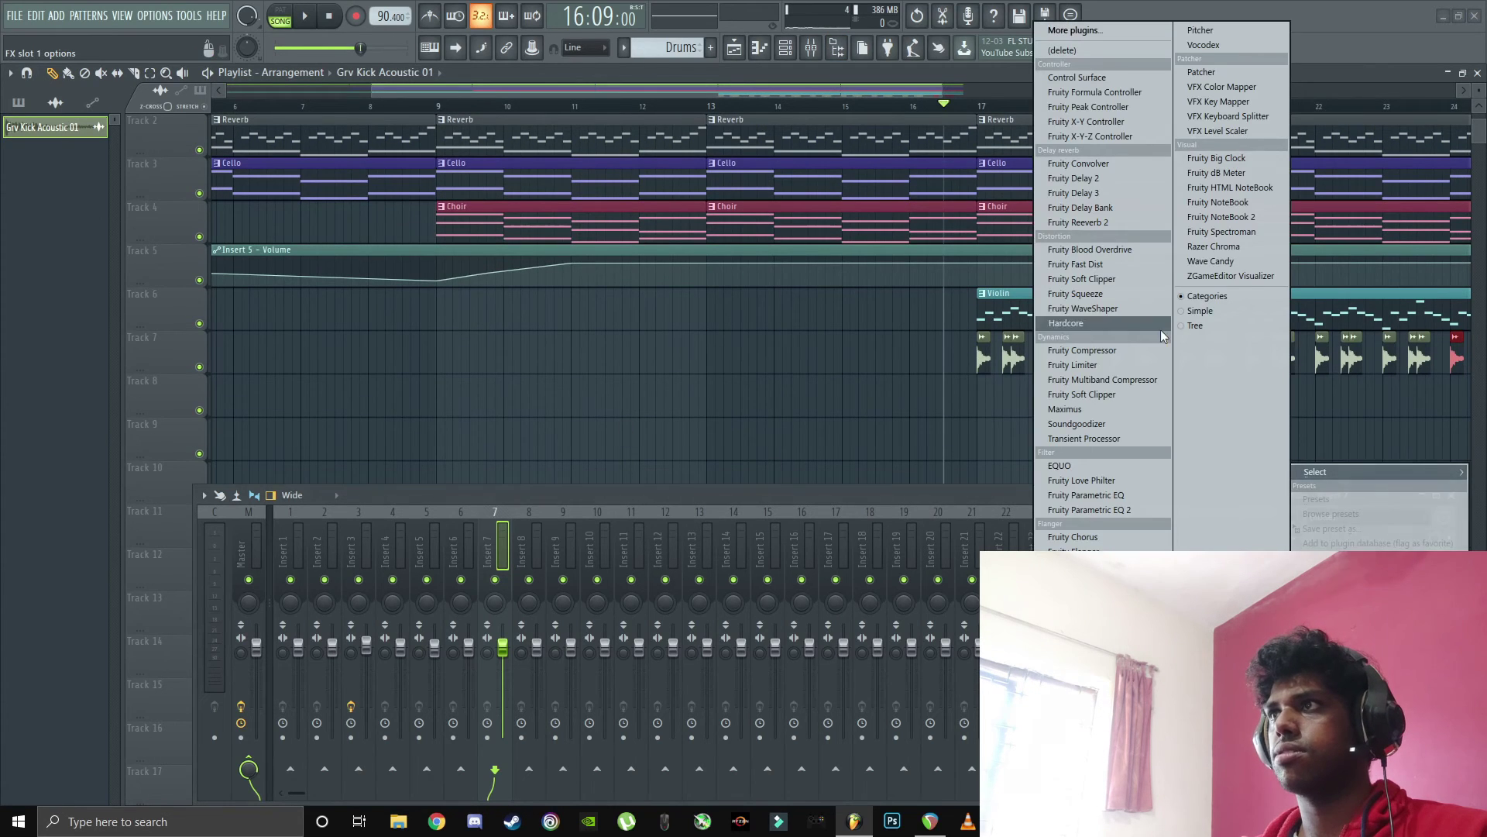
pyautogui.click(1100, 509)
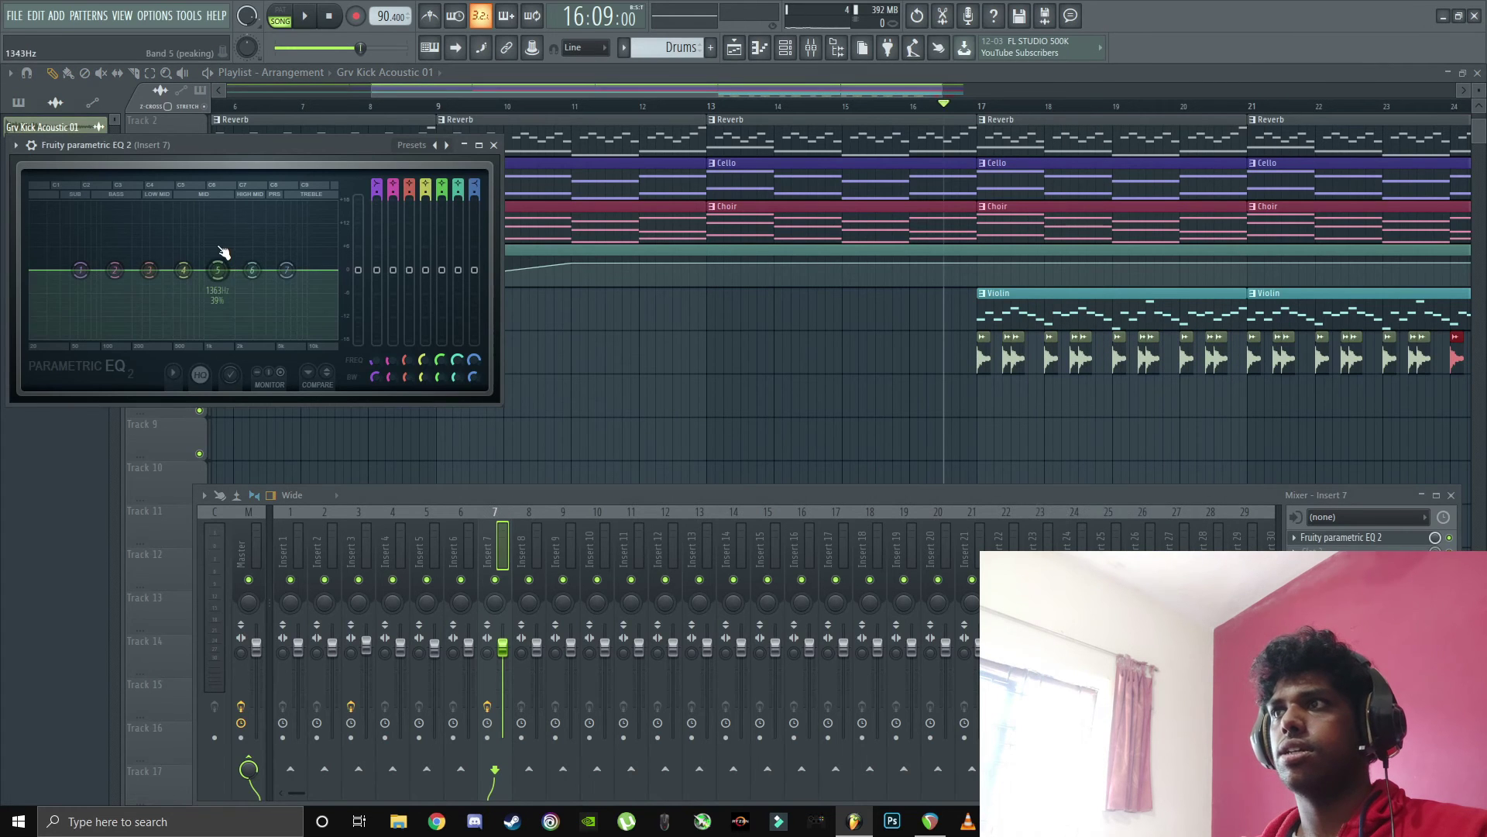
pyautogui.press('space')
pyautogui.moveTo(80, 270); pyautogui.dragTo(86, 301)
pyautogui.moveTo(85, 300); pyautogui.dragTo(77, 252)
pyautogui.moveTo(76, 252); pyautogui.dragTo(77, 204)
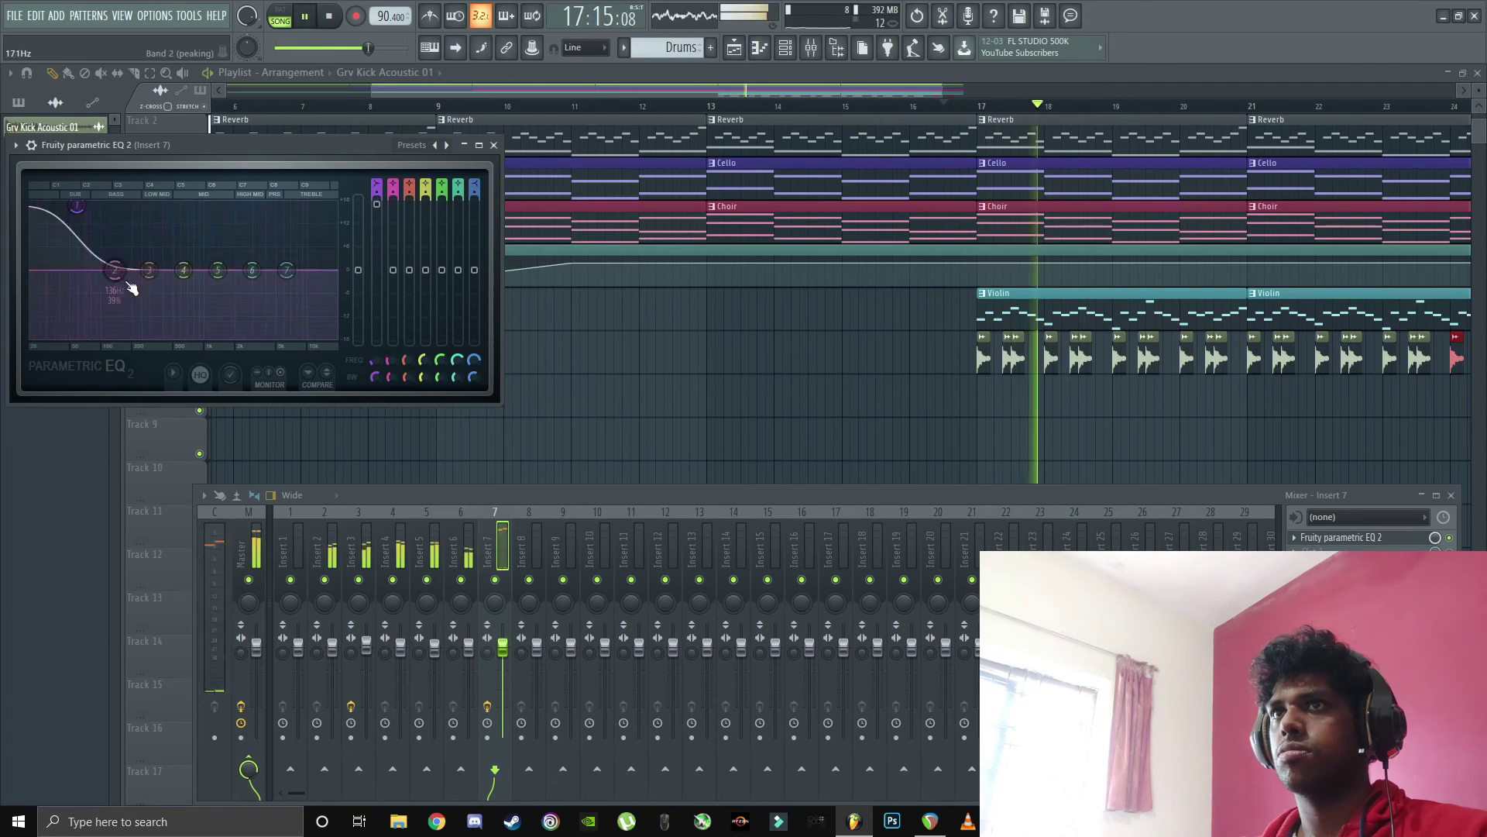
pyautogui.moveTo(114, 269); pyautogui.dragTo(123, 237)
pyautogui.moveTo(150, 269); pyautogui.dragTo(150, 264)
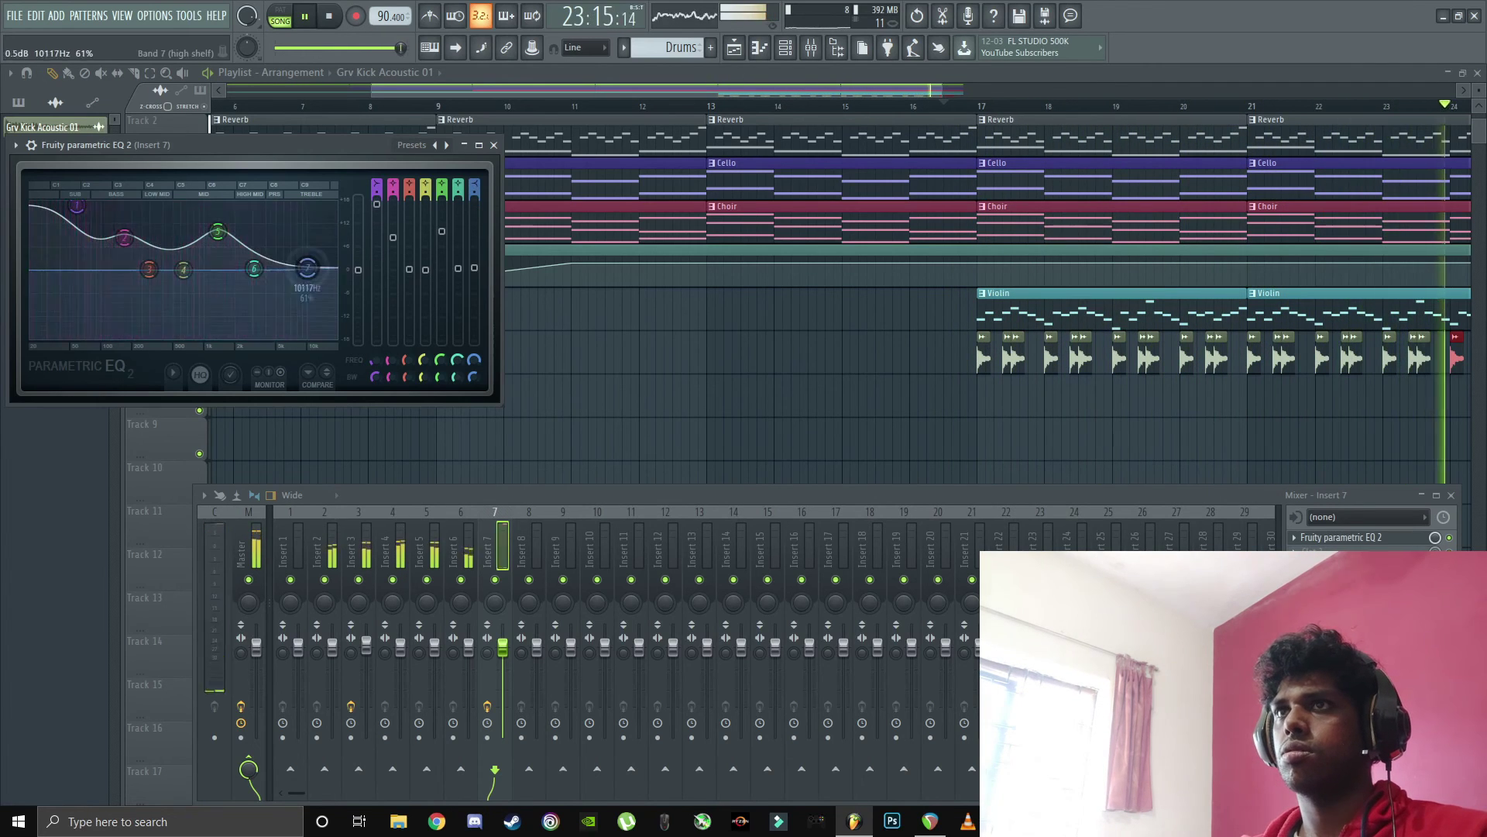
pyautogui.moveTo(184, 270); pyautogui.dragTo(172, 253)
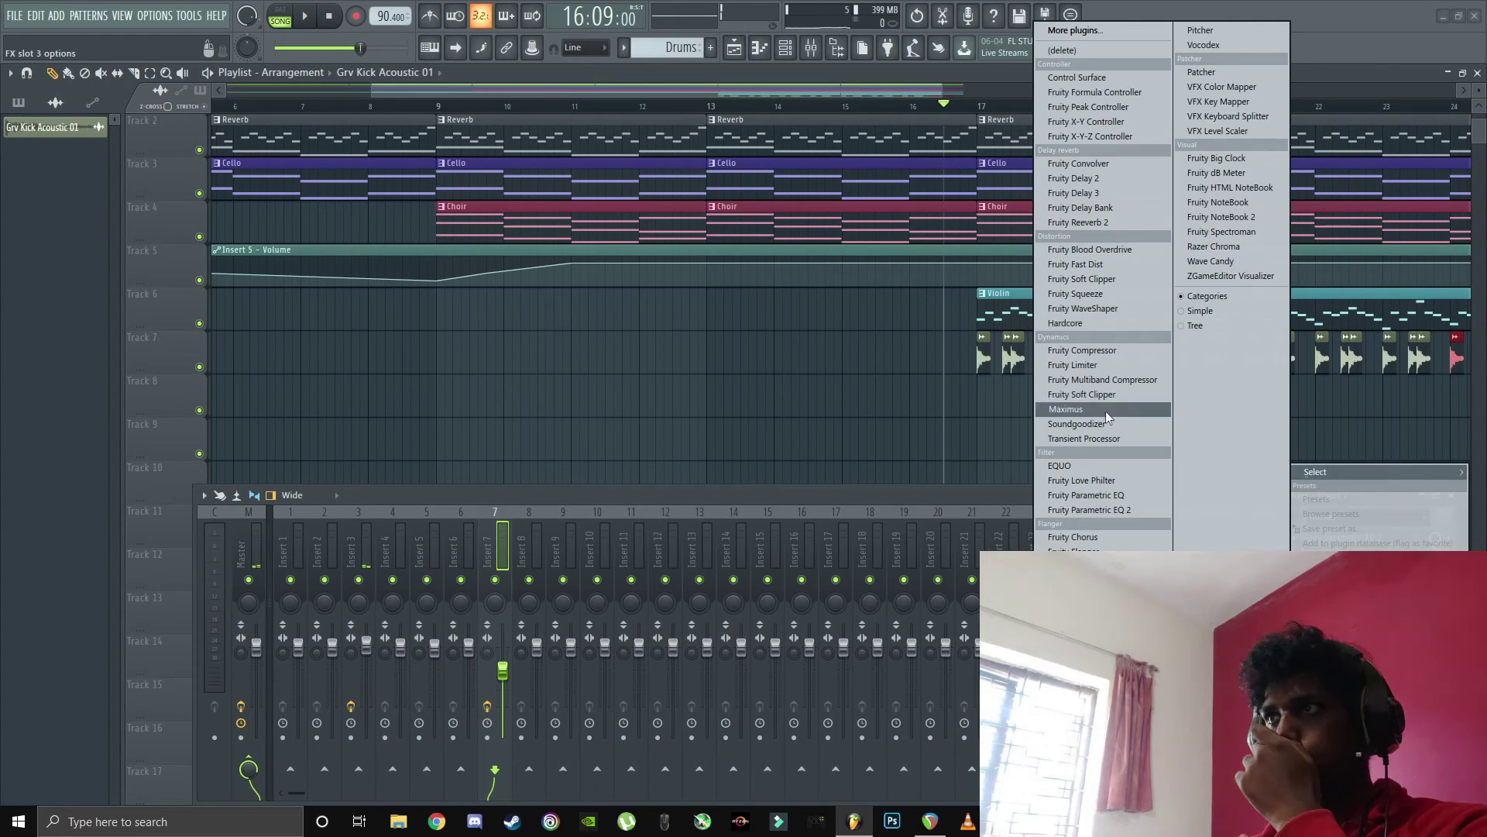
# - Add Fruity Reeverb 2 to the third effect slot of Insert 7 and preview the kick with it
pyautogui.click(1079, 223)
pyautogui.press('space')
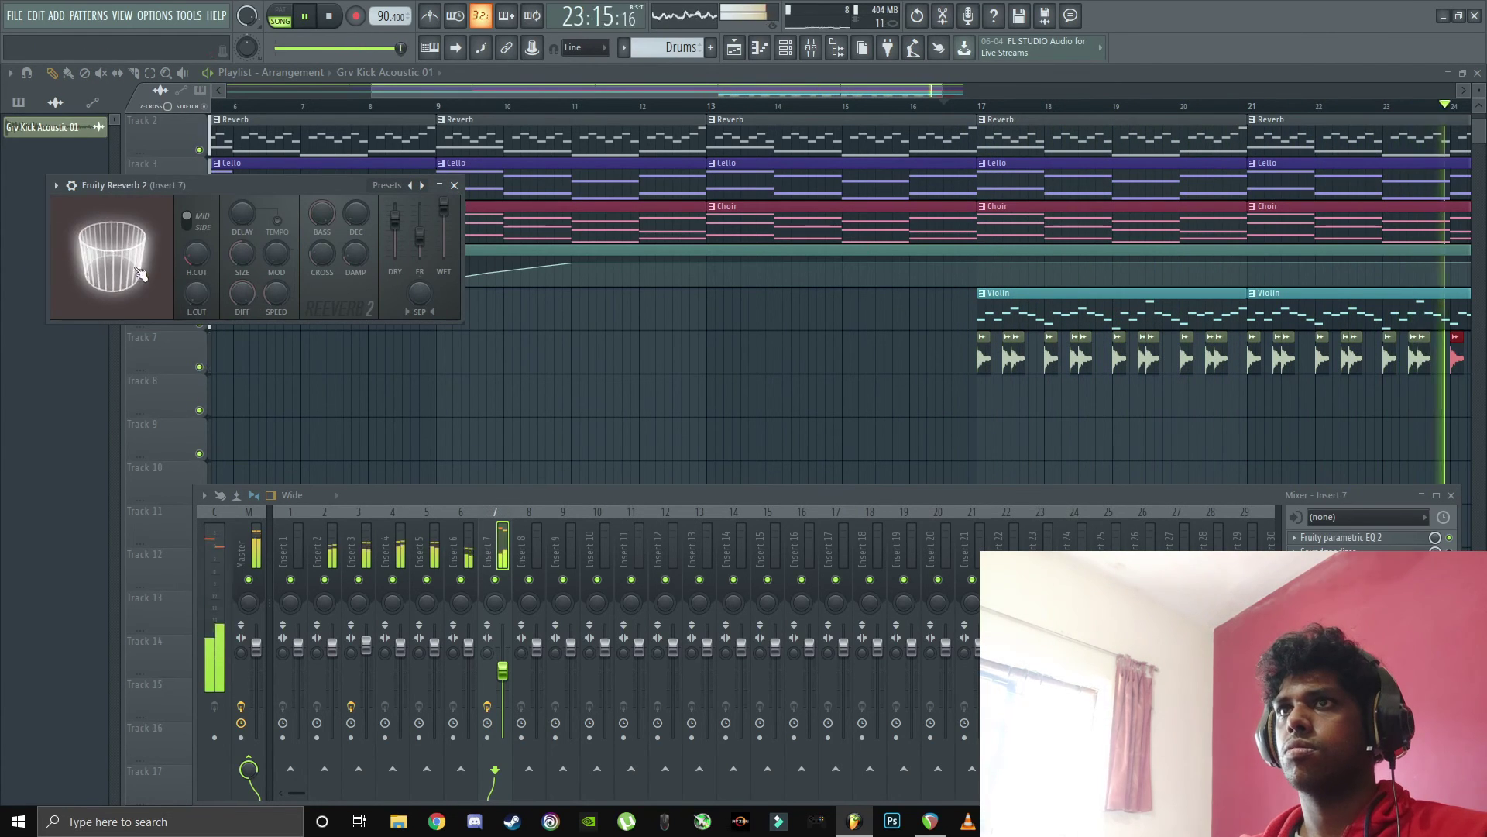
pyautogui.press('space')
pyautogui.click(454, 186)
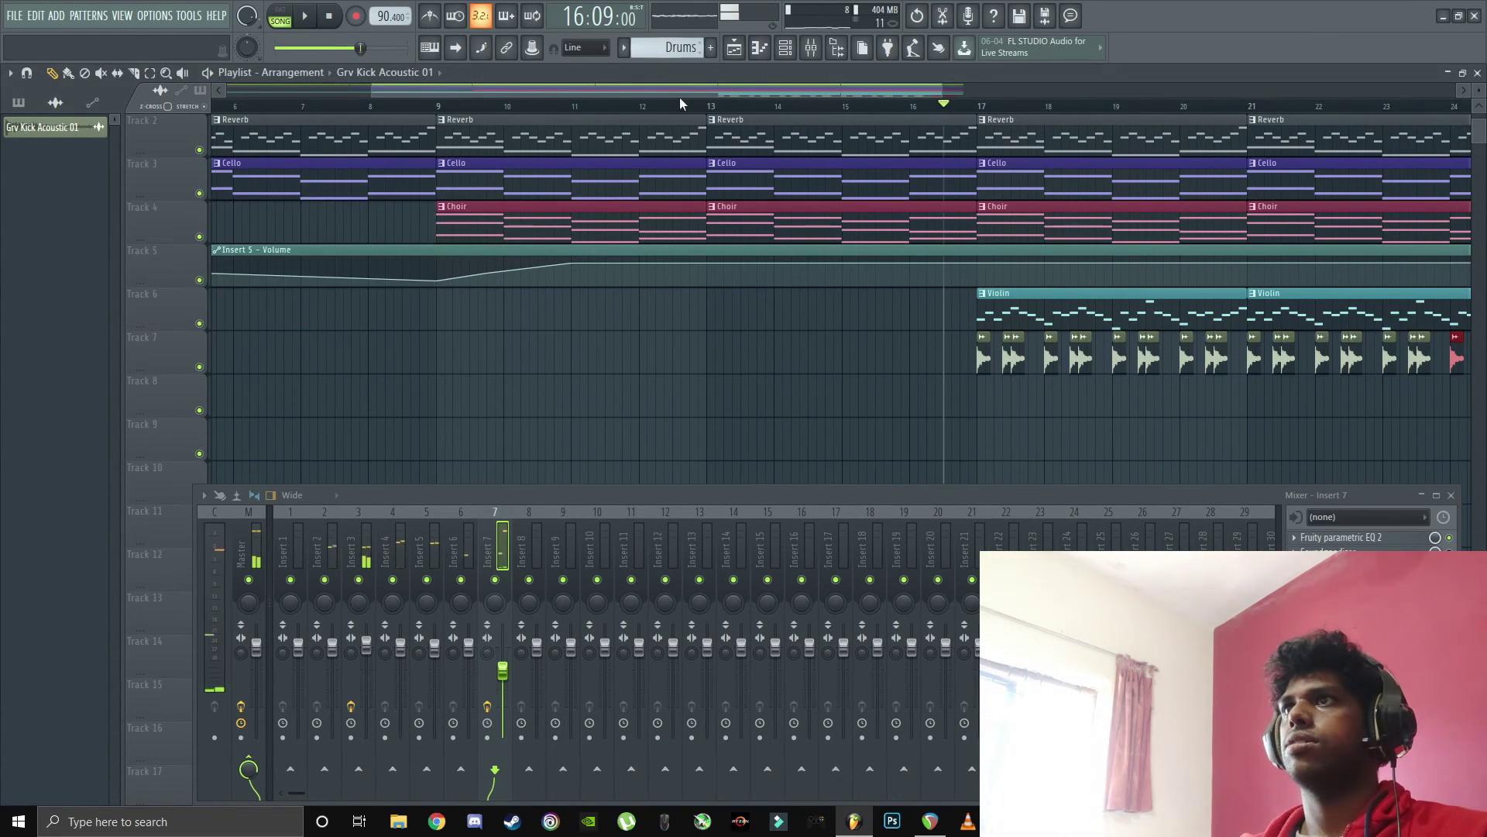
# - Play the arrangement and balance the mixer levels, setting Insert 7 to about -7.8 dB and raising the violin's Insert 6 slightly
pyautogui.scroll(-3, 786, 414)
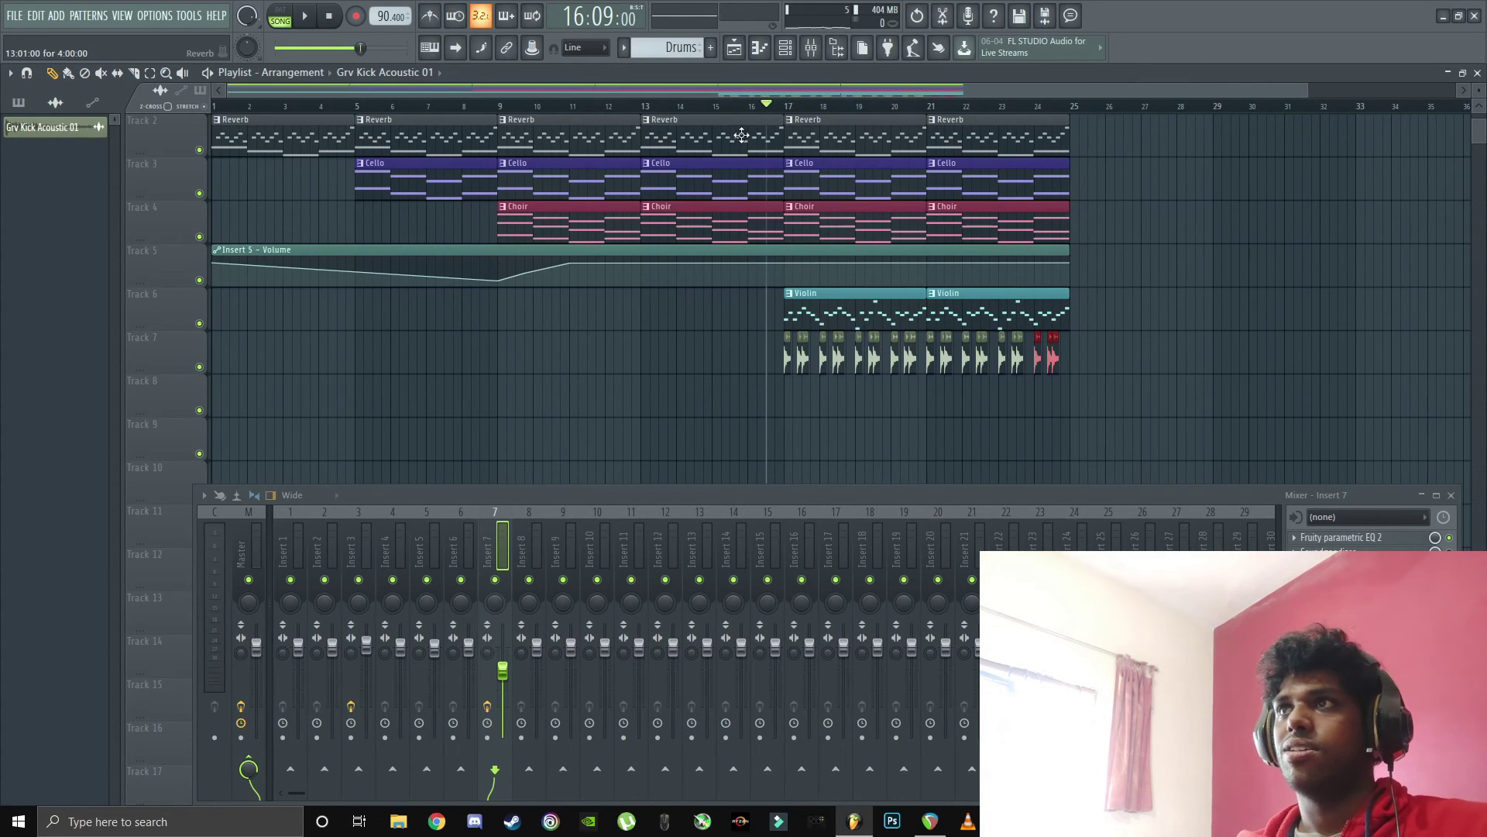
pyautogui.moveTo(730, 91); pyautogui.dragTo(674, 91)
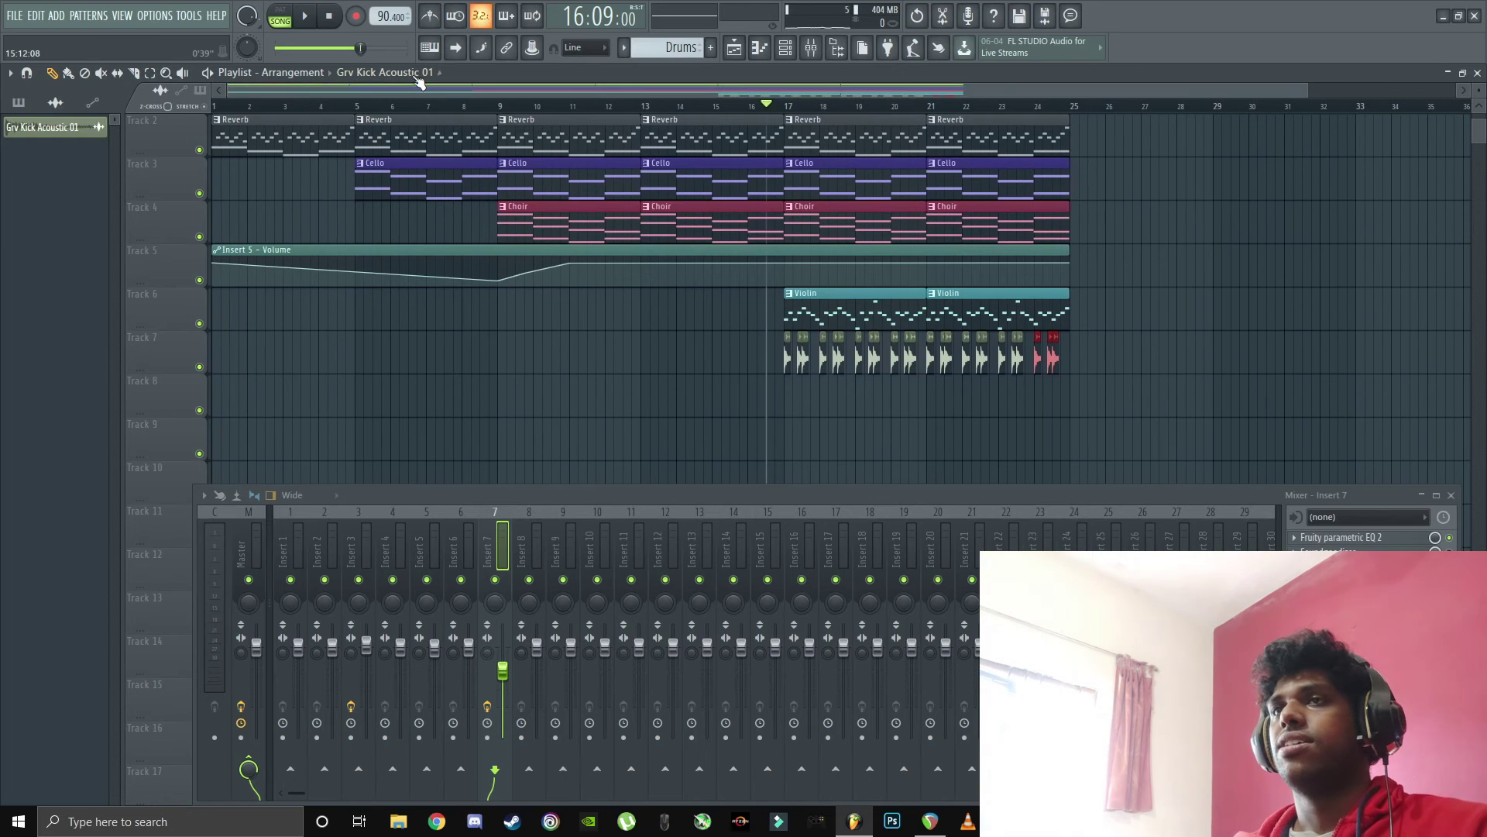
pyautogui.scroll(3, 296, 98)
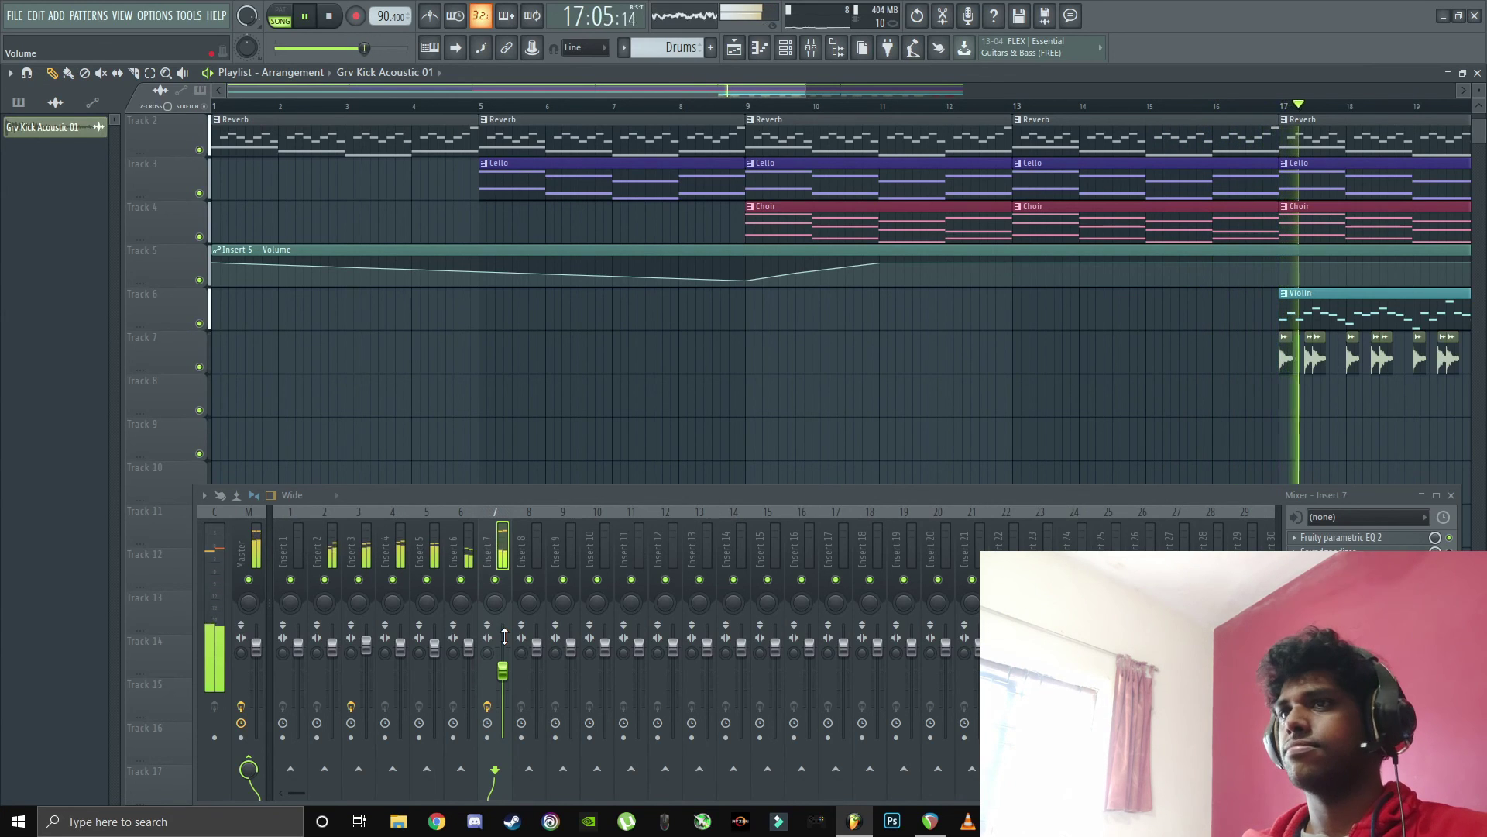
pyautogui.moveTo(502, 670); pyautogui.dragTo(502, 676)
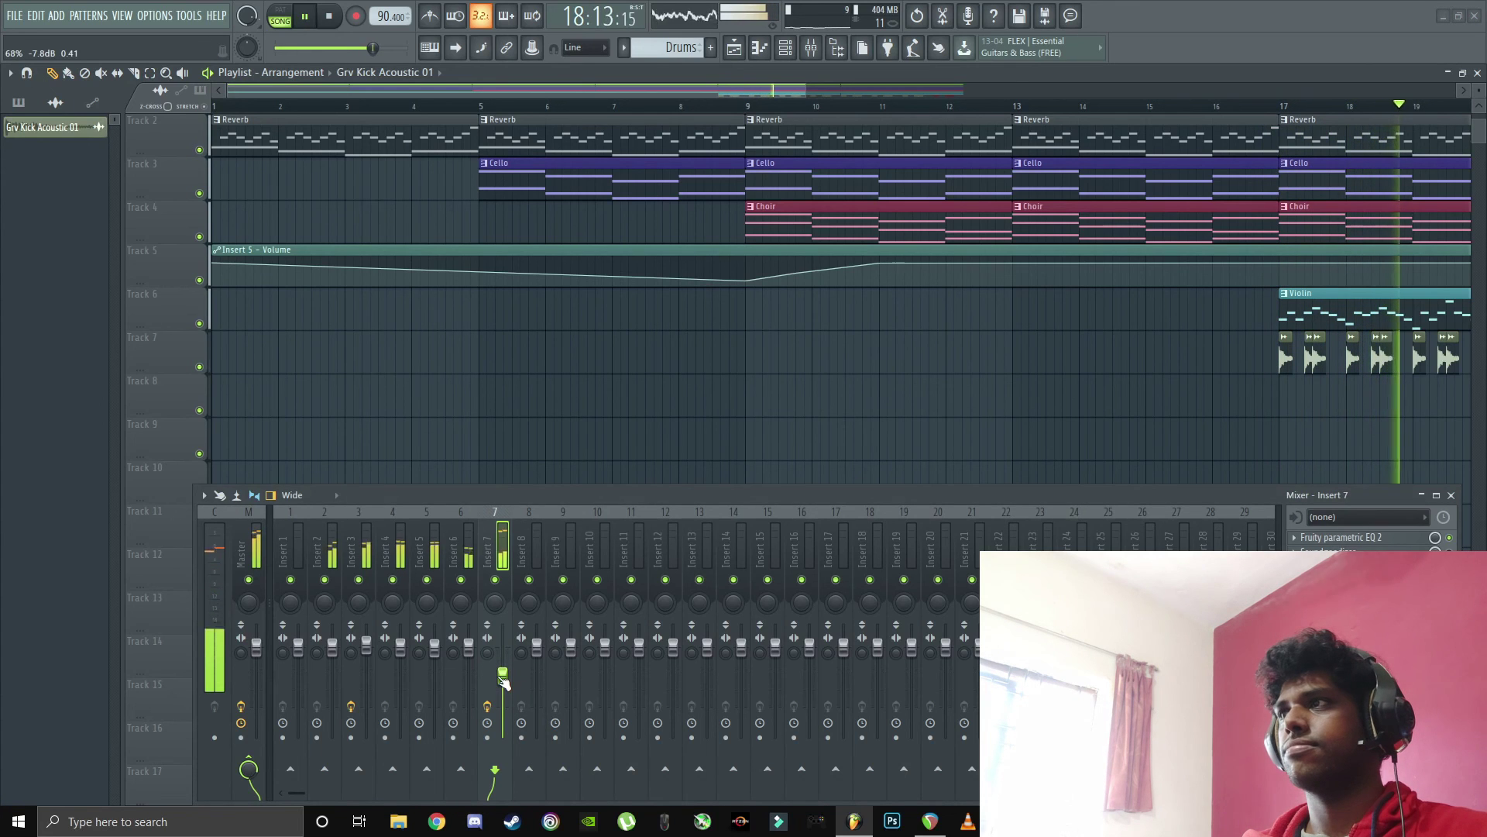
pyautogui.moveTo(469, 645); pyautogui.dragTo(469, 641)
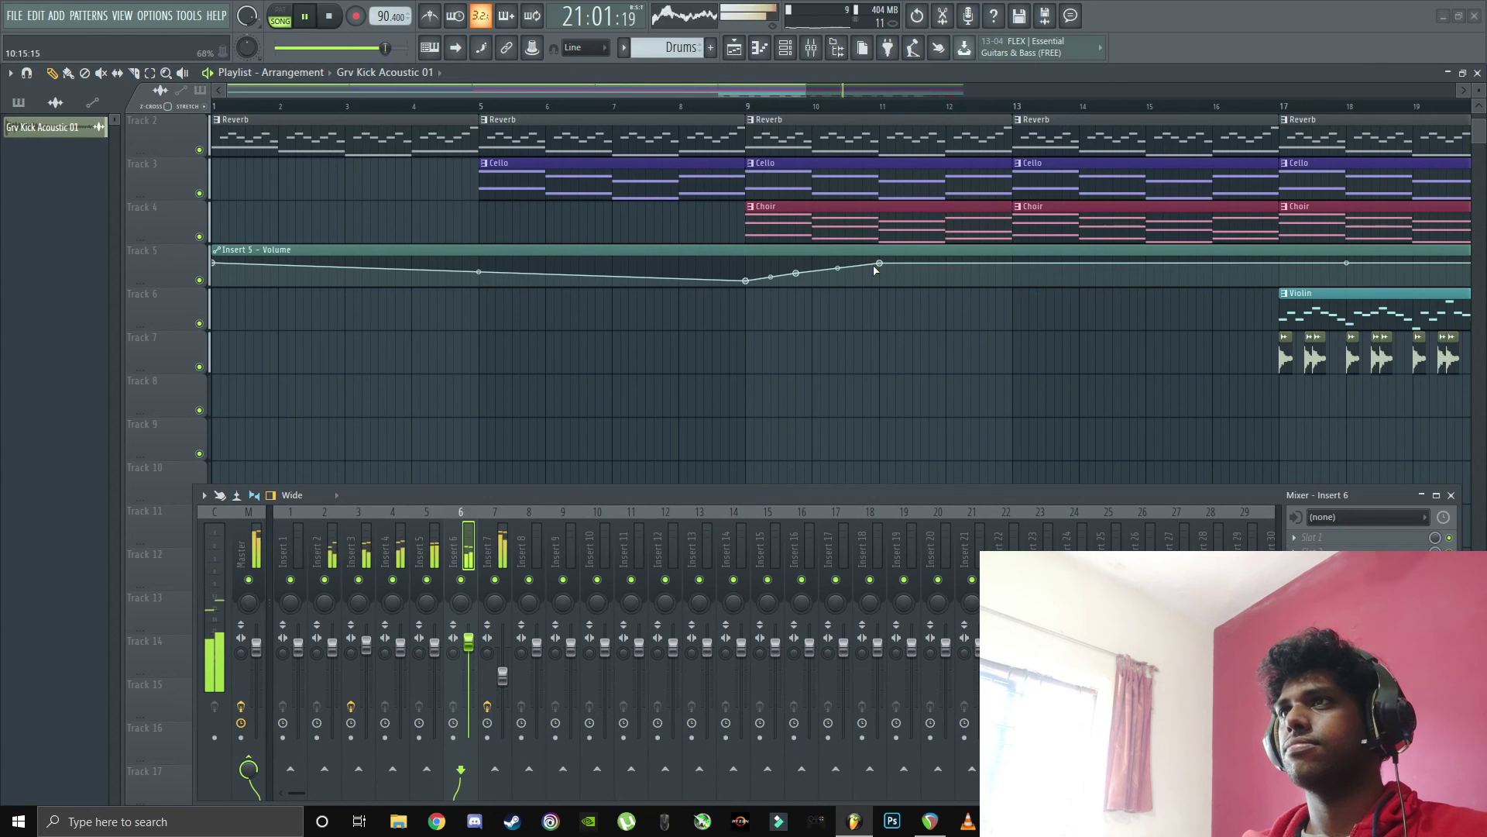
pyautogui.scroll(-3, 875, 270)
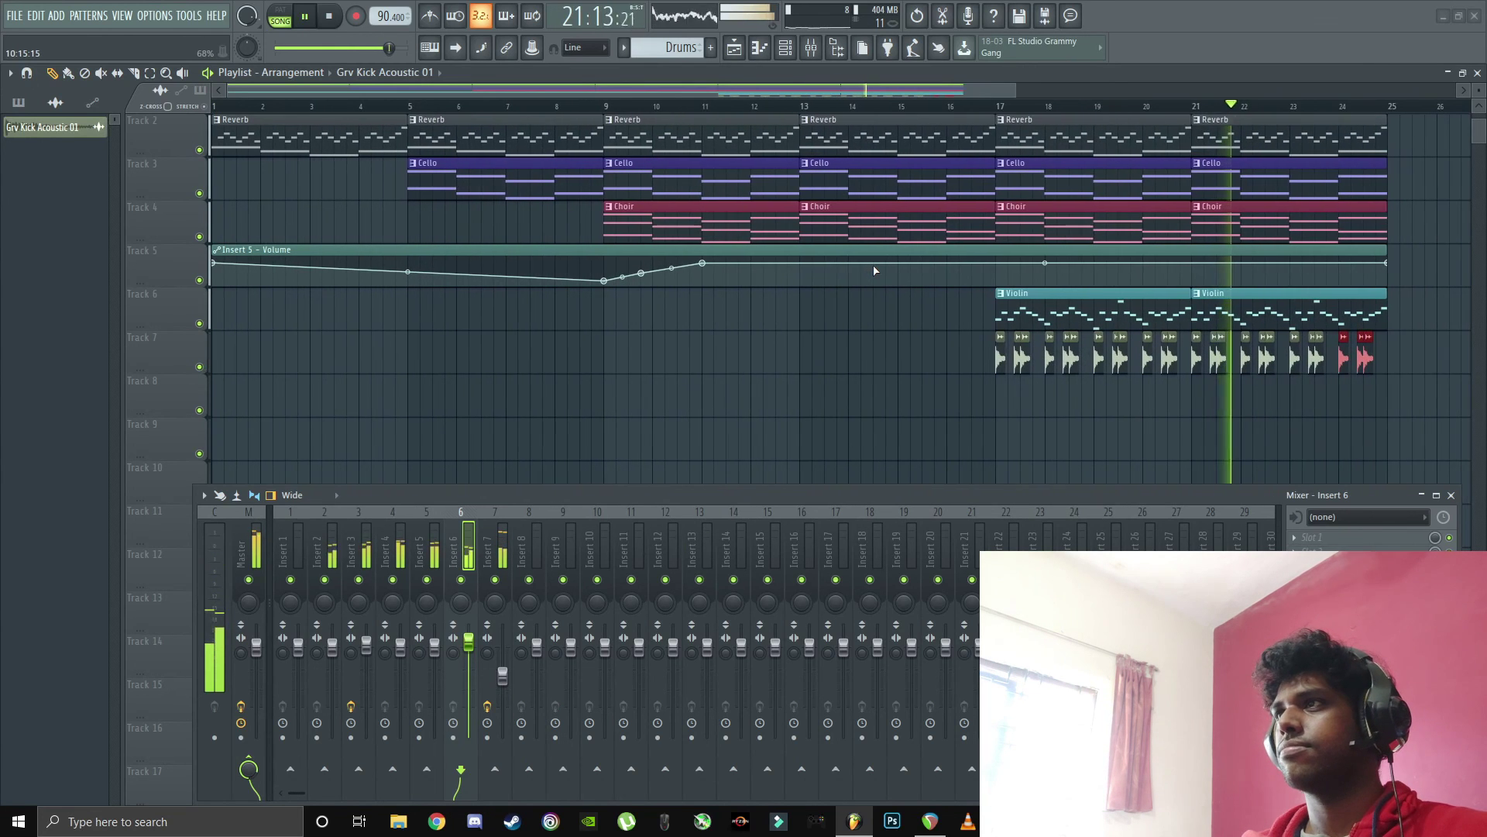